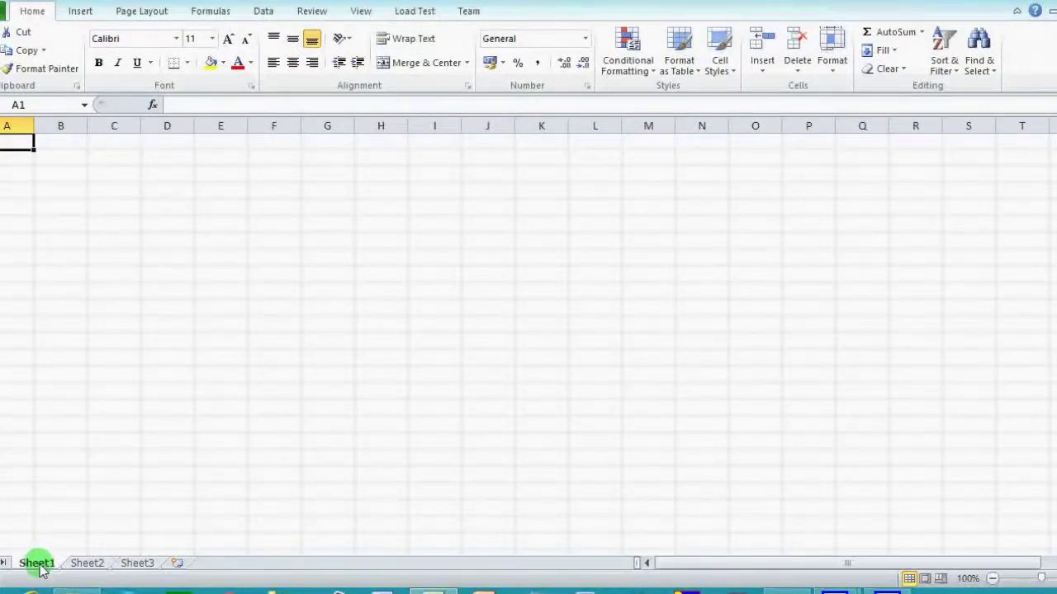
# Rename the Sheet1 tab to 'JHS 1'.
pyautogui.rightClick(39, 565)
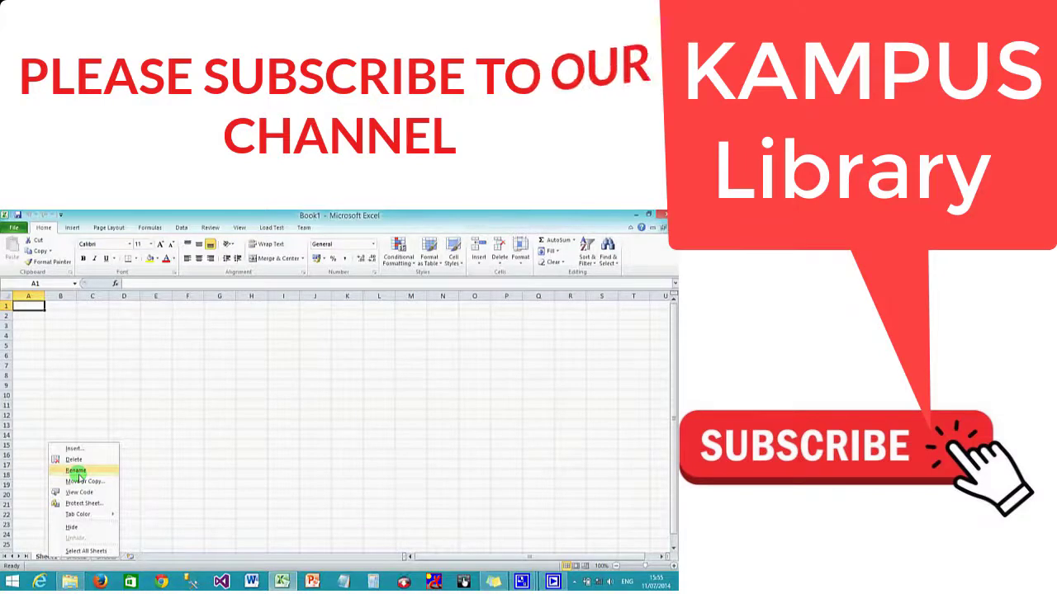
pyautogui.click(77, 471)
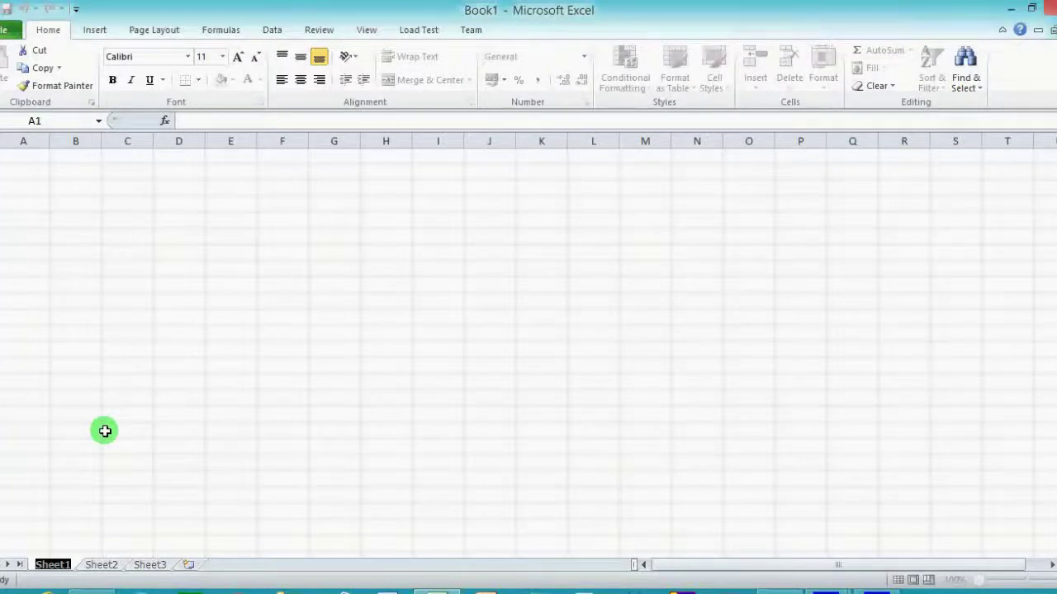
pyautogui.write('JHS')
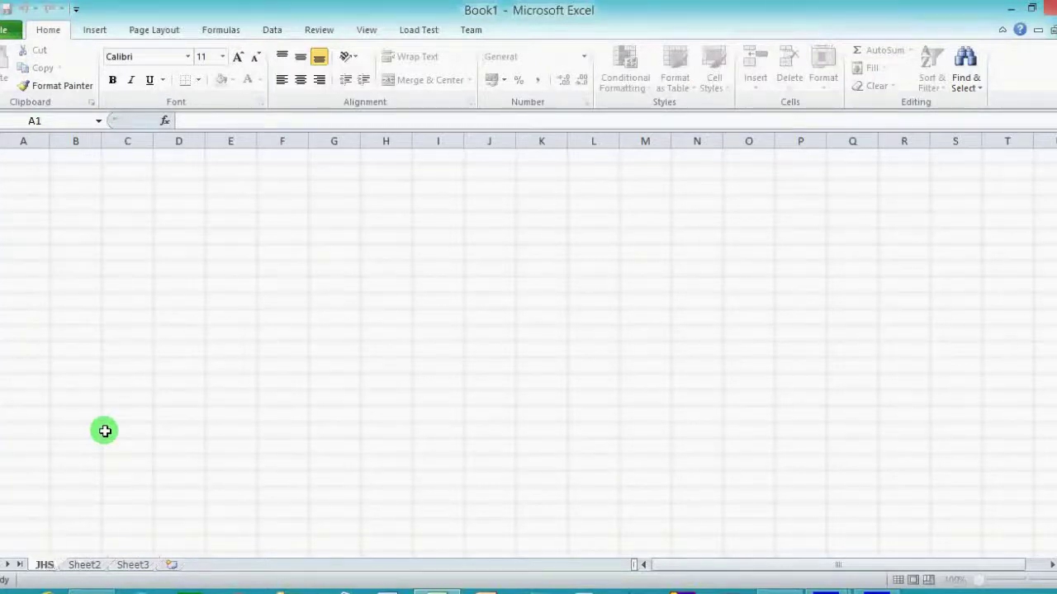
pyautogui.write(' 1')
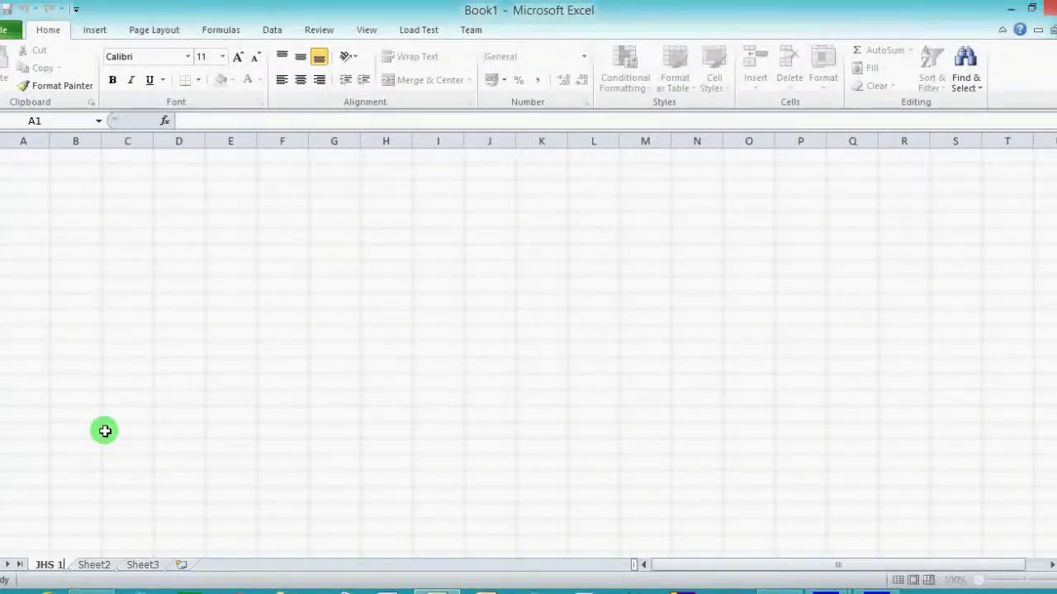
pyautogui.click(105, 431)
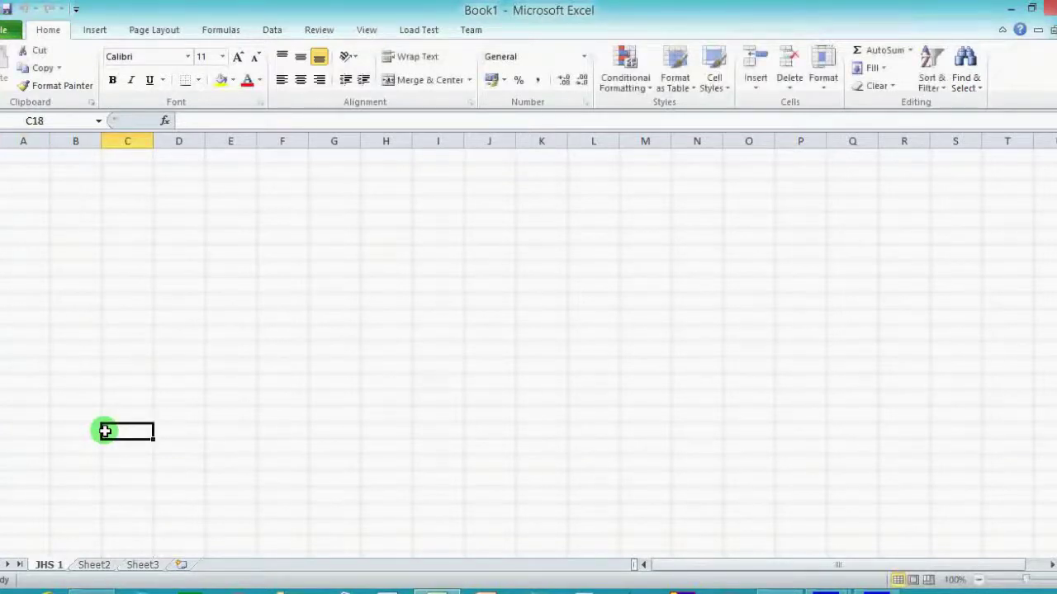
# Rename the second worksheet tab to 'JHS 2'.
pyautogui.rightClick(93, 568)
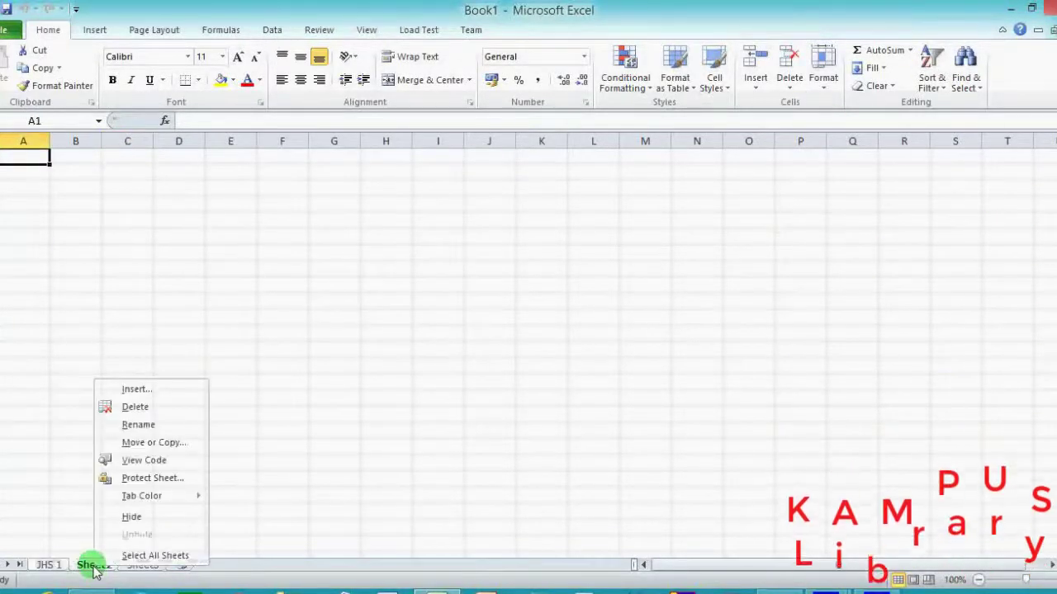
pyautogui.click(133, 427)
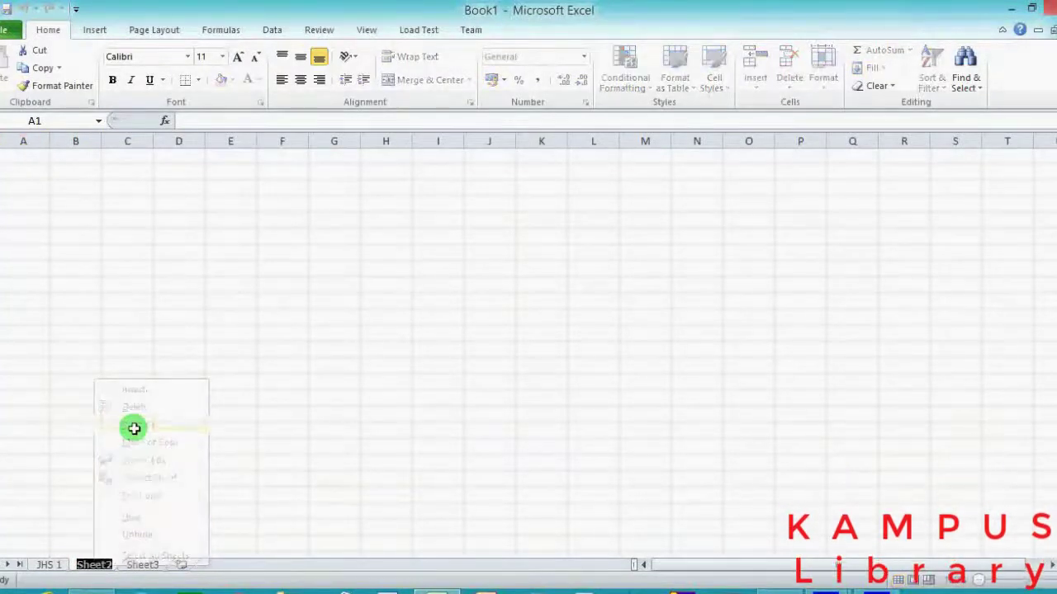
pyautogui.write('JHS')
pyautogui.press('Return')
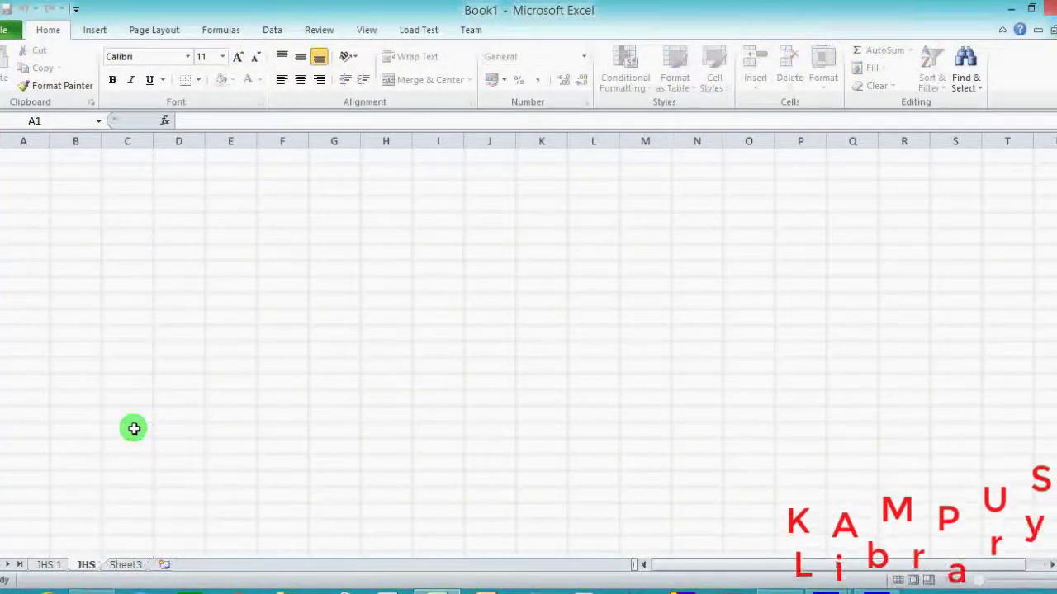
pyautogui.write('2')
pyautogui.click(177, 446)
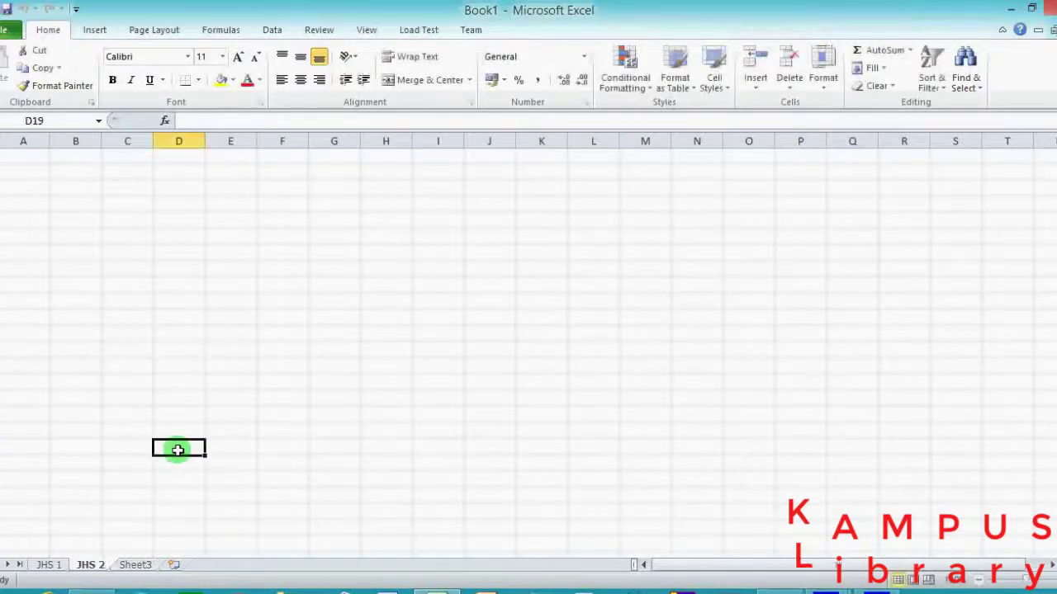
# Add two blank worksheets, Sheet4 and Sheet5, then return to the JHS 1 sheet.
pyautogui.click(175, 566)
pyautogui.click(224, 567)
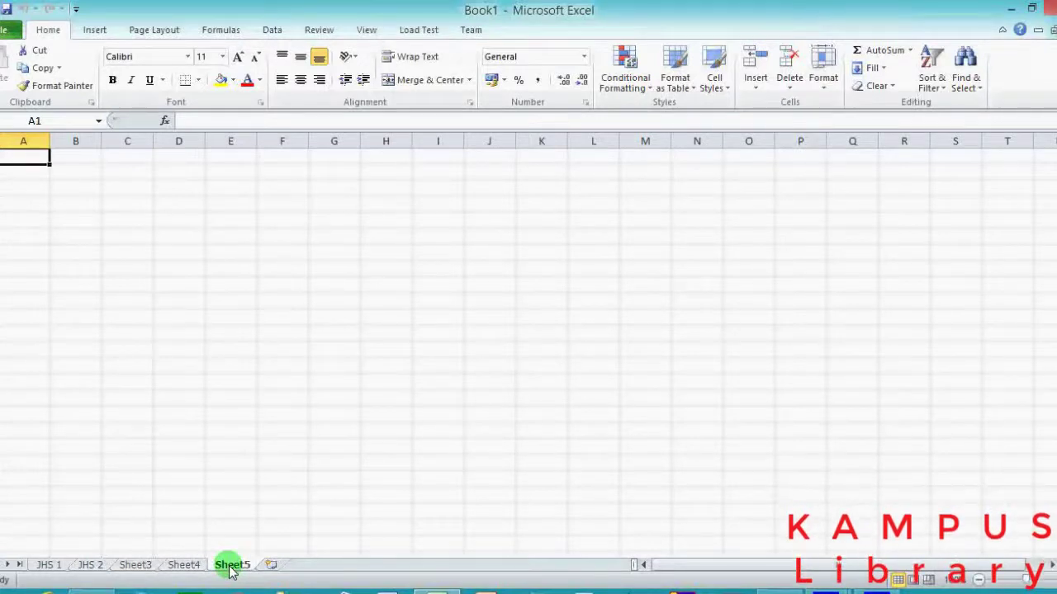
pyautogui.click(47, 565)
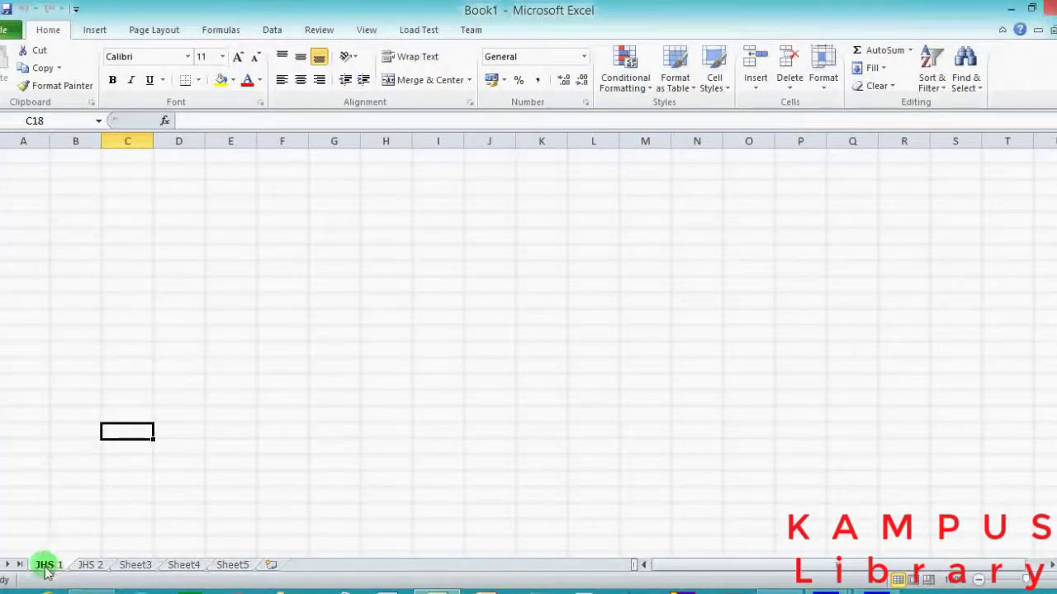
# Enter the school name, term title, class/teacher line and headings Index Number to Remarks from A1.
pyautogui.click(19, 163)
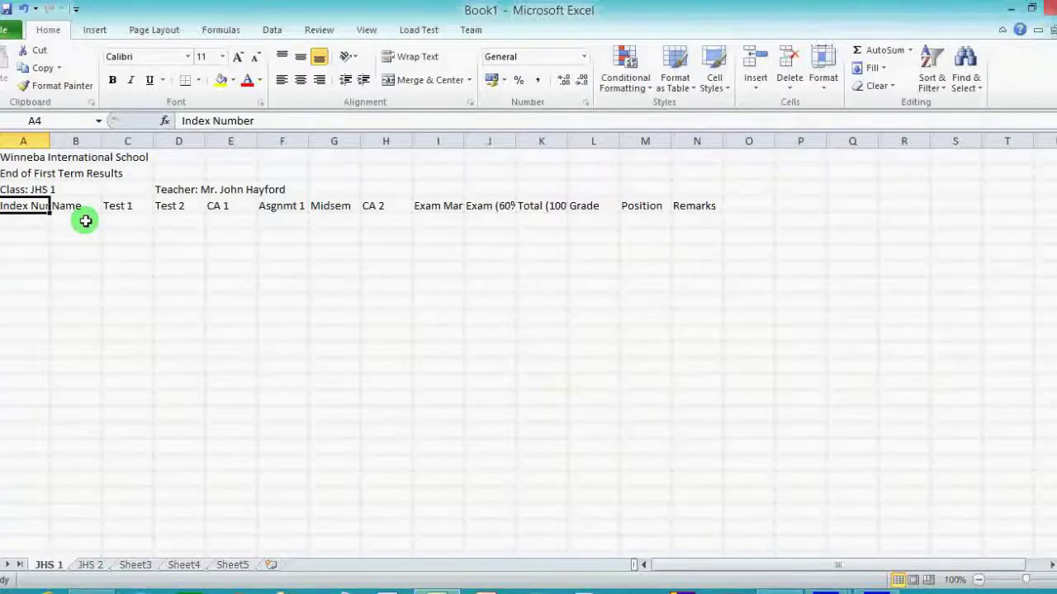
pyautogui.click(23, 152)
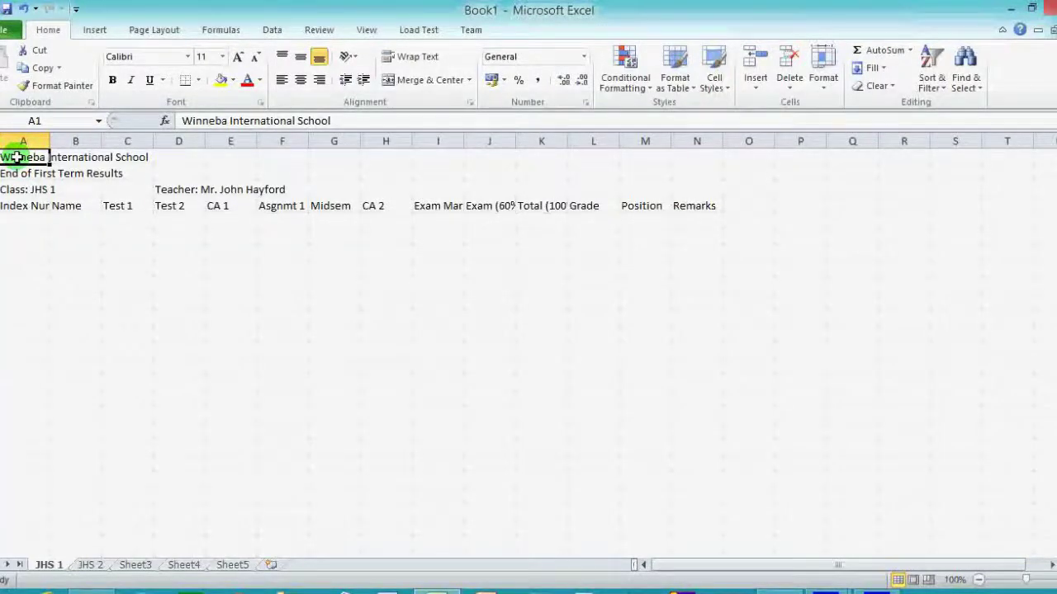
# Merge 'Winneba International School' across A1:M1, centred, bold, at 14 points.
pyautogui.moveTo(17, 157); pyautogui.dragTo(637, 154)
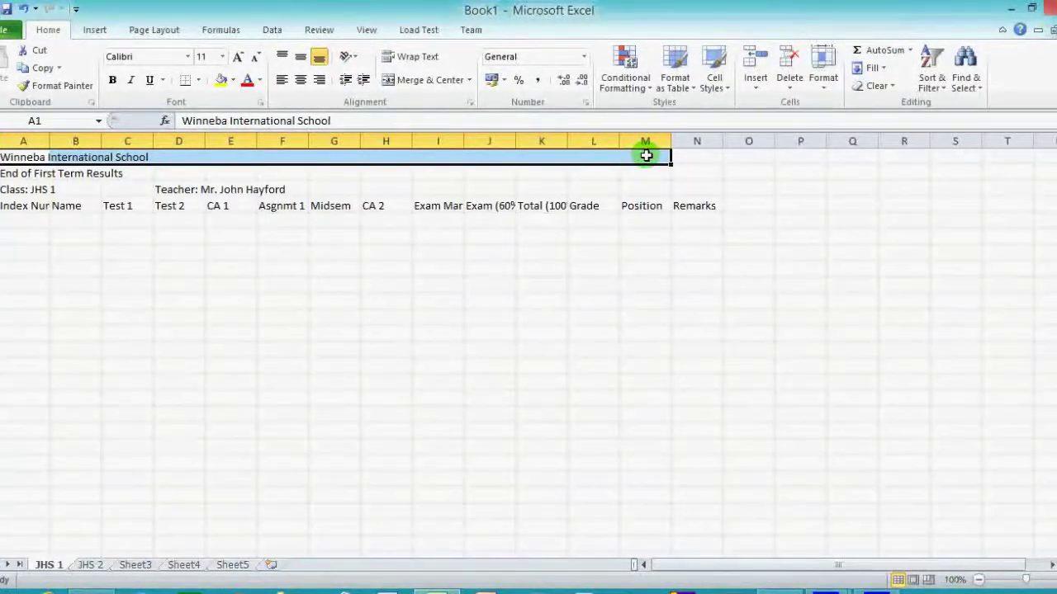
pyautogui.click(429, 80)
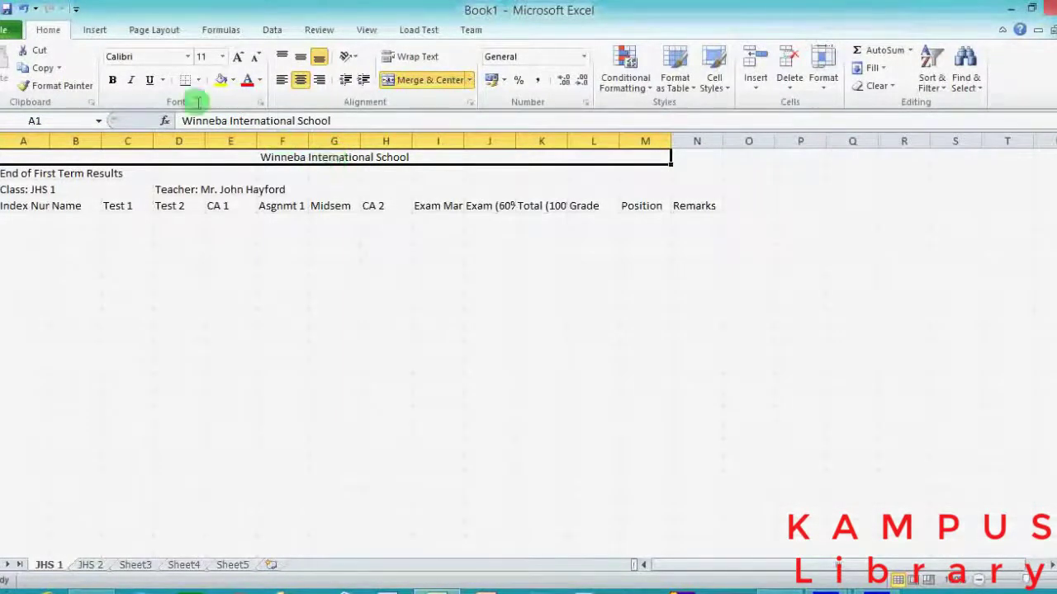
pyautogui.click(113, 78)
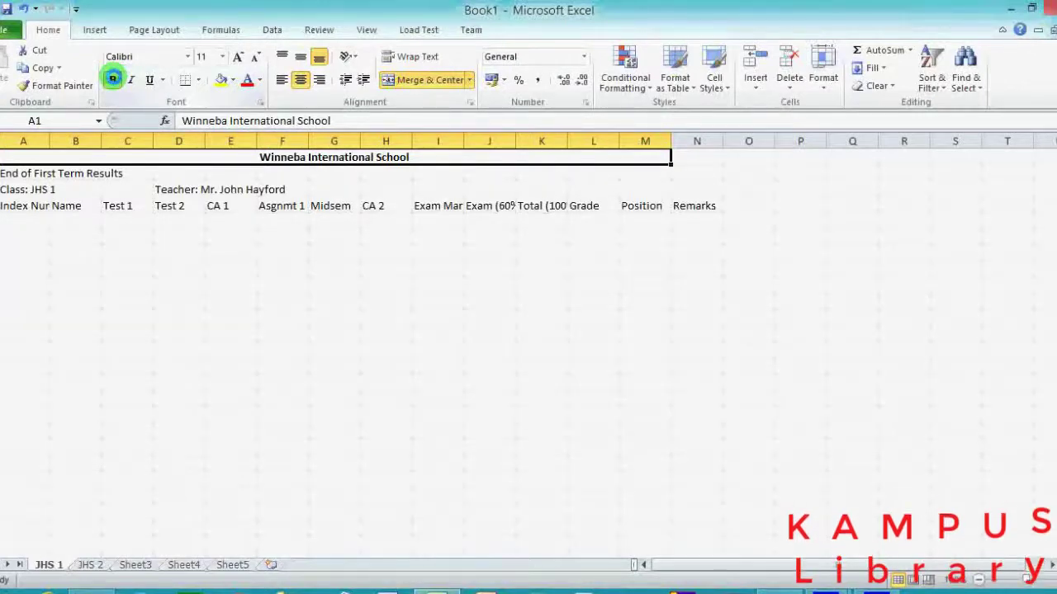
pyautogui.click(235, 58)
pyautogui.click(235, 57)
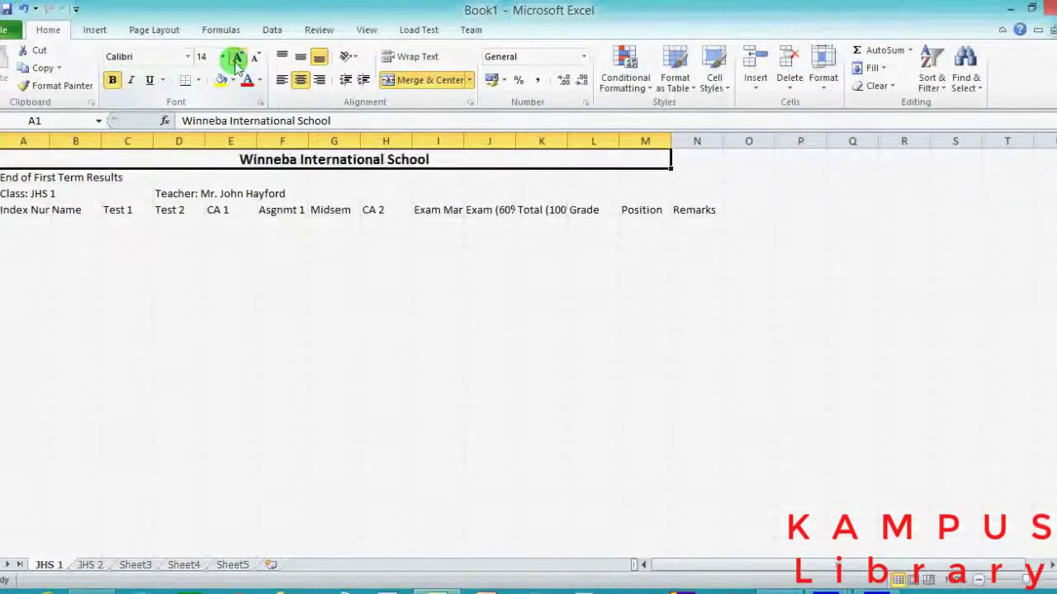
pyautogui.click(123, 236)
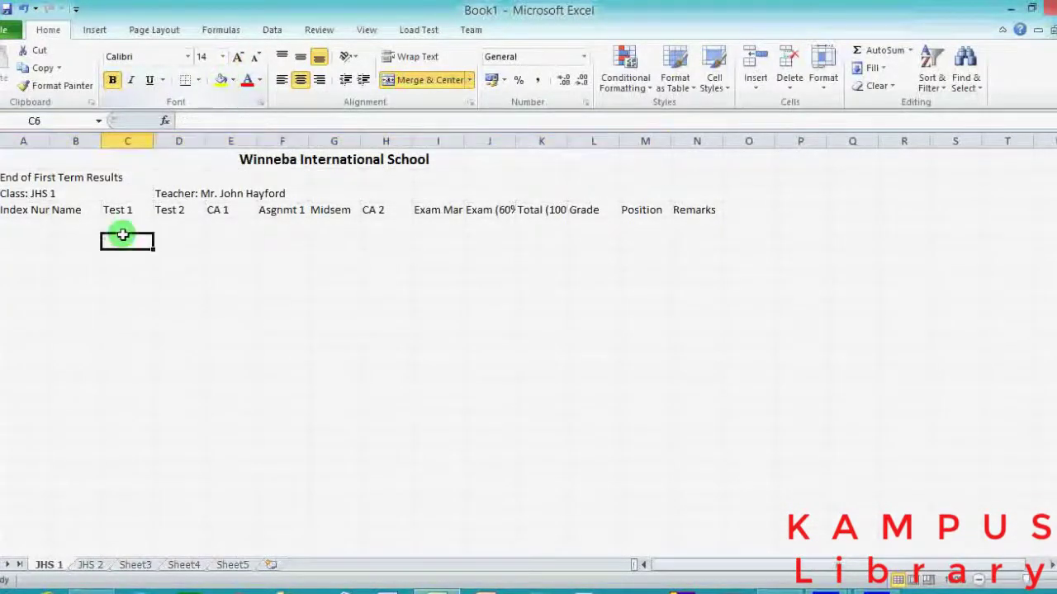
# Merge 'End of First Term Results' across A2:M2, centred, bold, at 16 points.
pyautogui.moveTo(12, 176); pyautogui.dragTo(678, 184)
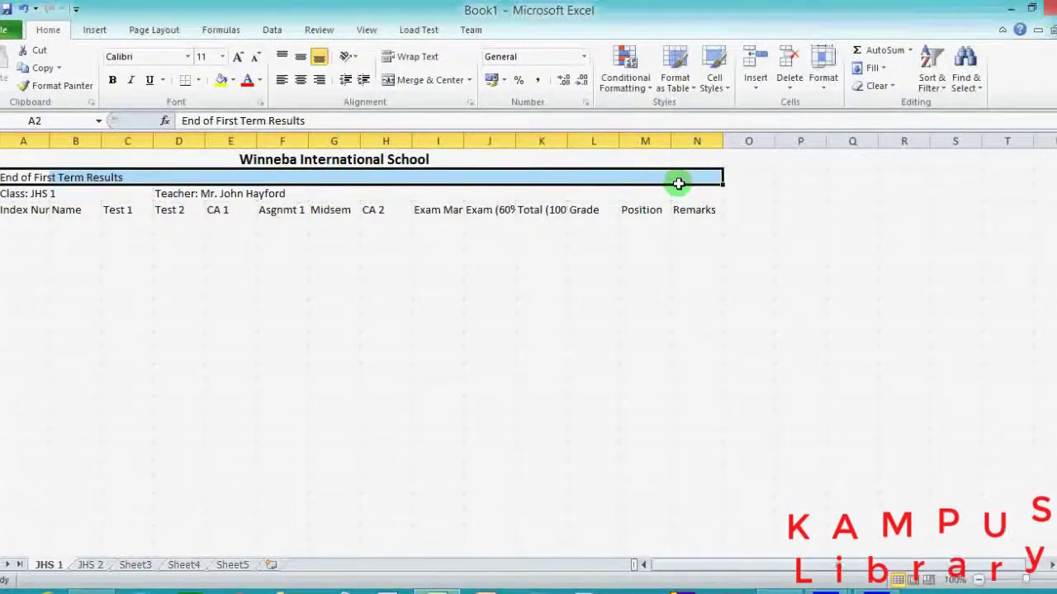
pyautogui.click(422, 82)
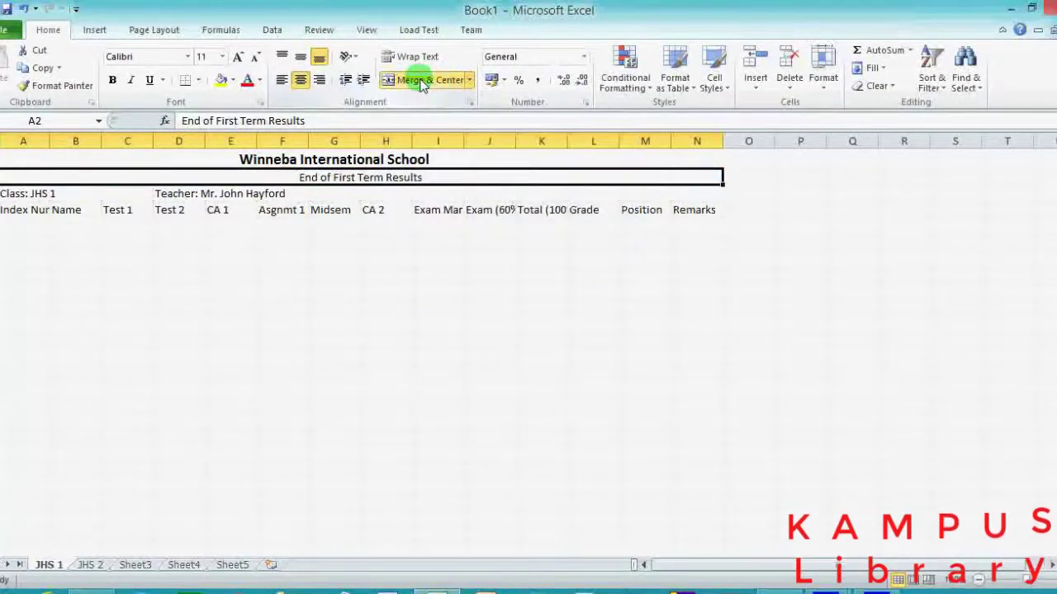
pyautogui.click(112, 80)
pyautogui.click(239, 57)
pyautogui.click(239, 57)
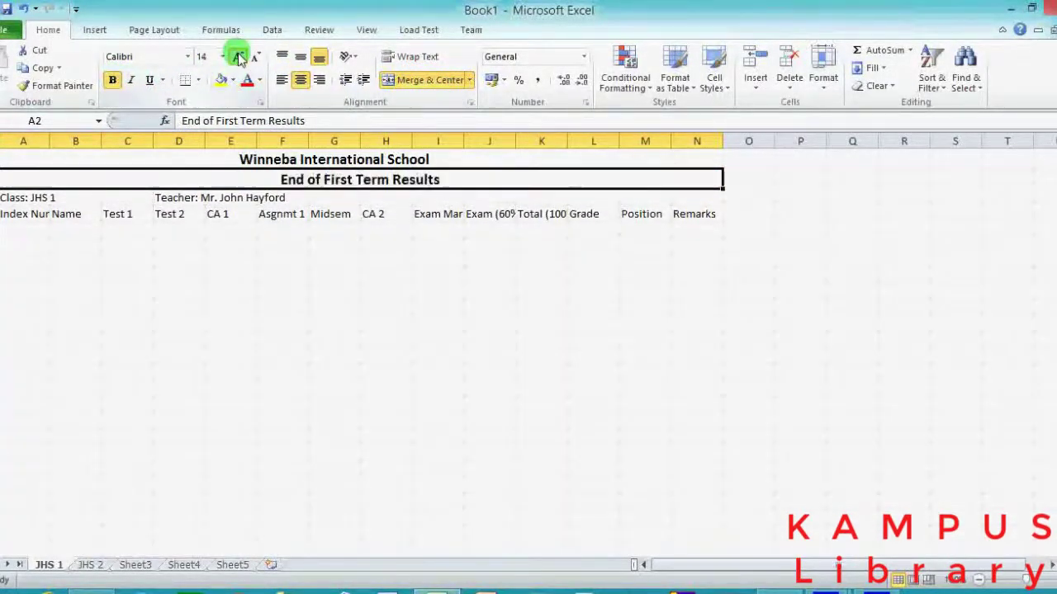
pyautogui.click(239, 57)
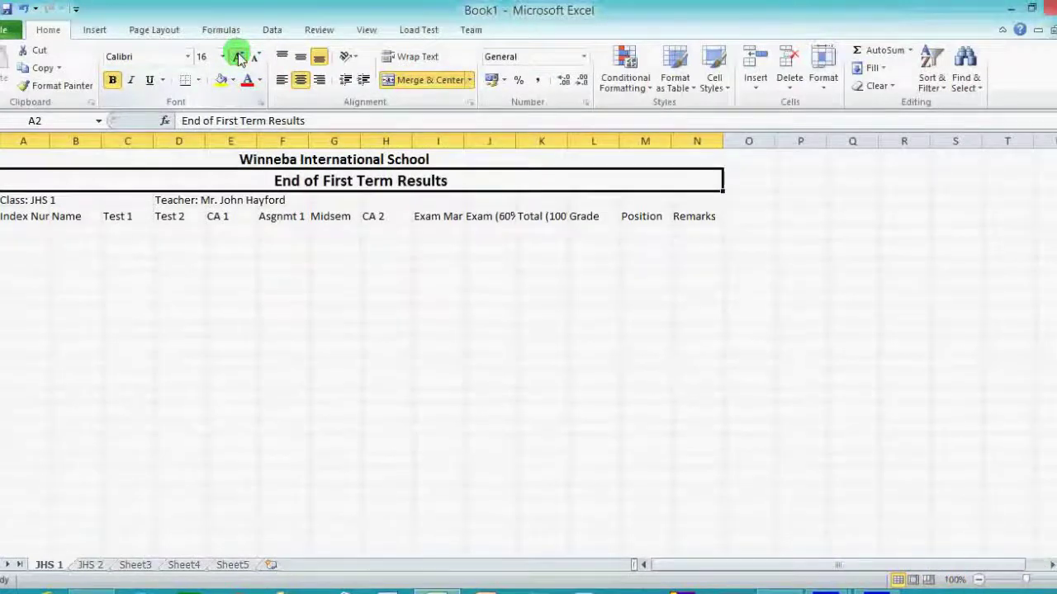
pyautogui.click(417, 80)
pyautogui.moveTo(25, 180); pyautogui.dragTo(652, 186)
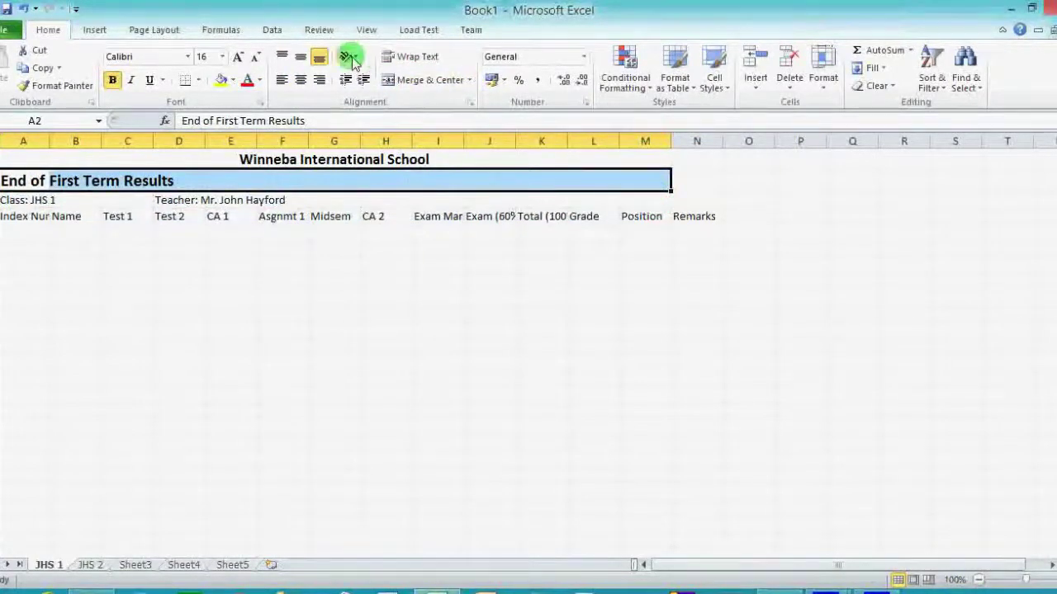
pyautogui.click(405, 79)
pyautogui.click(272, 292)
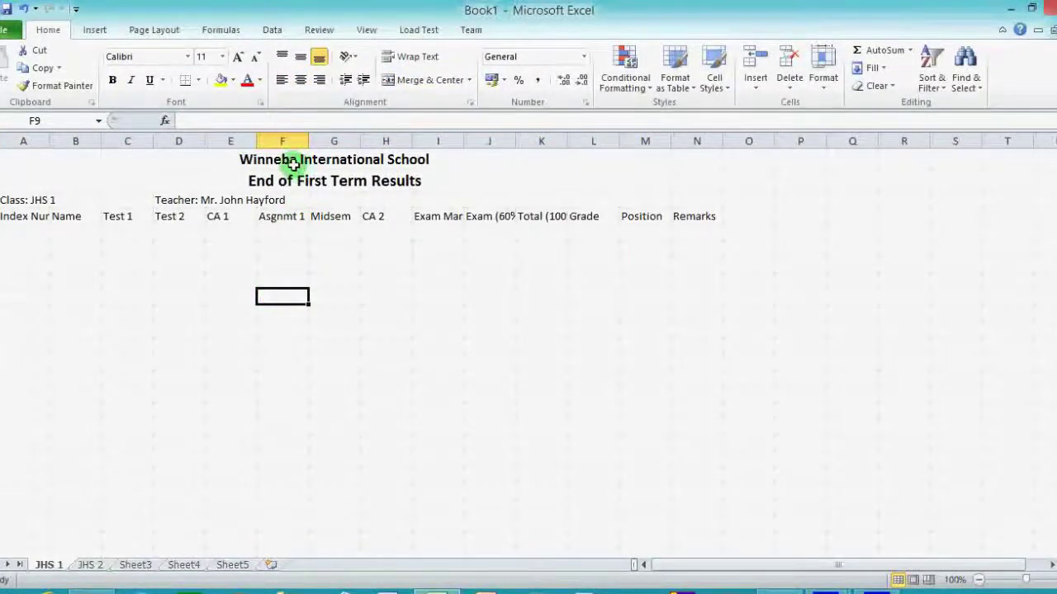
pyautogui.click(14, 199)
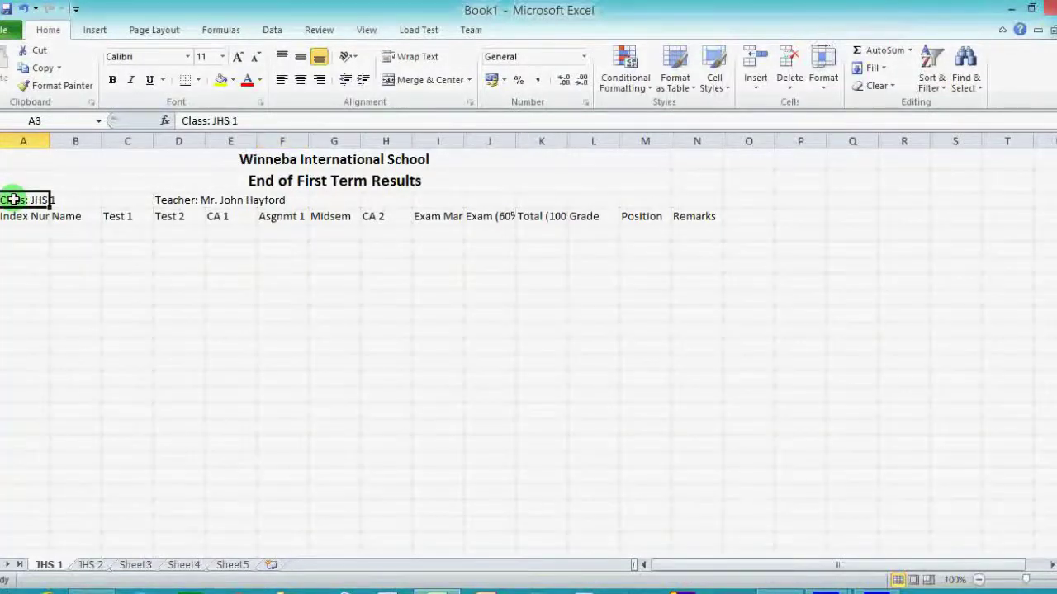
pyautogui.moveTo(14, 199); pyautogui.dragTo(646, 197)
pyautogui.click(302, 81)
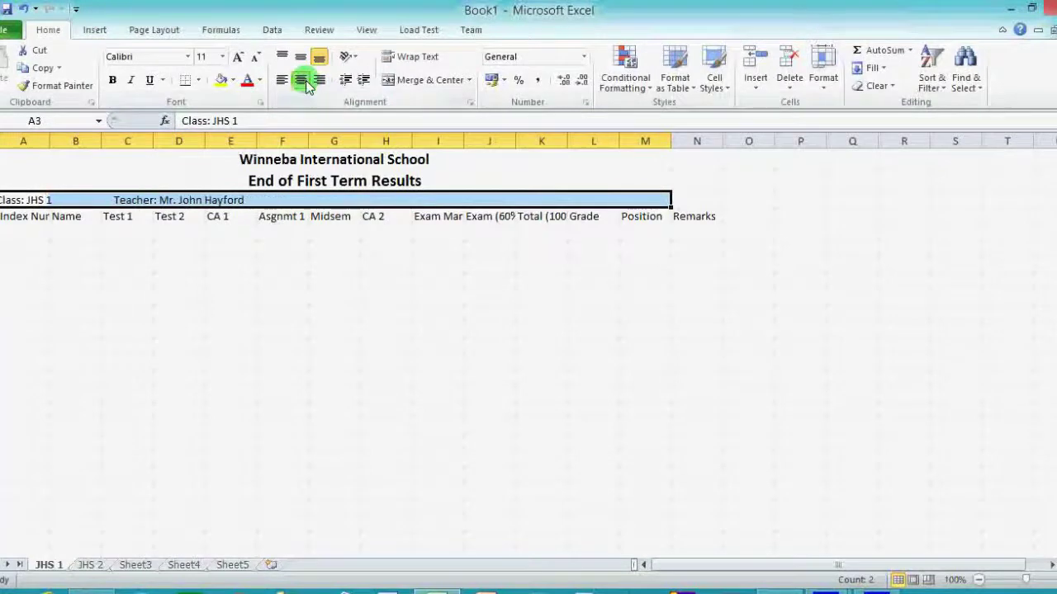
pyautogui.click(281, 79)
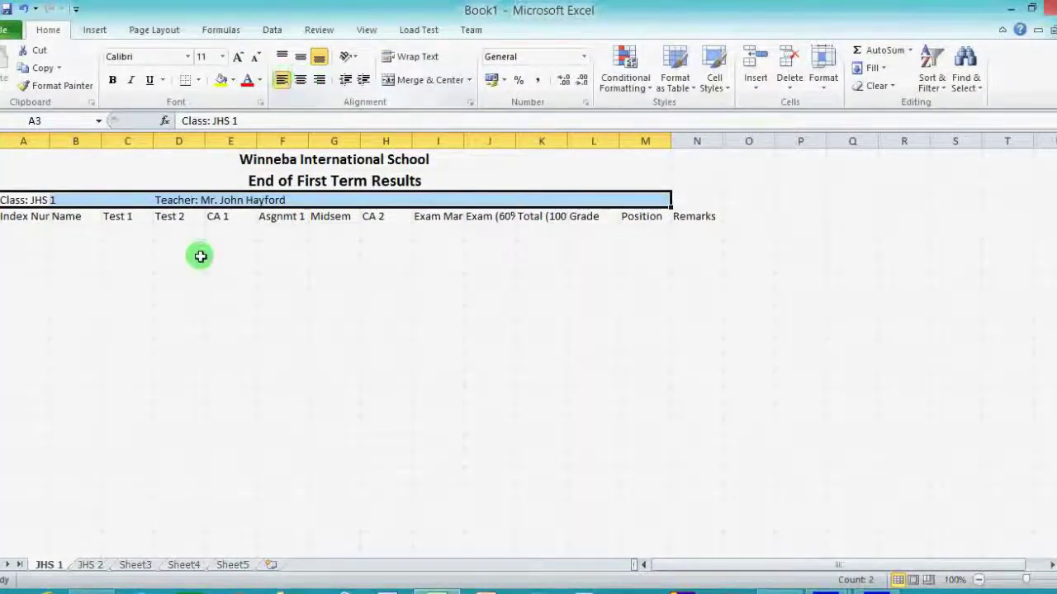
pyautogui.click(162, 310)
pyautogui.click(28, 187)
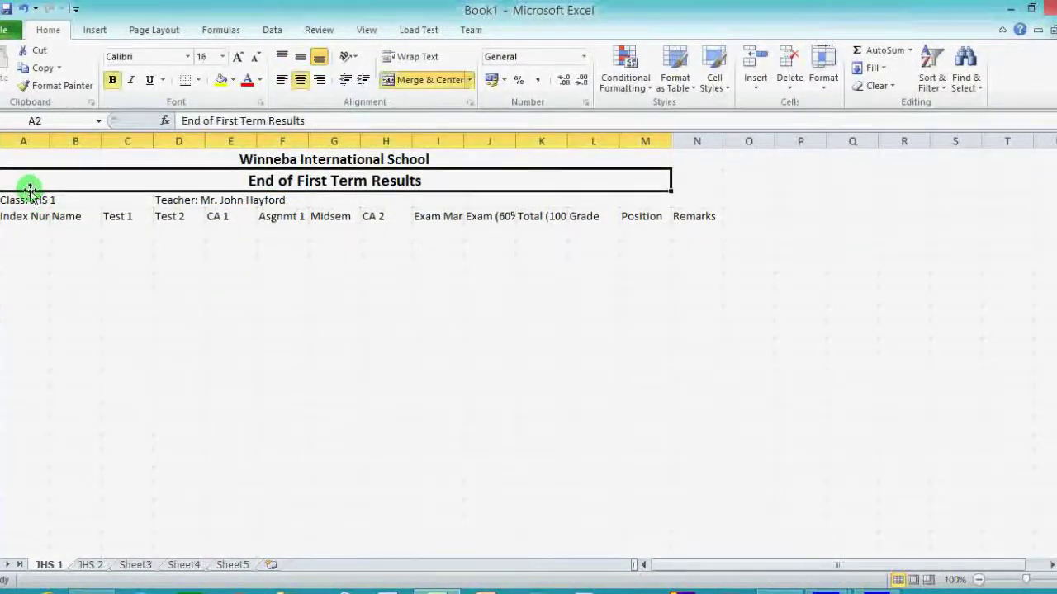
pyautogui.click(19, 218)
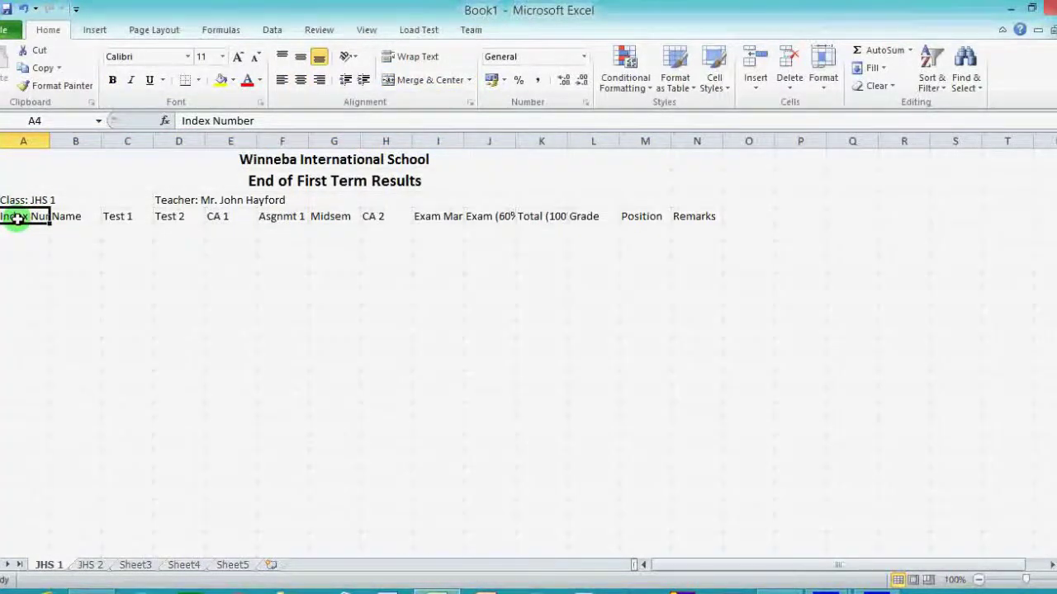
# Wrap the Index Number header in A4 onto two lines.
pyautogui.click(260, 121)
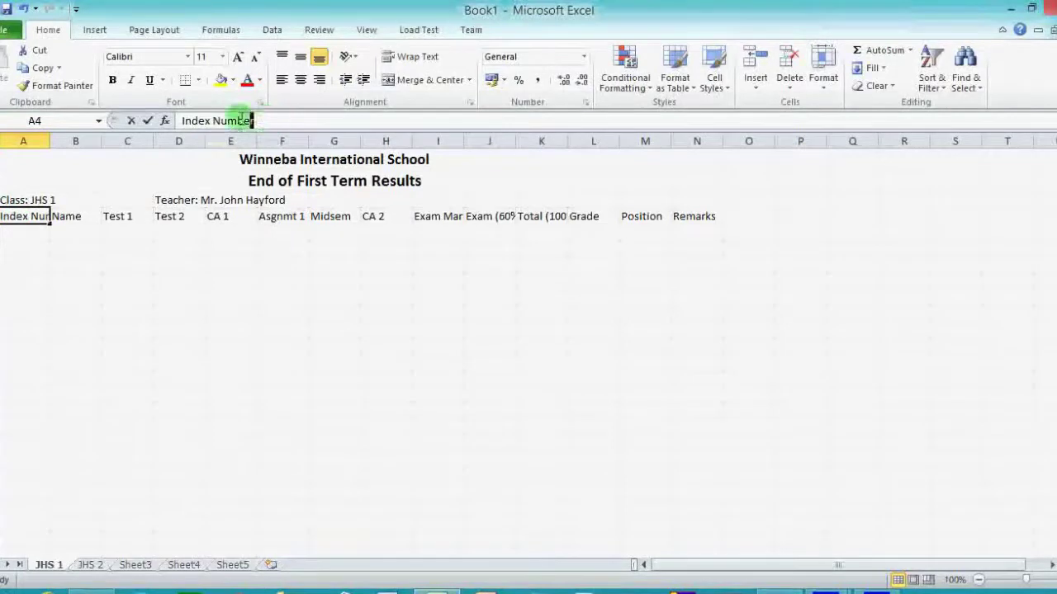
pyautogui.click(32, 246)
pyautogui.click(21, 218)
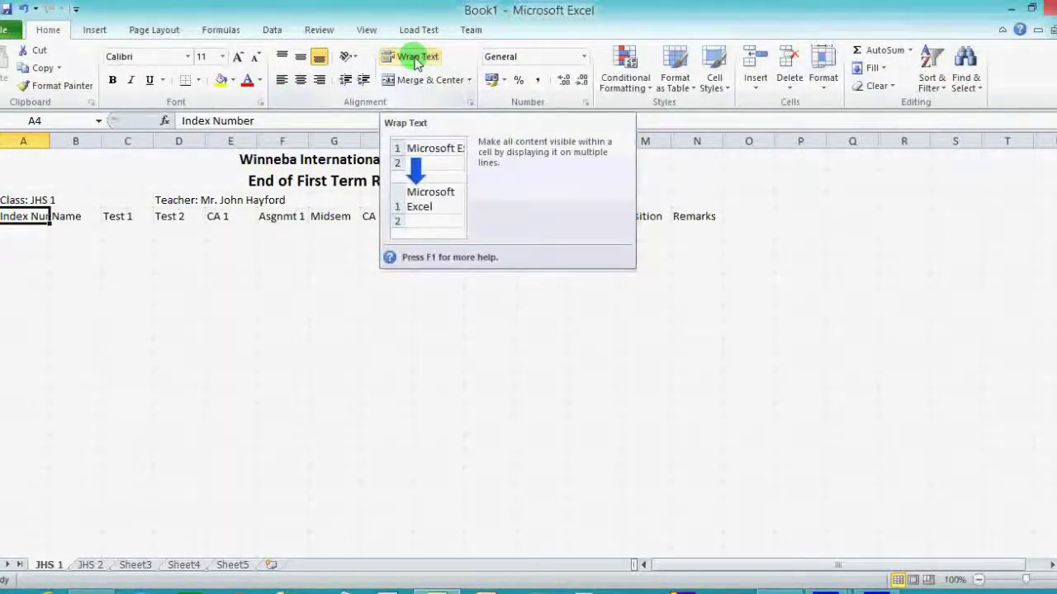
pyautogui.click(417, 58)
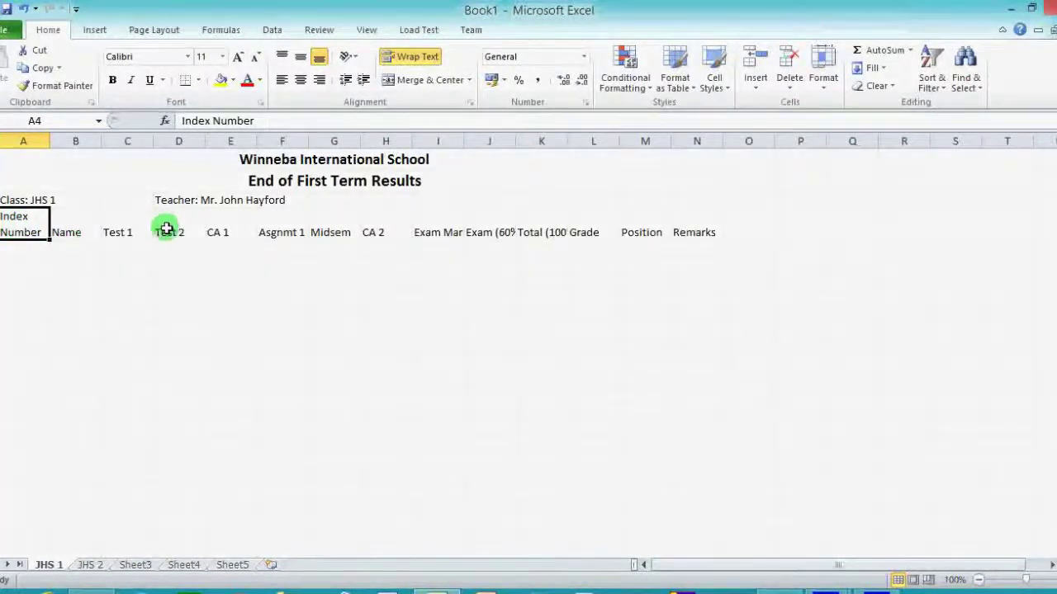
# Wrap the Exam Mark (100%) header and widen column I to fit.
pyautogui.click(441, 234)
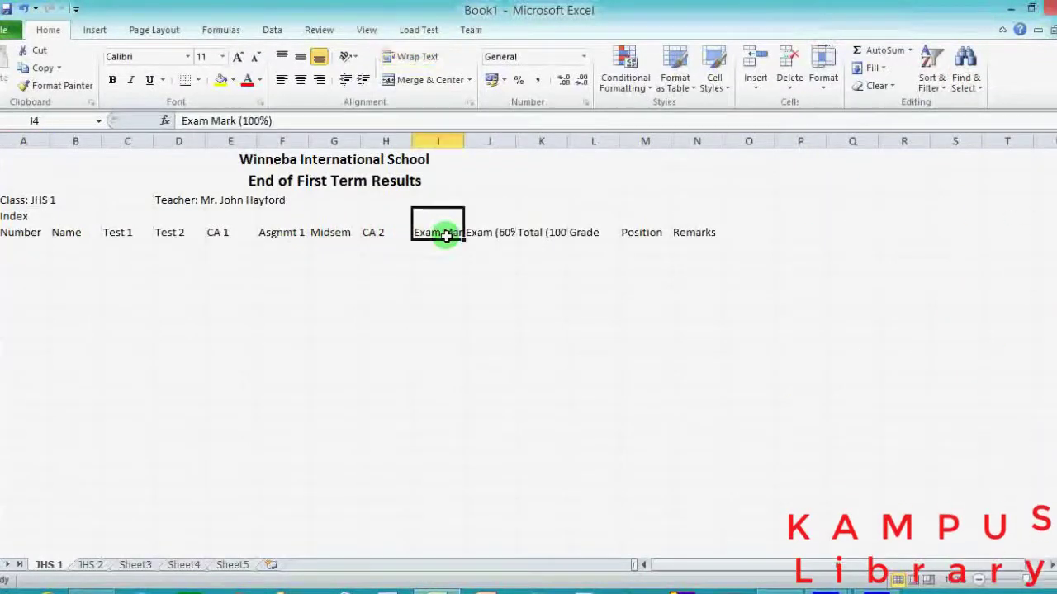
pyautogui.click(414, 60)
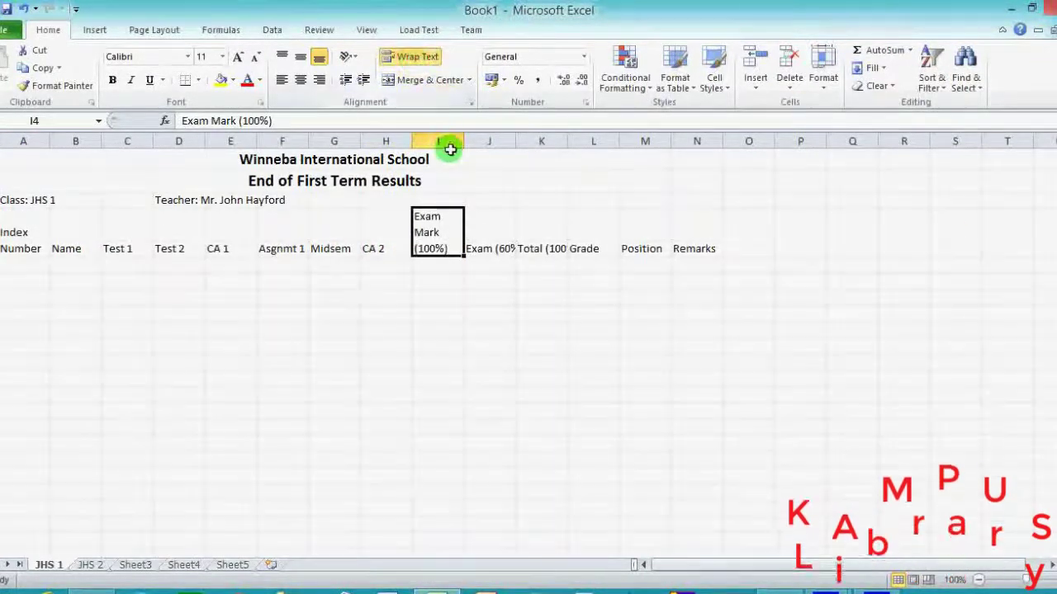
pyautogui.moveTo(464, 142); pyautogui.dragTo(475, 142)
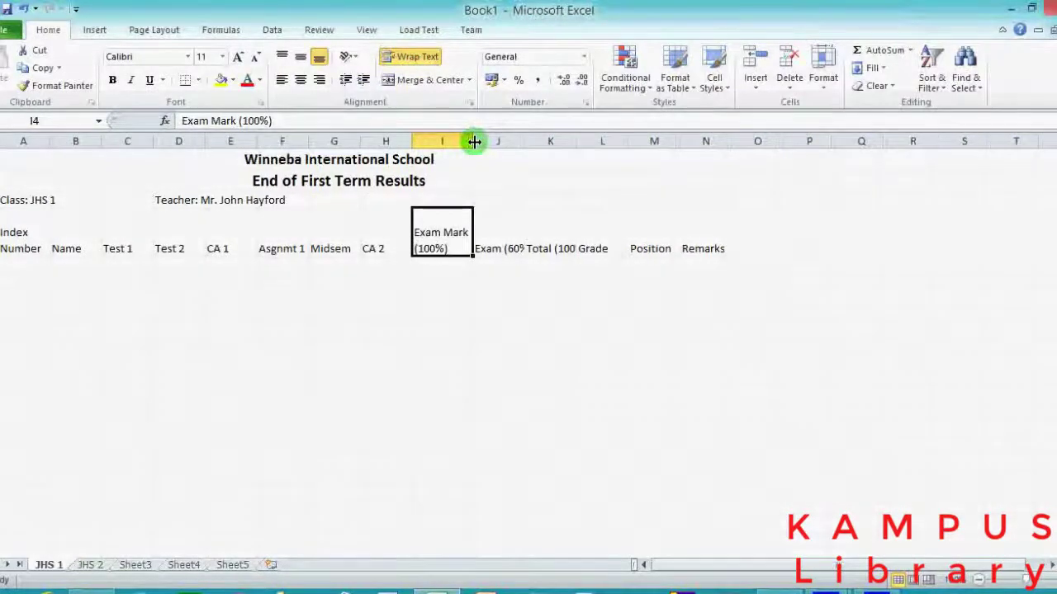
pyautogui.click(494, 252)
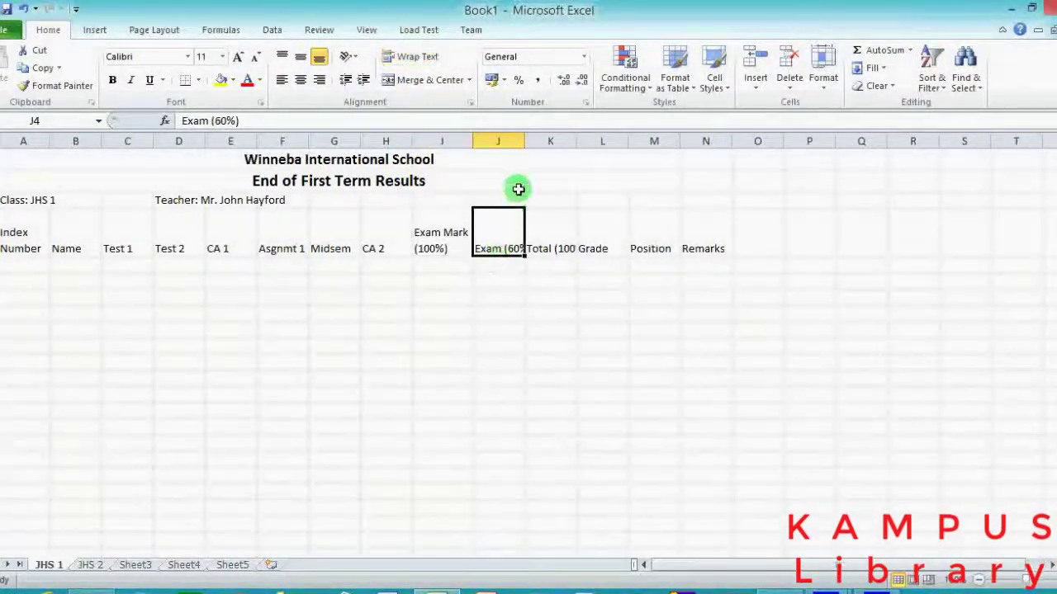
pyautogui.moveTo(527, 145); pyautogui.dragTo(528, 145)
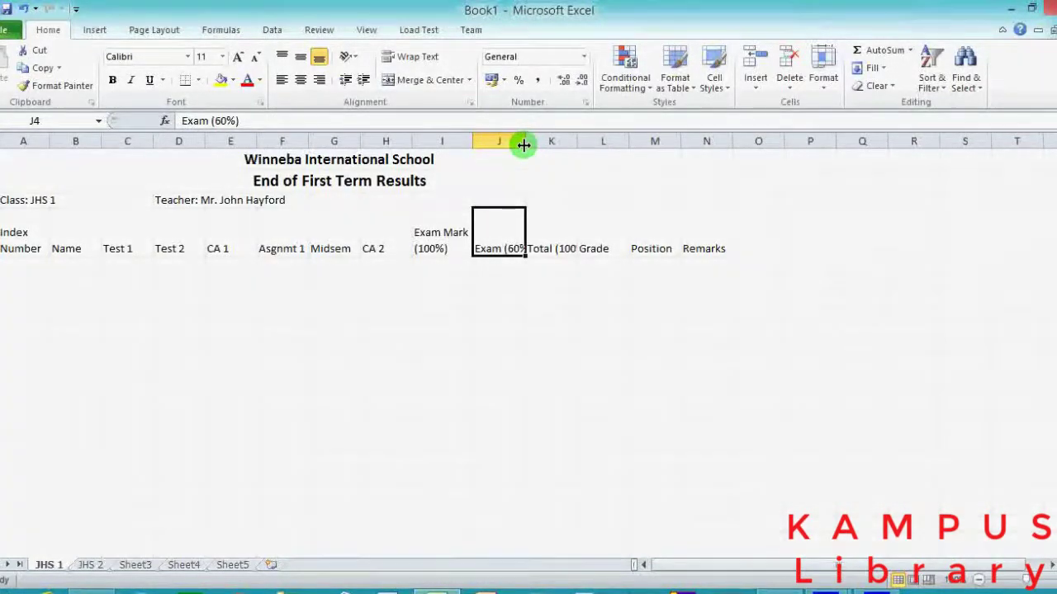
pyautogui.moveTo(524, 146)
pyautogui.mouseDown()
pyautogui.moveTo(544, 146)
pyautogui.moveTo(525, 148)
pyautogui.mouseUp()
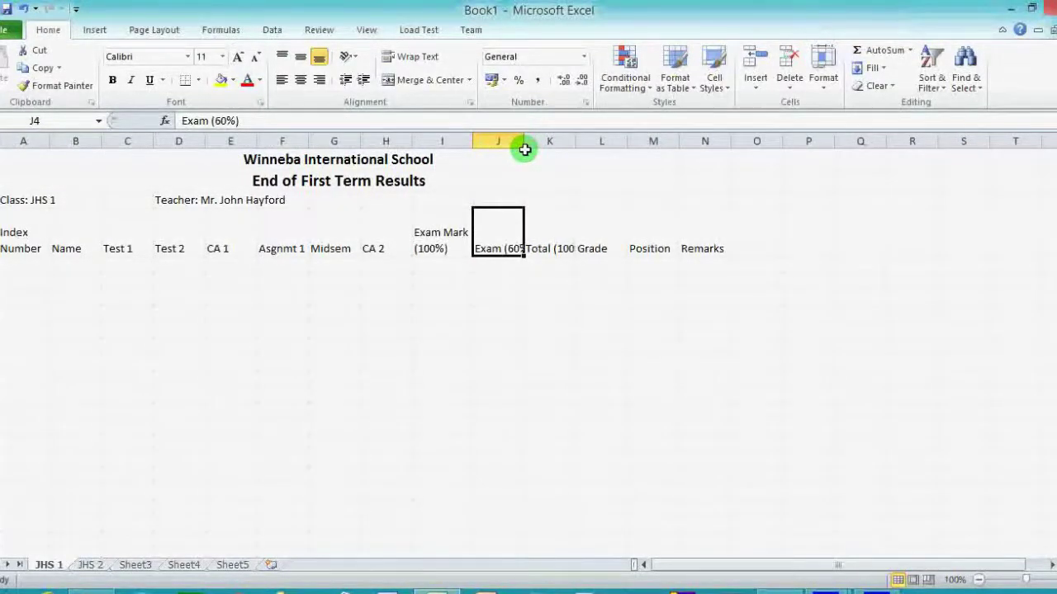
# Wrap the Exam (60%) and Total (100%) headers onto two lines.
pyautogui.click(418, 58)
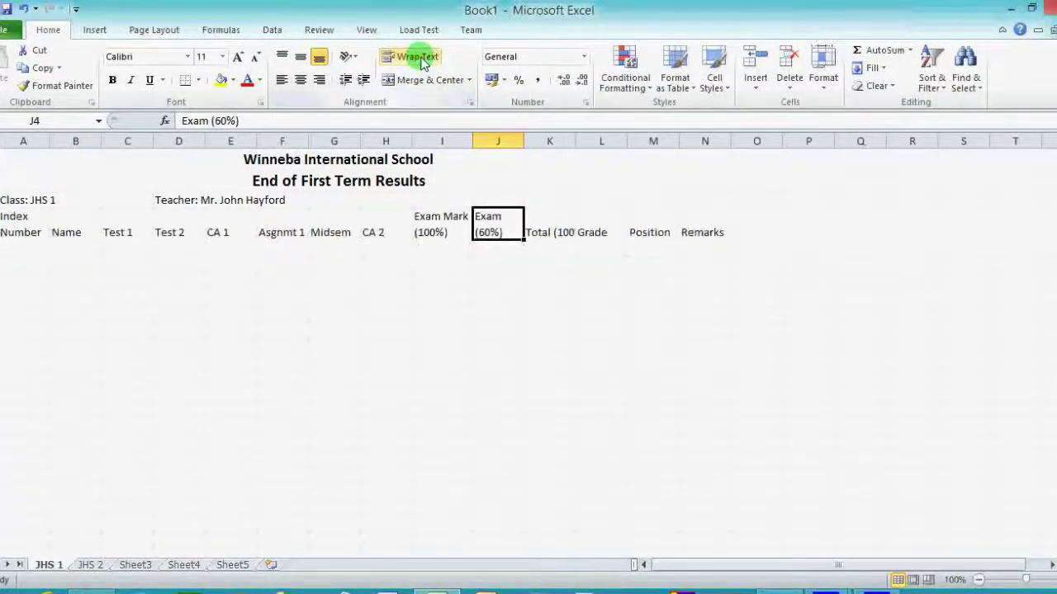
pyautogui.click(559, 227)
pyautogui.click(418, 56)
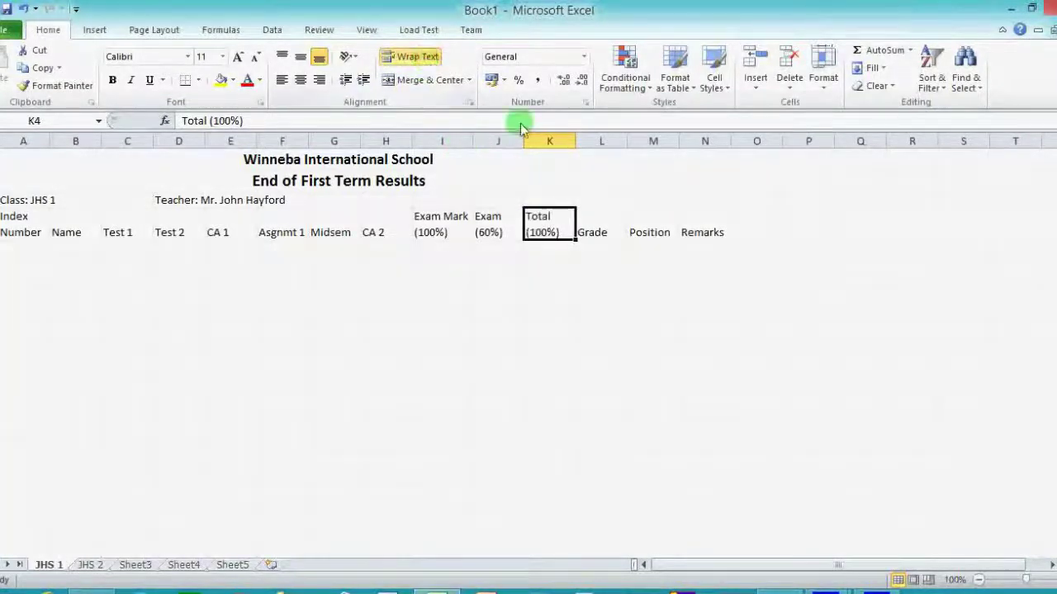
pyautogui.click(606, 228)
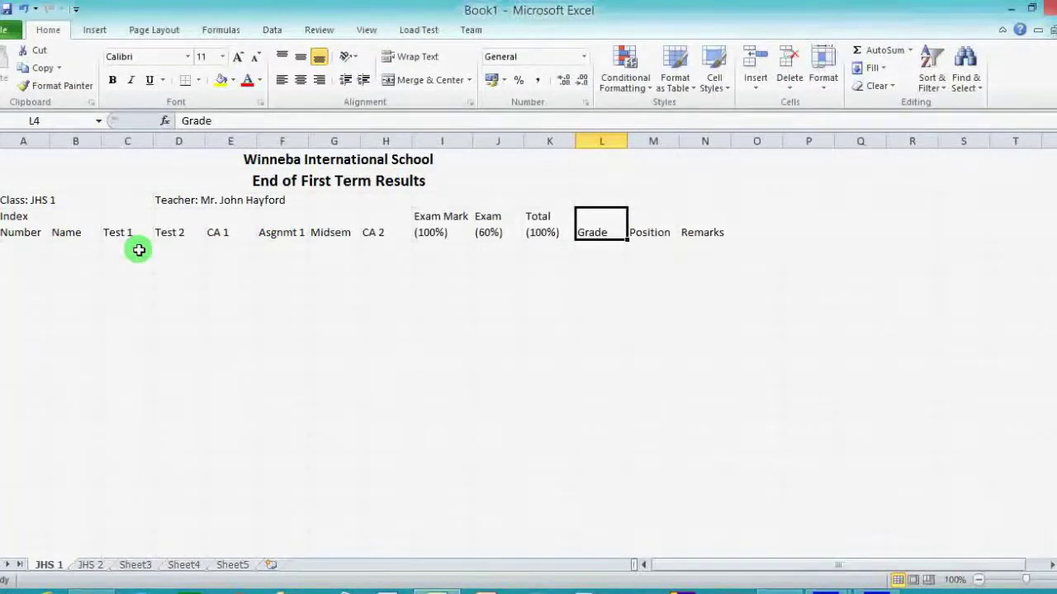
# Widen the Name and Index Number columns, then begin editing the Test 1 header.
pyautogui.click(74, 231)
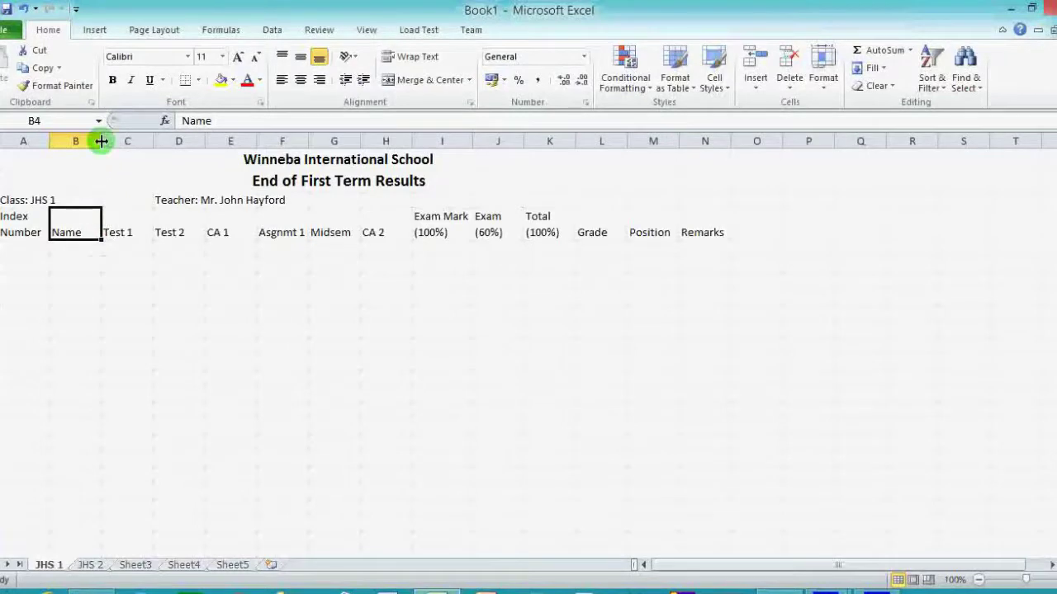
pyautogui.moveTo(102, 141); pyautogui.dragTo(192, 144)
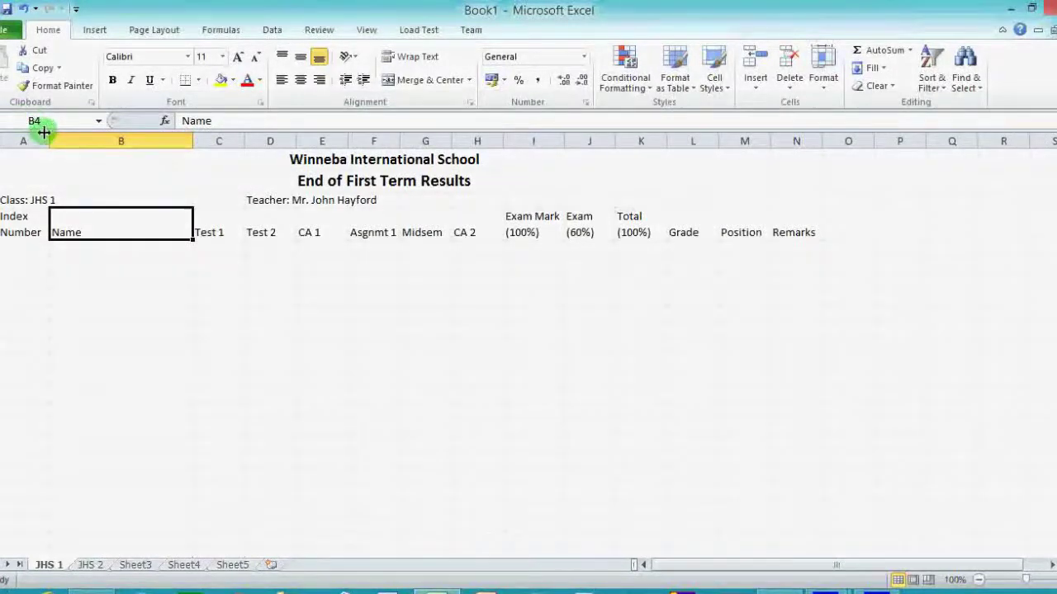
pyautogui.moveTo(49, 138); pyautogui.dragTo(65, 139)
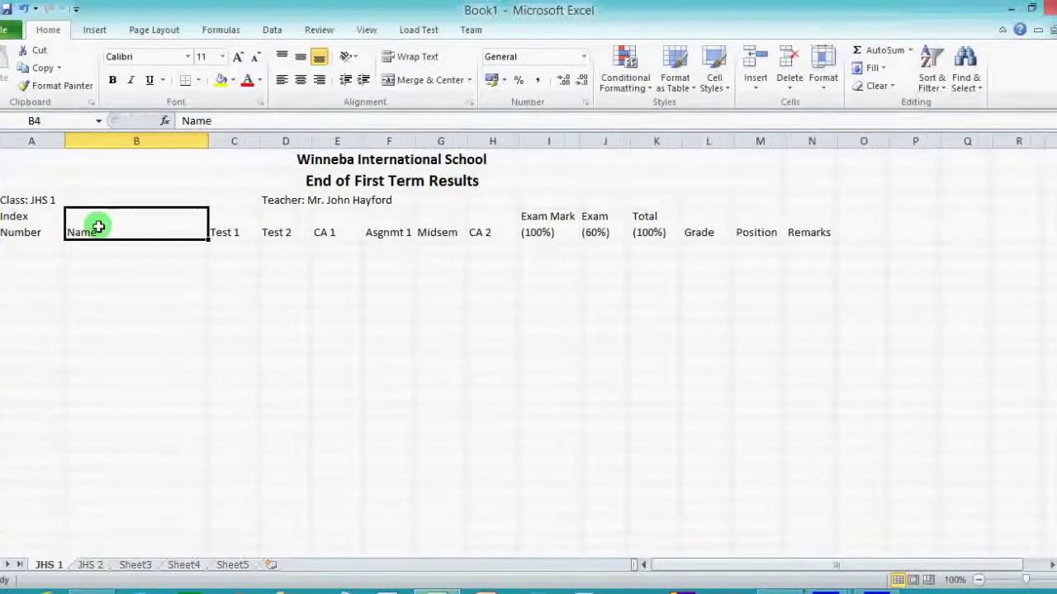
pyautogui.click(234, 232)
pyautogui.click(211, 121)
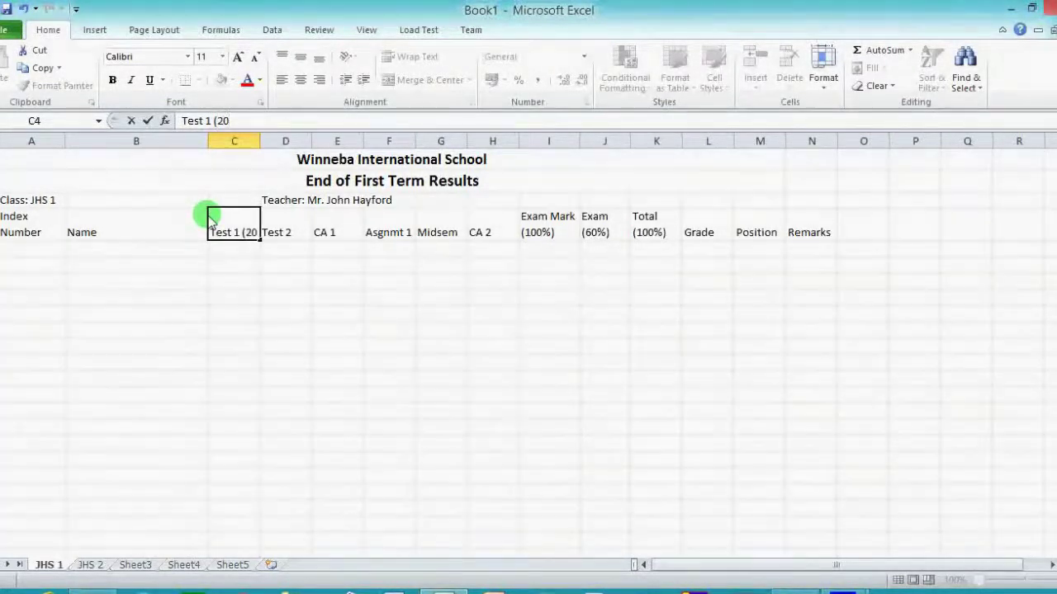
# Retitle headers to Test 1 (20) and Test 2 (40) and wrap both onto two lines.
pyautogui.click(302, 237)
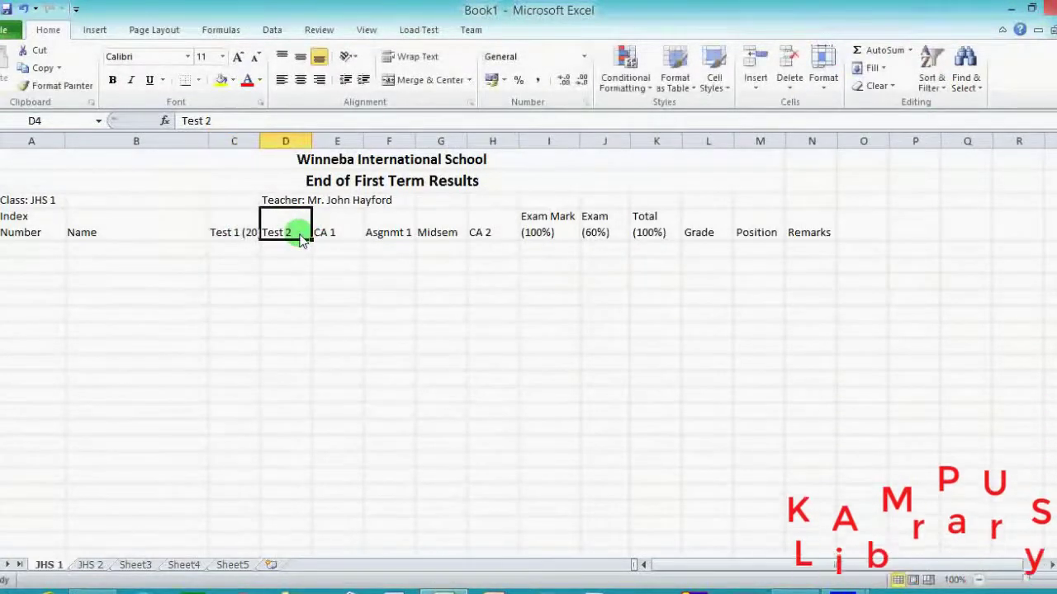
pyautogui.click(225, 125)
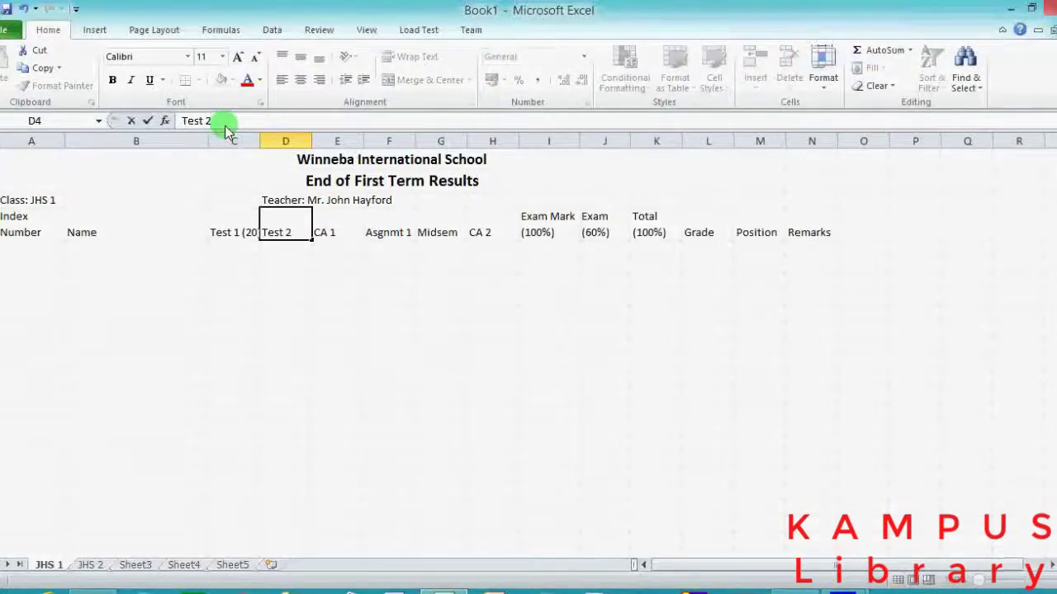
pyautogui.write('(')
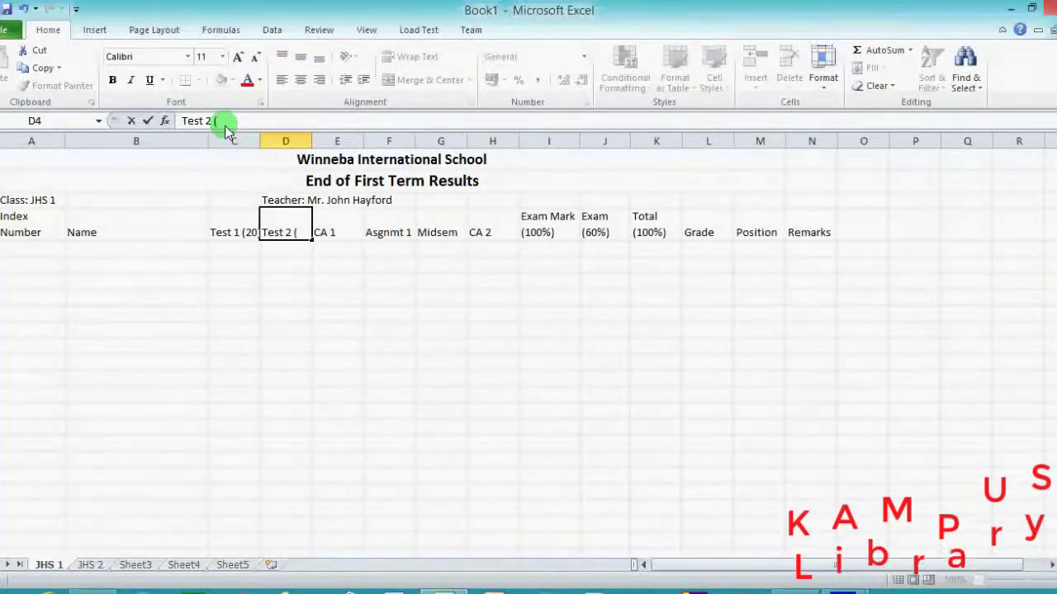
pyautogui.write('40')
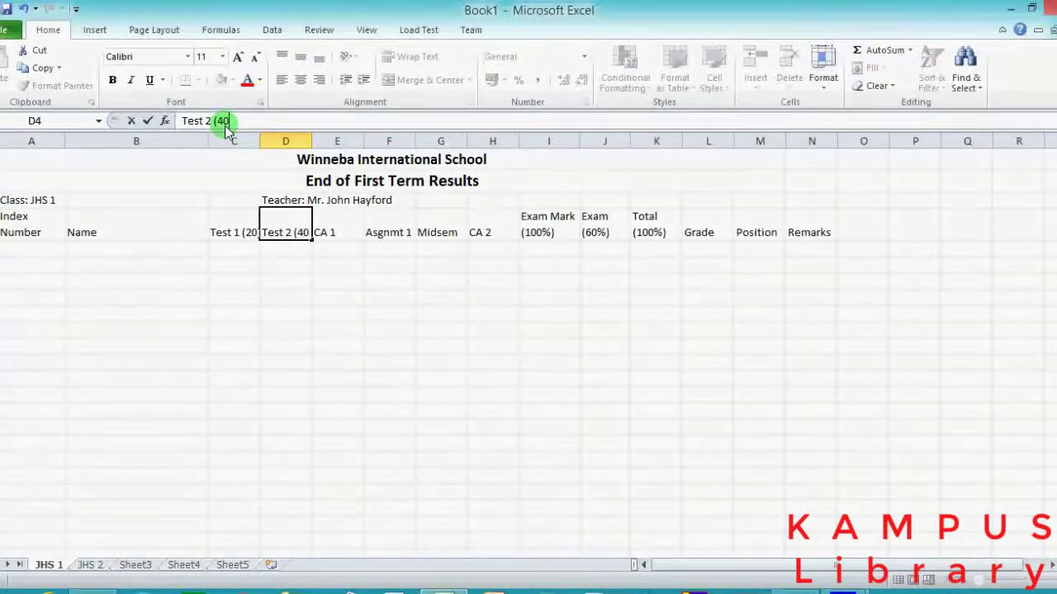
pyautogui.write(')')
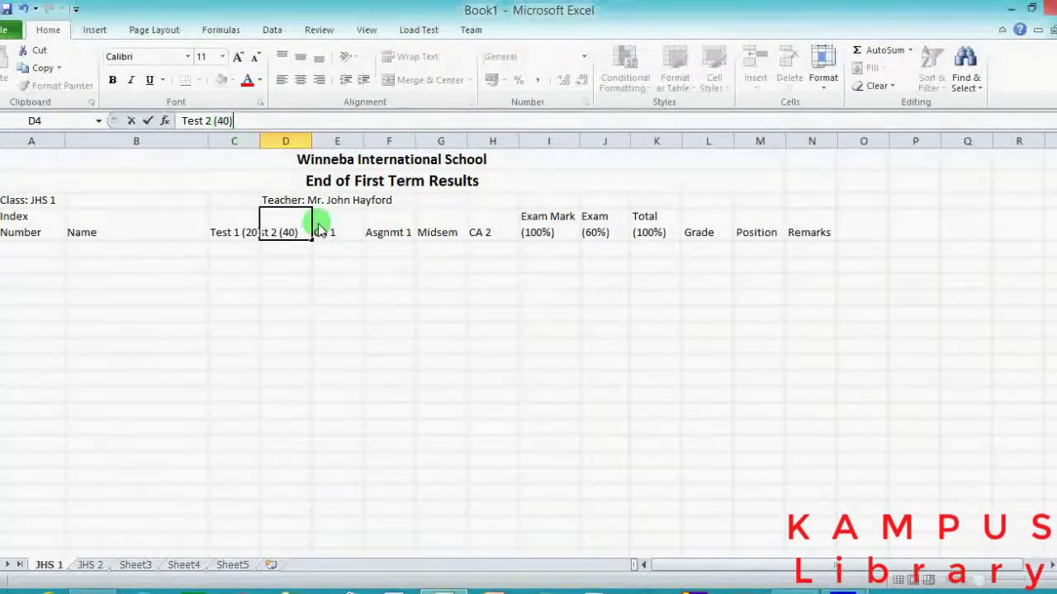
pyautogui.click(340, 234)
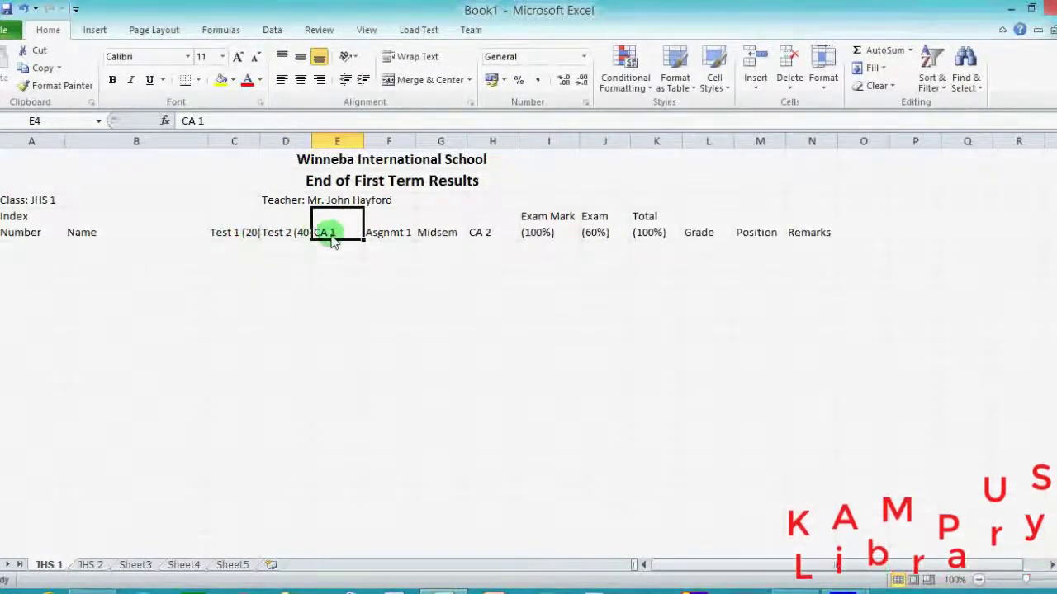
pyautogui.click(246, 236)
pyautogui.click(393, 58)
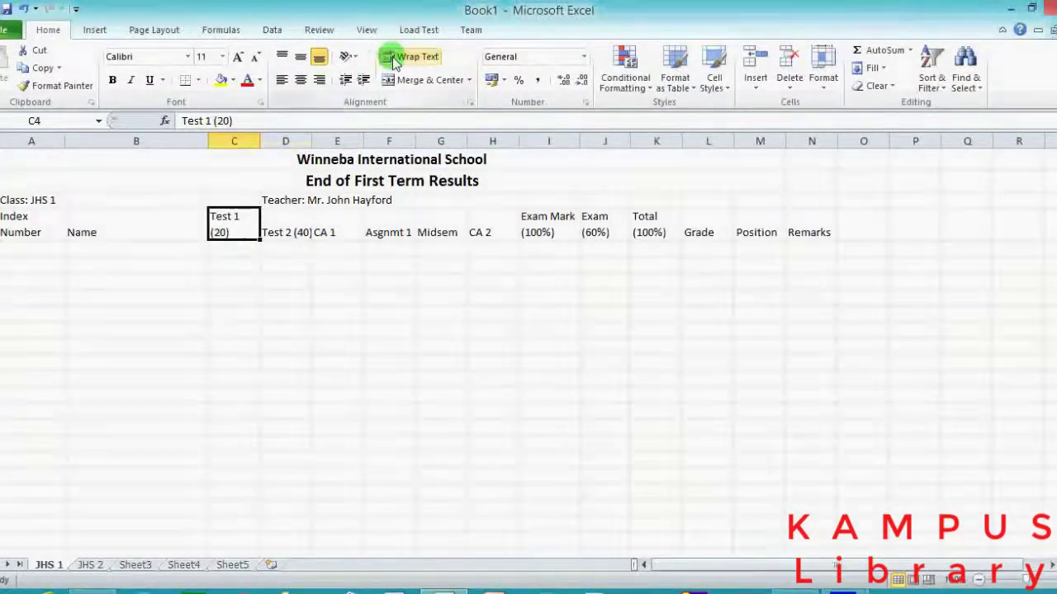
pyautogui.click(285, 232)
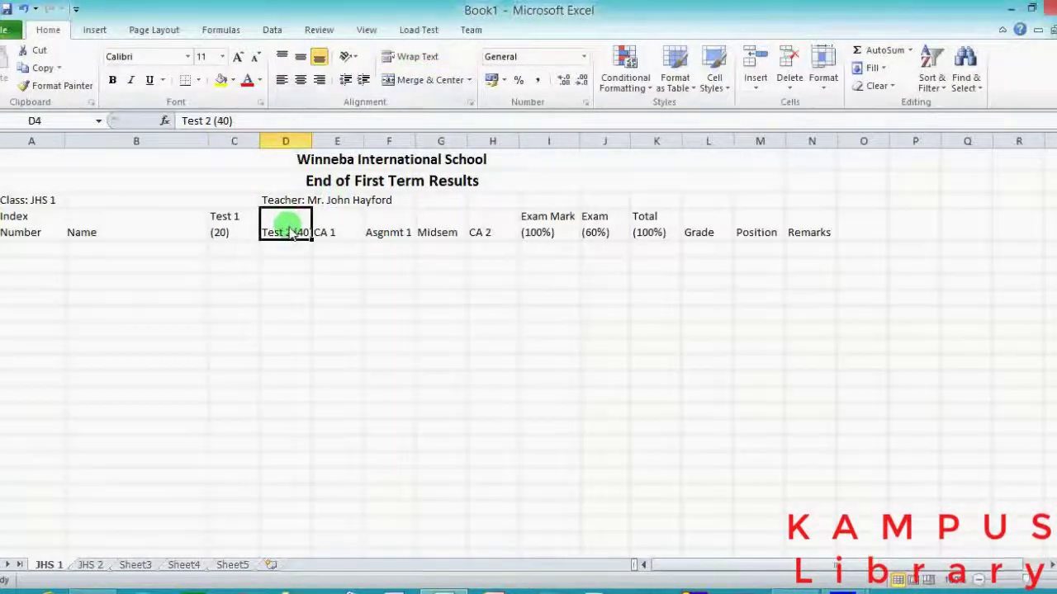
pyautogui.click(401, 56)
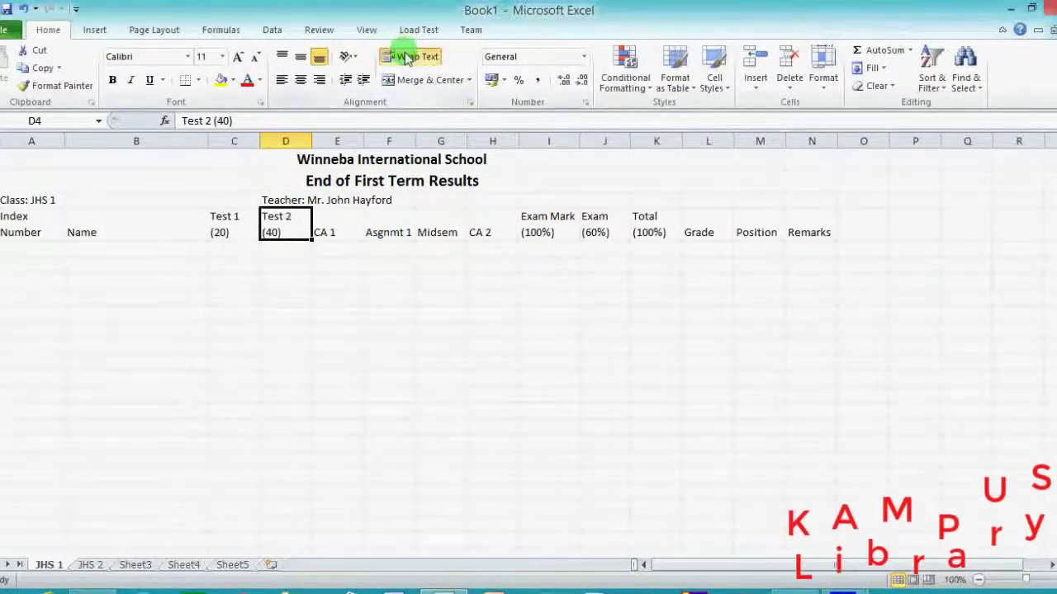
# Rename the CA 1 header to 'CA 1 (20%)' and wrap it onto two lines.
pyautogui.click(330, 228)
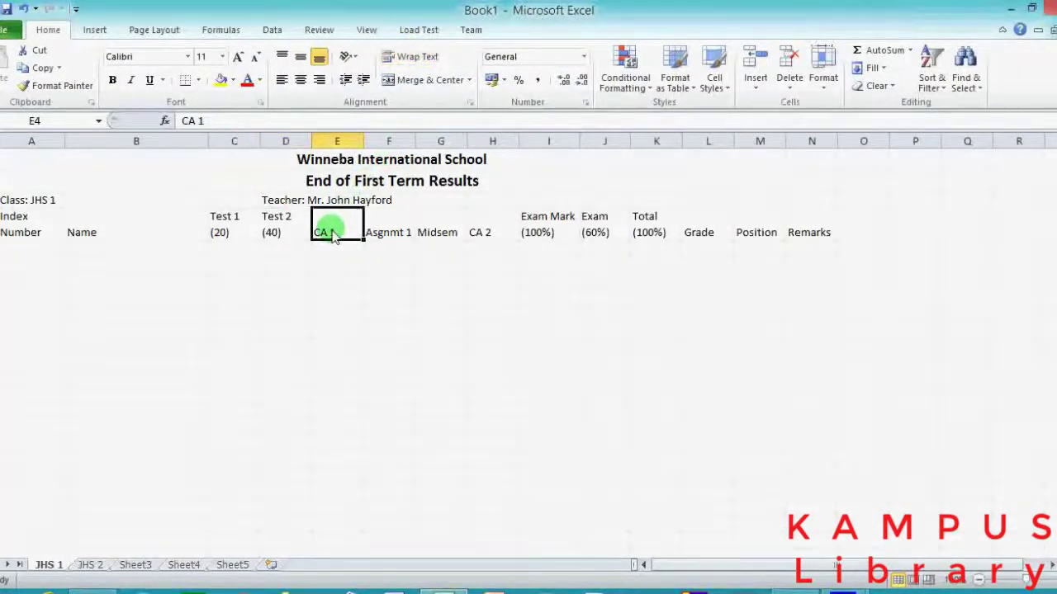
pyautogui.click(315, 125)
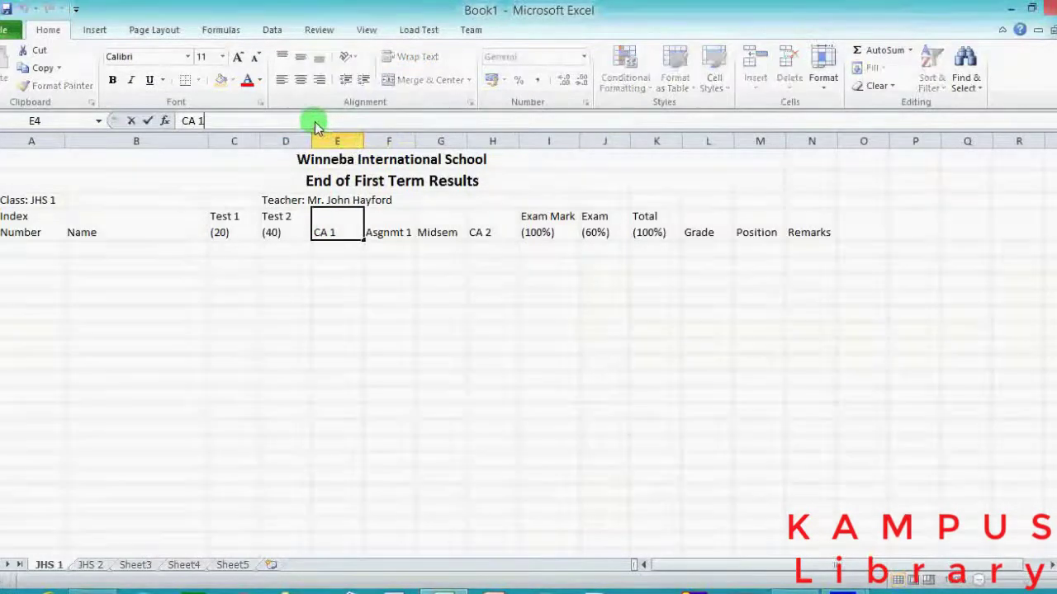
pyautogui.write('(20')
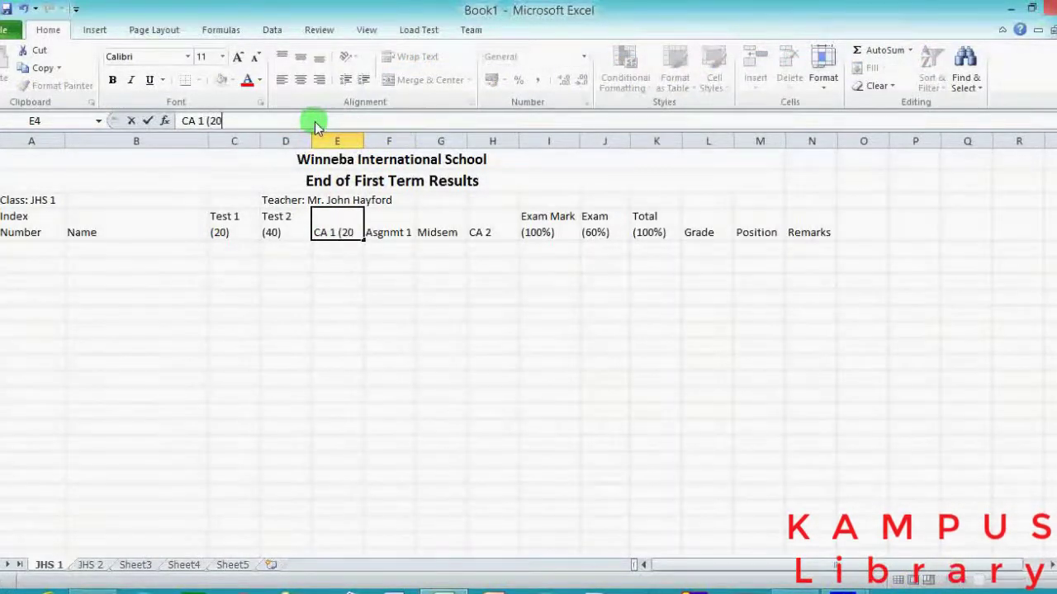
pyautogui.write('%')
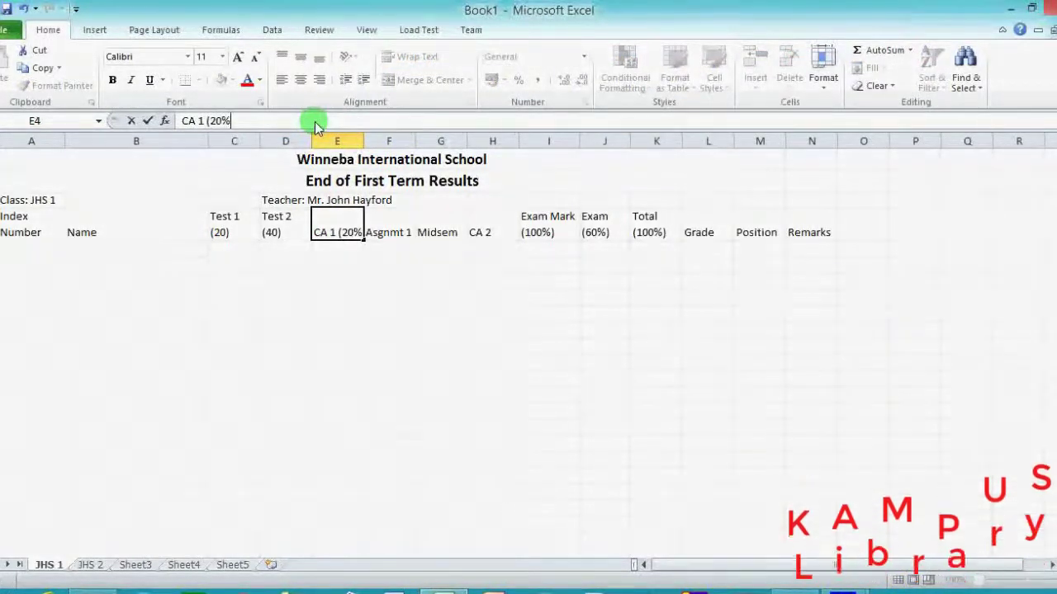
pyautogui.write(')')
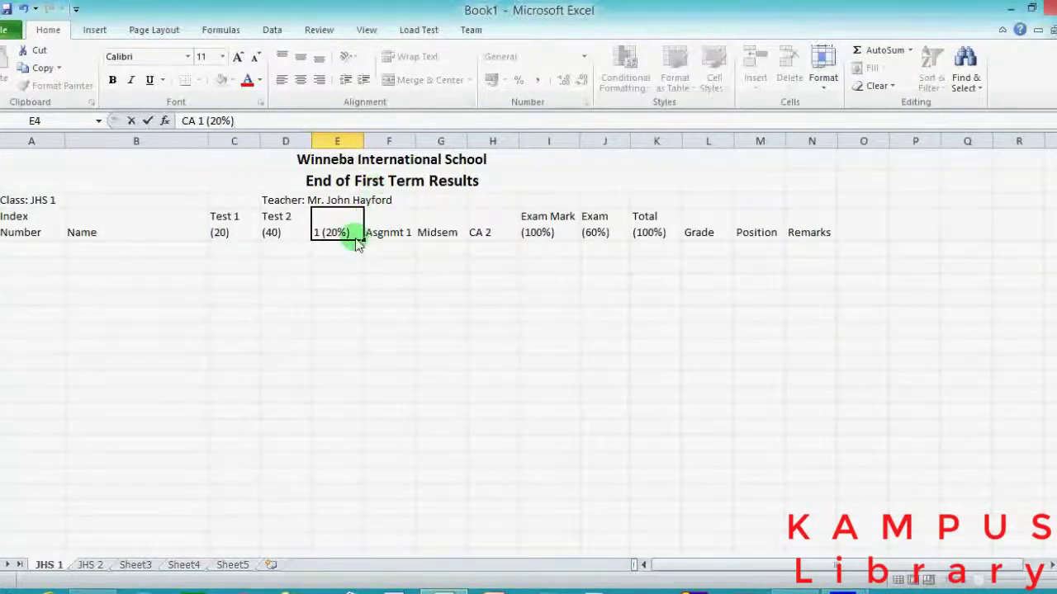
pyautogui.click(350, 248)
pyautogui.click(345, 229)
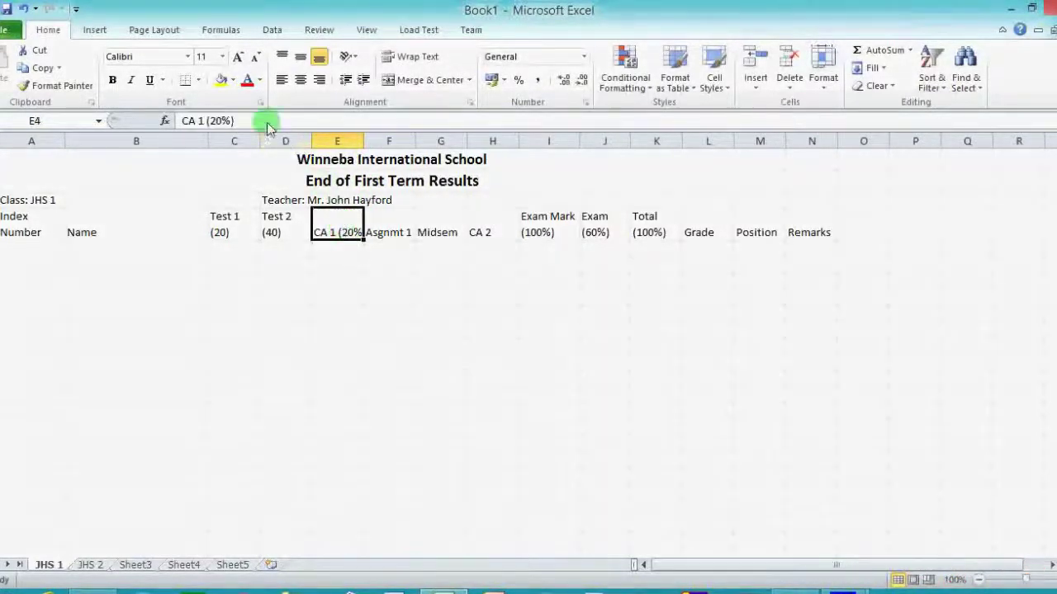
pyautogui.click(417, 58)
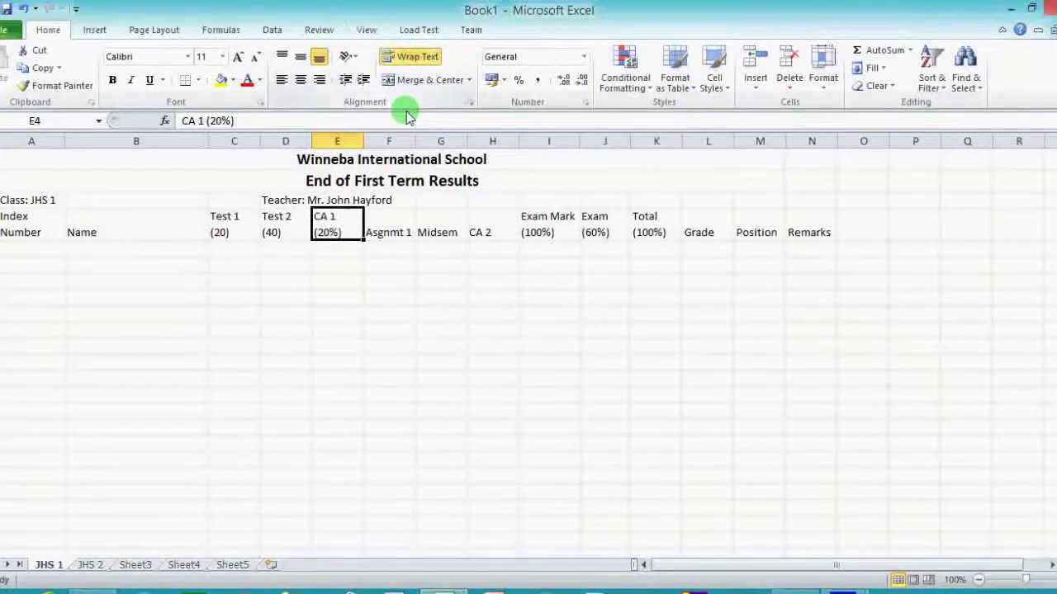
pyautogui.click(391, 229)
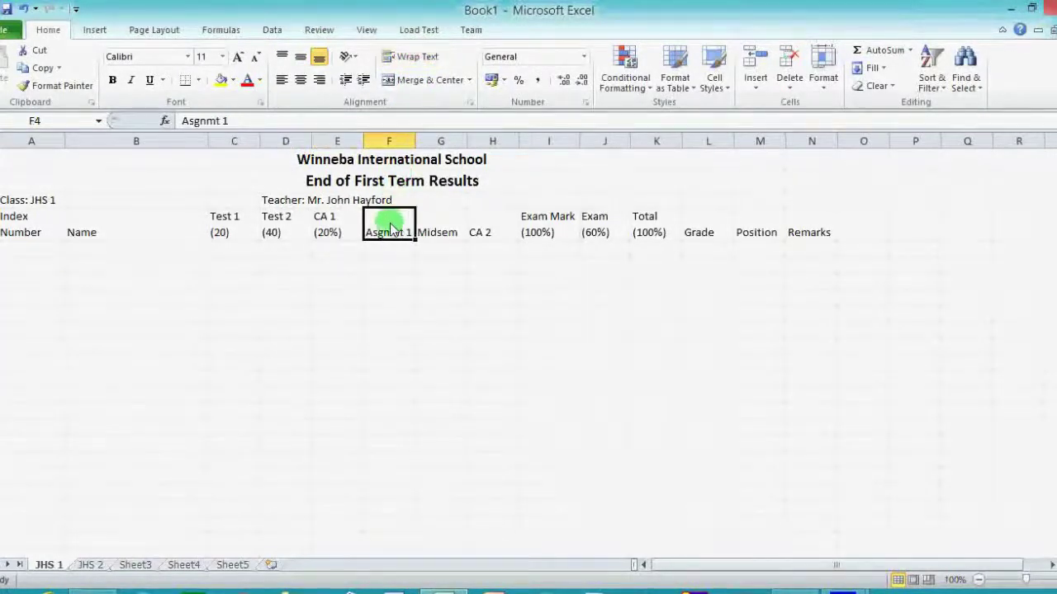
# Append (50) to the Asgnmt 1 and Midsem headings and wrap both onto two lines.
pyautogui.click(287, 125)
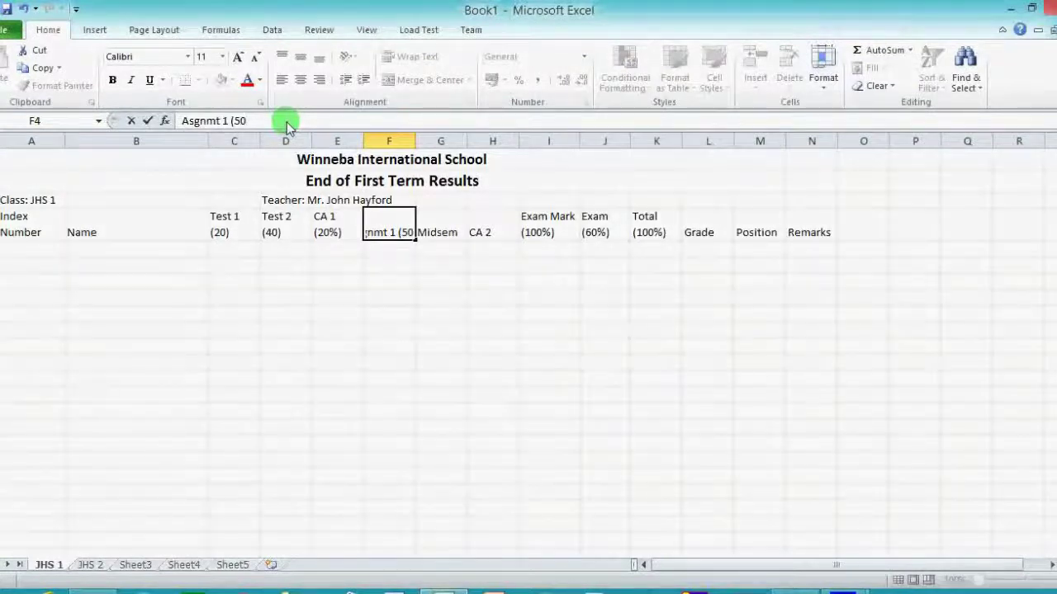
pyautogui.write('(50)')
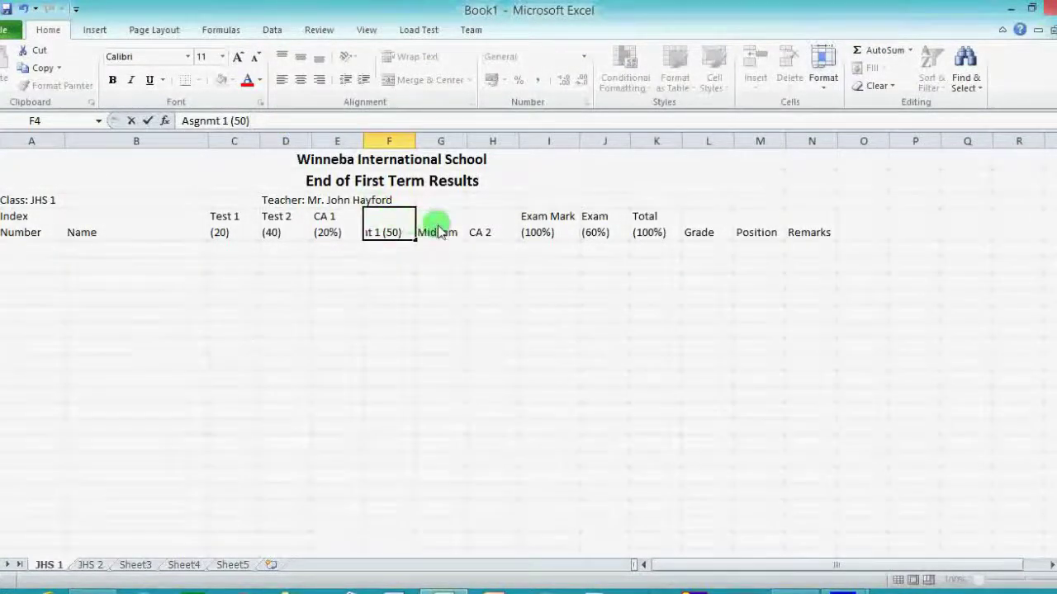
pyautogui.click(431, 230)
pyautogui.click(267, 121)
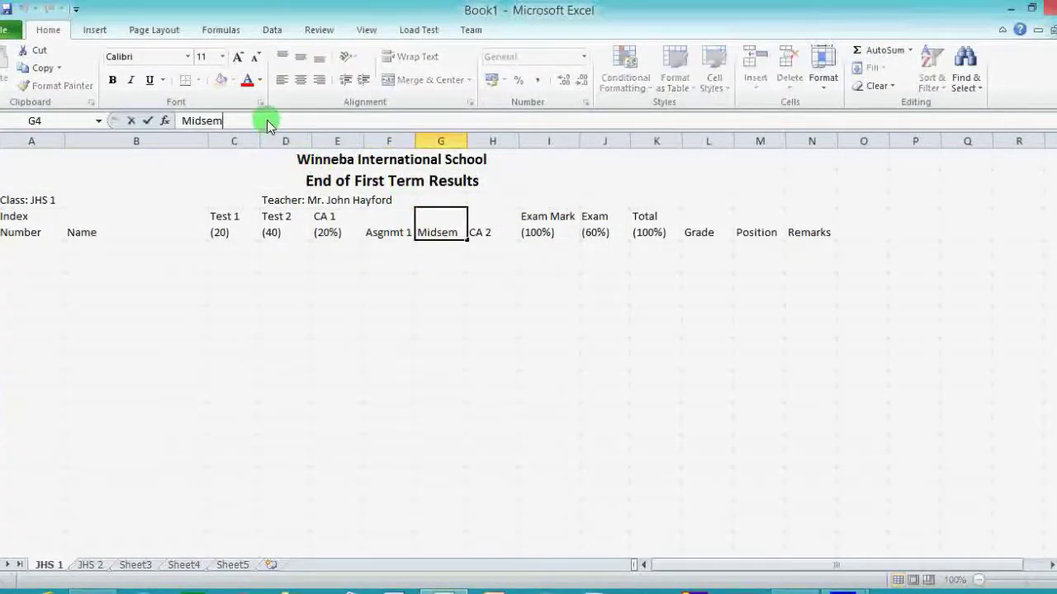
pyautogui.write('(50')
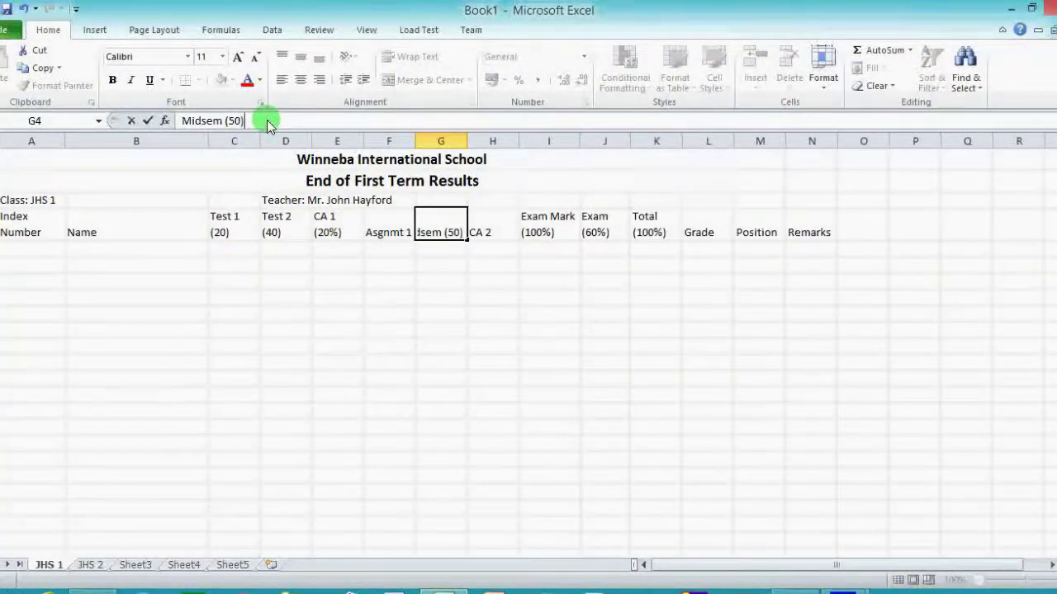
pyautogui.click(385, 235)
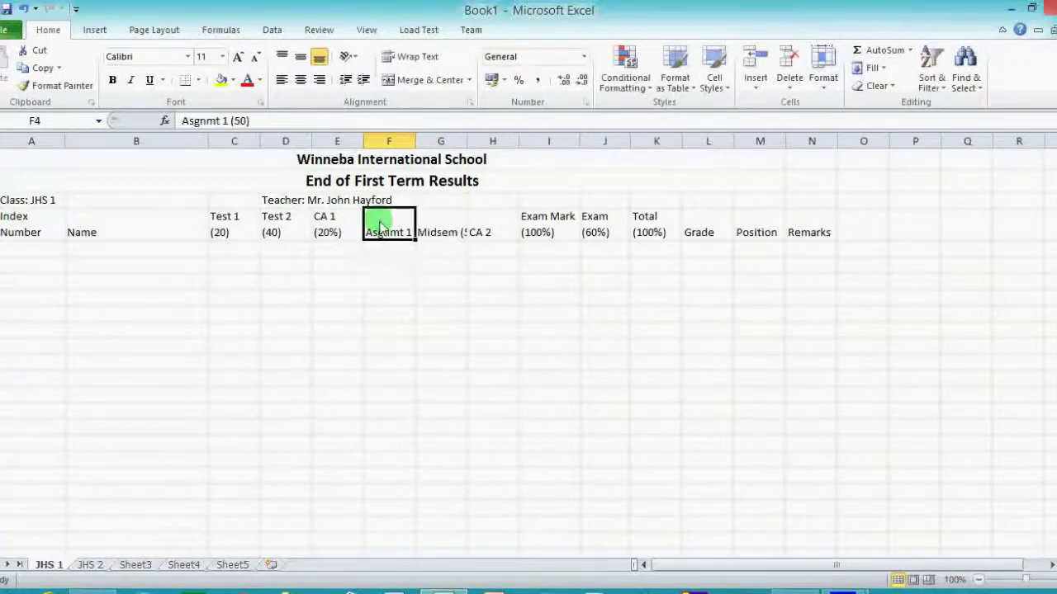
pyautogui.click(409, 56)
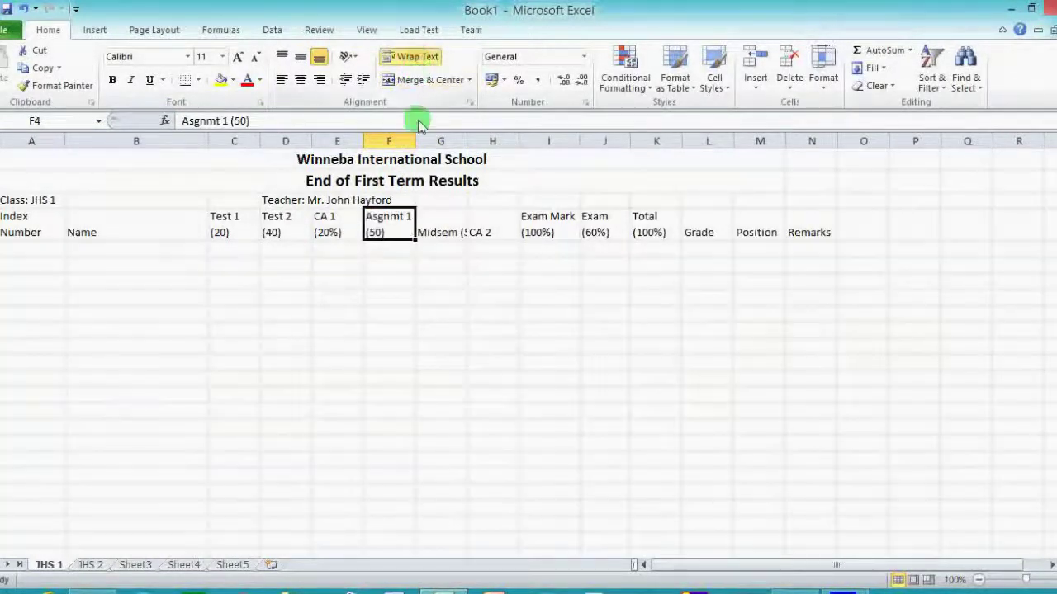
pyautogui.click(443, 246)
pyautogui.click(443, 231)
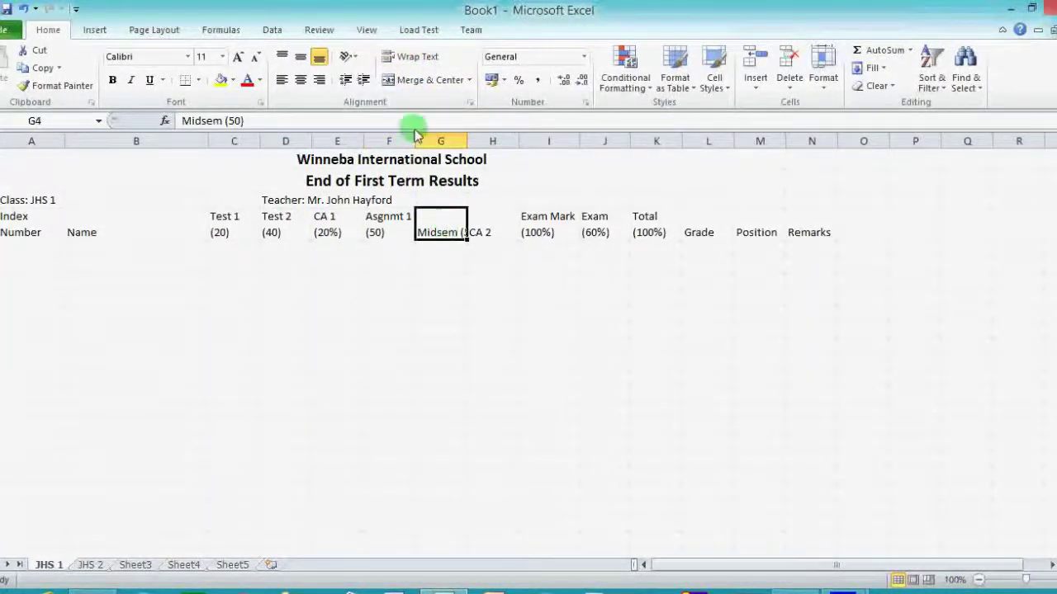
pyautogui.click(407, 54)
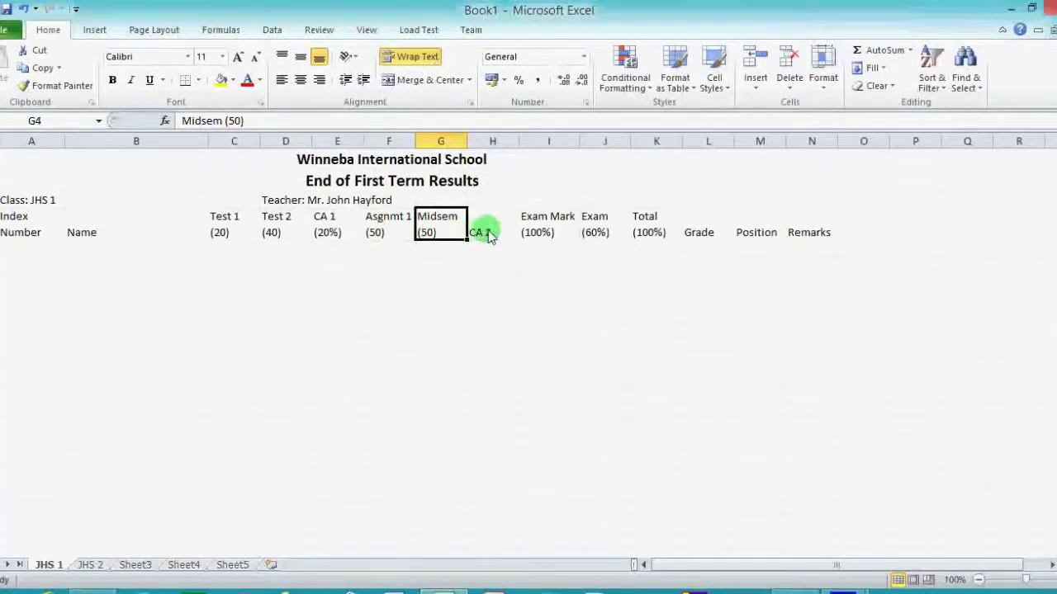
# Rename the CA 2 heading to 'CA 2 (20%)' and wrap it onto two lines.
pyautogui.click(484, 234)
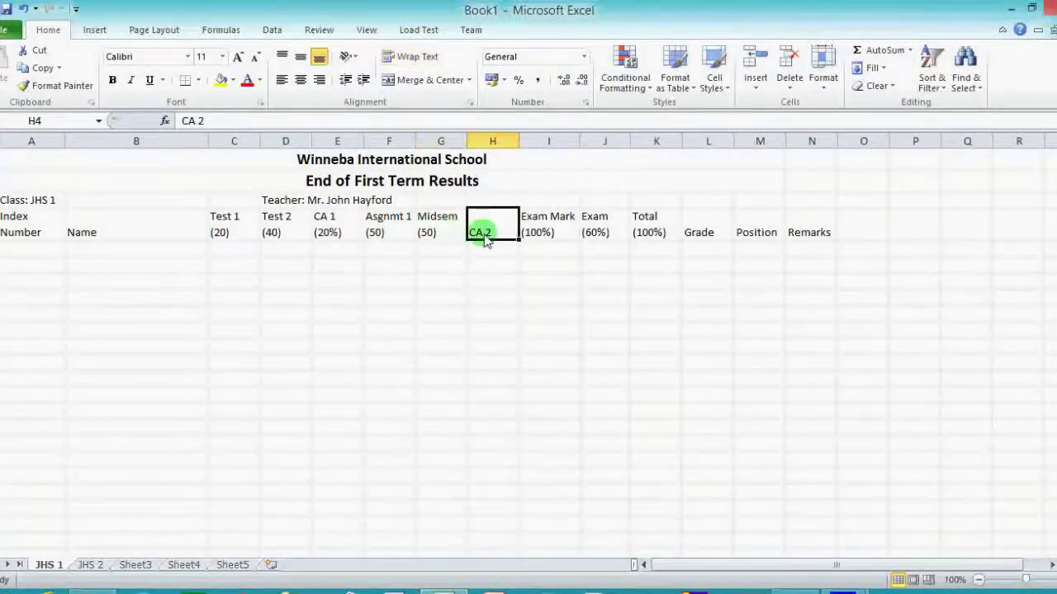
pyautogui.click(274, 124)
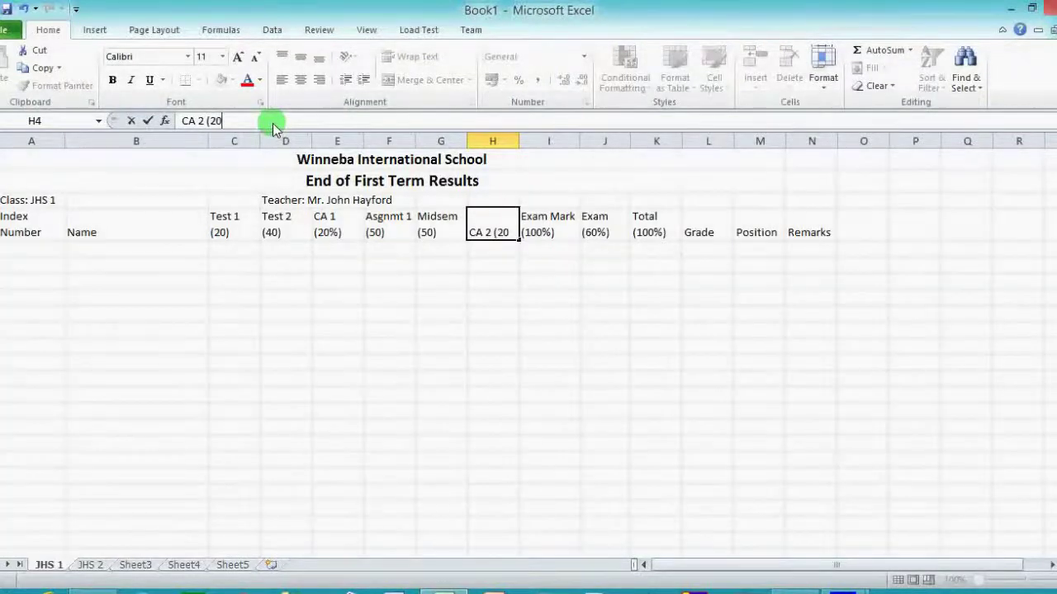
pyautogui.click(486, 248)
pyautogui.click(498, 237)
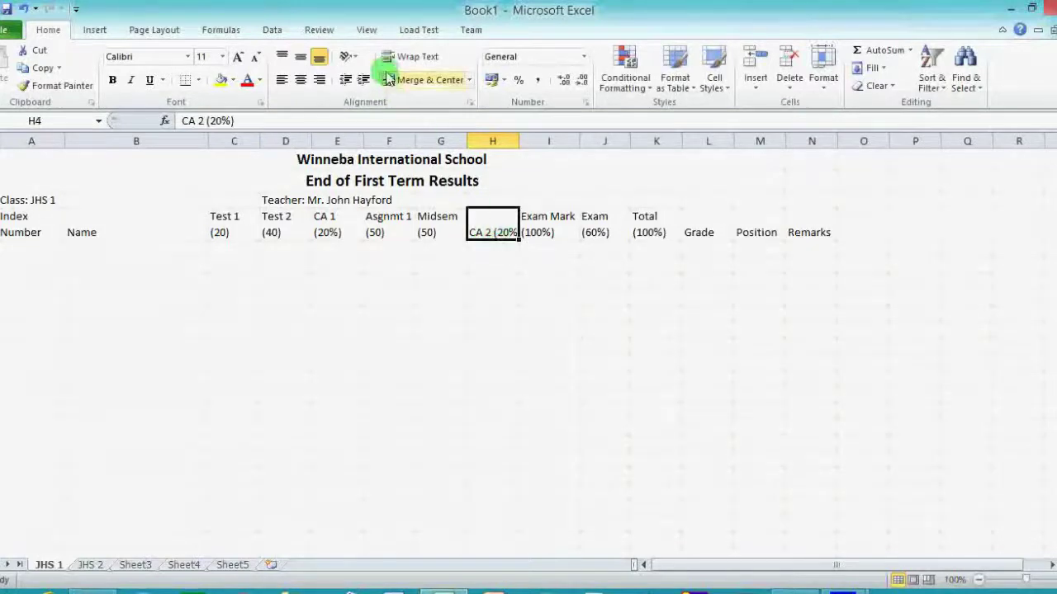
pyautogui.click(408, 56)
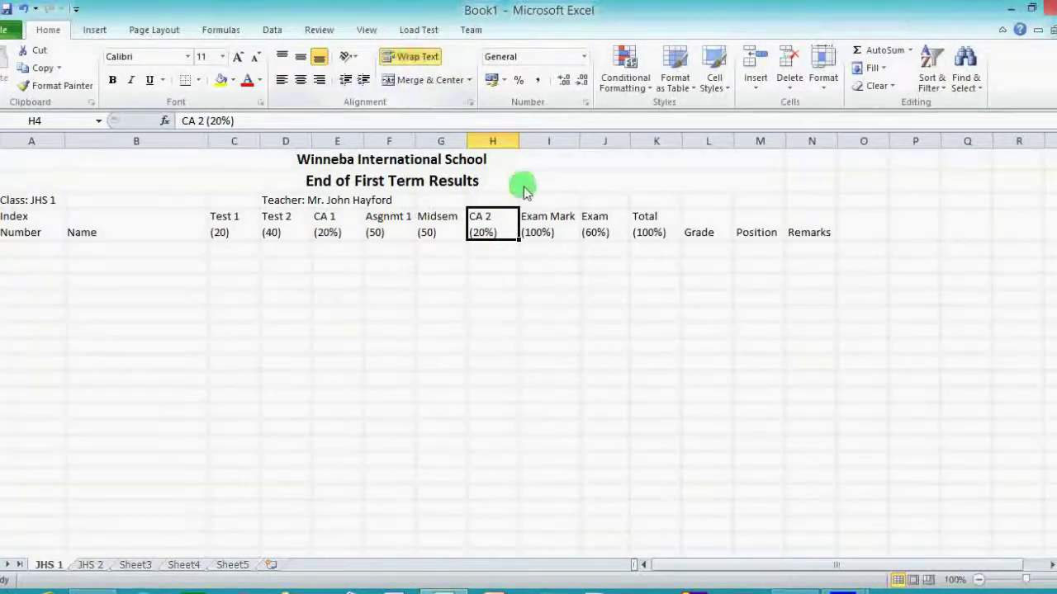
# Change the Exam Mark heading from (100%) to 'Exam Mark (100)'.
pyautogui.click(557, 236)
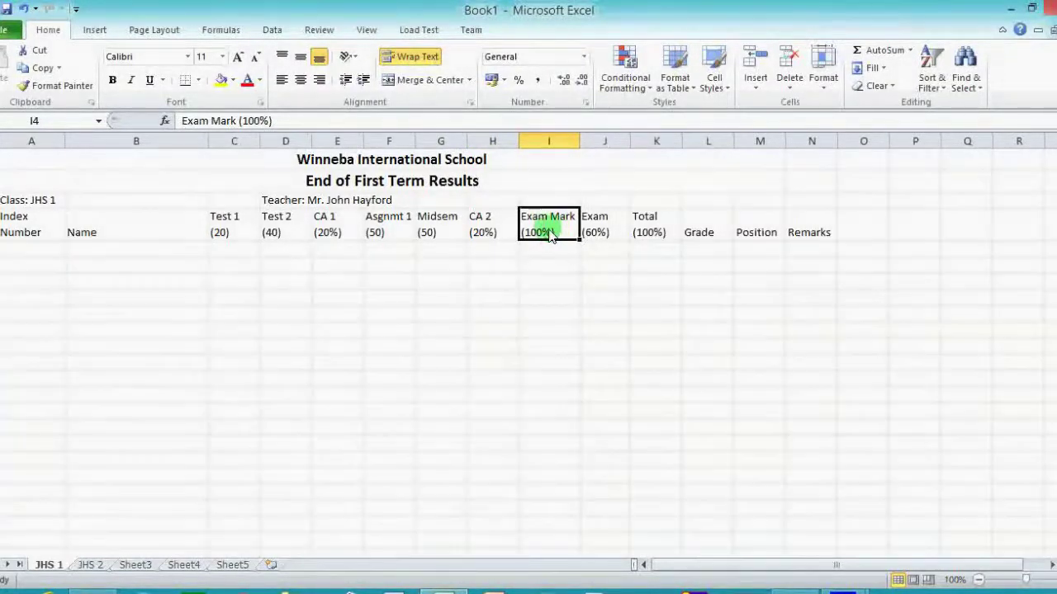
pyautogui.click(265, 121)
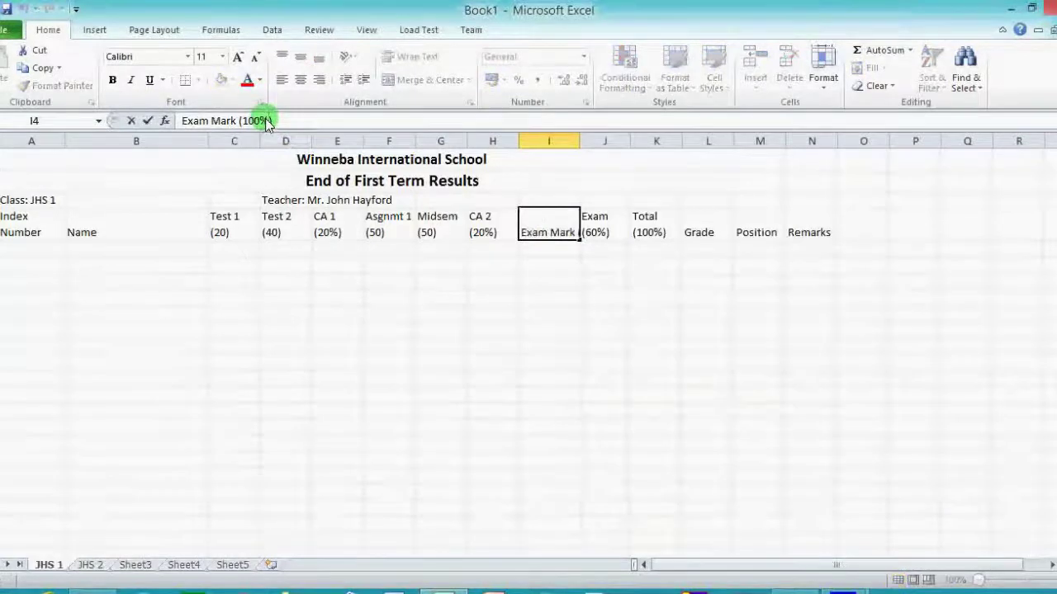
pyautogui.click(541, 251)
pyautogui.click(554, 238)
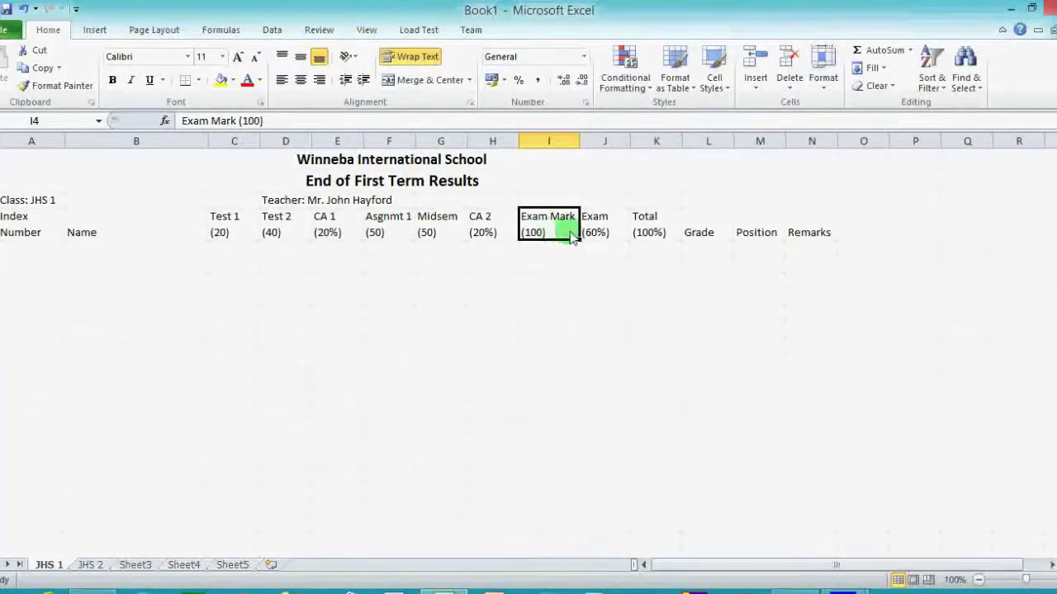
pyautogui.click(606, 234)
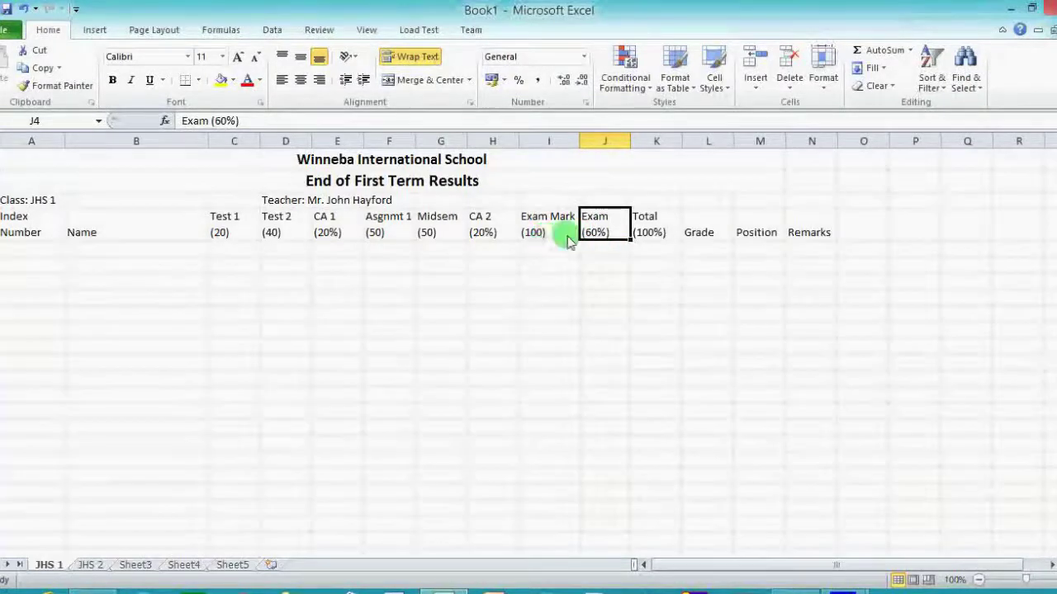
# Check the Total, CA 1, CA 2, Exam and Exam Mark headings, then select CA 2 through Exam Mark.
pyautogui.click(657, 232)
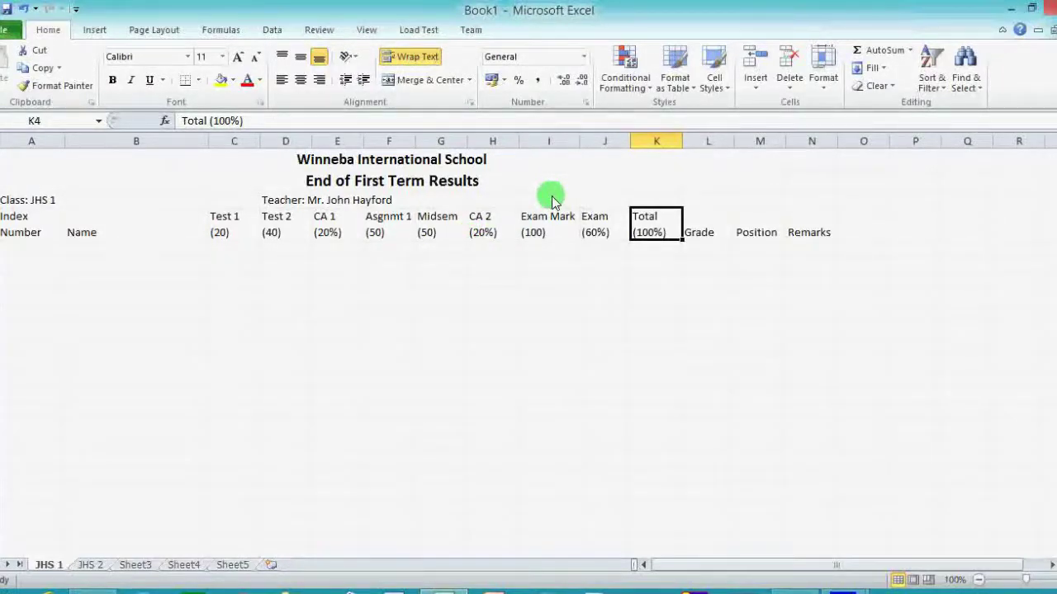
pyautogui.click(326, 230)
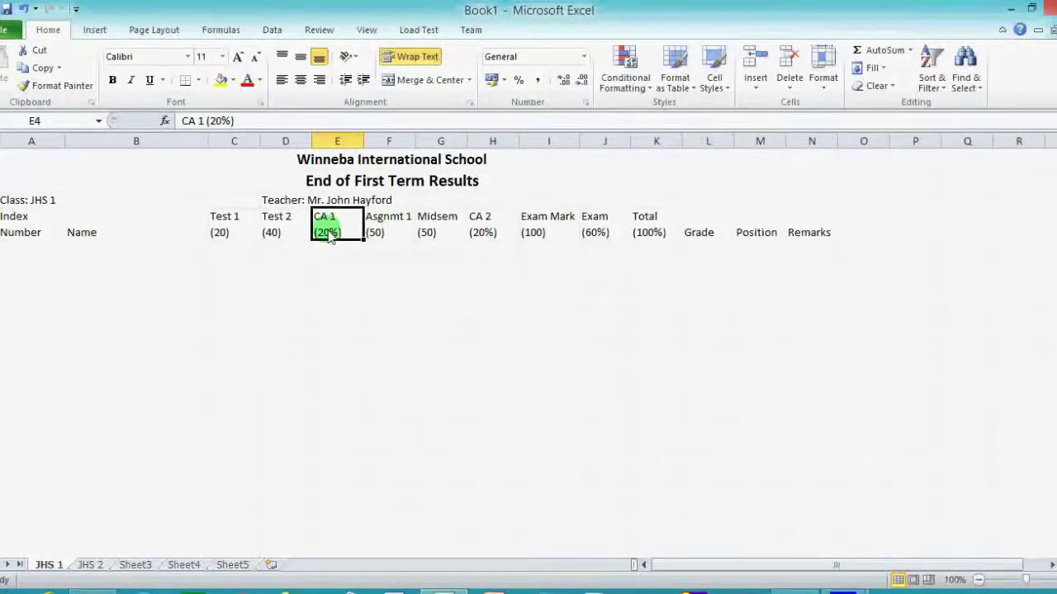
pyautogui.click(482, 235)
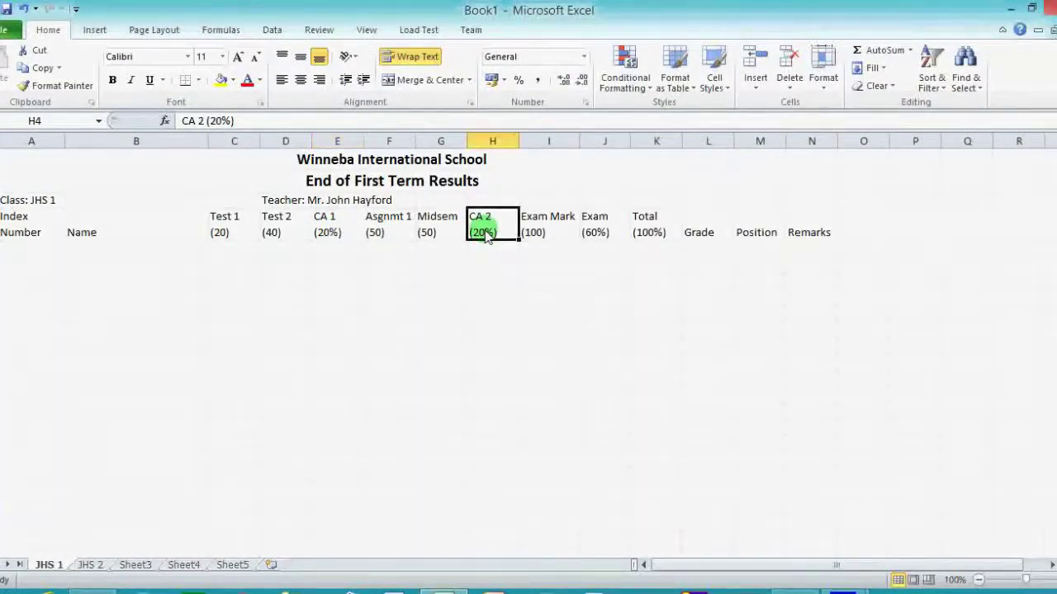
pyautogui.click(600, 235)
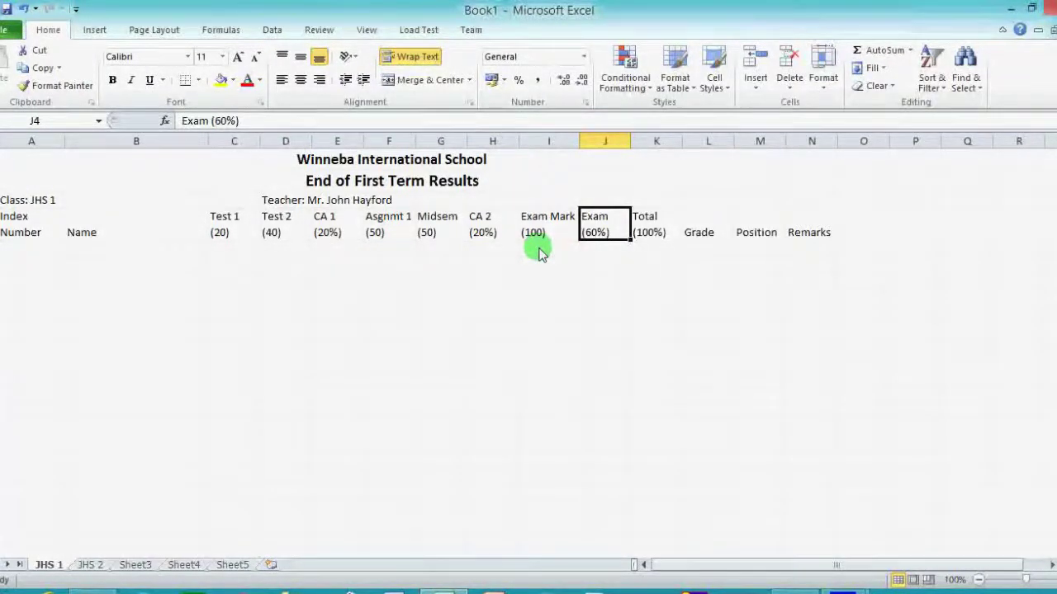
pyautogui.click(498, 237)
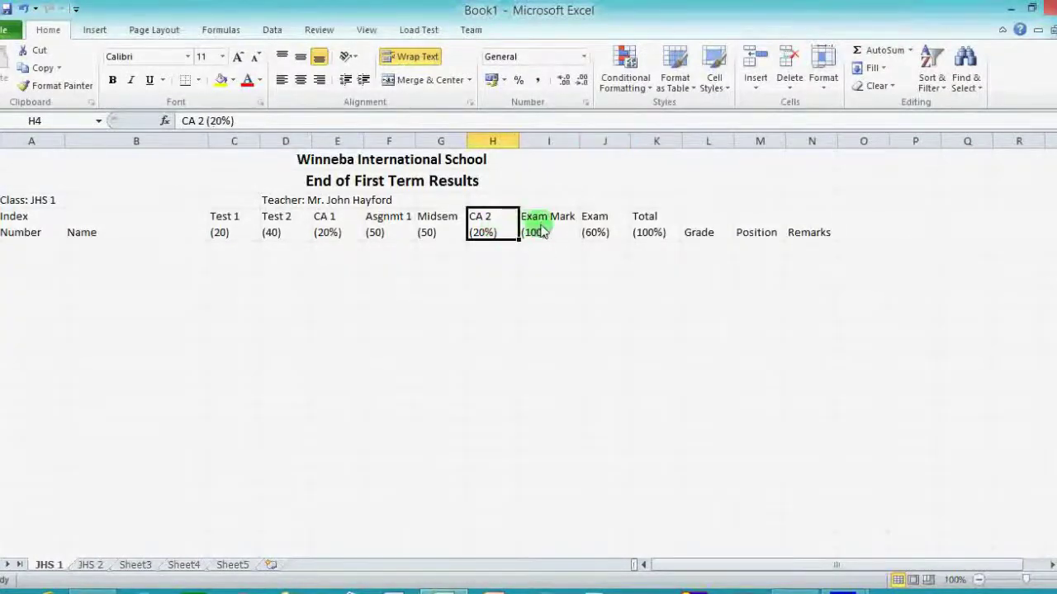
pyautogui.click(534, 228)
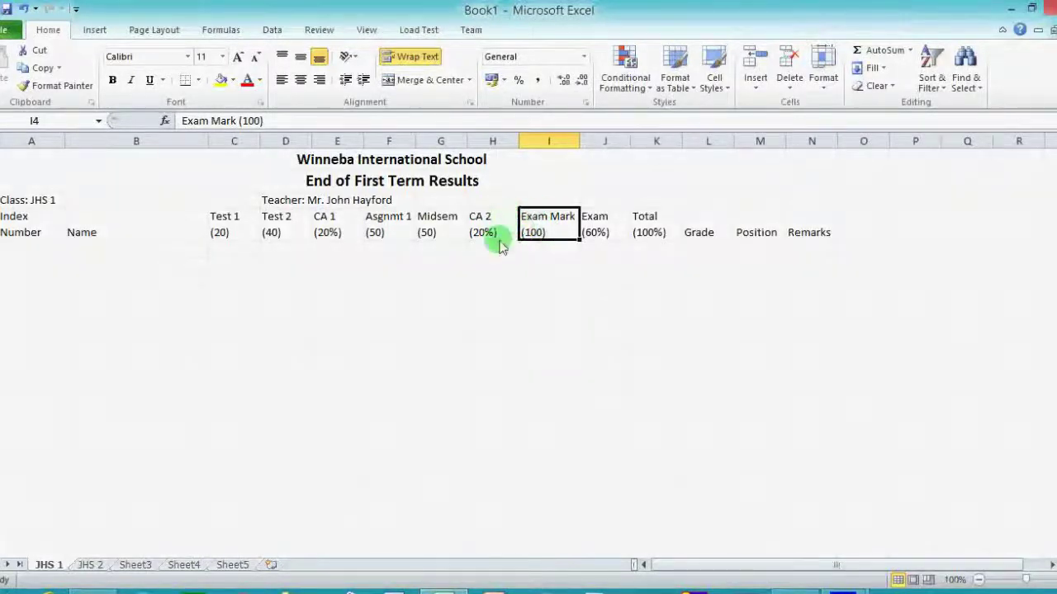
pyautogui.click(337, 234)
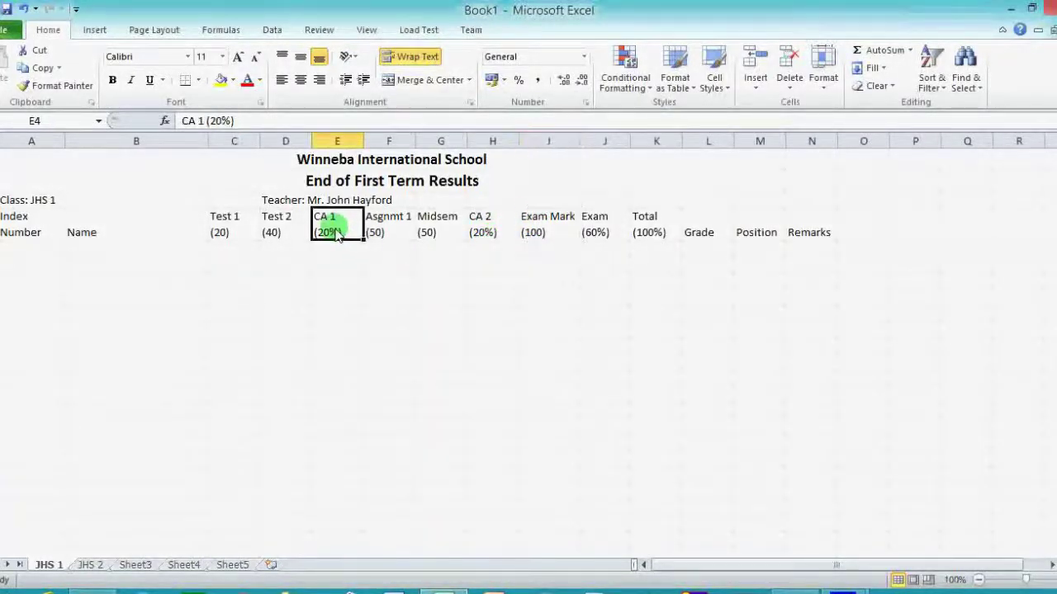
pyautogui.click(492, 234)
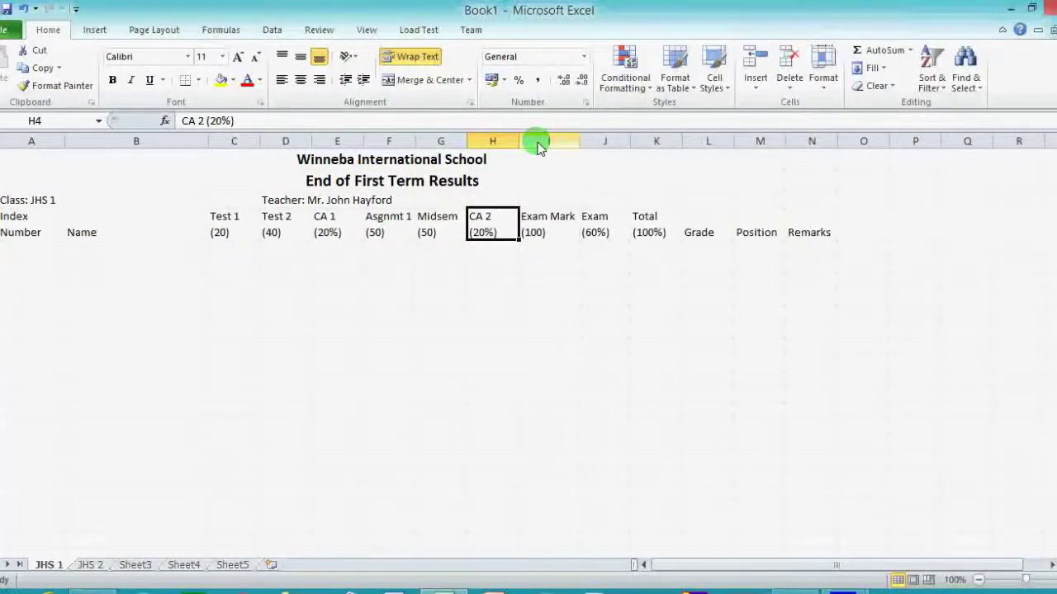
pyautogui.click(509, 237)
pyautogui.moveTo(515, 242); pyautogui.dragTo(554, 236)
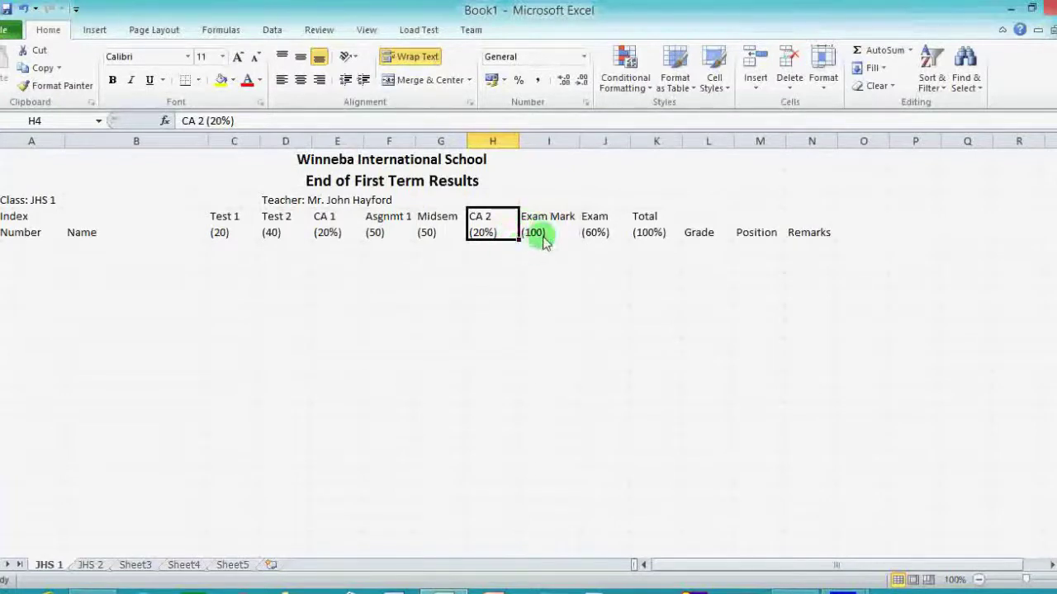
# Insert a blank column I between CA 2 (20%) and Exam Mark (100).
pyautogui.rightClick(545, 142)
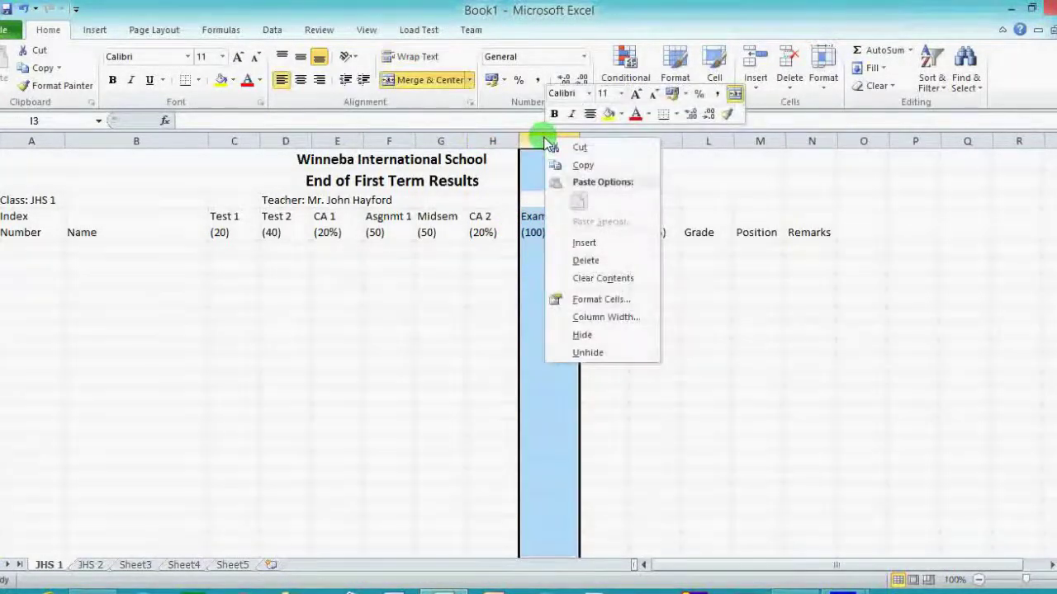
pyautogui.click(582, 242)
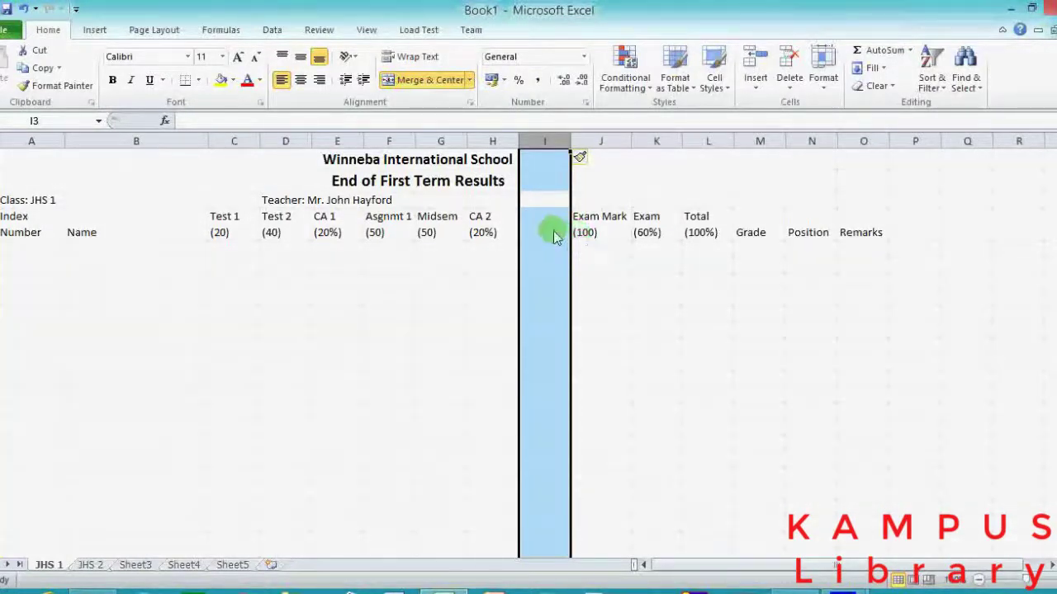
pyautogui.click(544, 232)
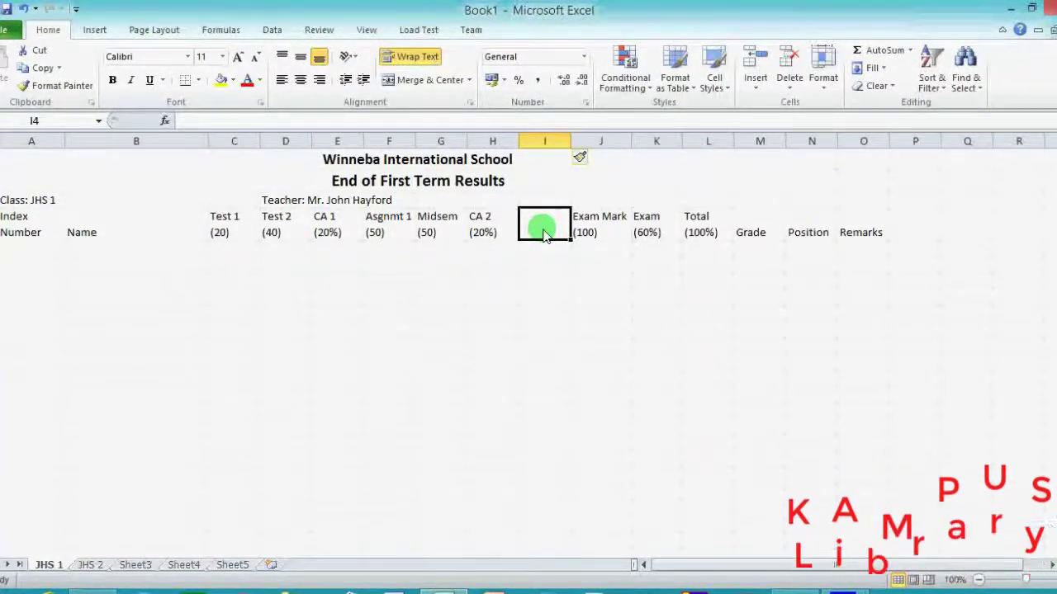
# Enter the heading 'Total CA (40%)' in cell I4.
pyautogui.write('Total')
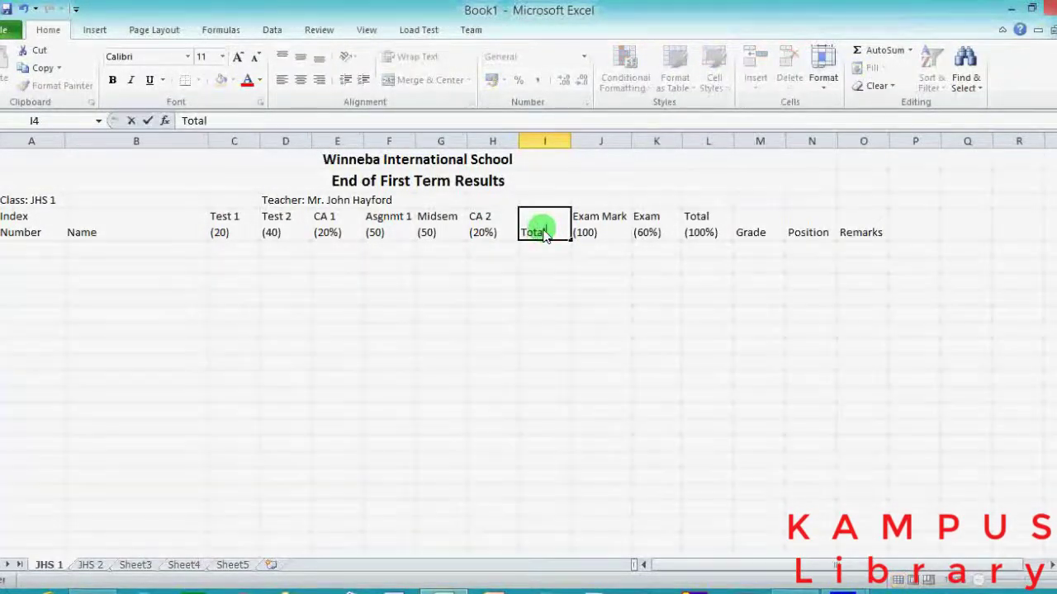
pyautogui.write(' CA (')
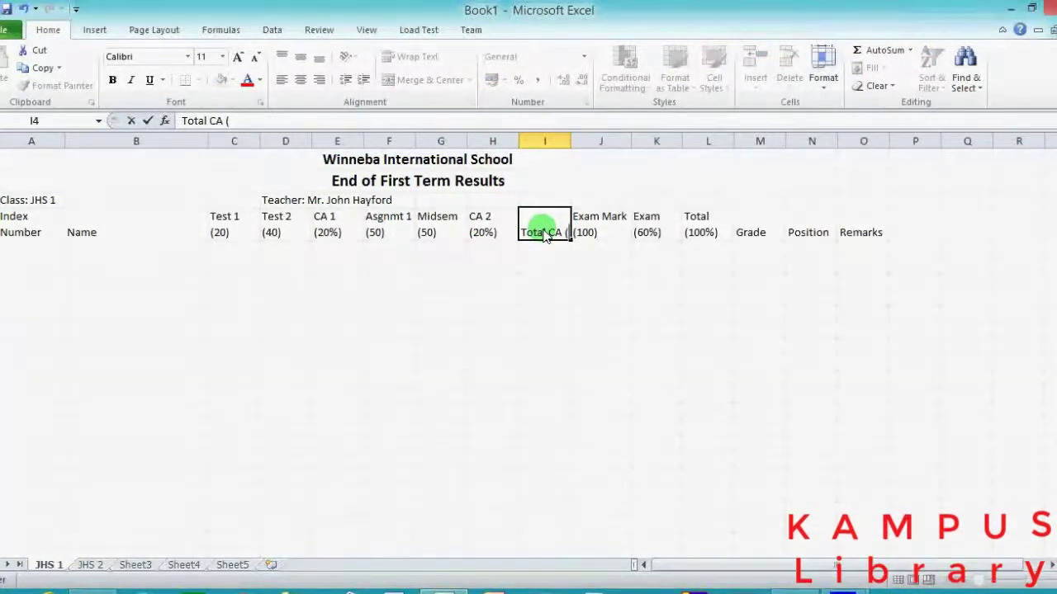
pyautogui.write('40%)')
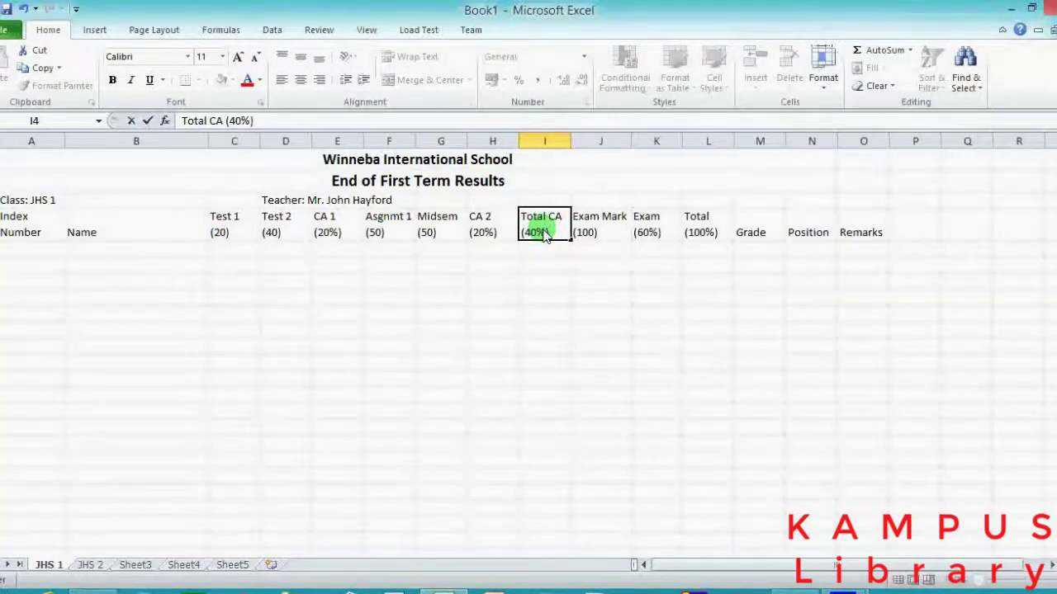
pyautogui.press('Return')
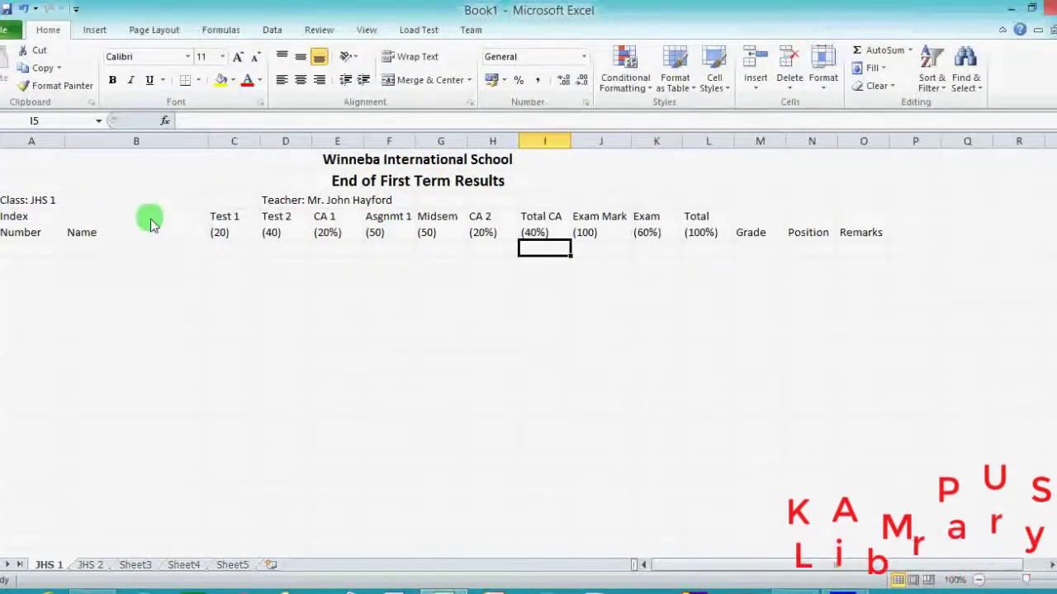
# Make the row 4 headings from Index Number through Remarks centred and bold.
pyautogui.moveTo(28, 232); pyautogui.dragTo(724, 207)
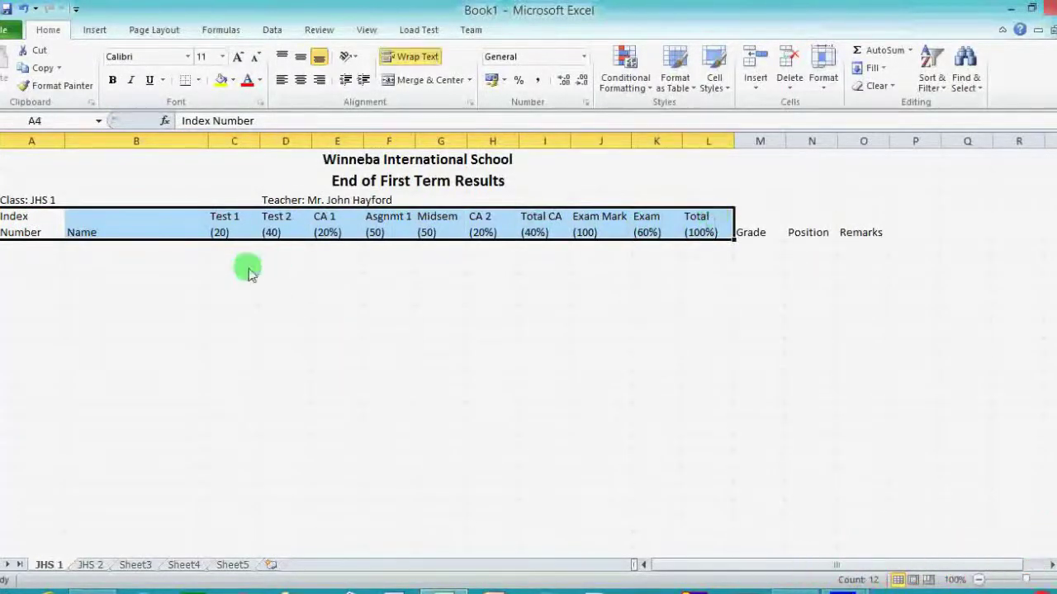
pyautogui.click(233, 264)
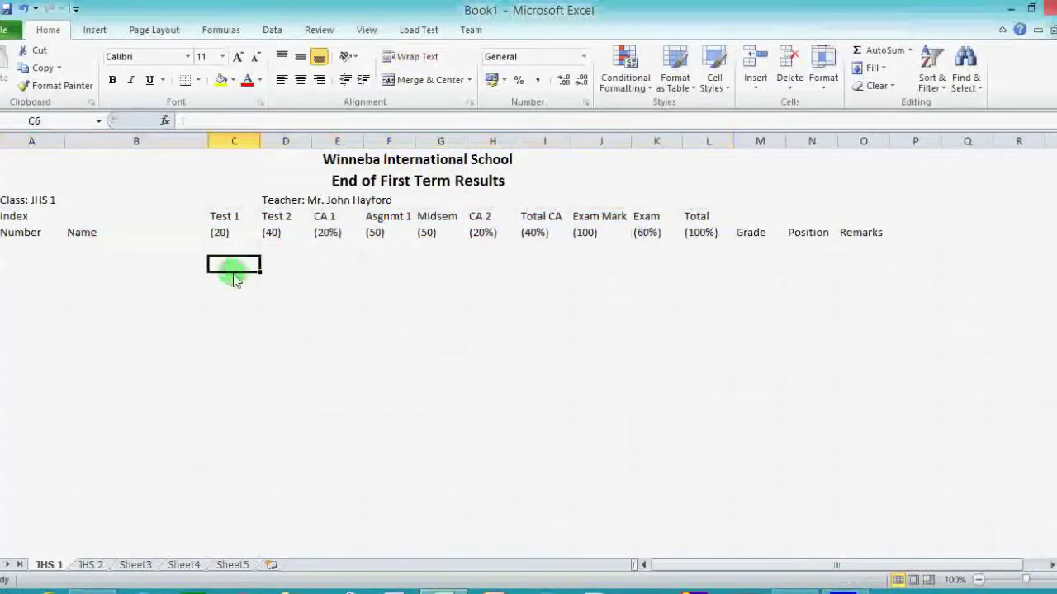
pyautogui.click(20, 232)
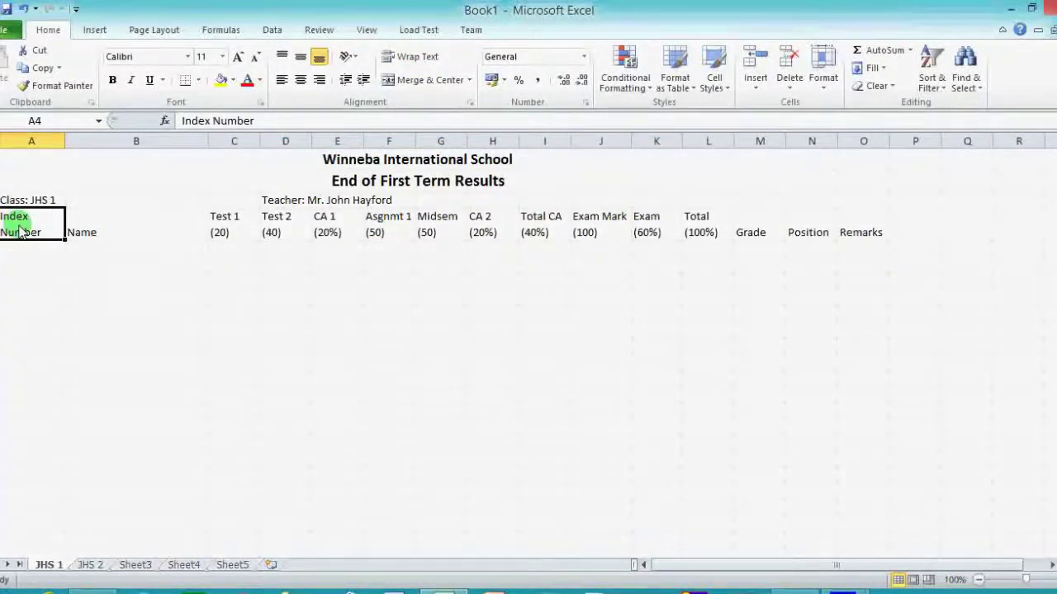
pyautogui.moveTo(21, 232); pyautogui.dragTo(877, 241)
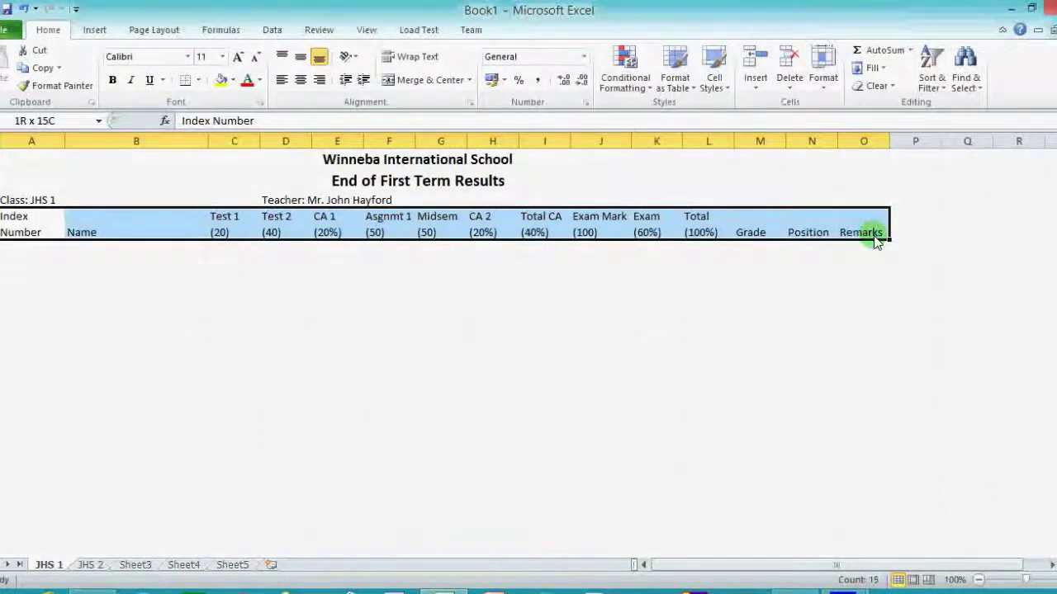
pyautogui.moveTo(877, 240); pyautogui.dragTo(877, 240)
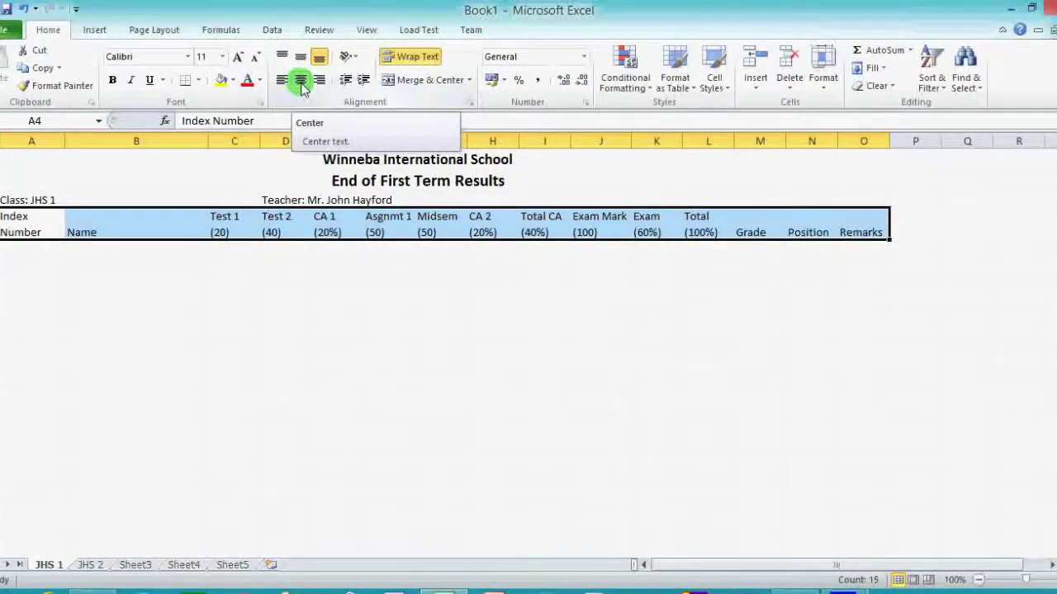
pyautogui.click(301, 82)
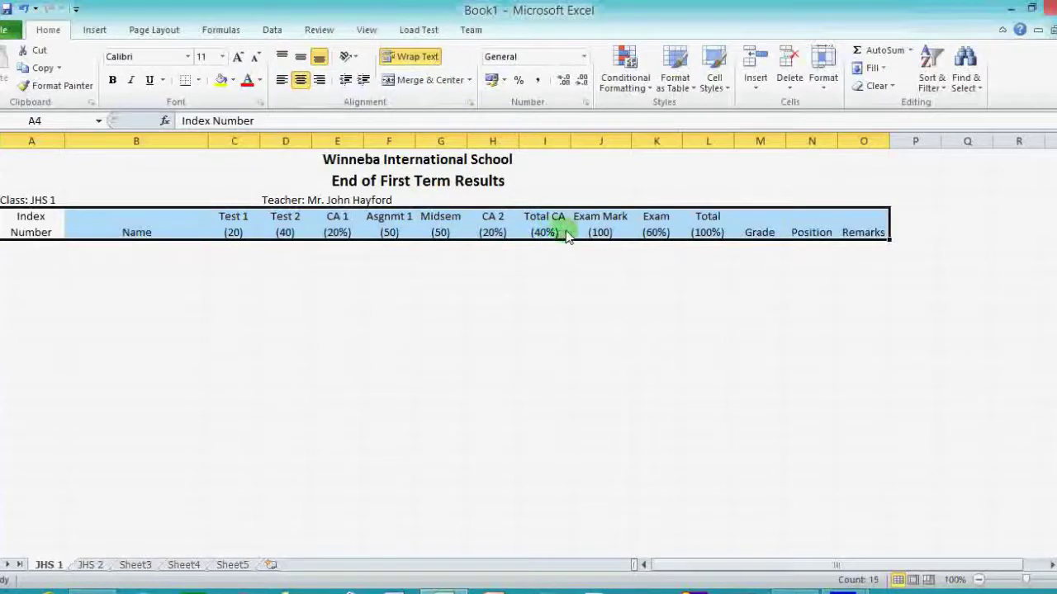
pyautogui.click(113, 80)
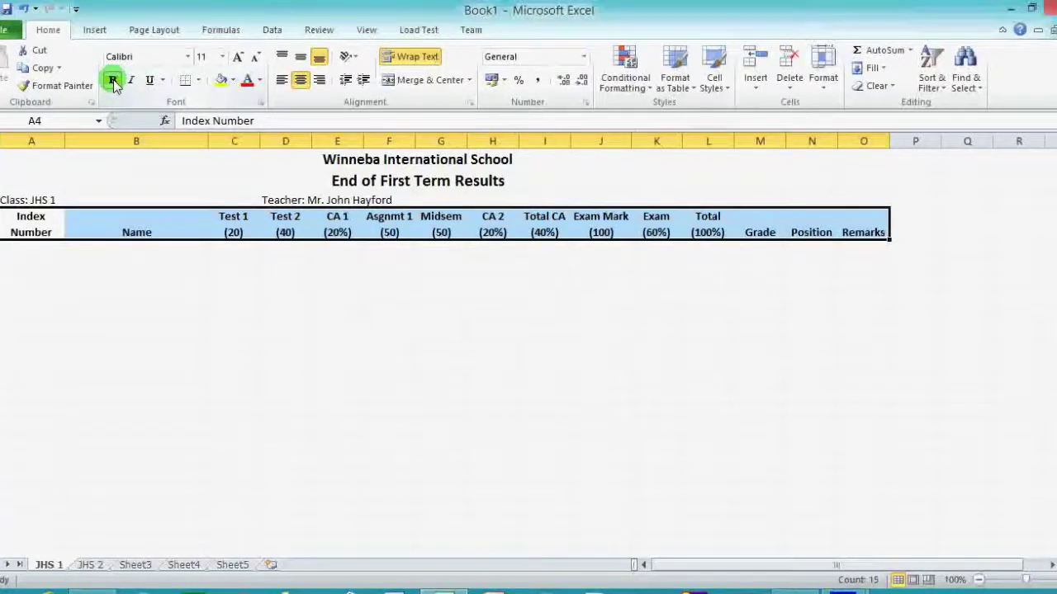
pyautogui.click(18, 251)
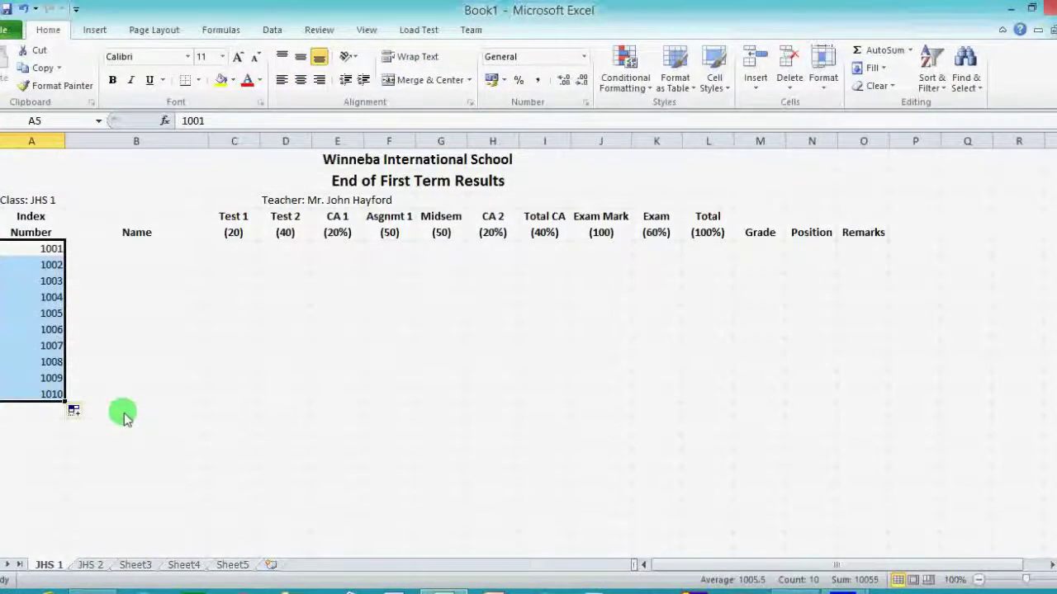
# Enter the first student's full name under Name in row 5.
pyautogui.click(134, 252)
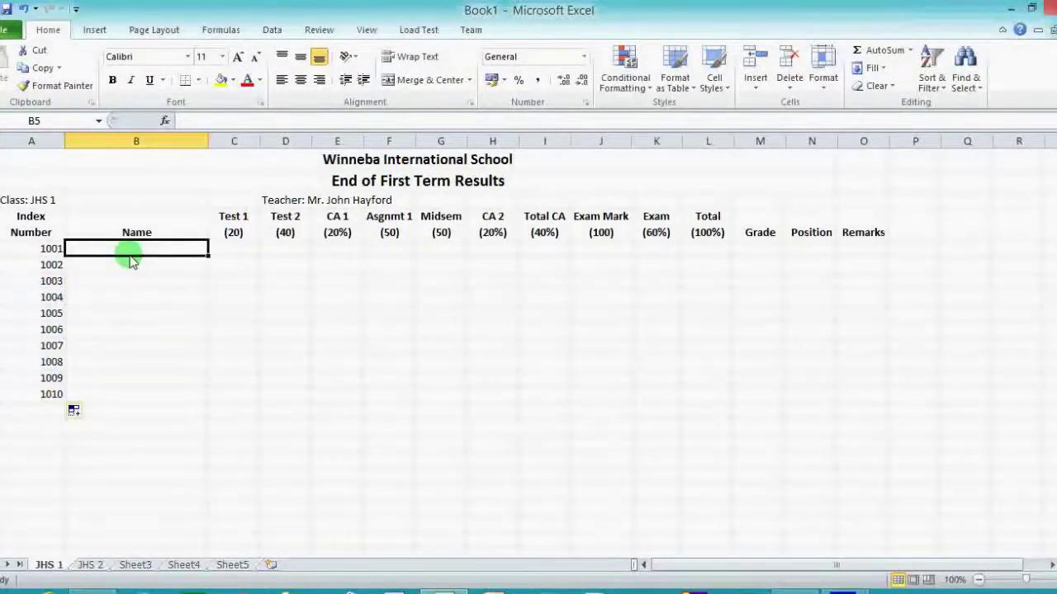
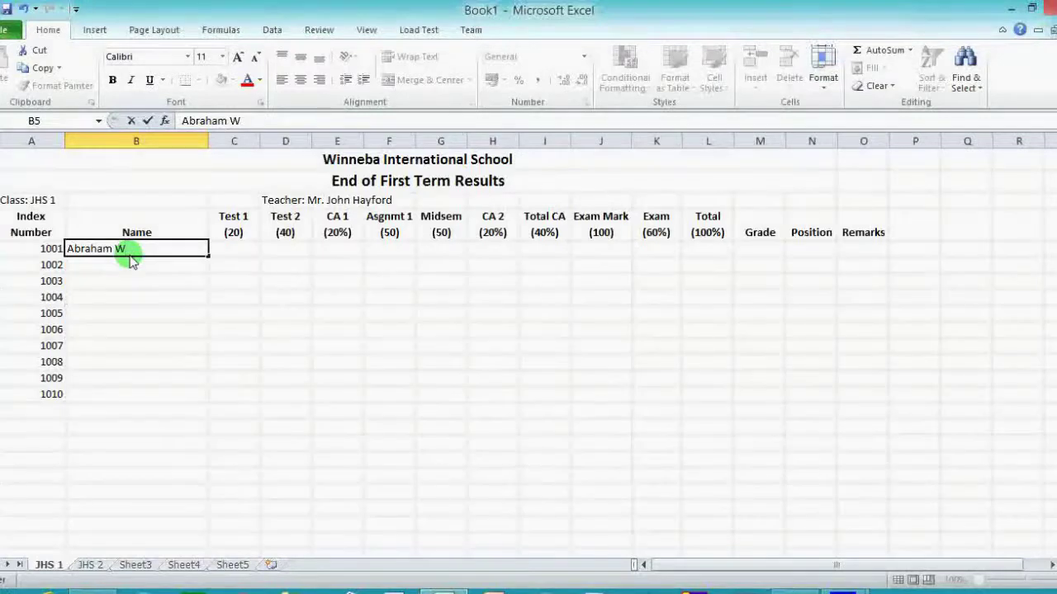
pyautogui.press('Tab')
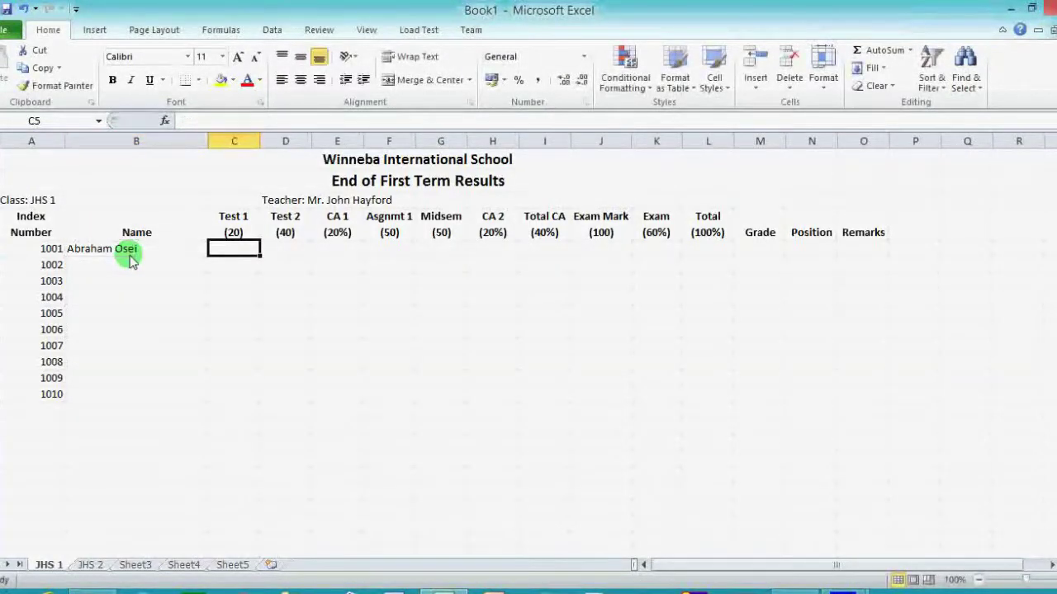
# Enter the first student's scores 18, 32, 45, 34 and Exam Mark 89.
pyautogui.write('18')
pyautogui.press('Tab')
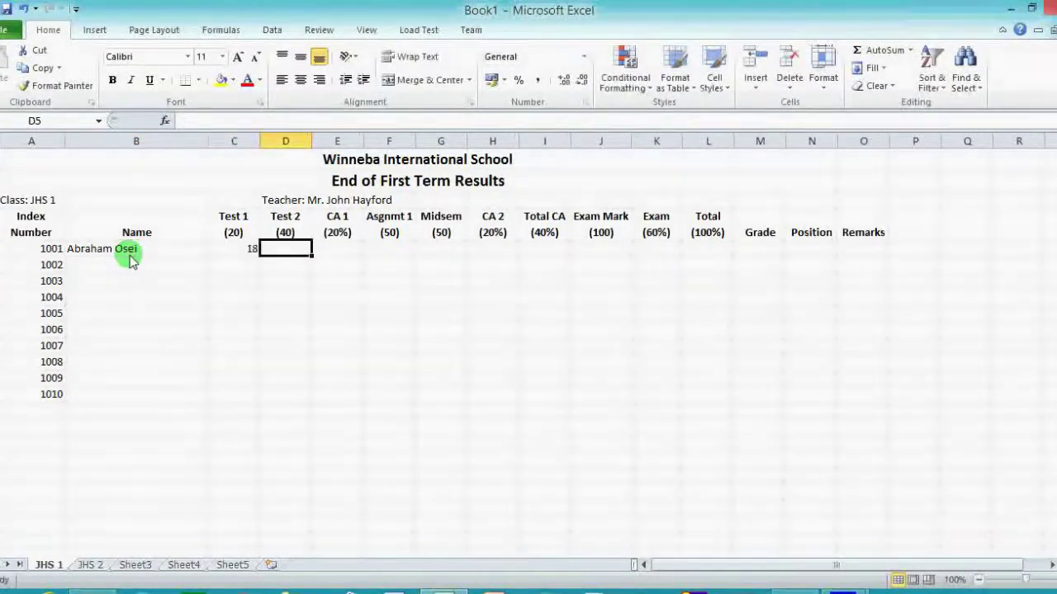
pyautogui.write('32')
pyautogui.press('Tab')
pyautogui.press('Tab')
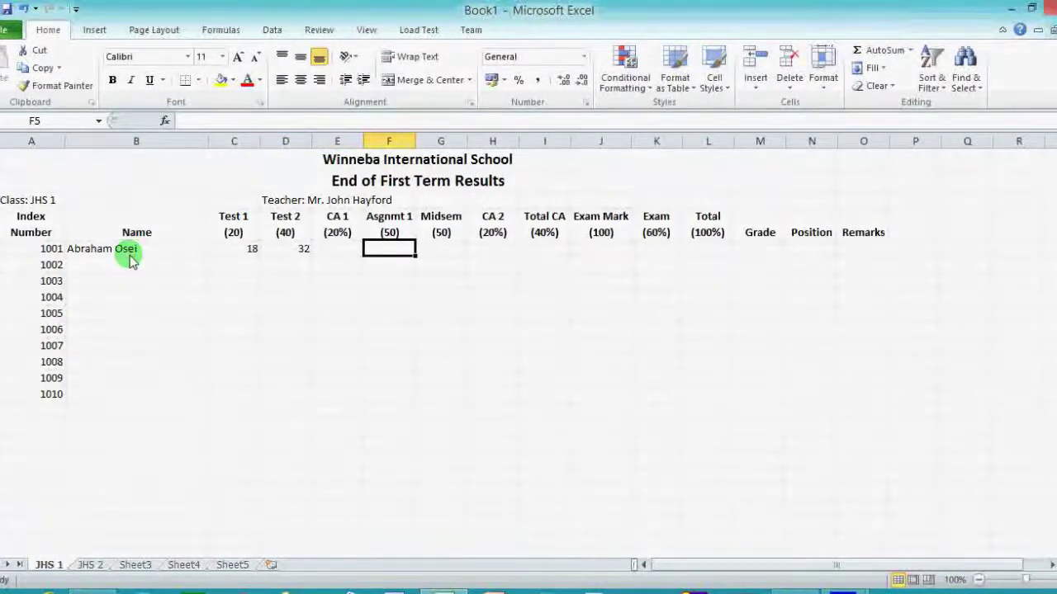
pyautogui.write('45')
pyautogui.press('Tab')
pyautogui.write('3')
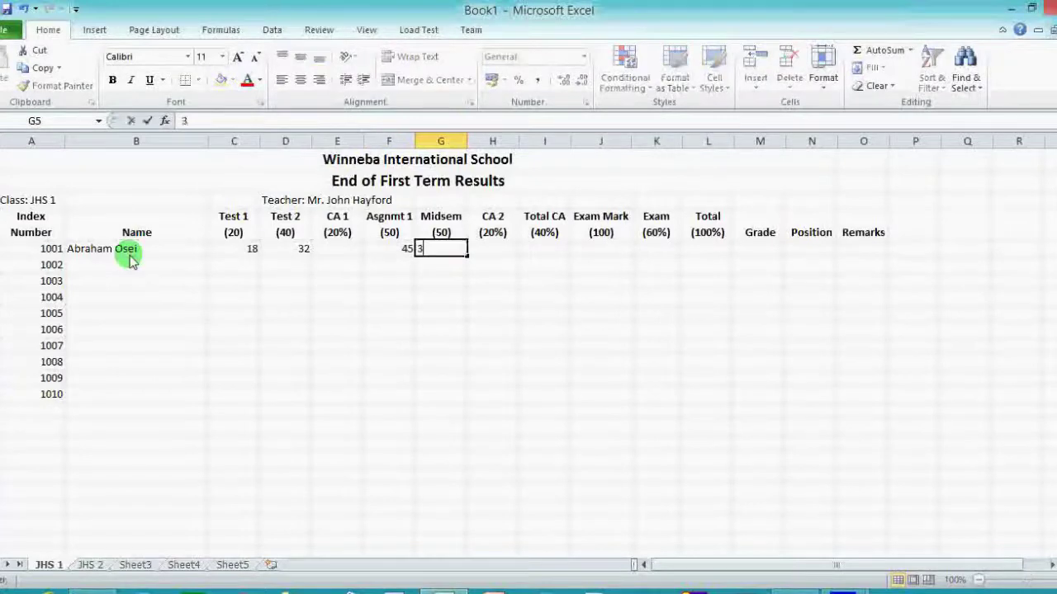
pyautogui.write('4')
pyautogui.press('Tab')
pyautogui.press('Tab')
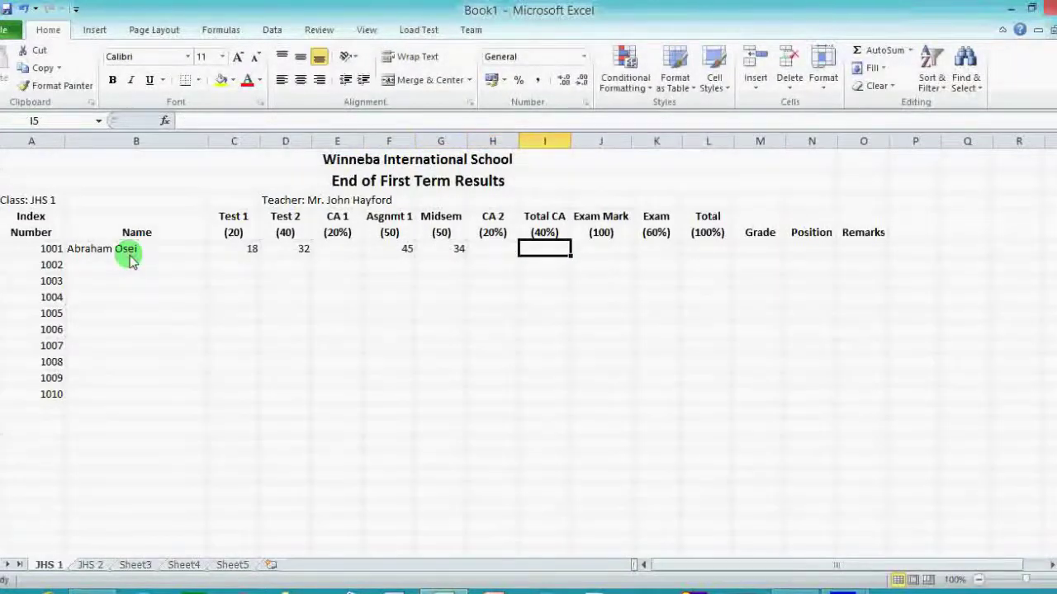
pyautogui.press('Tab')
pyautogui.write('89')
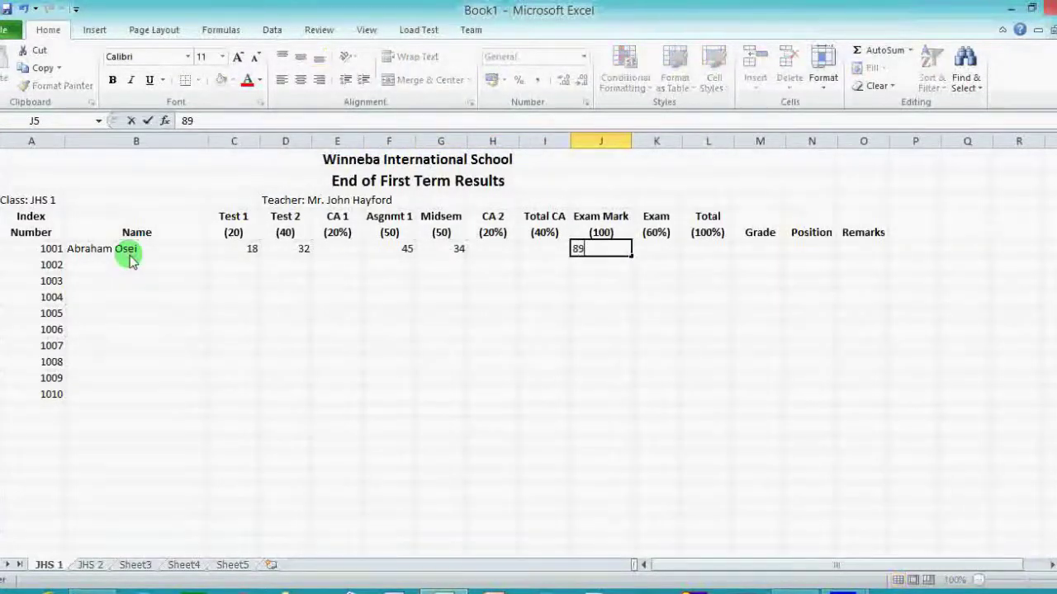
pyautogui.click(137, 270)
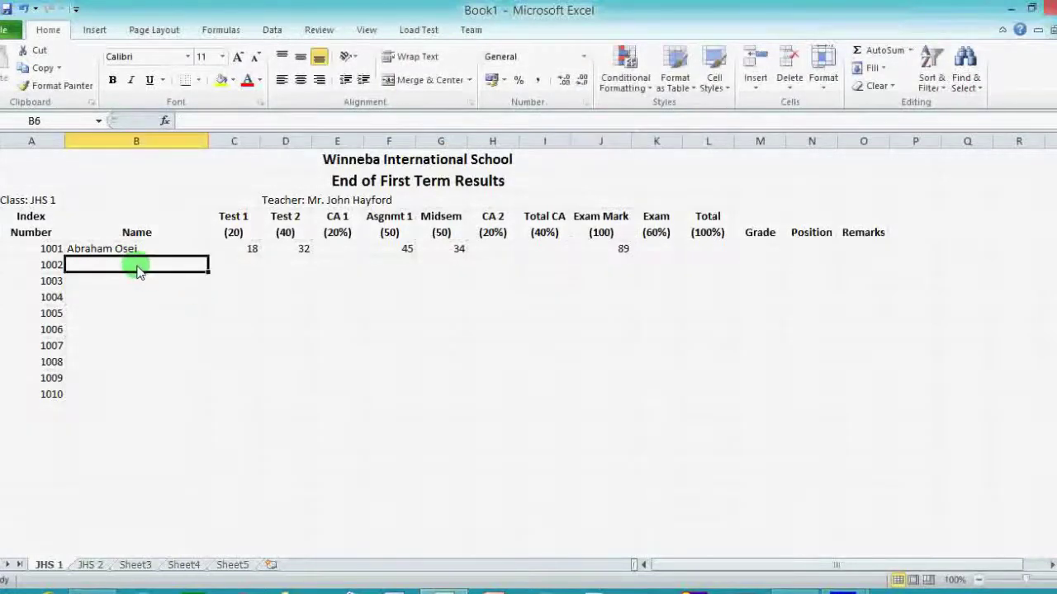
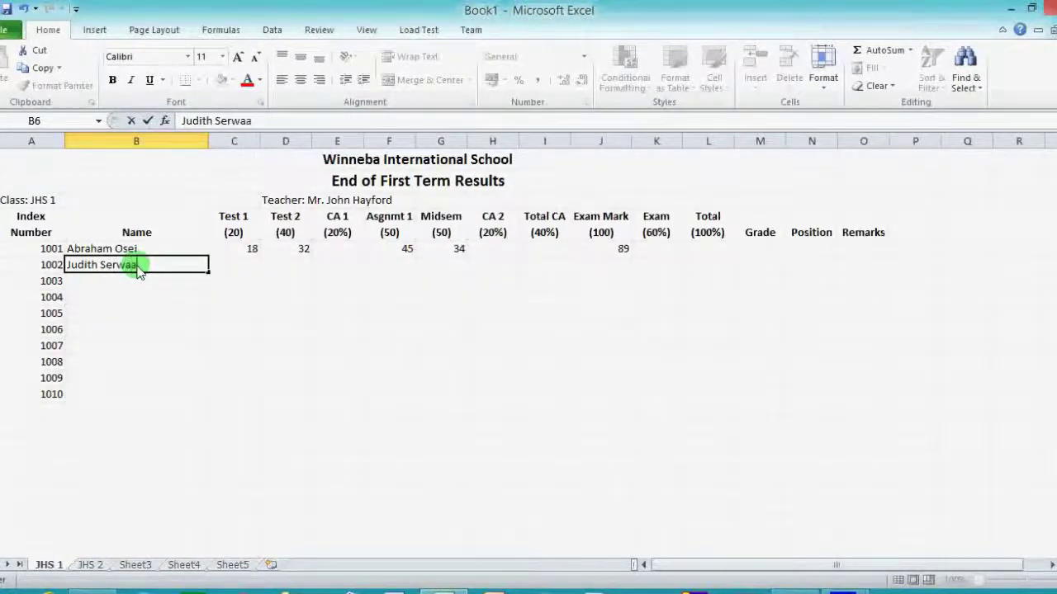
# Enter student 1002's name with scores 12, 35, 25, 42 and Exam Mark 75.
pyautogui.press('Tab')
pyautogui.write('12')
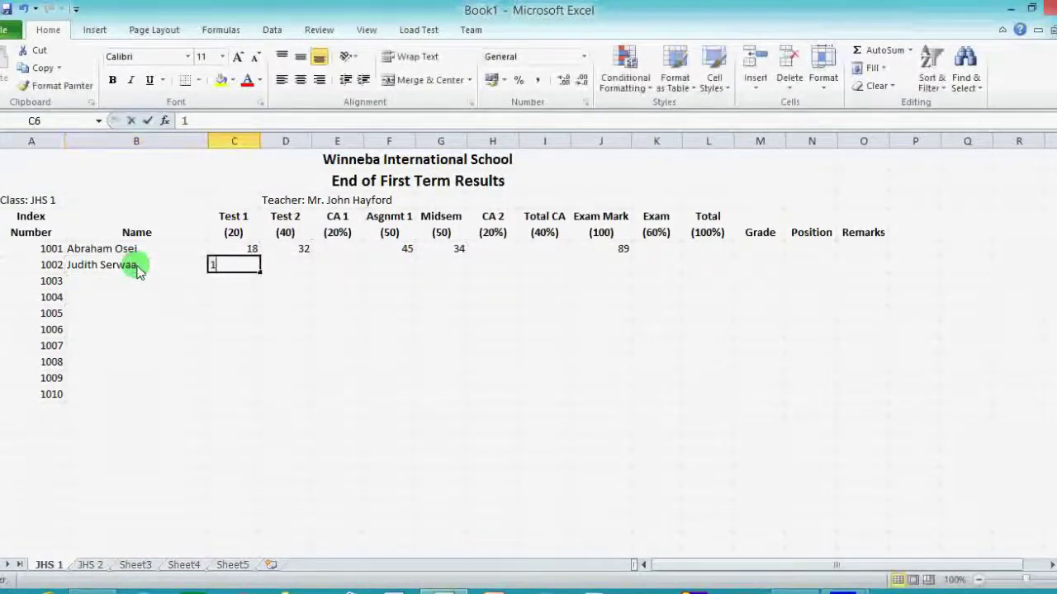
pyautogui.press('Tab')
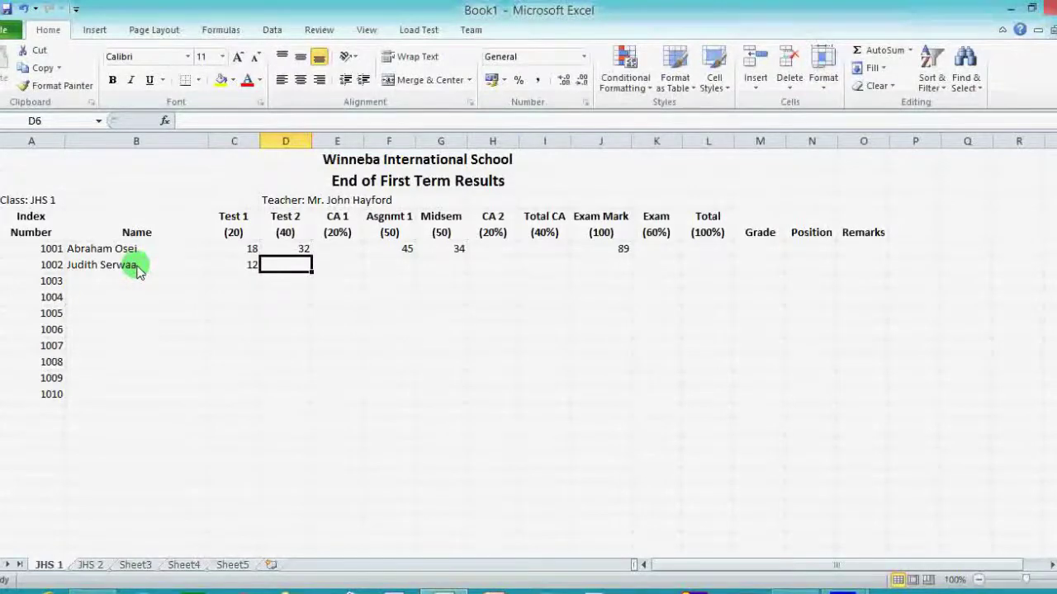
pyautogui.write('35')
pyautogui.press('Tab')
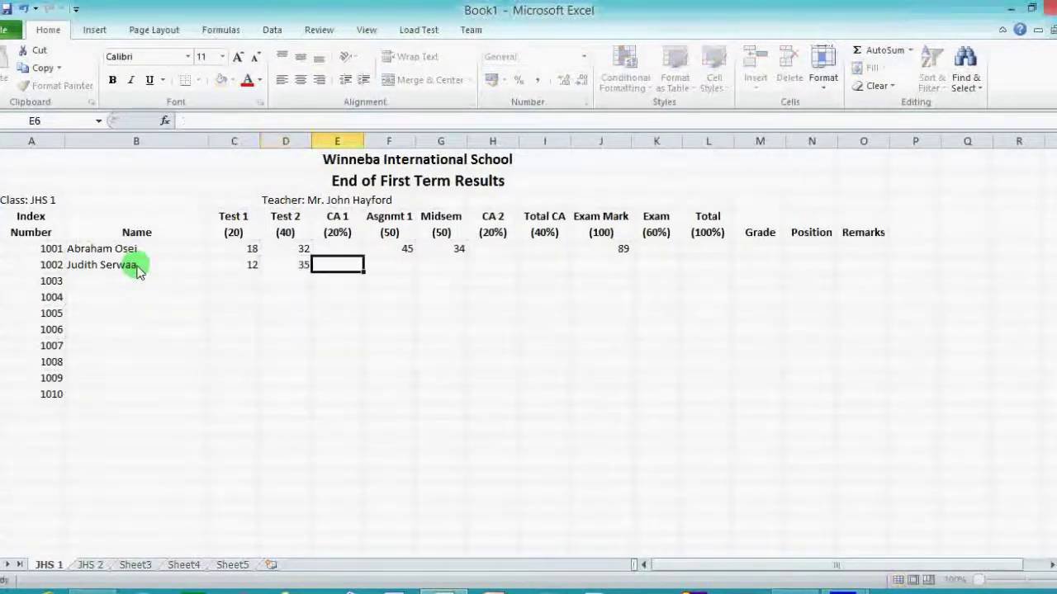
pyautogui.press('Tab')
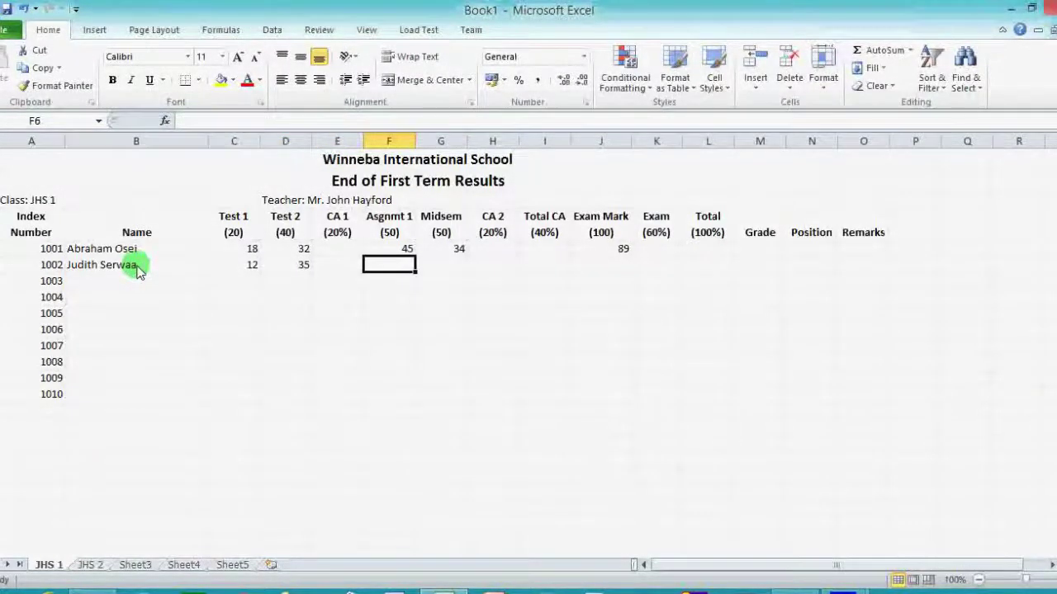
pyautogui.write('25')
pyautogui.press('Tab')
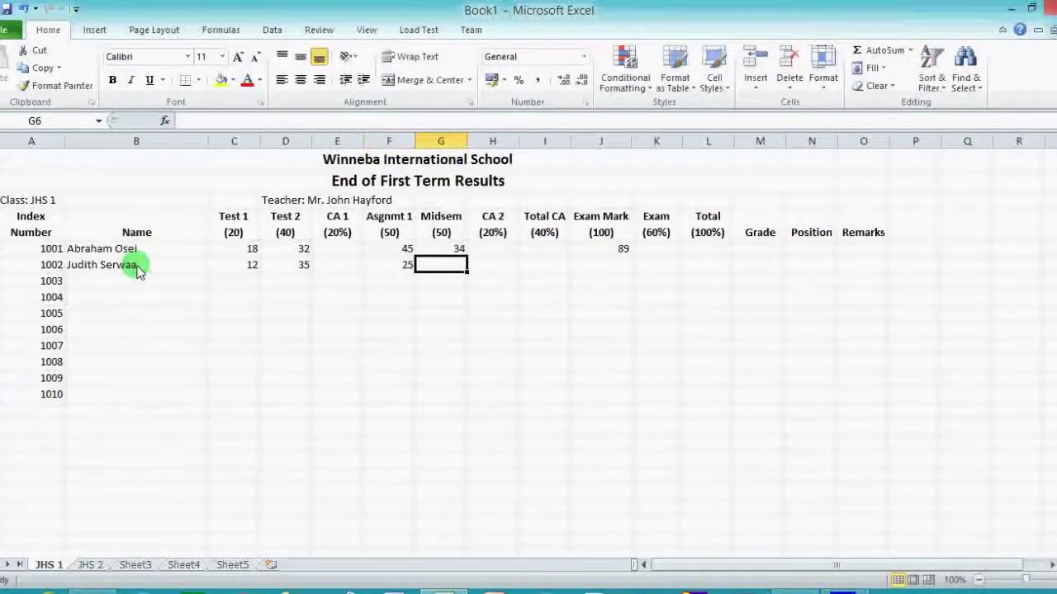
pyautogui.write('42')
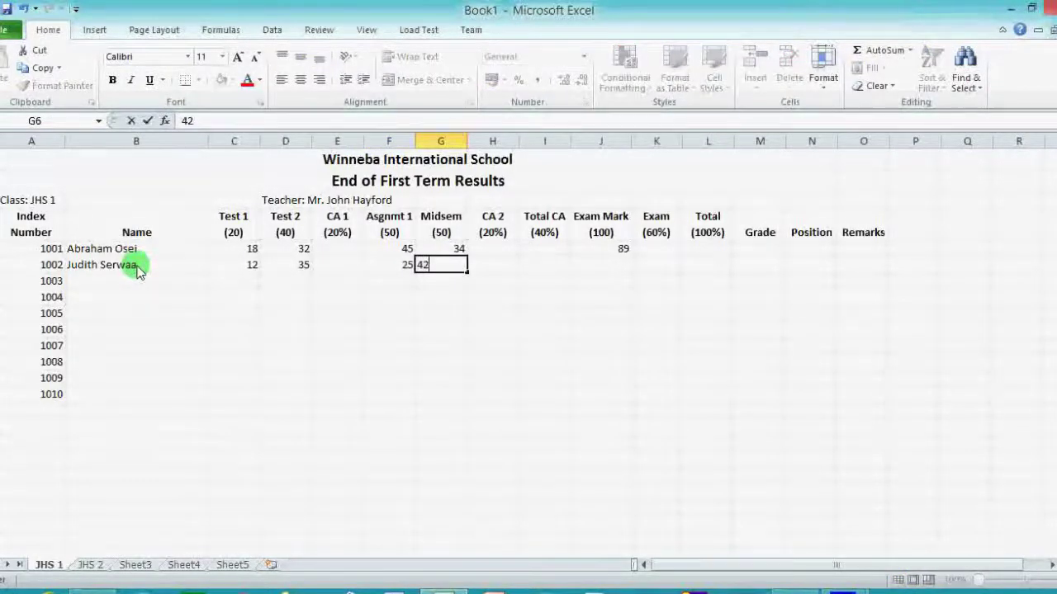
pyautogui.press('Tab')
pyautogui.press('Tab')
pyautogui.press('Tab')
pyautogui.press('Tab')
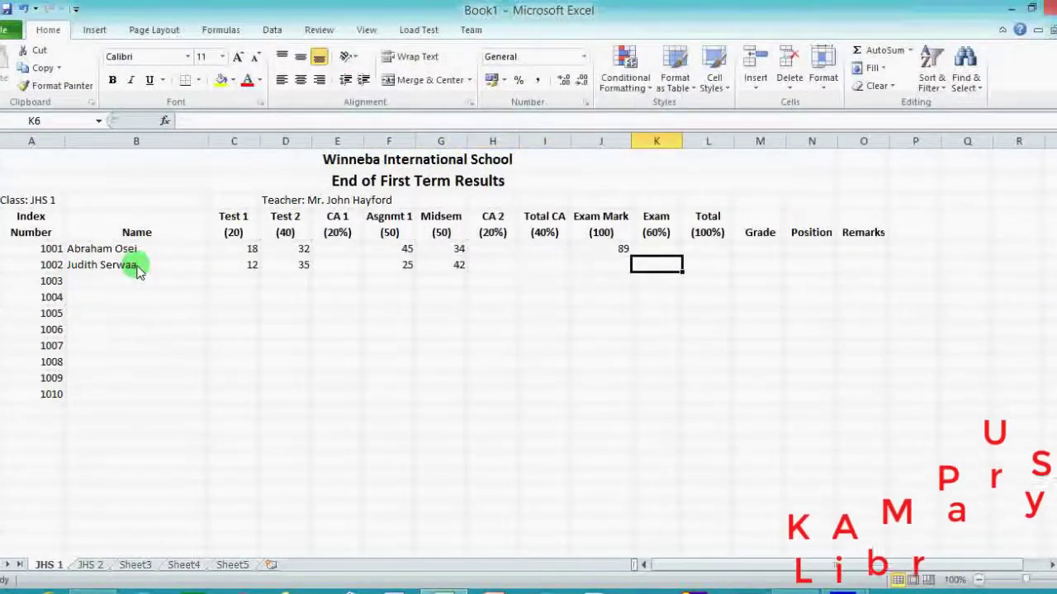
pyautogui.hotkey('shift', 'Tab')
pyautogui.write('75')
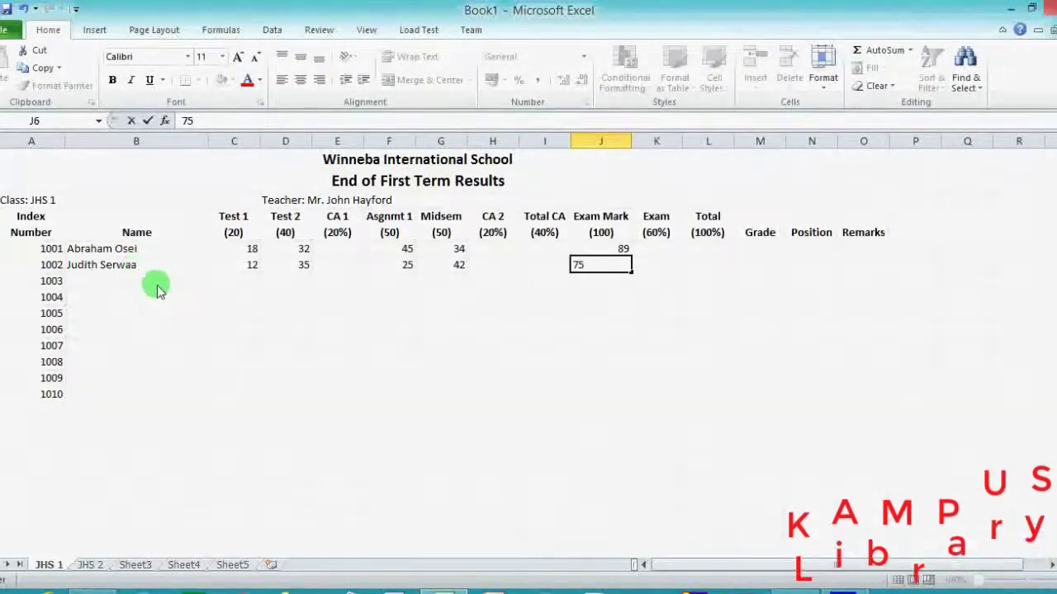
# Enter student 1003's name with scores 15, 25, 35, 46 and Exam Mark 88.
pyautogui.click(157, 285)
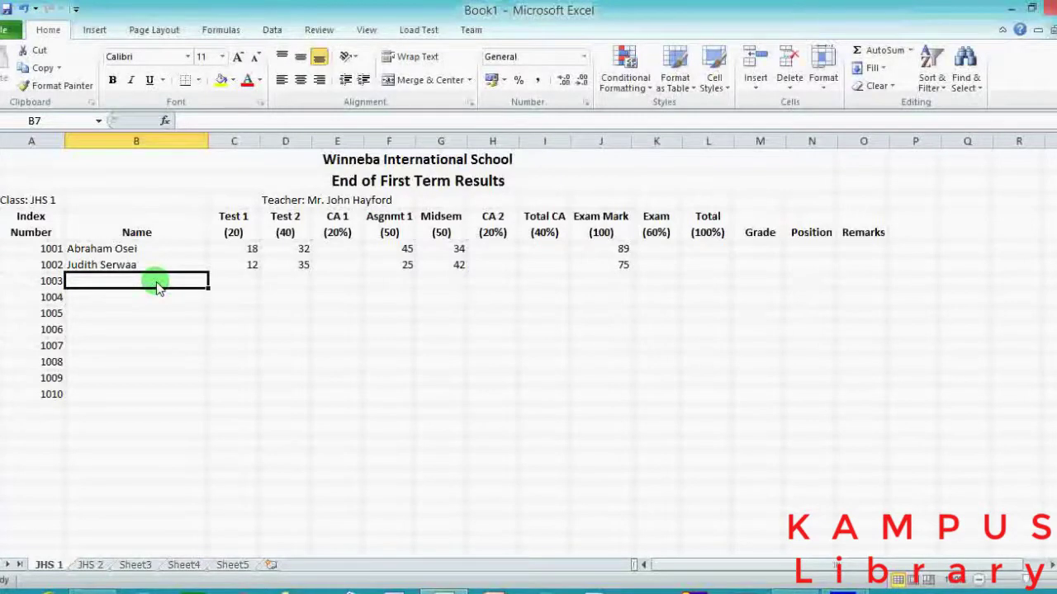
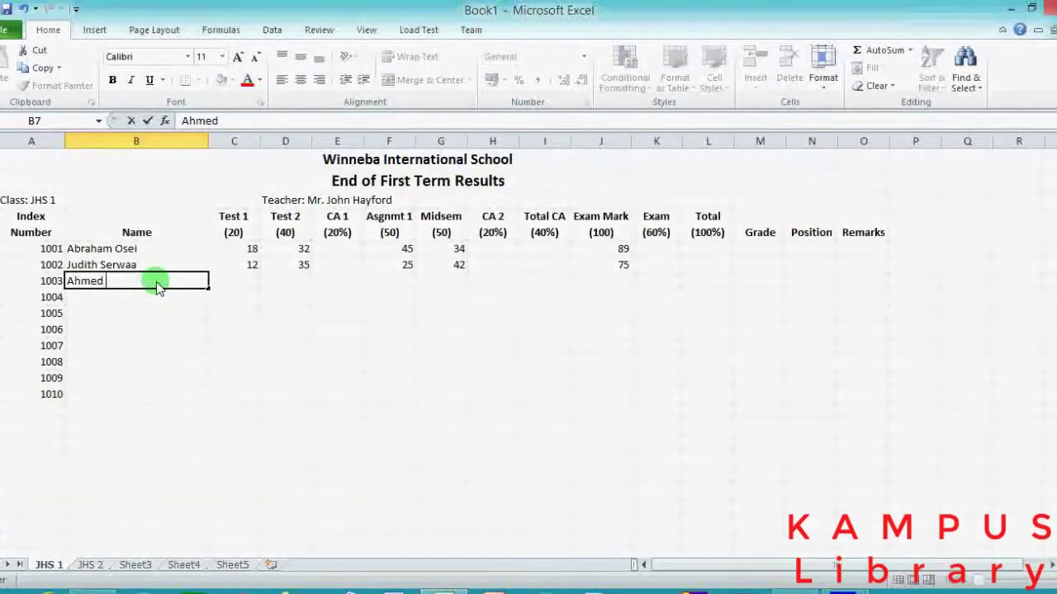
pyautogui.press('Tab')
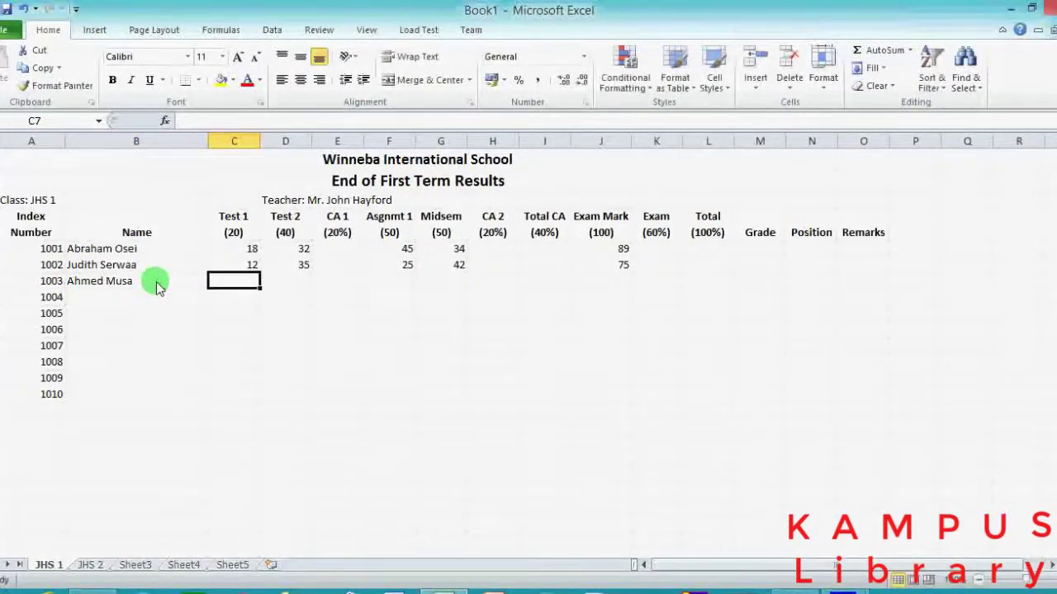
pyautogui.write('15')
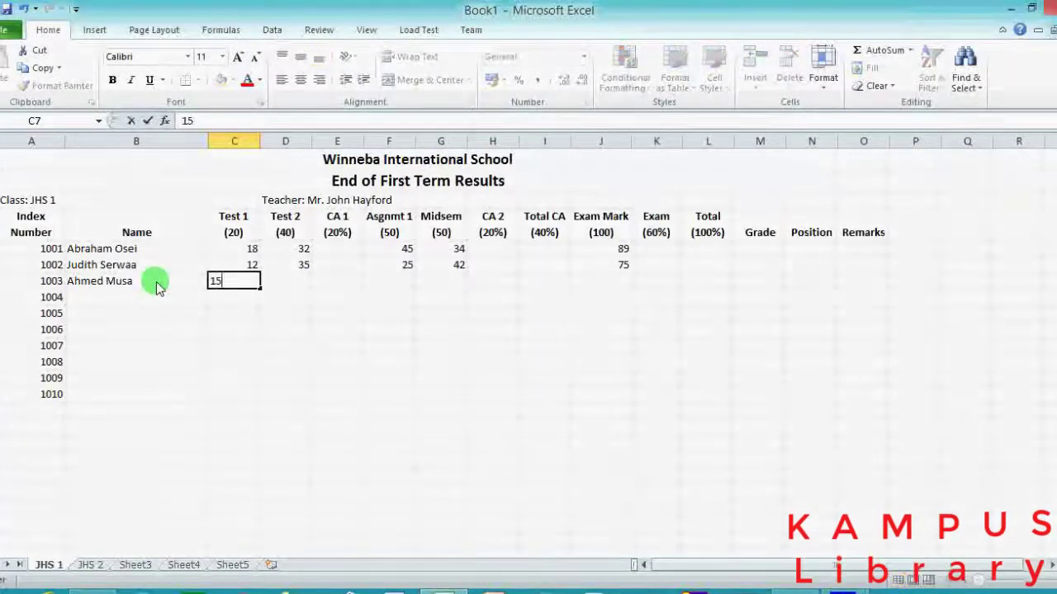
pyautogui.press('Tab')
pyautogui.write('25')
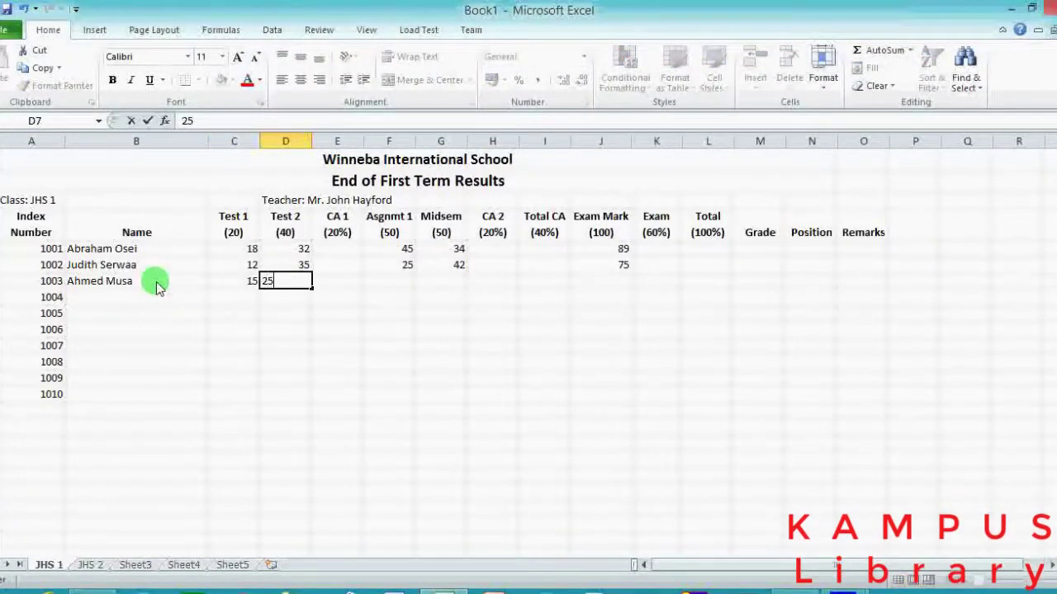
pyautogui.press('Tab')
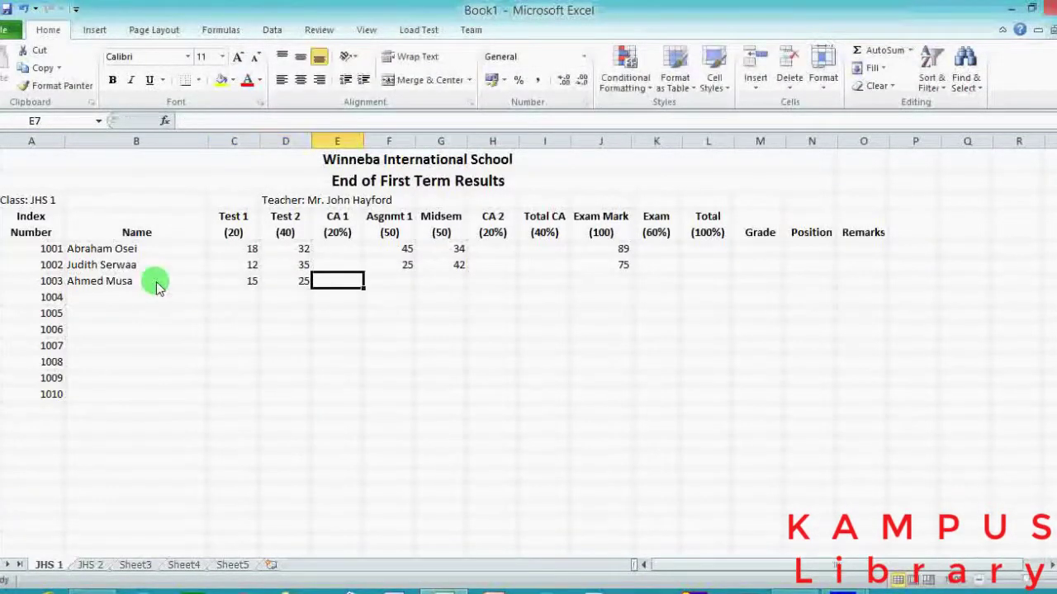
pyautogui.press('Tab')
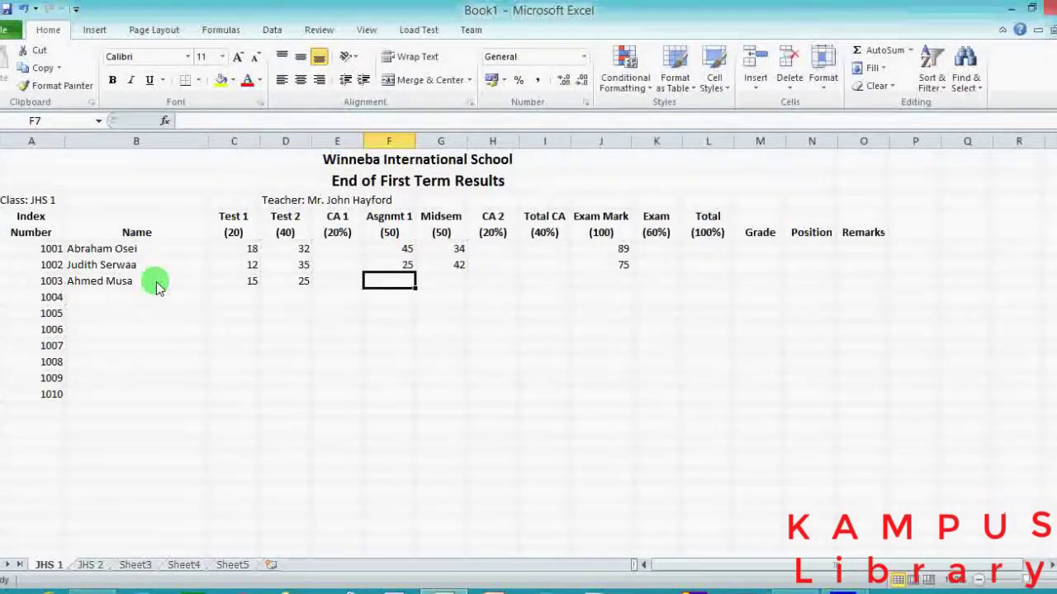
pyautogui.write('35')
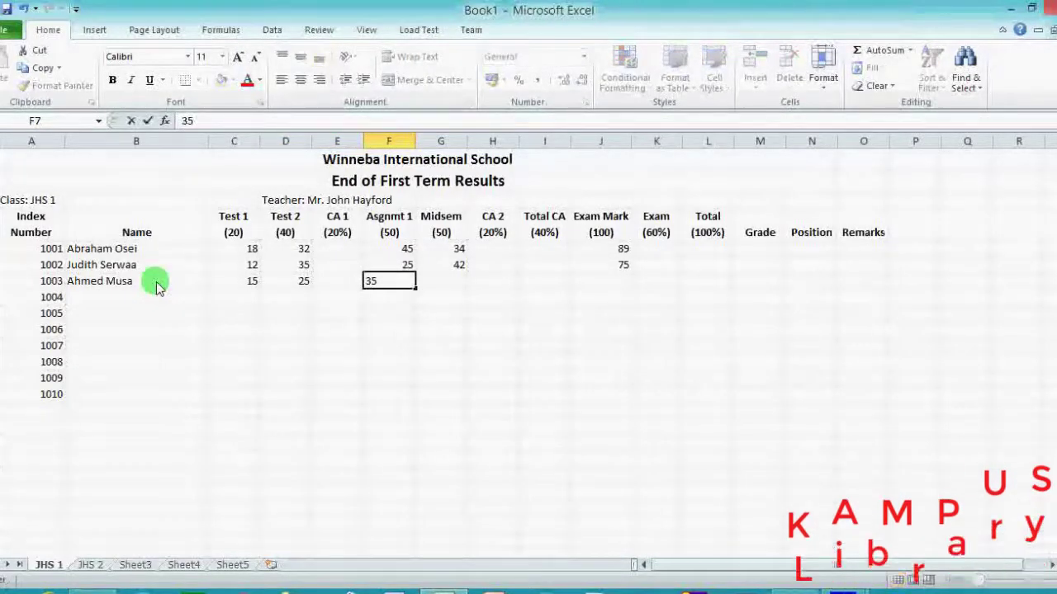
pyautogui.press('Tab')
pyautogui.write('46')
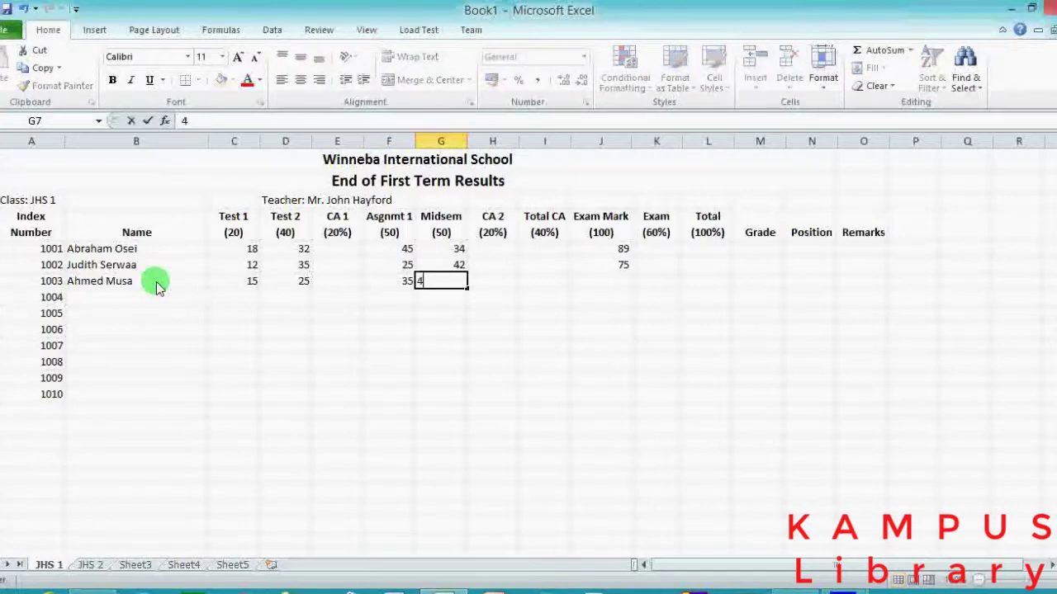
pyautogui.press('Tab')
pyautogui.press('Tab')
pyautogui.press('Tab')
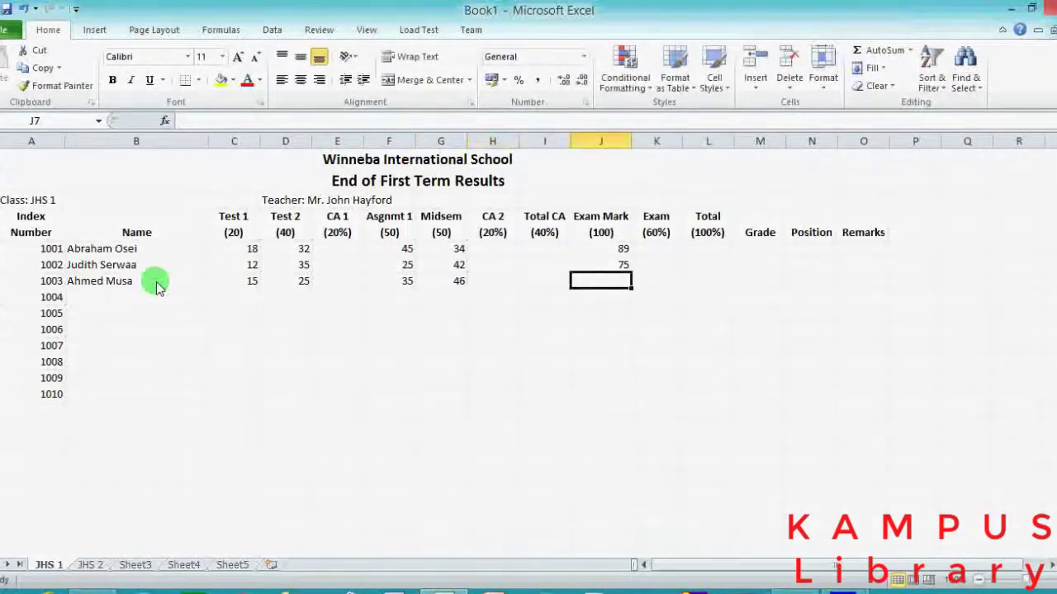
pyautogui.write('88')
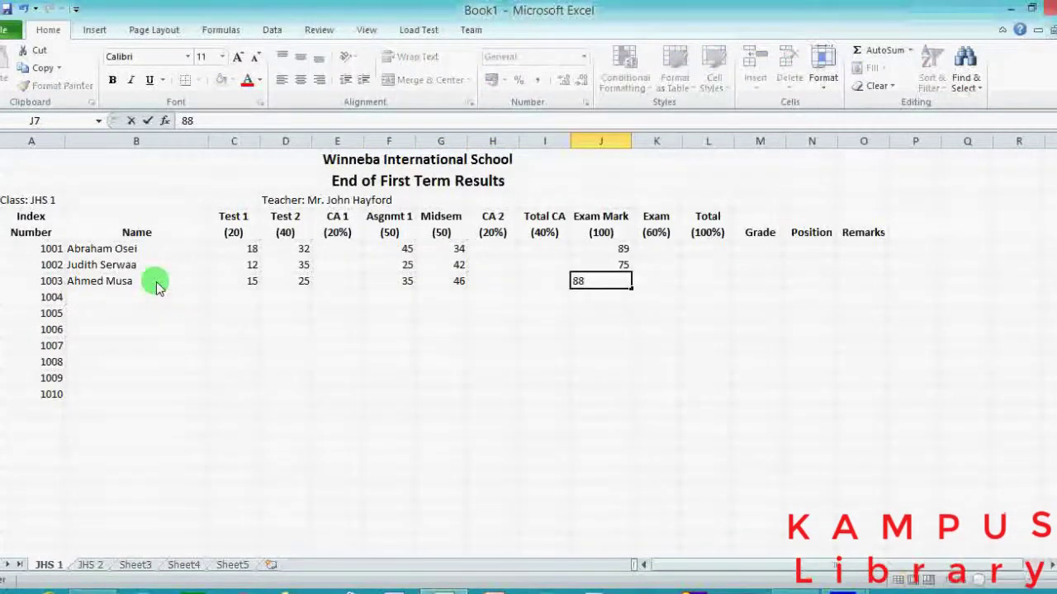
pyautogui.press('Tab')
pyautogui.press('Tab')
# Enter student 1004's name with scores 11, 12, 22 and 25.
pyautogui.click(132, 295)
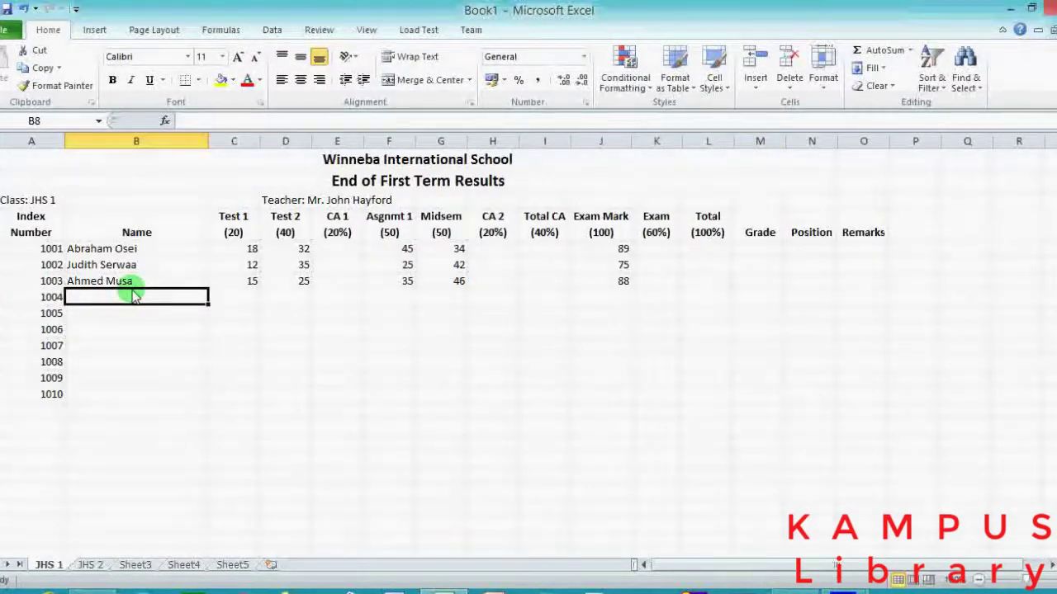
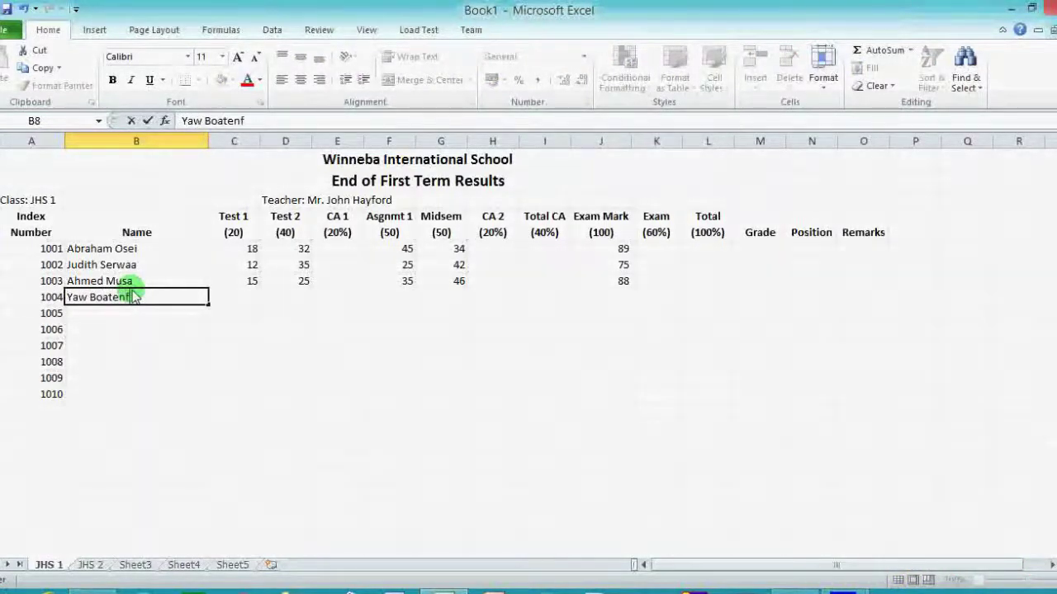
pyautogui.press('Tab')
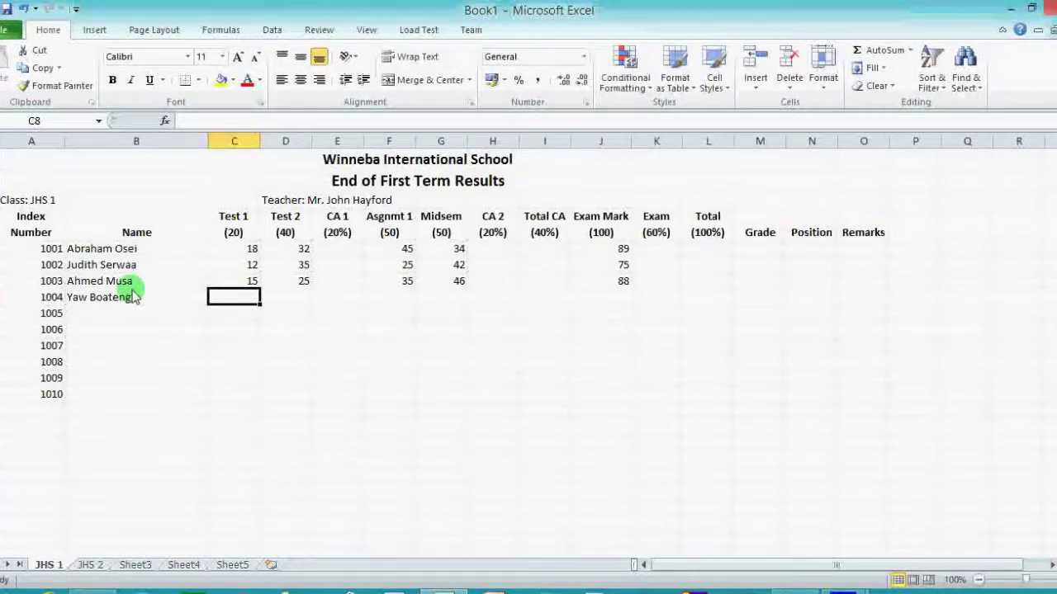
pyautogui.write('11')
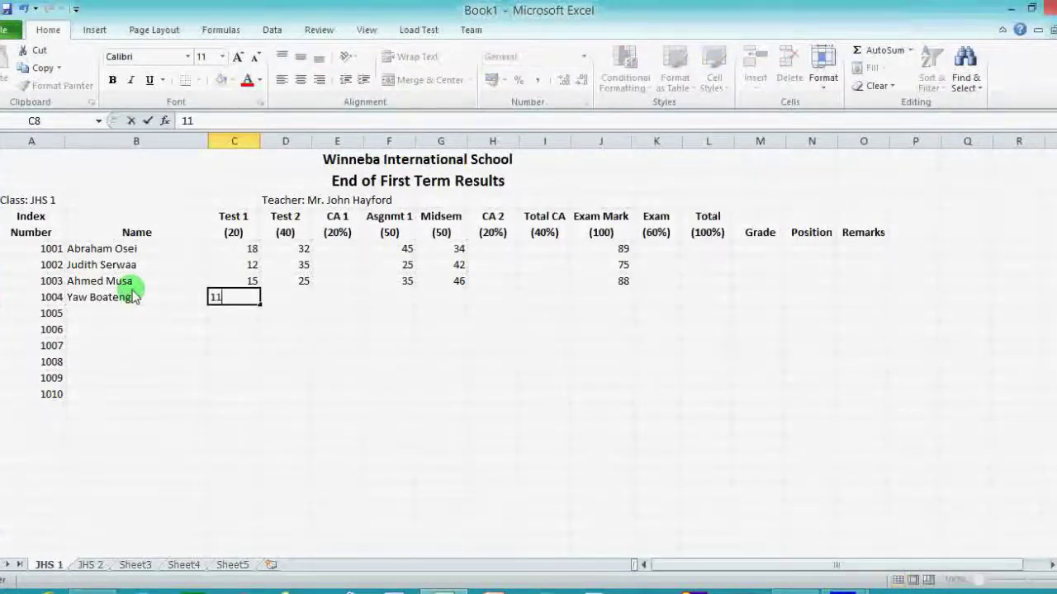
pyautogui.press('Tab')
pyautogui.write('12')
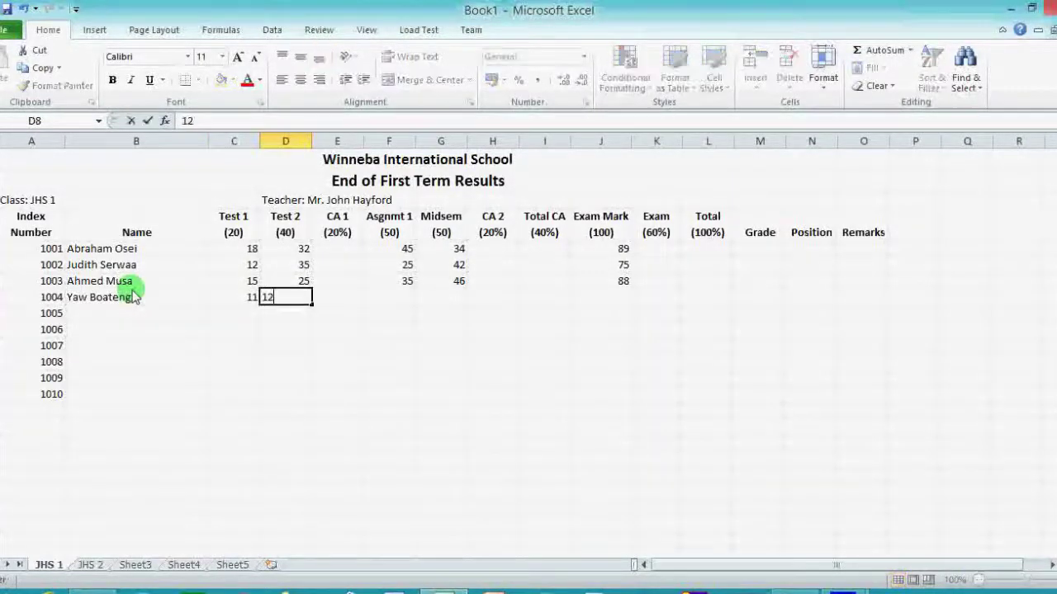
pyautogui.press('Tab')
pyautogui.press('Tab')
pyautogui.write('22')
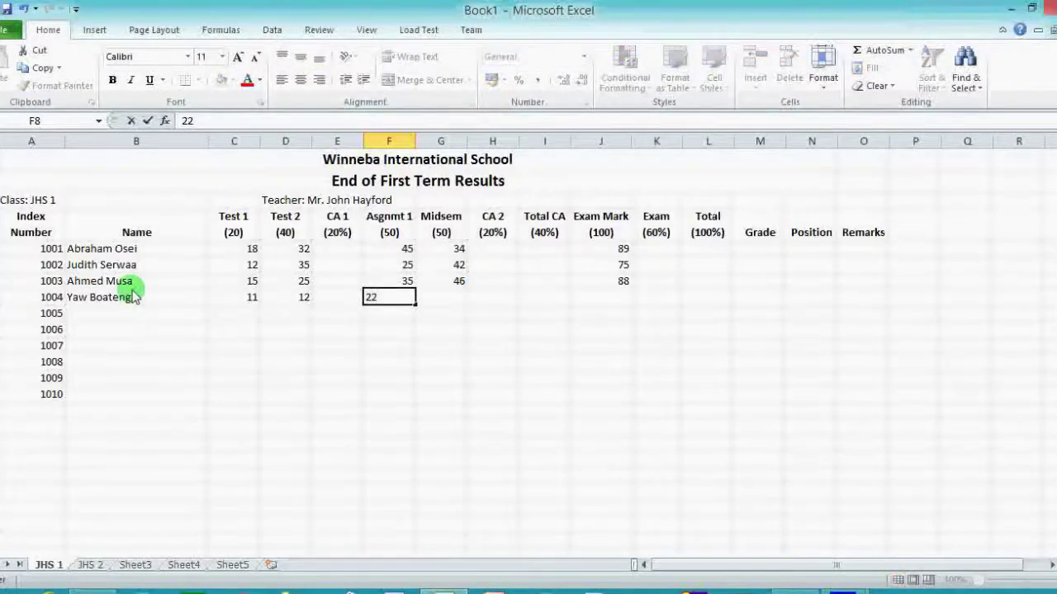
pyautogui.press('Tab')
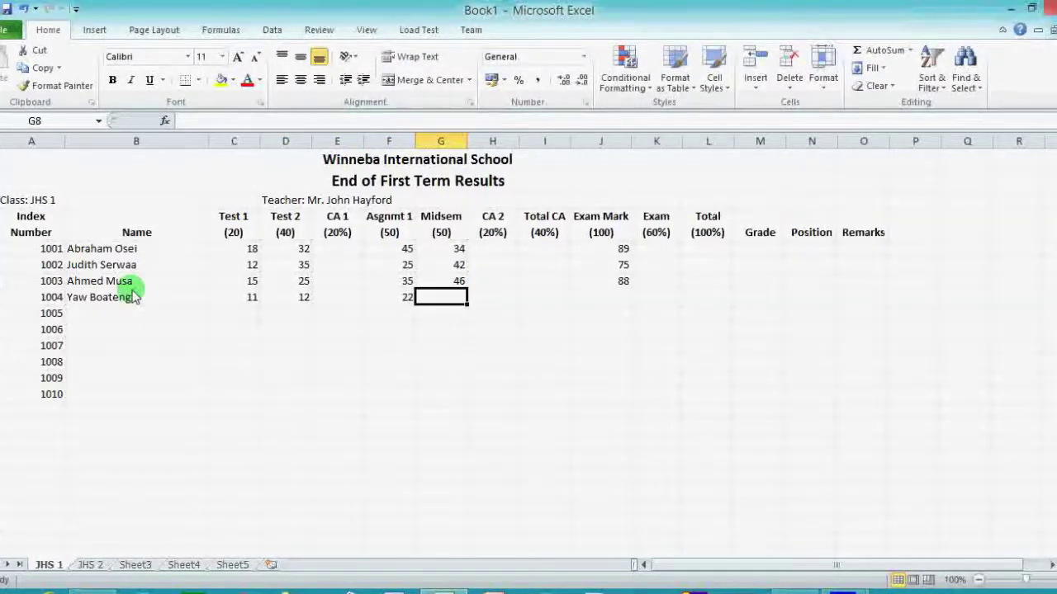
pyautogui.write('25')
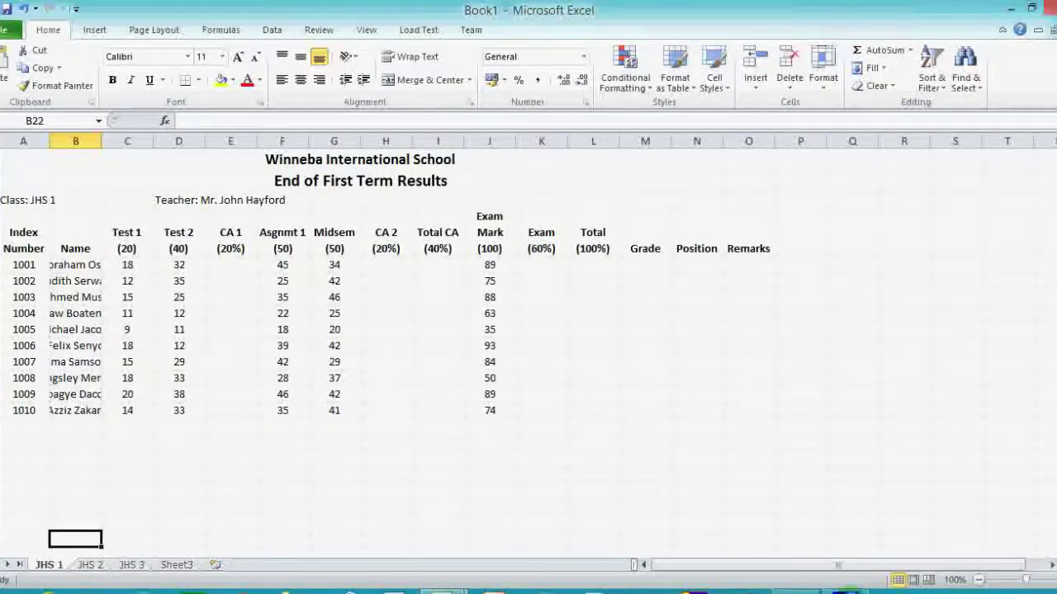
pyautogui.click(239, 265)
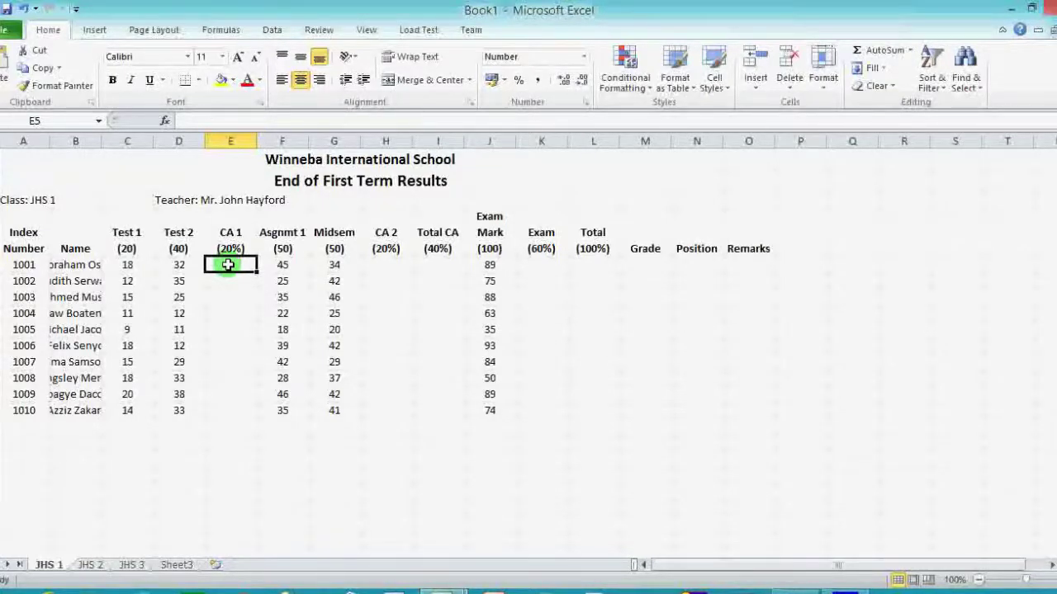
# Start the first student's CA 1 formula in E5 with '='.
pyautogui.write('=(')
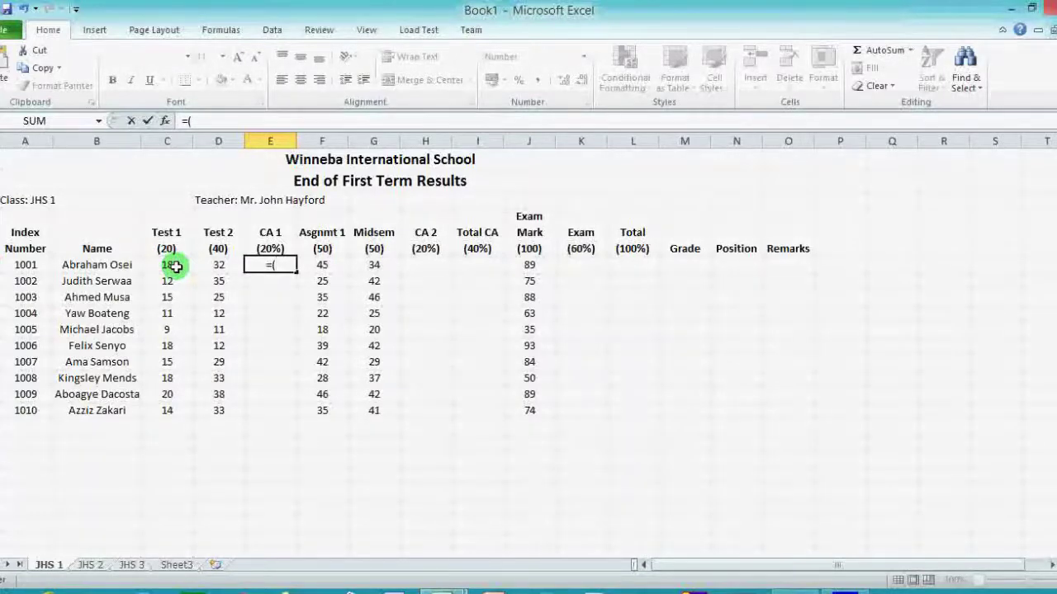
# Complete E5's formula as =(C5+D5)/3, giving a CA 1 of 17.
pyautogui.click(176, 267)
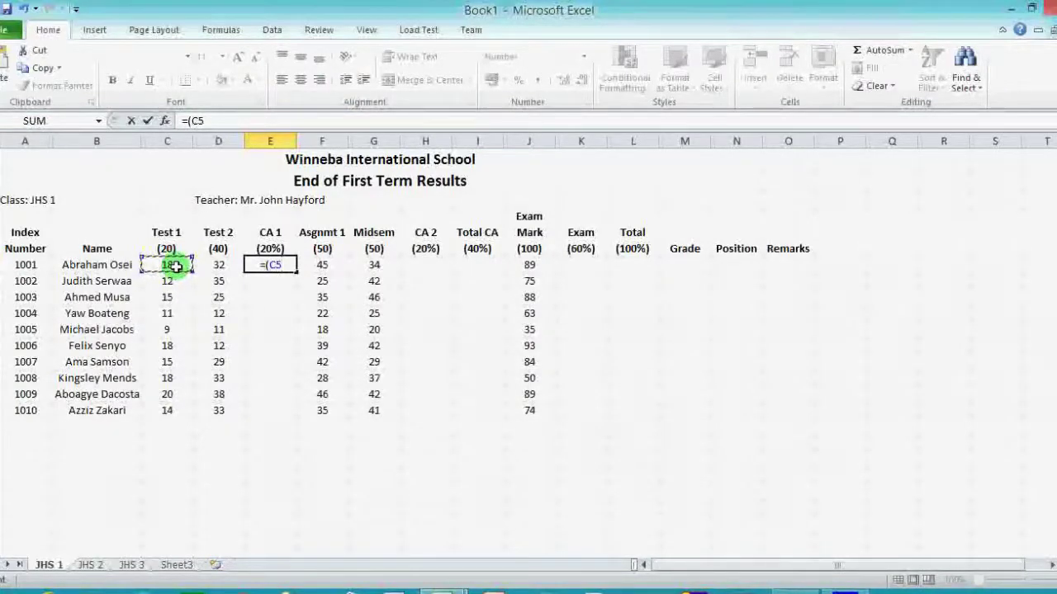
pyautogui.write('+')
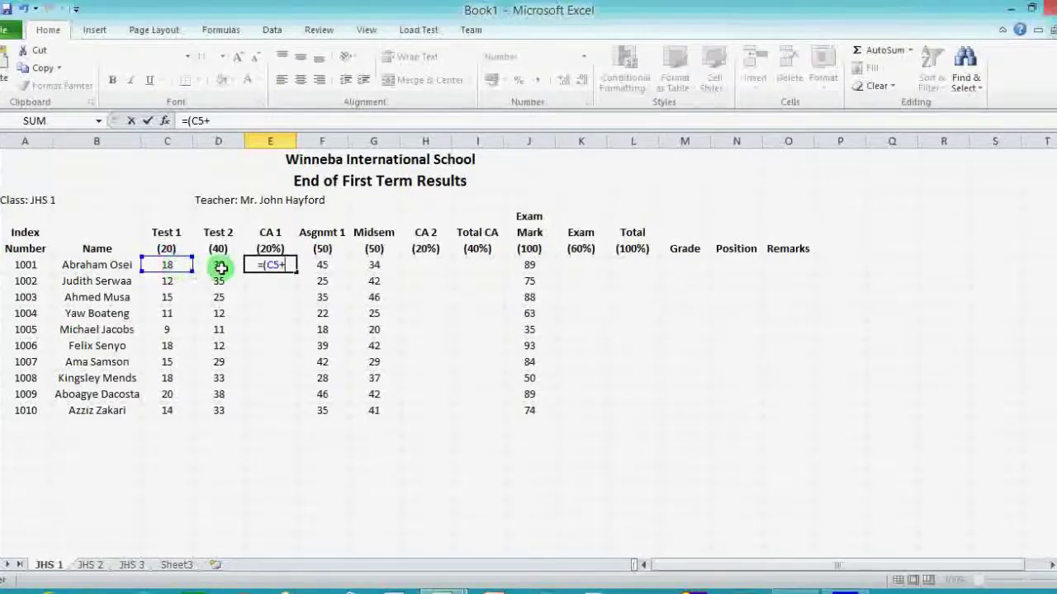
pyautogui.click(222, 268)
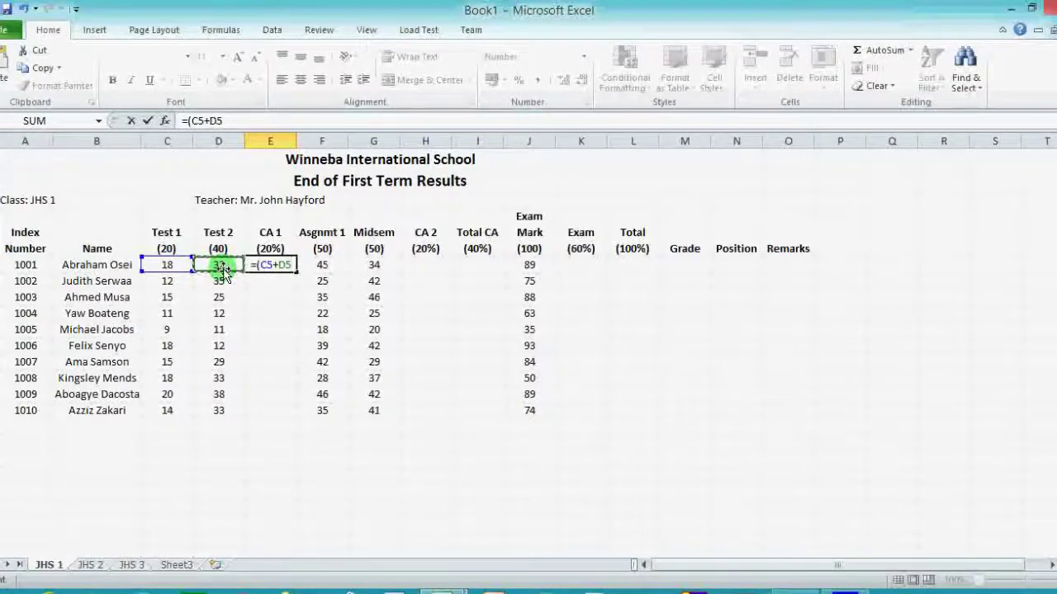
pyautogui.write(')')
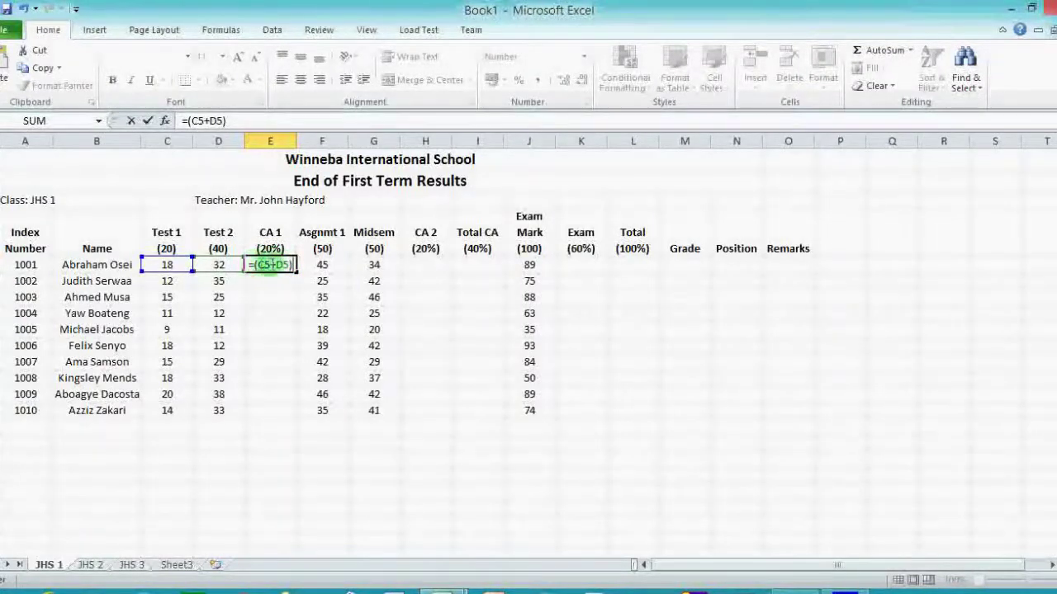
pyautogui.write('/3')
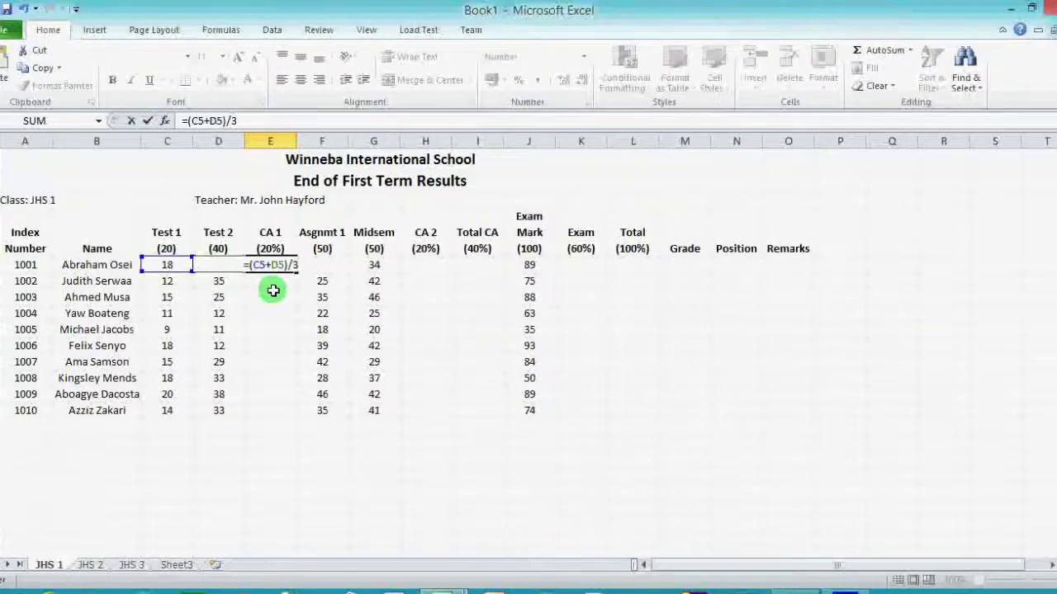
pyautogui.press('Return')
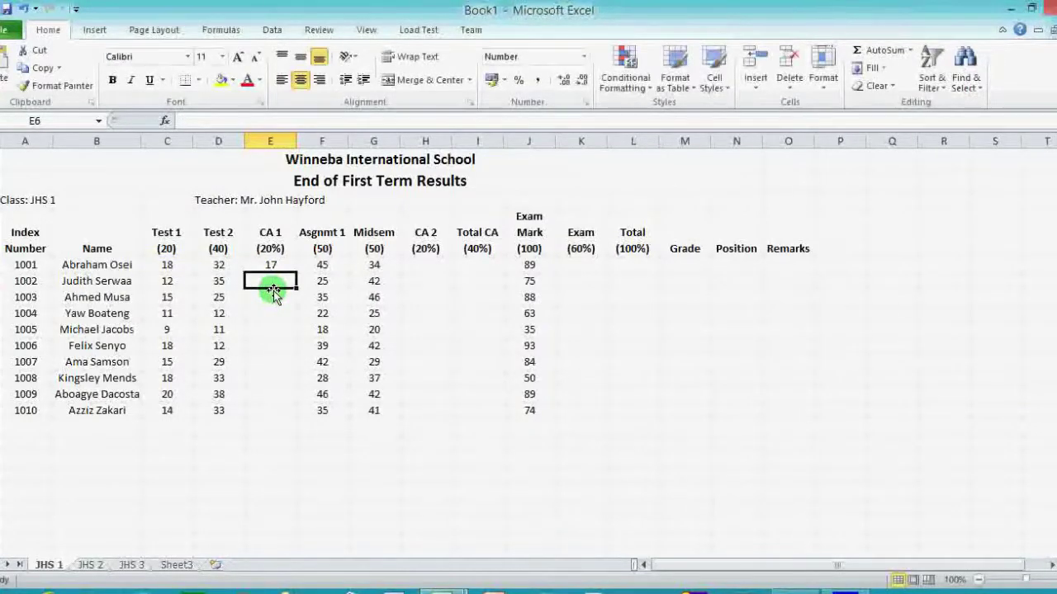
# Copy the E5 CA 1 formula down through E14 for all ten students.
pyautogui.click(276, 264)
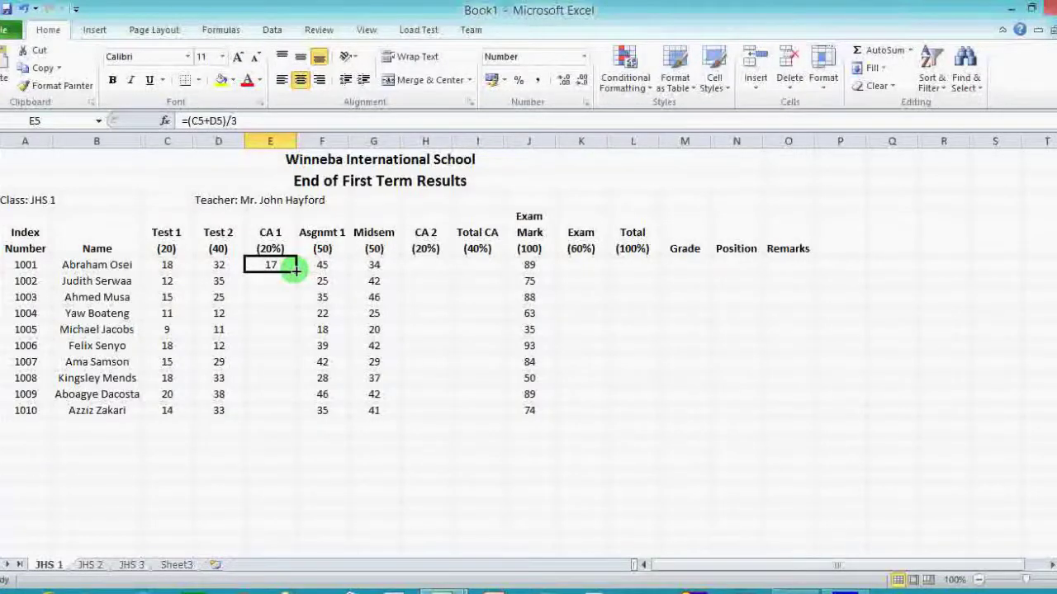
pyautogui.moveTo(295, 271); pyautogui.dragTo(305, 420)
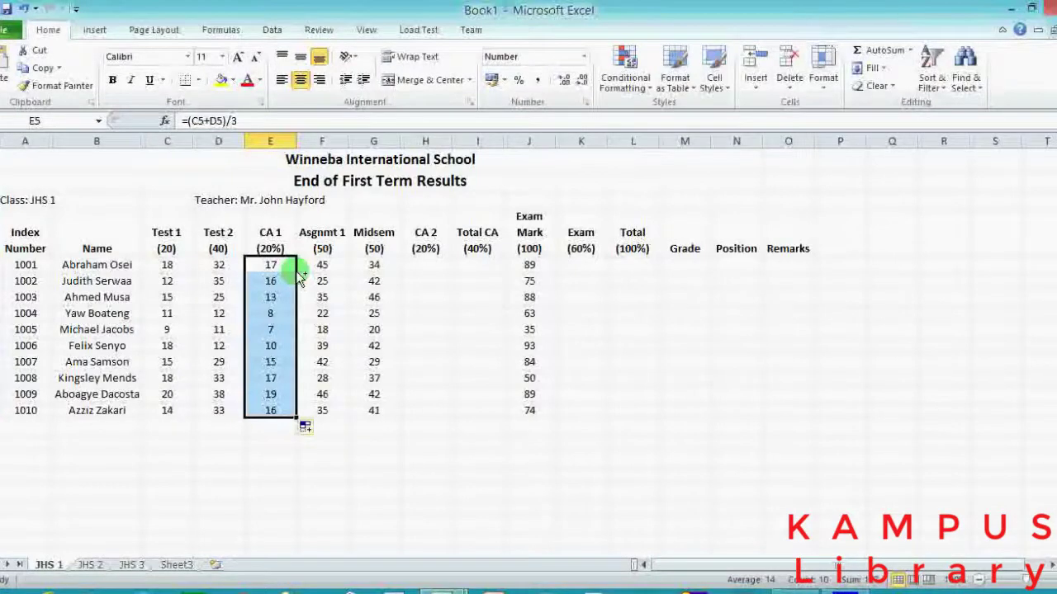
pyautogui.click(322, 264)
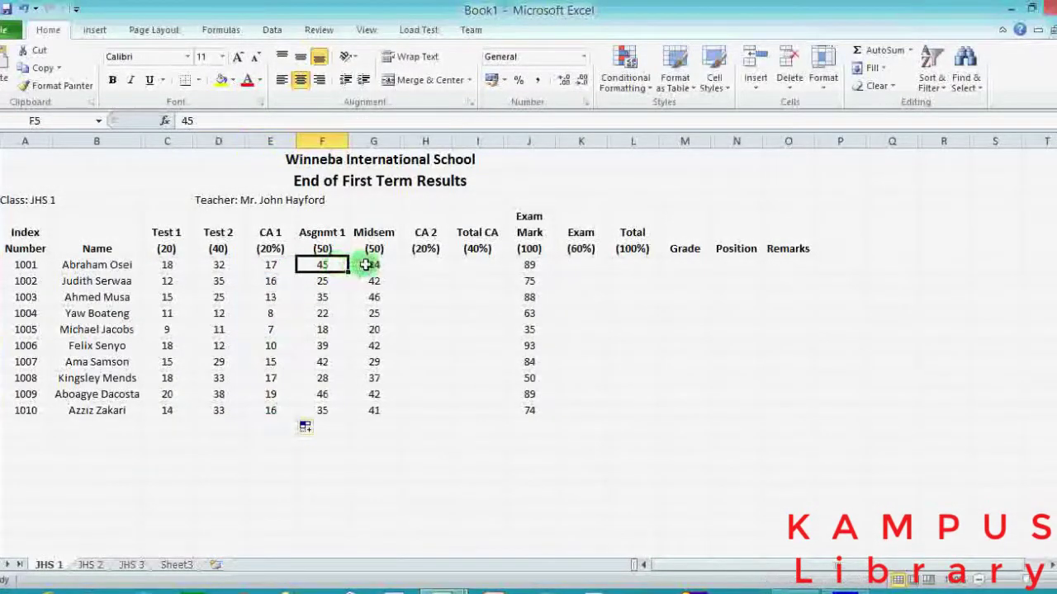
# Enter =(F5+G5)/5 in H5, giving the first student's CA 2 of 15.8.
pyautogui.click(324, 248)
pyautogui.click(372, 246)
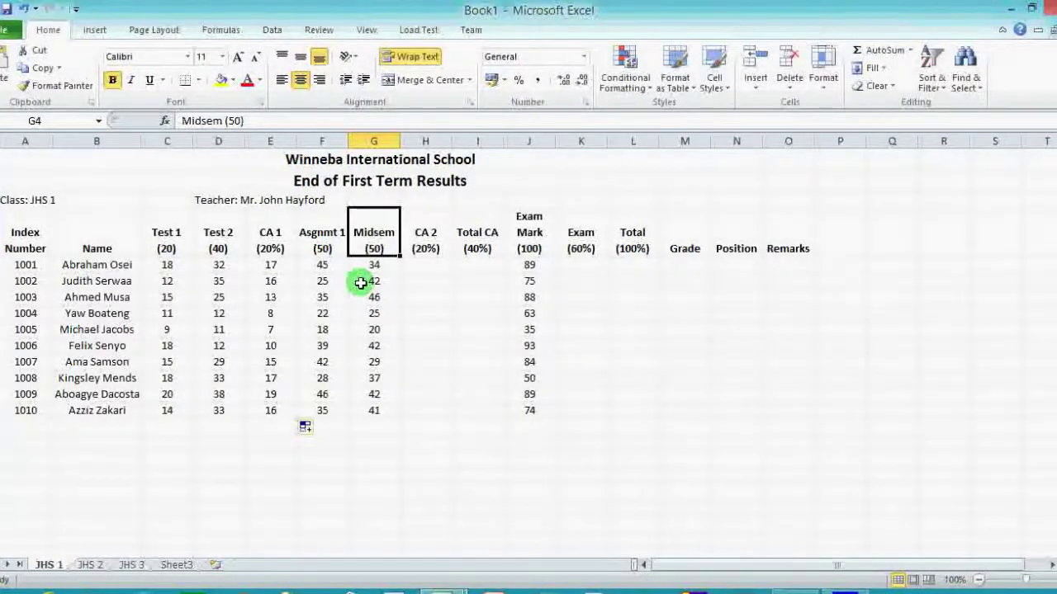
pyautogui.click(425, 262)
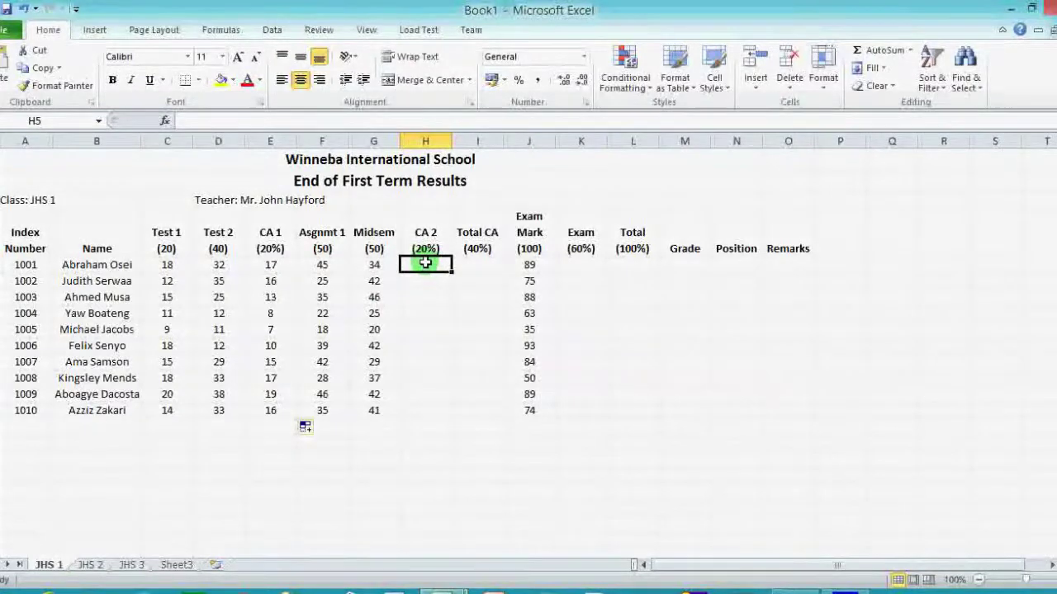
pyautogui.write('=')
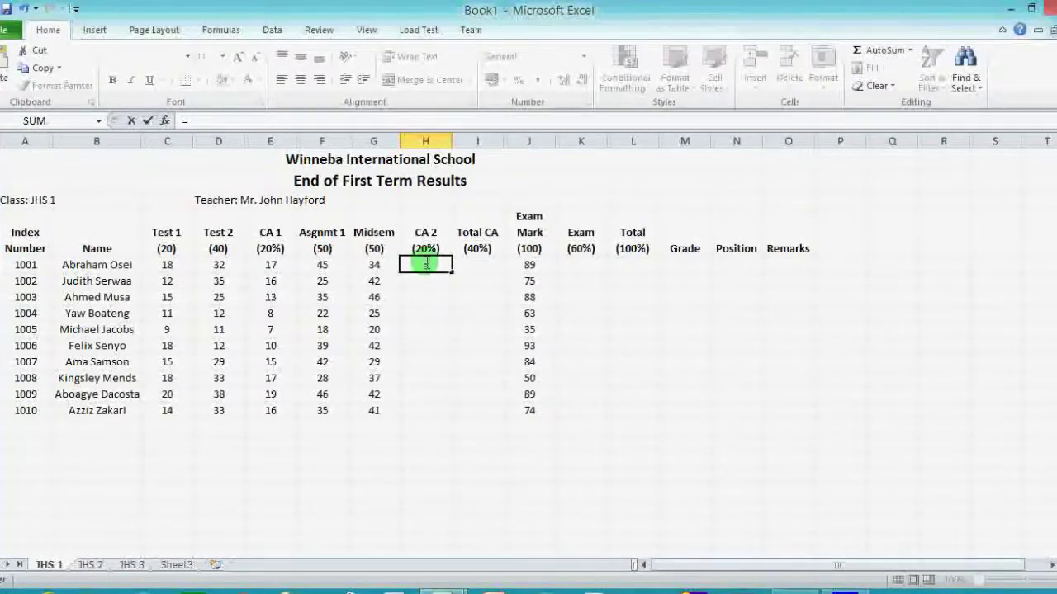
pyautogui.write('(')
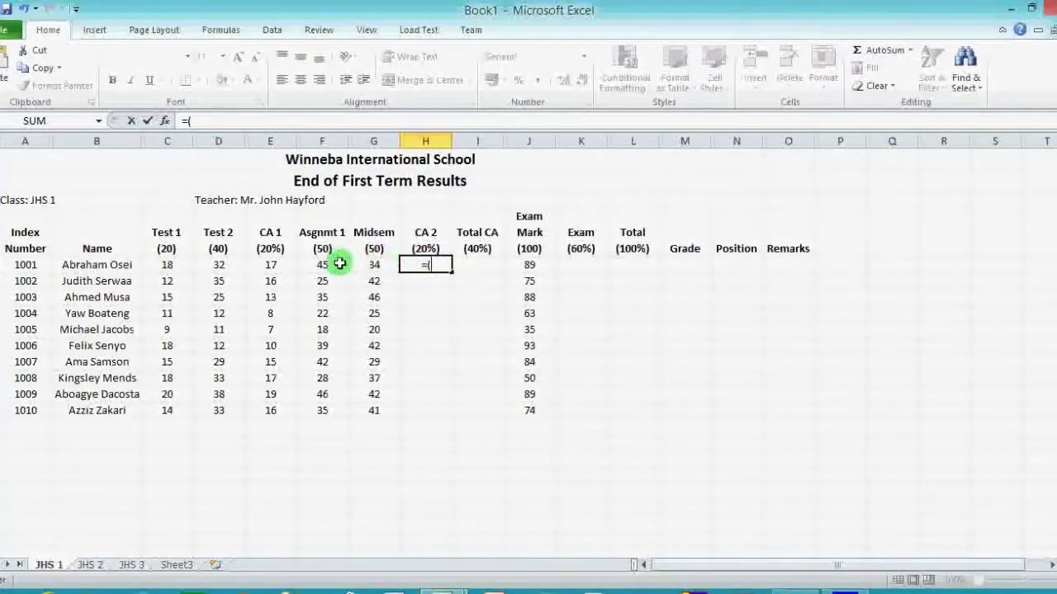
pyautogui.click(328, 266)
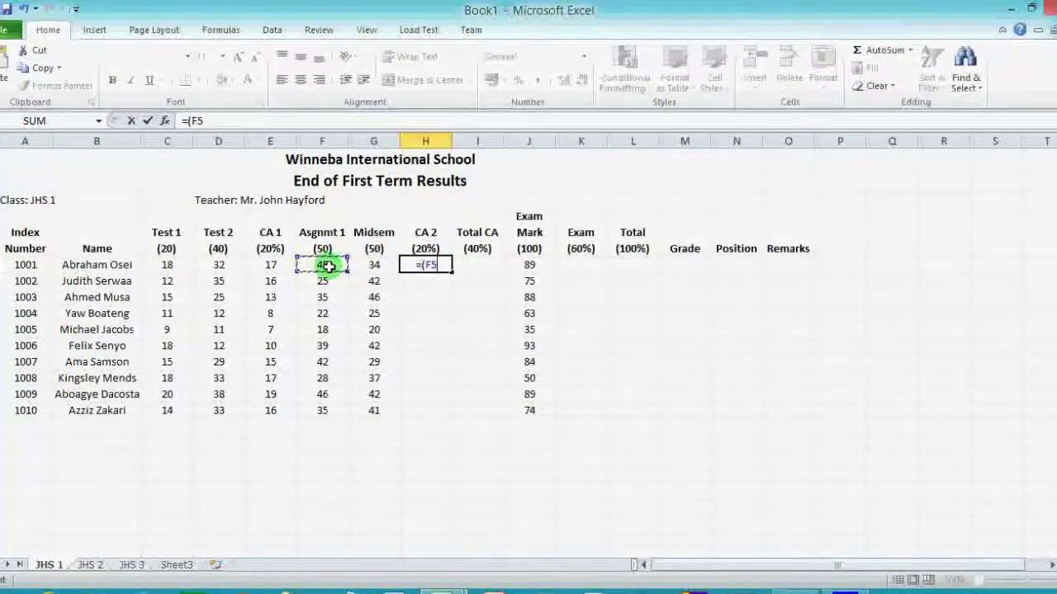
pyautogui.write('+')
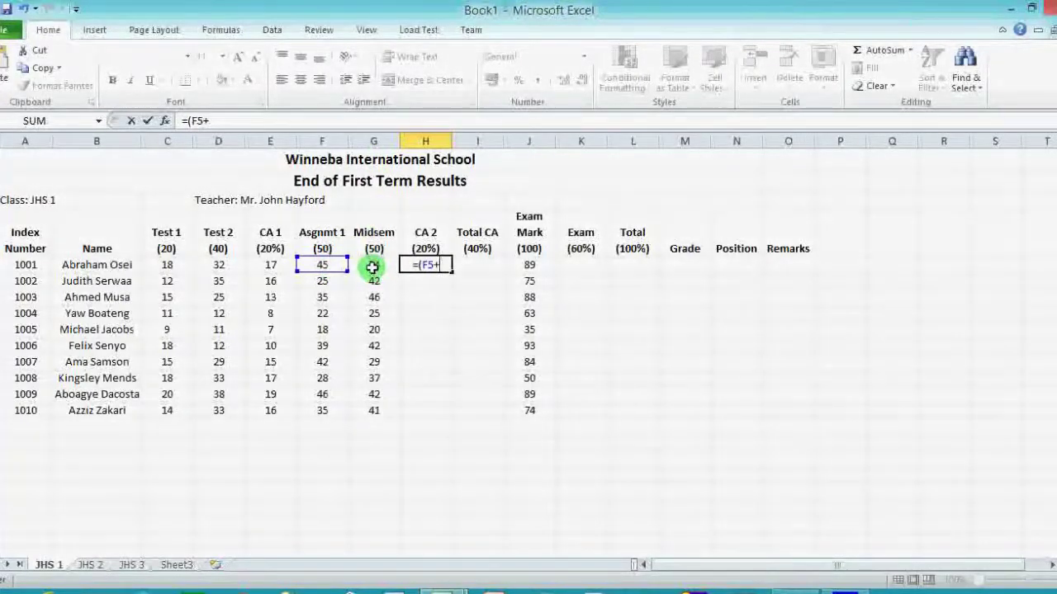
pyautogui.click(373, 268)
pyautogui.write(')')
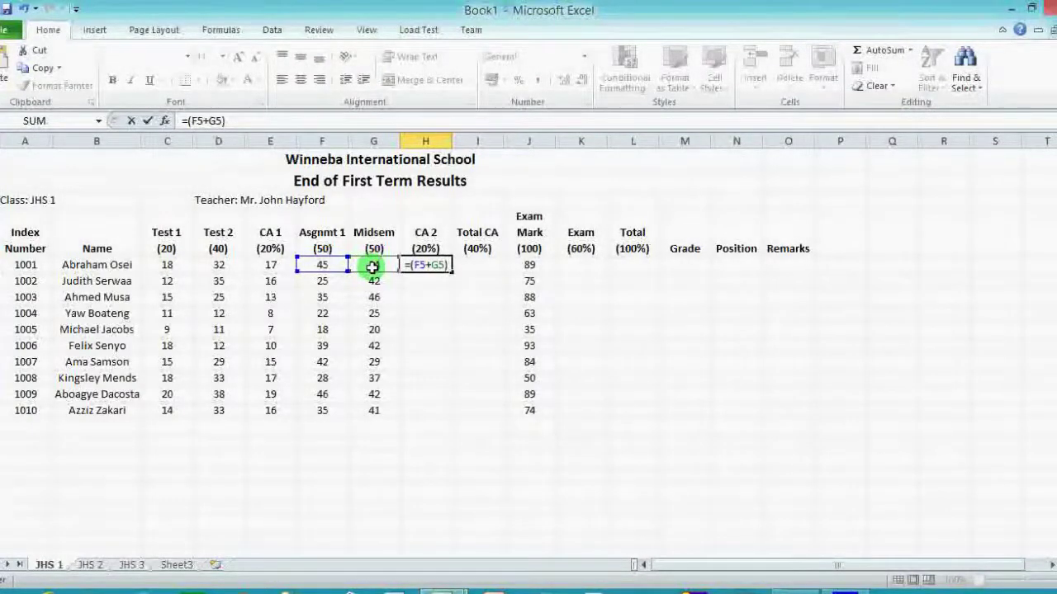
pyautogui.write('/5')
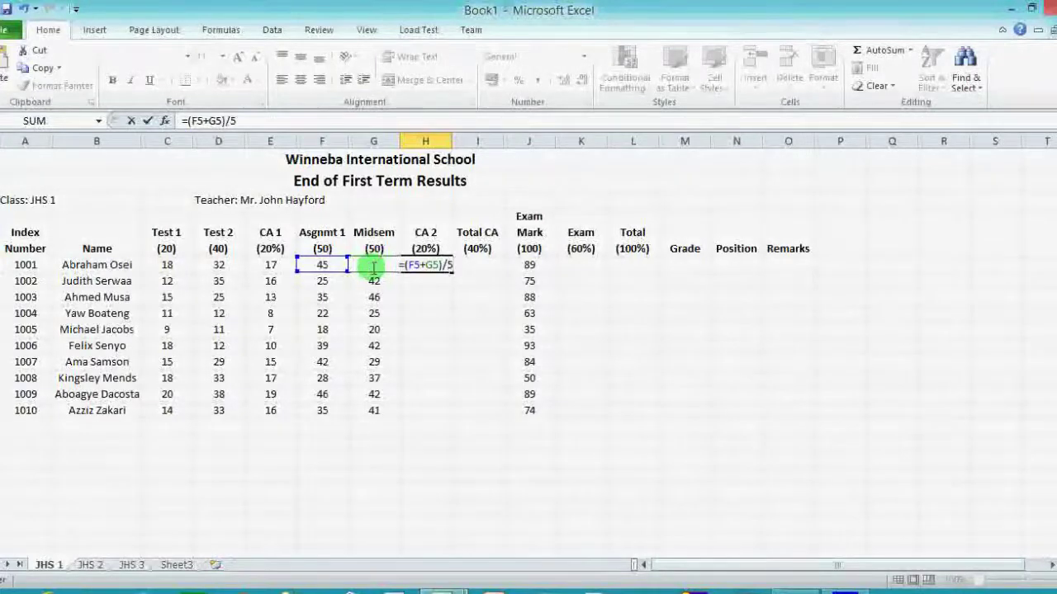
pyautogui.press('Return')
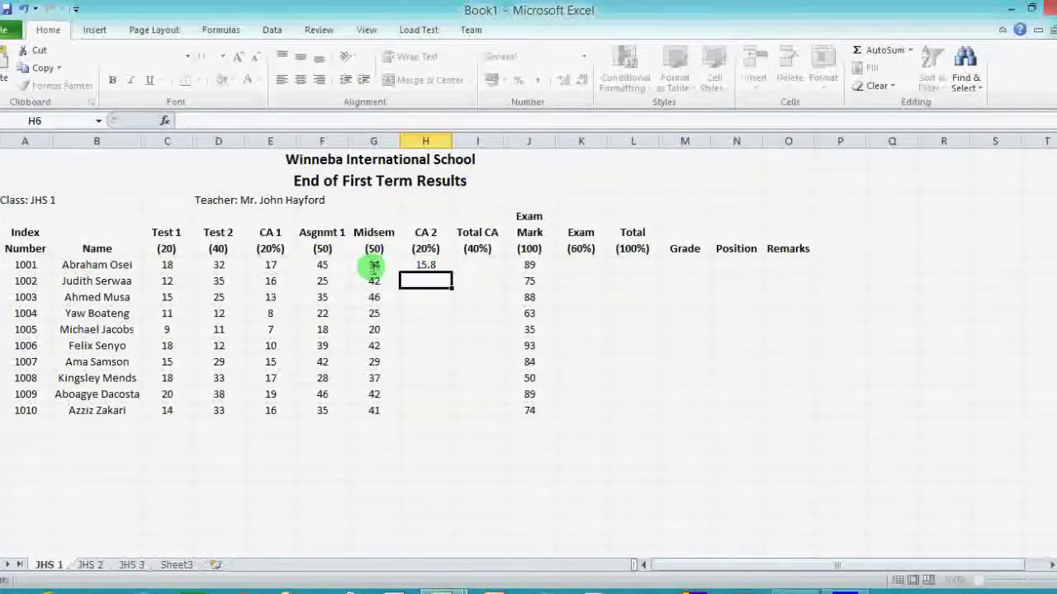
# Copy the H5 CA 2 formula down to H14 for every student.
pyautogui.click(427, 265)
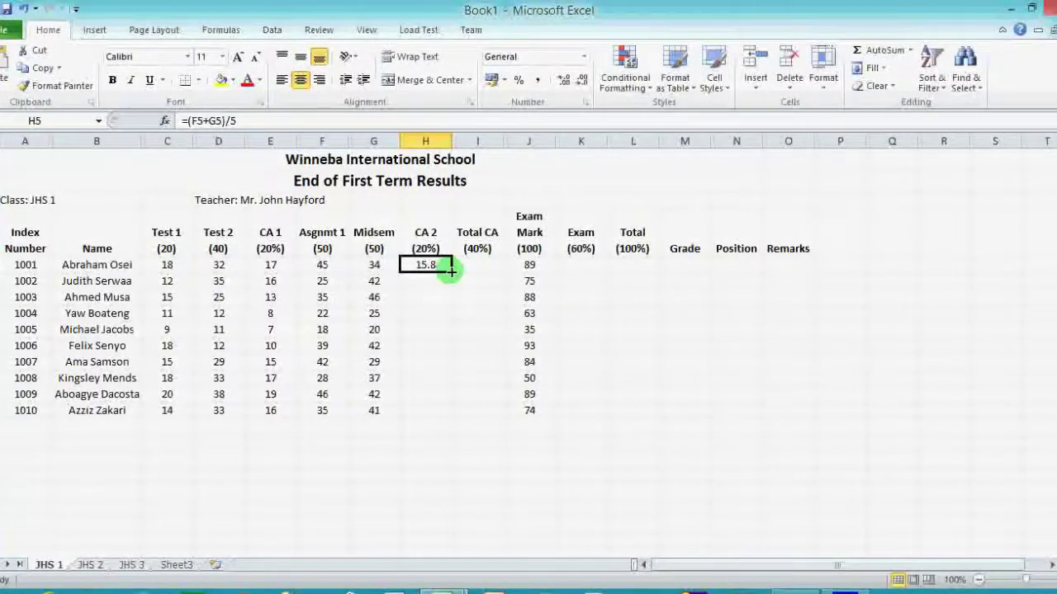
pyautogui.doubleClick(451, 271)
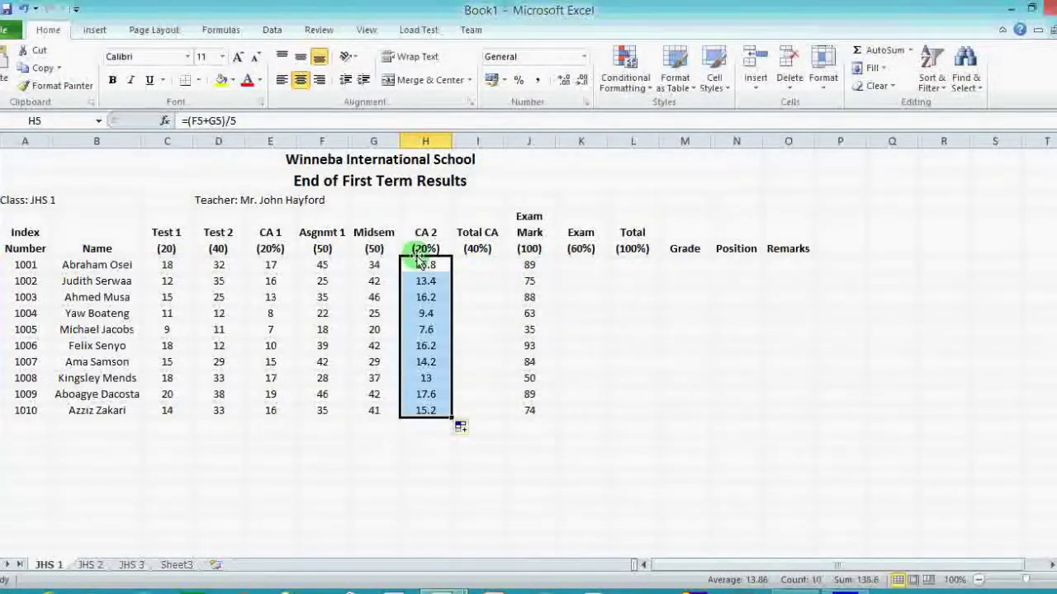
pyautogui.click(486, 267)
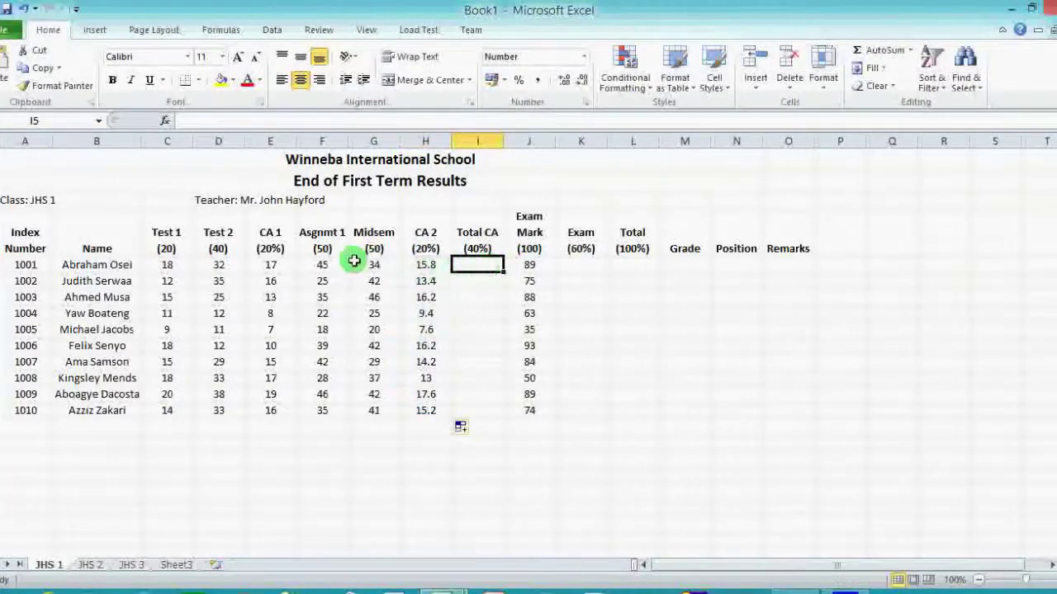
# Enter =E5+H5 in I5 so the first student's Total CA shows 32.5.
pyautogui.click(270, 265)
pyautogui.click(436, 265)
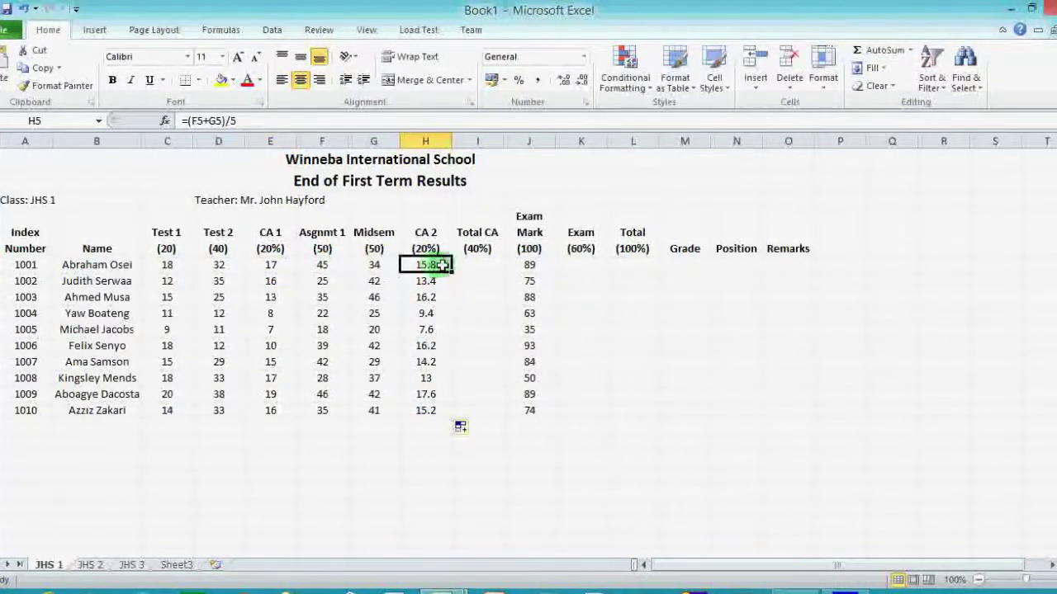
pyautogui.click(470, 261)
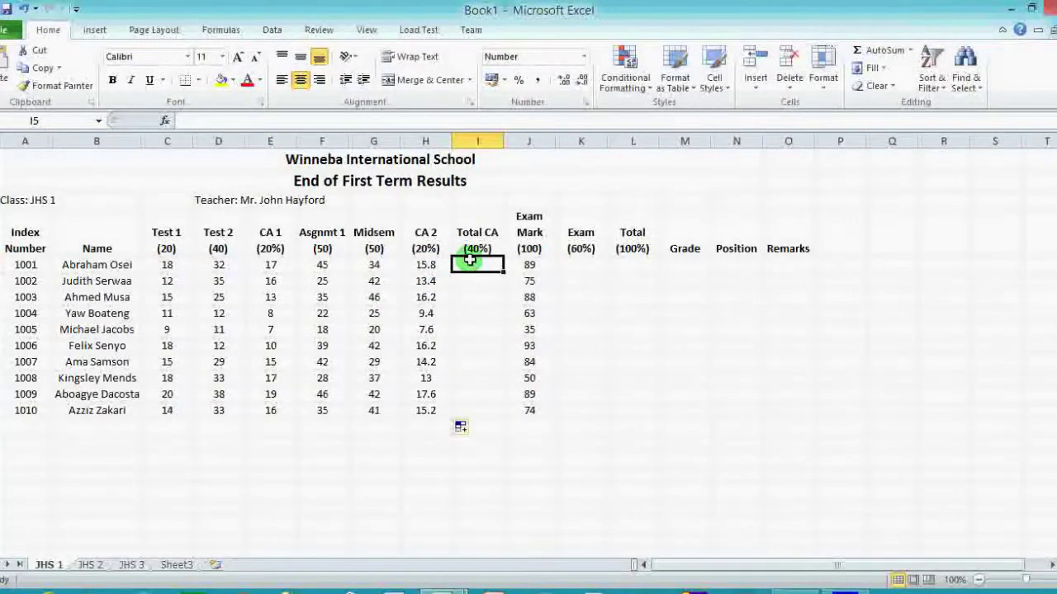
pyautogui.write('=')
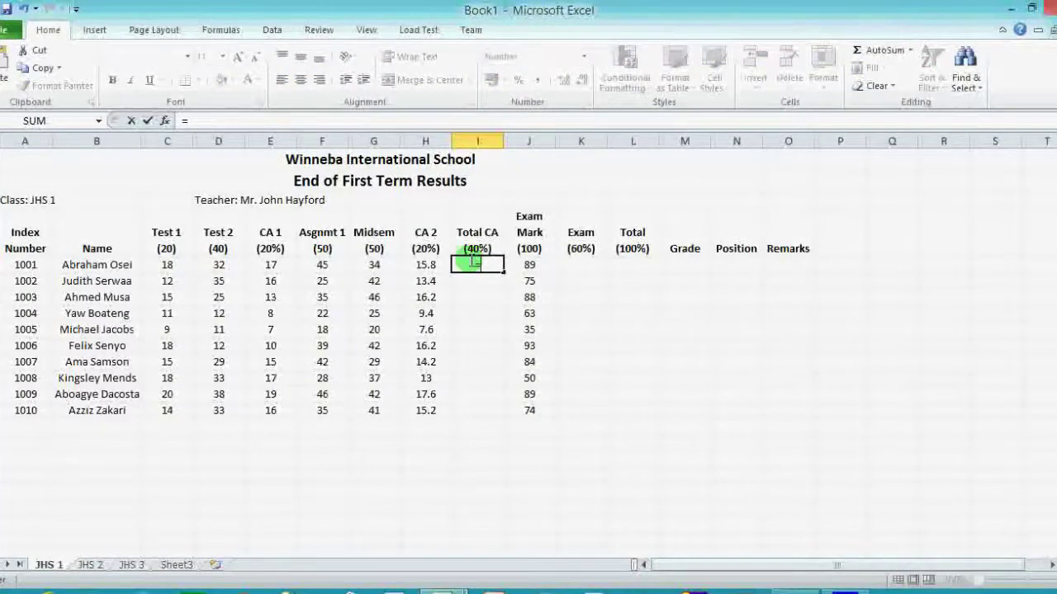
pyautogui.click(274, 266)
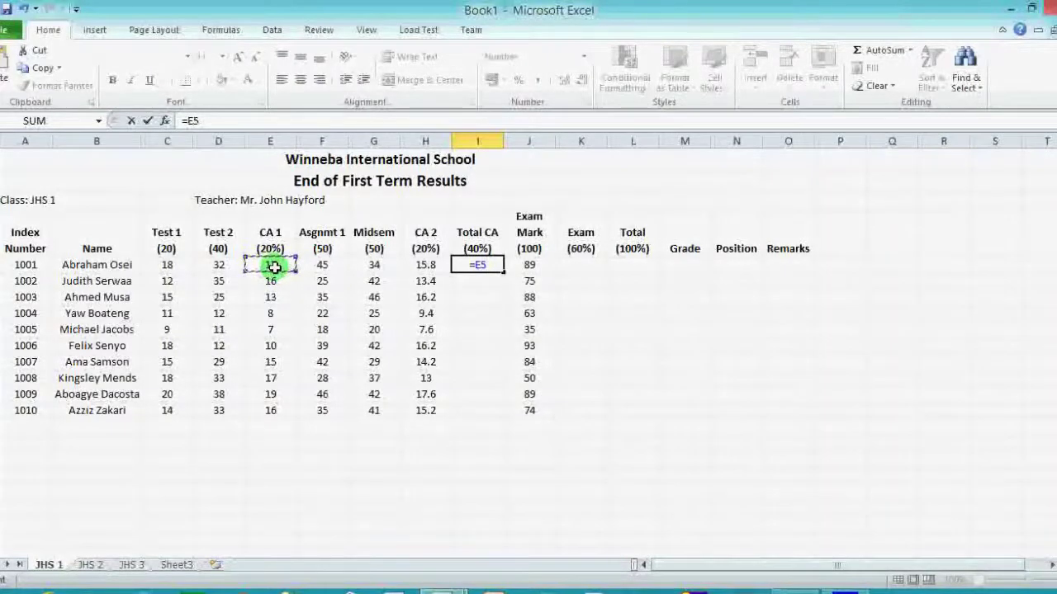
pyautogui.write('+')
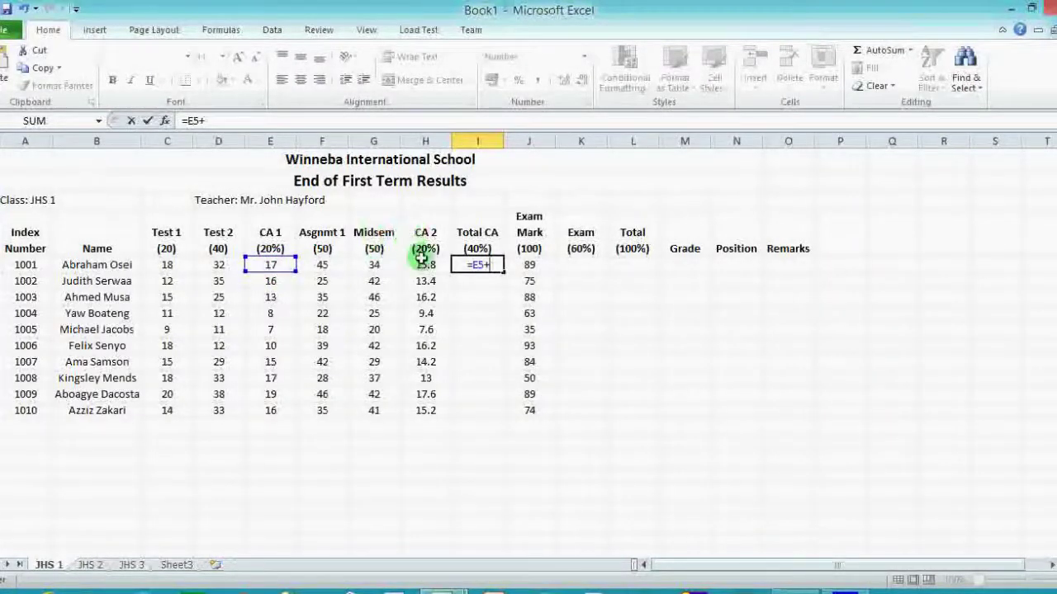
pyautogui.click(426, 265)
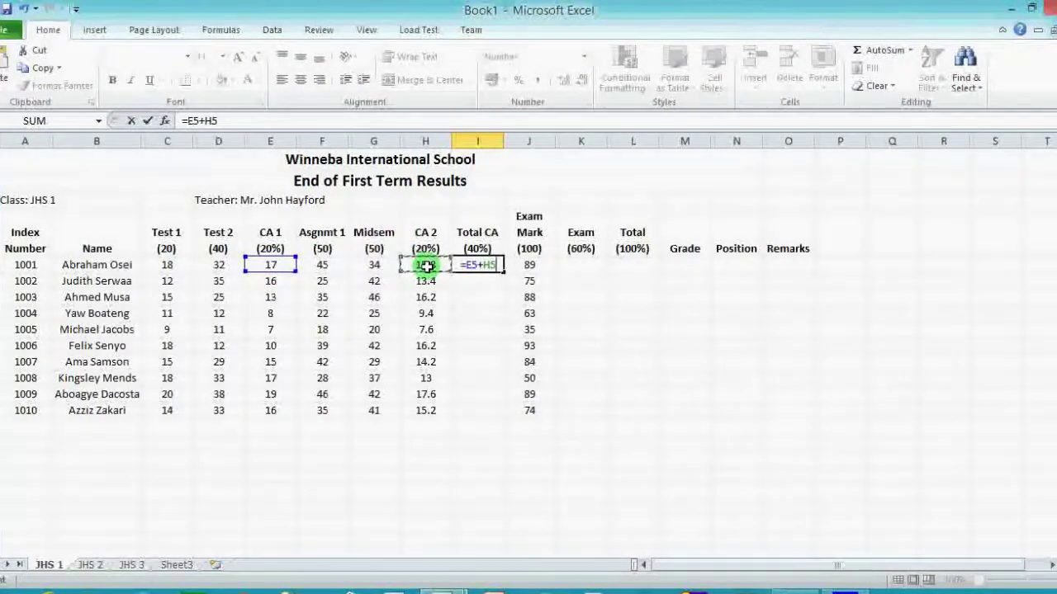
pyautogui.press('Return')
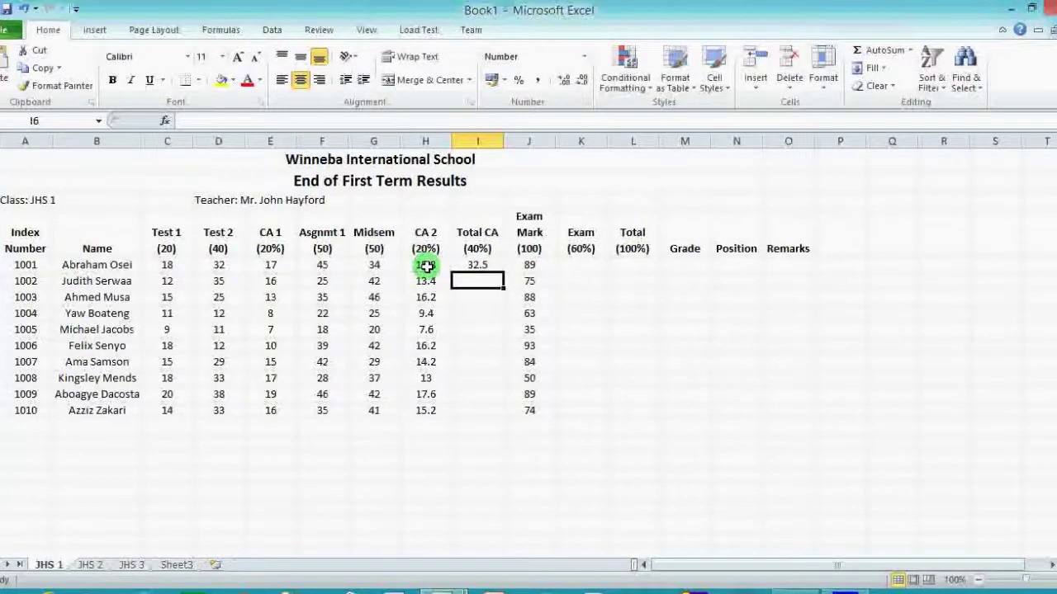
pyautogui.click(474, 265)
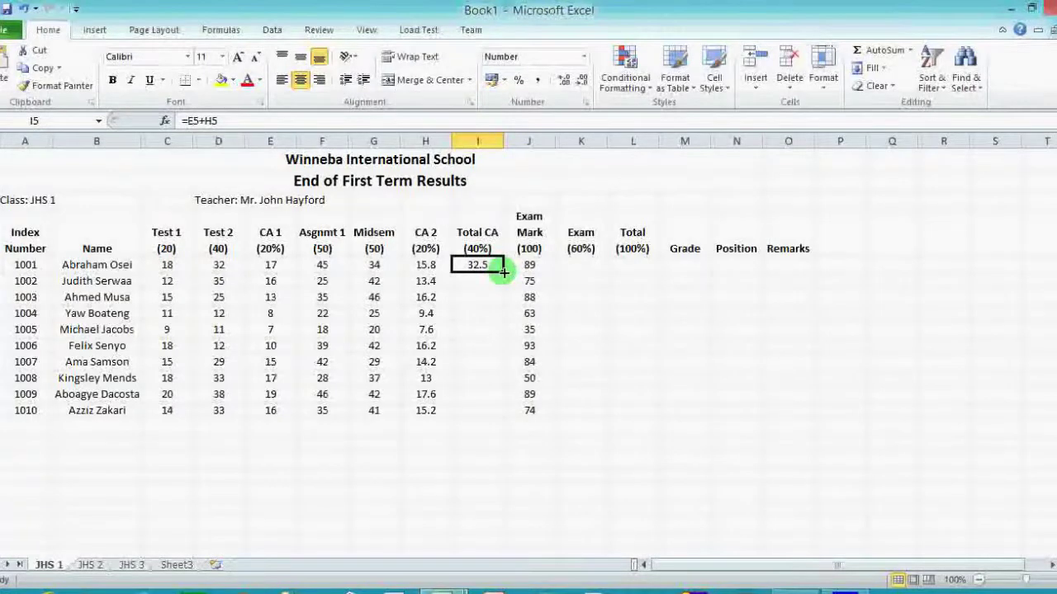
# Copy the =E5+H5 Total CA formula down I5:I14 for all ten students.
pyautogui.doubleClick(502, 271)
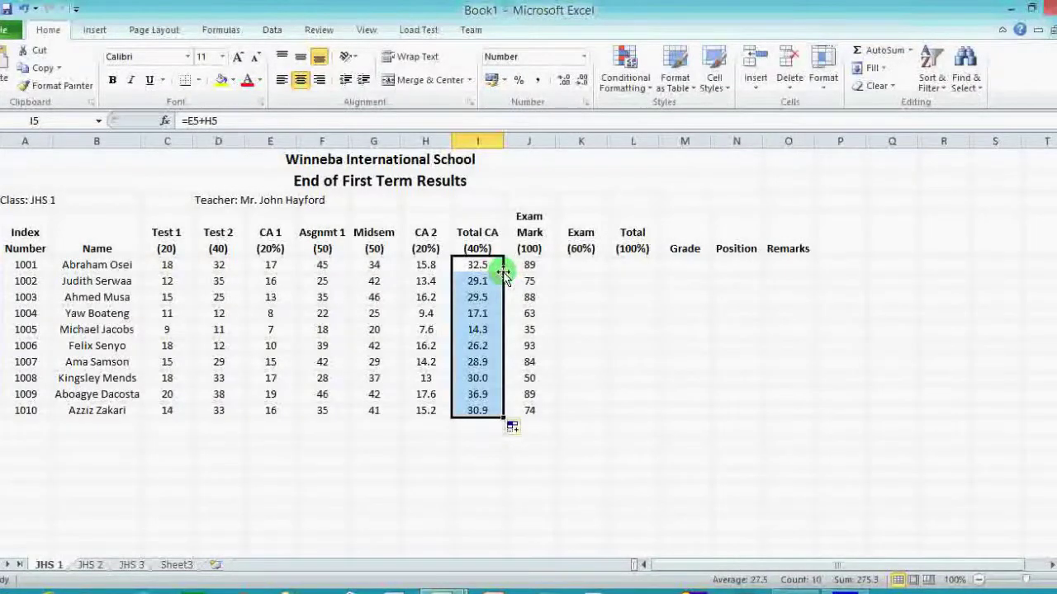
pyautogui.click(577, 259)
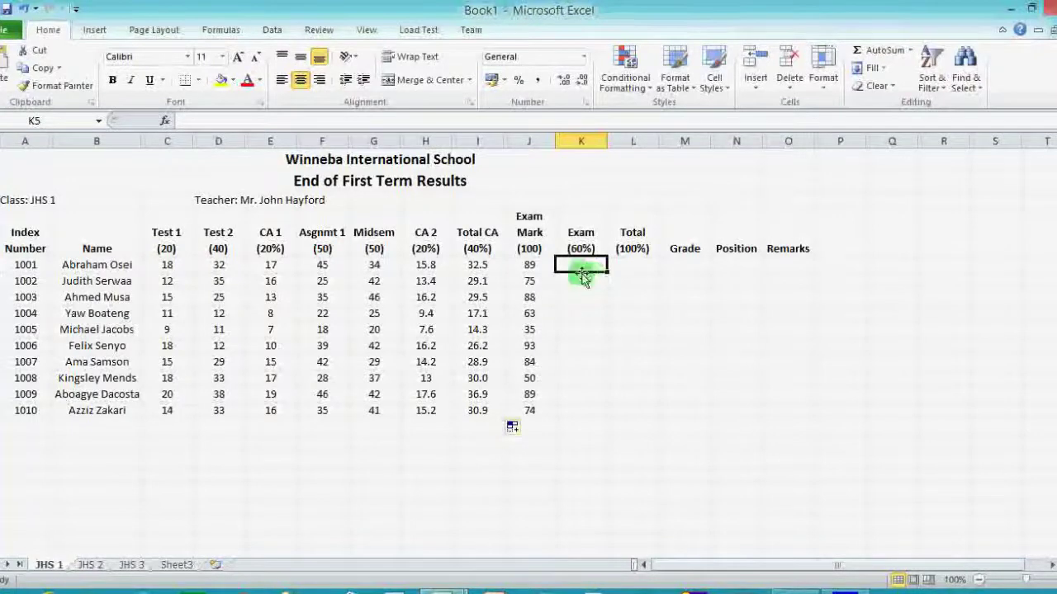
# Enter =J5*60% in K5 so the first student's Exam (60%) shows 53.4.
pyautogui.moveTo(538, 264); pyautogui.dragTo(547, 411)
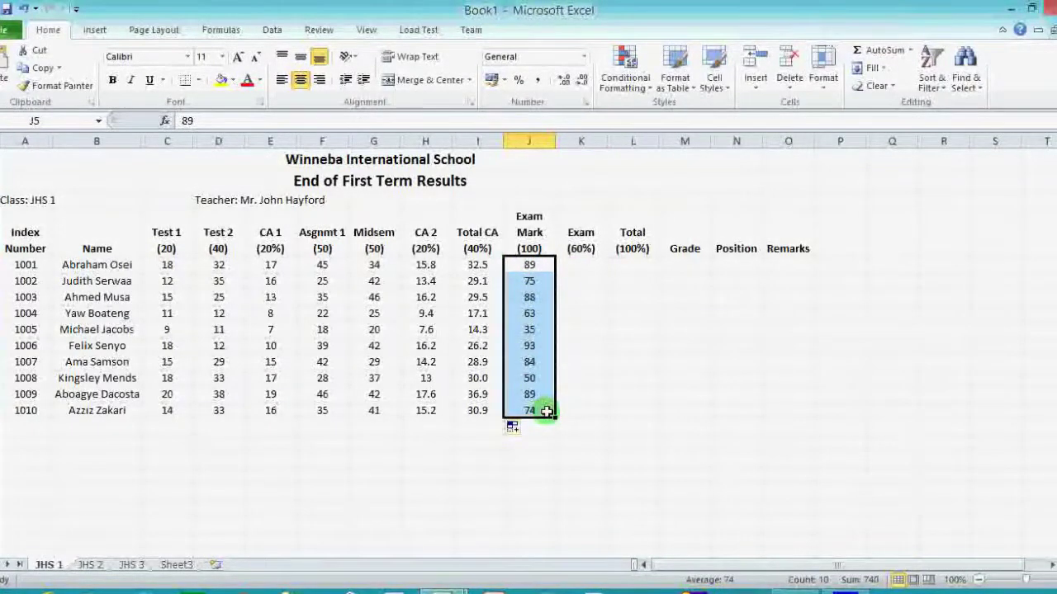
pyautogui.click(583, 265)
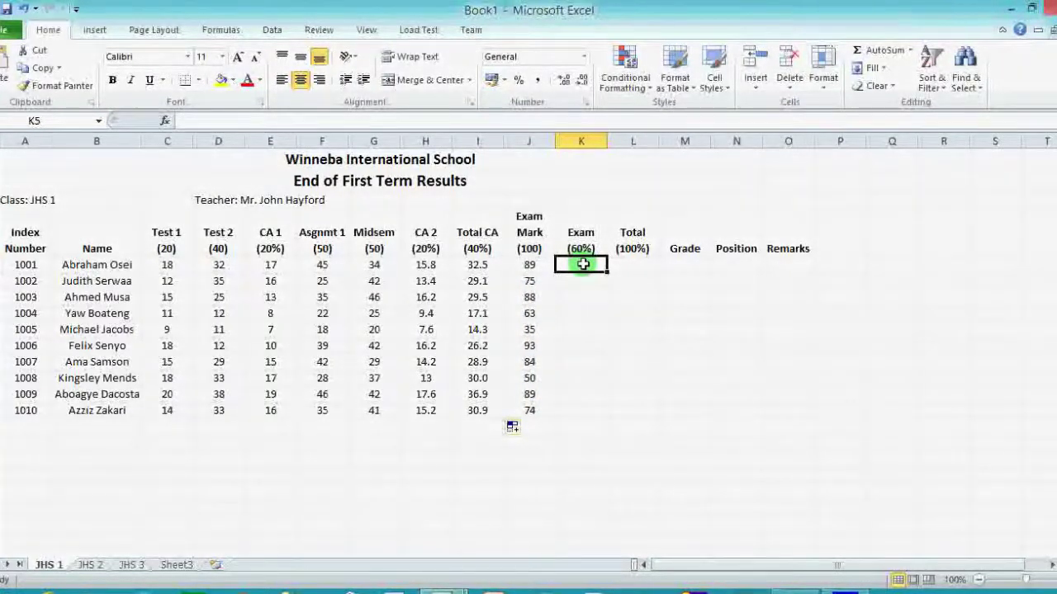
pyautogui.write('=')
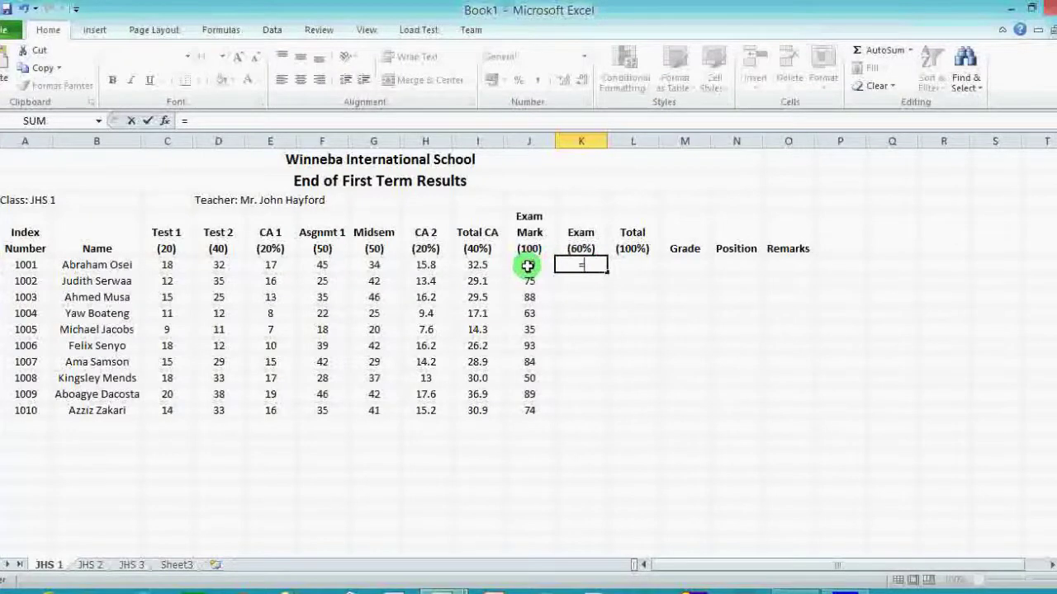
pyautogui.click(528, 266)
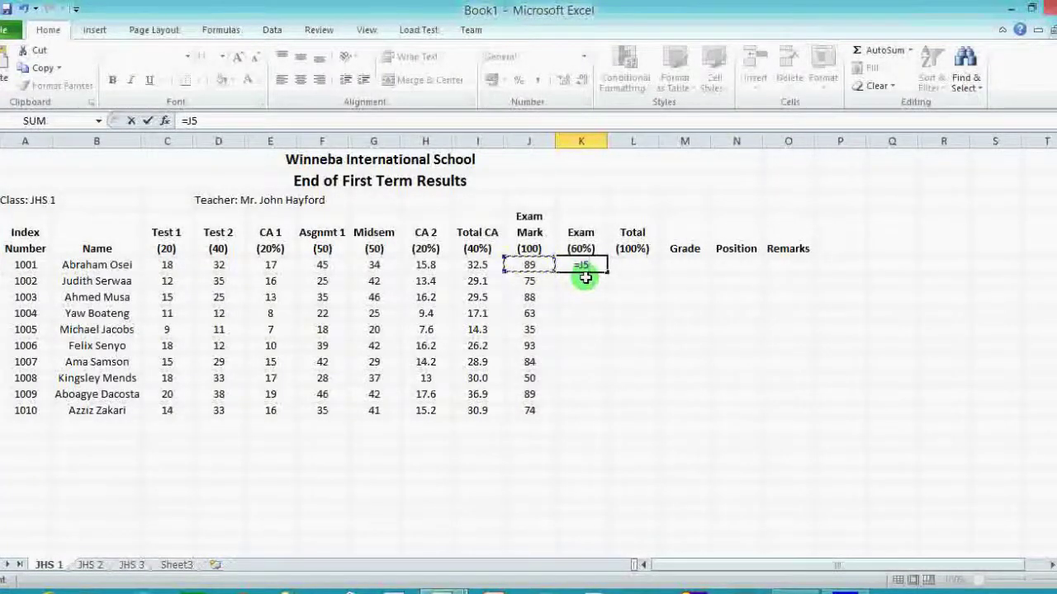
pyautogui.write('*60')
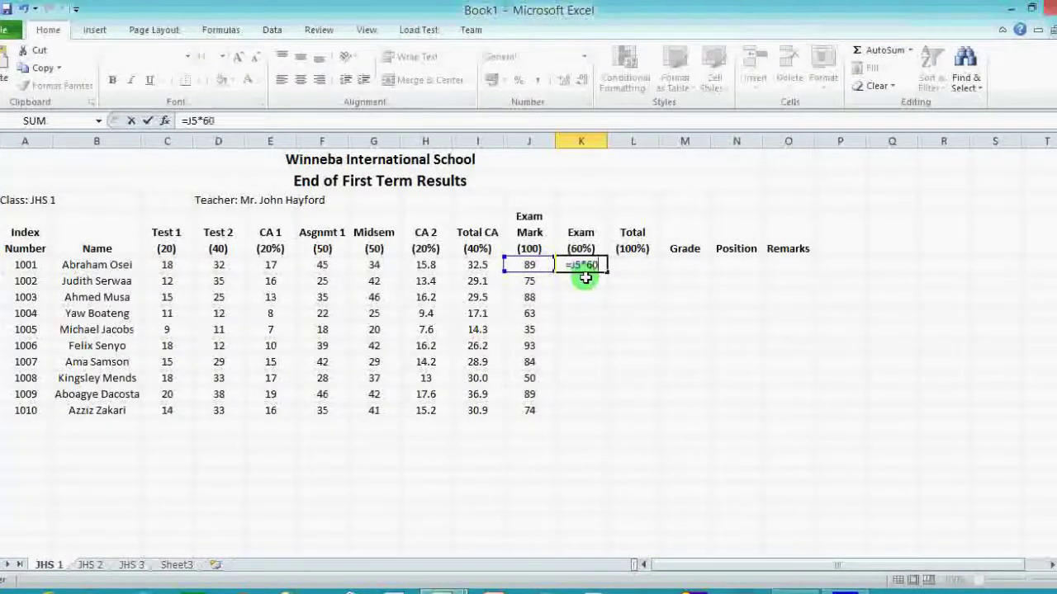
pyautogui.write('%')
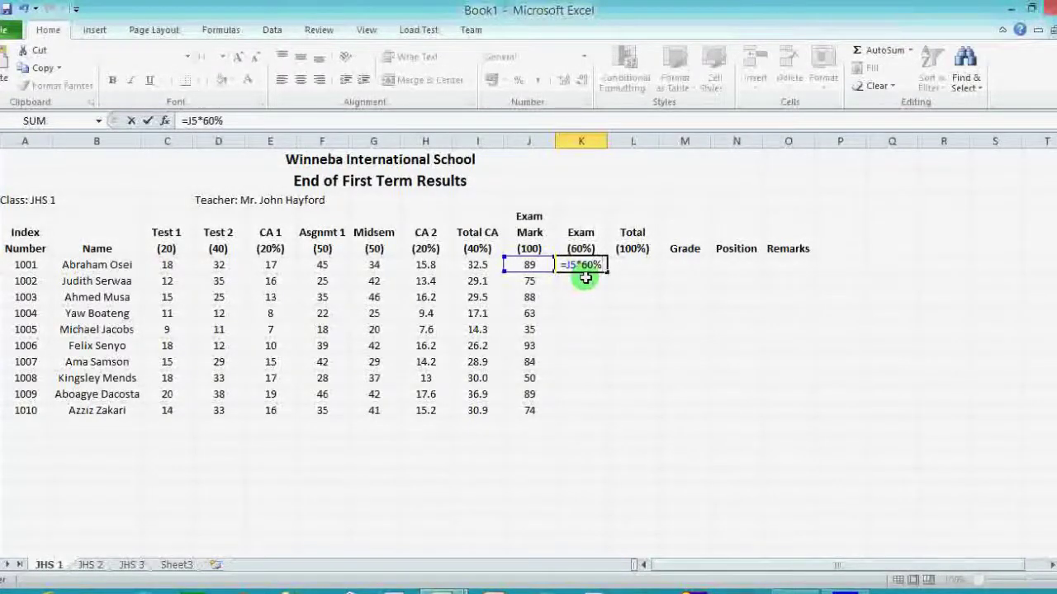
pyautogui.press('Return')
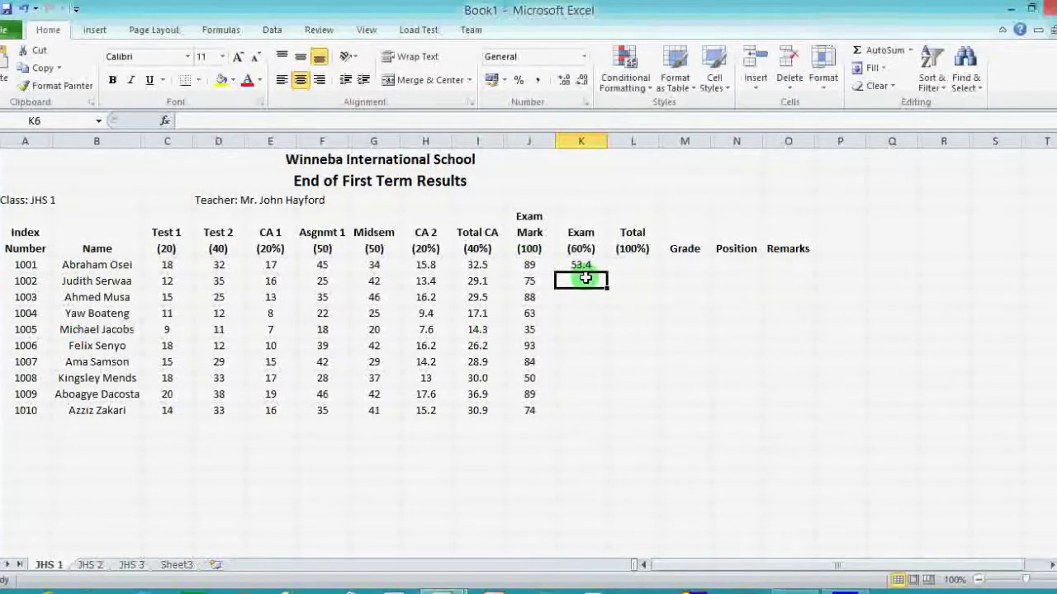
# Copy the =J5*60% formula down K5:K14, giving 53.4 to 44.4.
pyautogui.click(581, 264)
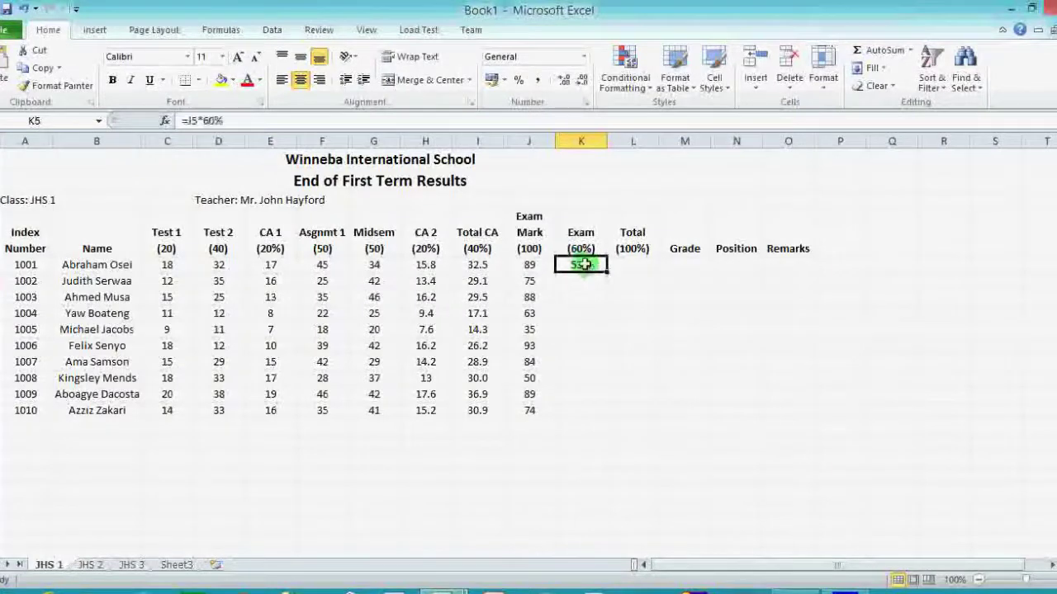
pyautogui.moveTo(608, 271); pyautogui.dragTo(611, 413)
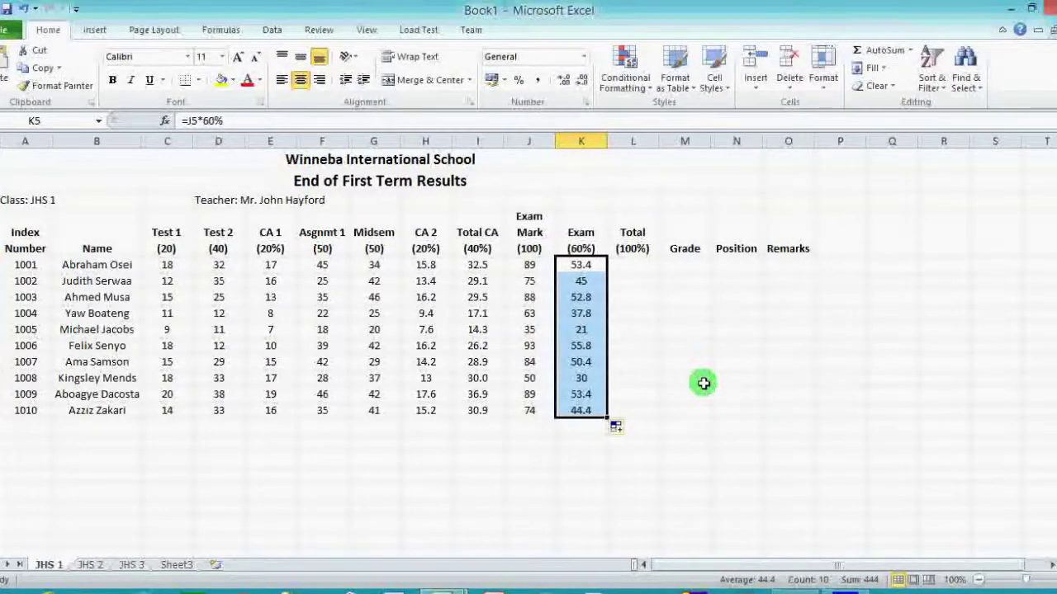
pyautogui.click(476, 248)
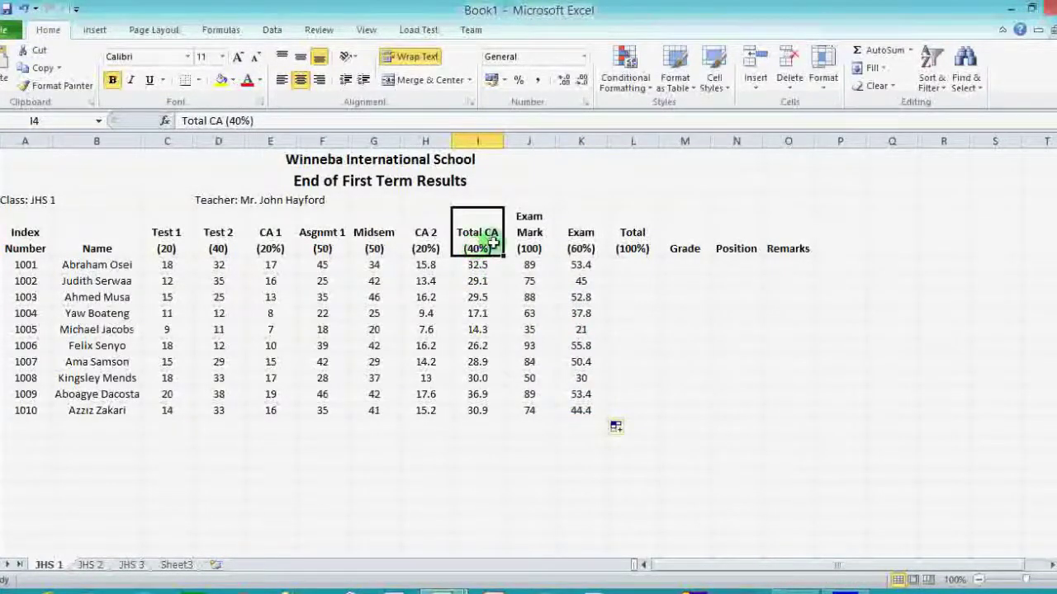
# Enter =I5+K5 in L5 (85.9) and copy it down to all ten students.
pyautogui.click(581, 241)
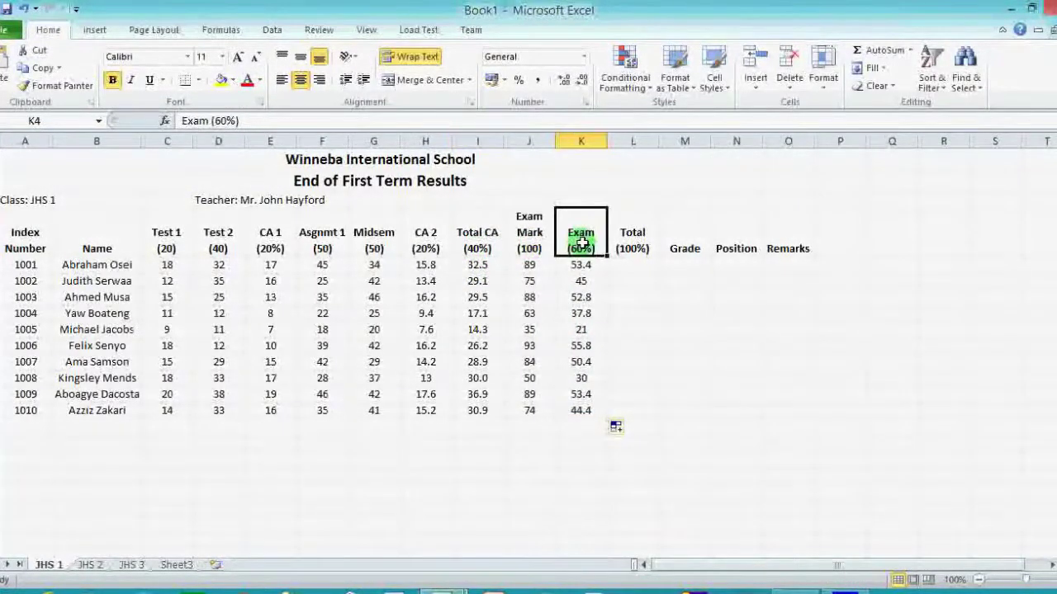
pyautogui.click(629, 261)
pyautogui.write('=')
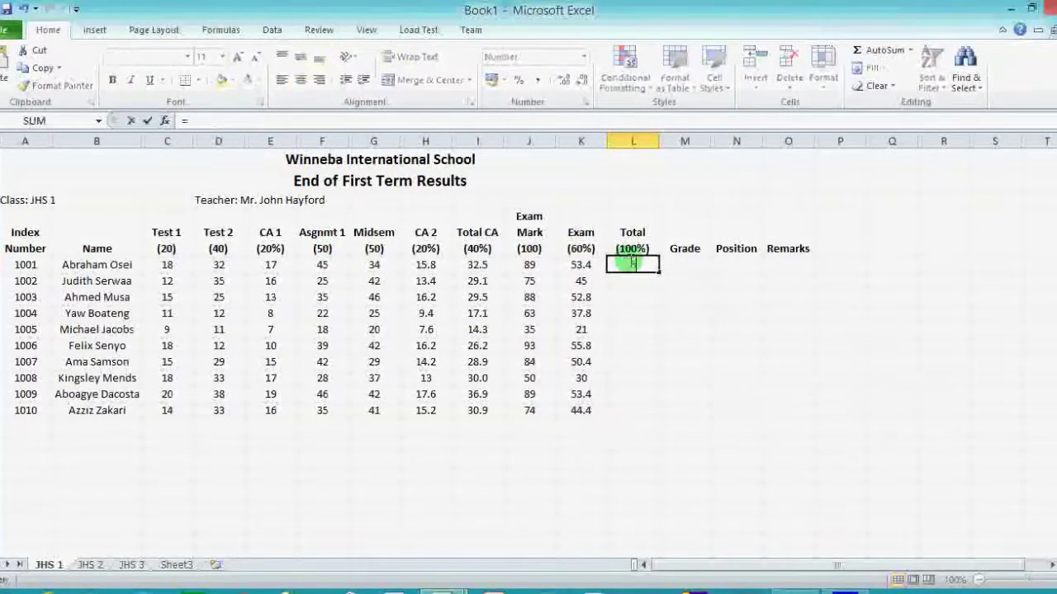
pyautogui.click(487, 266)
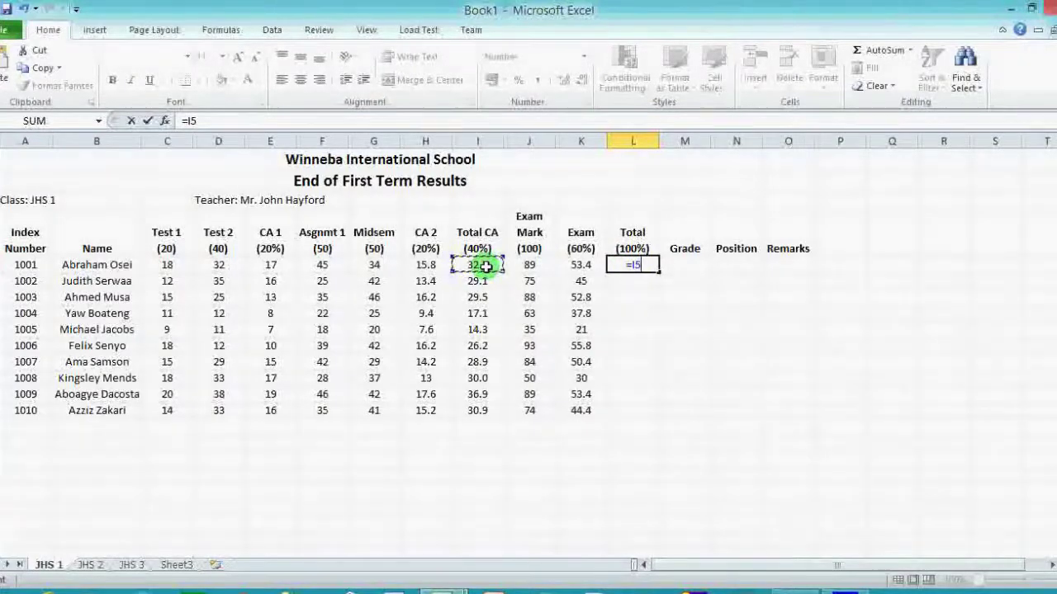
pyautogui.write('+')
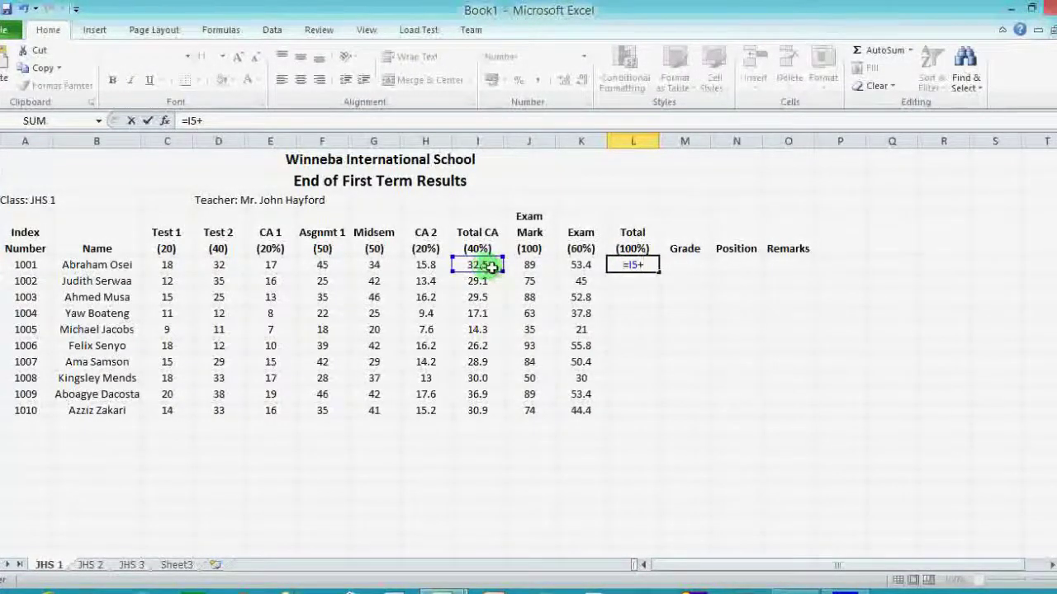
pyautogui.click(577, 266)
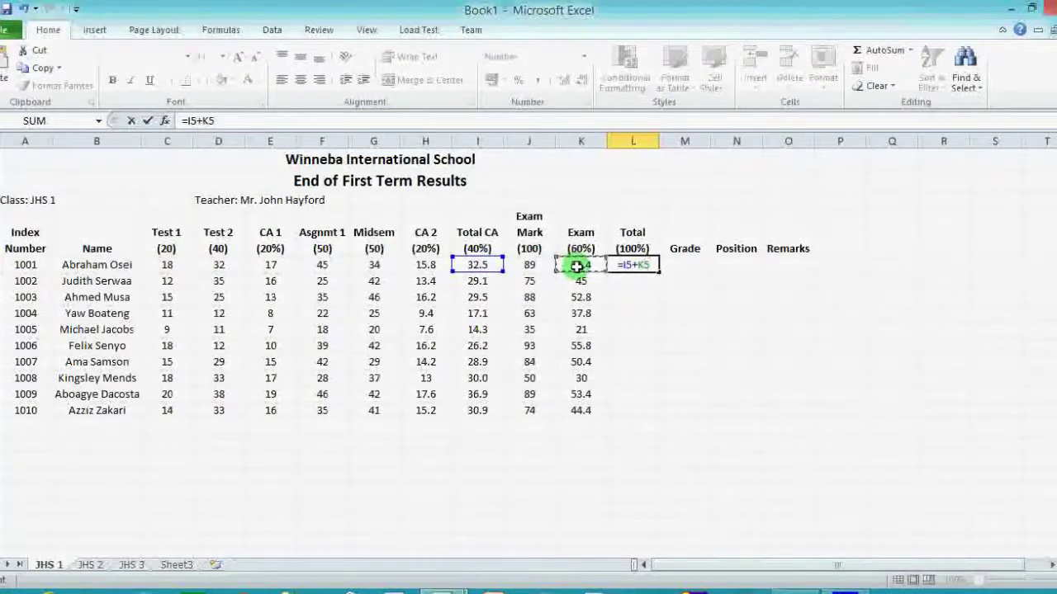
pyautogui.press('Return')
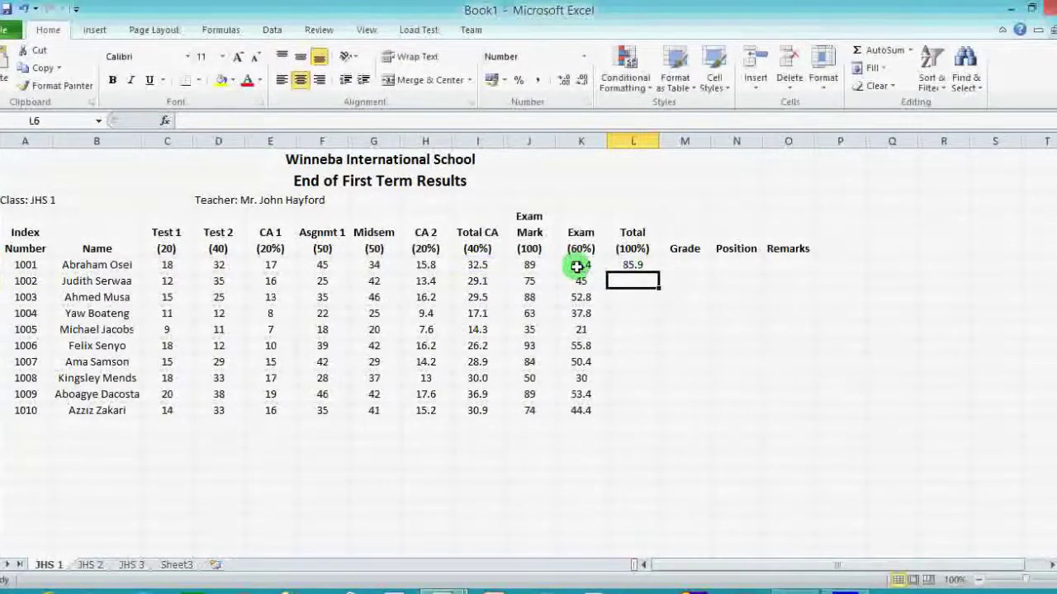
pyautogui.click(644, 264)
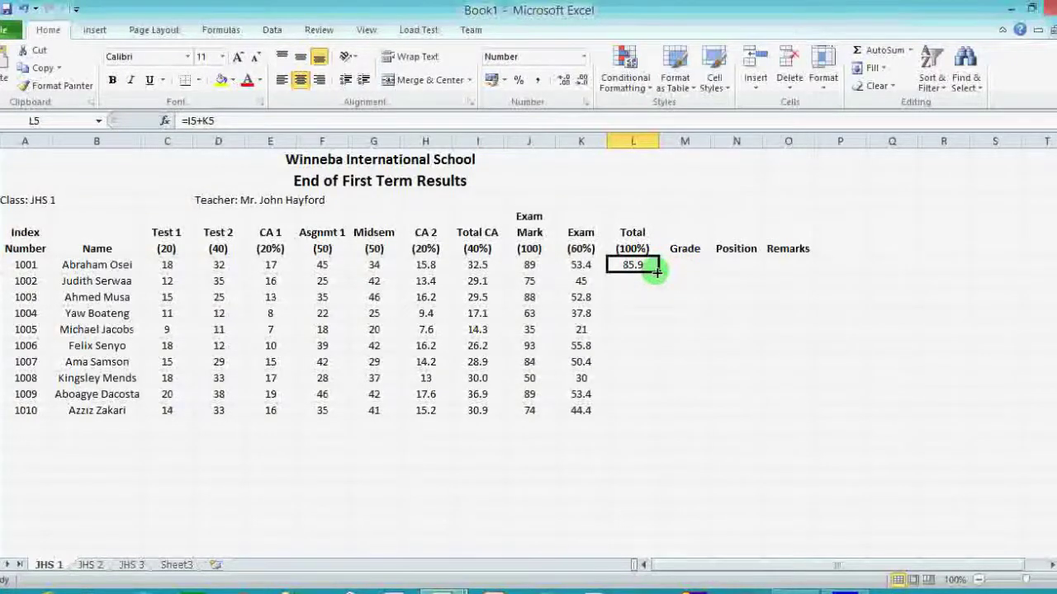
pyautogui.doubleClick(659, 274)
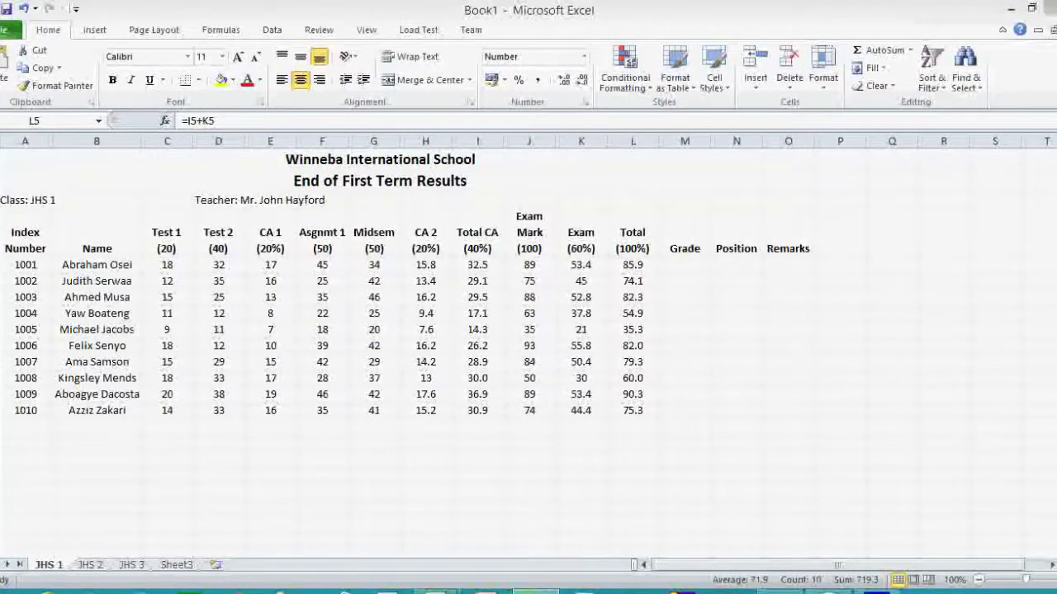
# Switch to the GRADE.txt grading scheme in Notepad.
pyautogui.hotkey('alt', 'Tab')
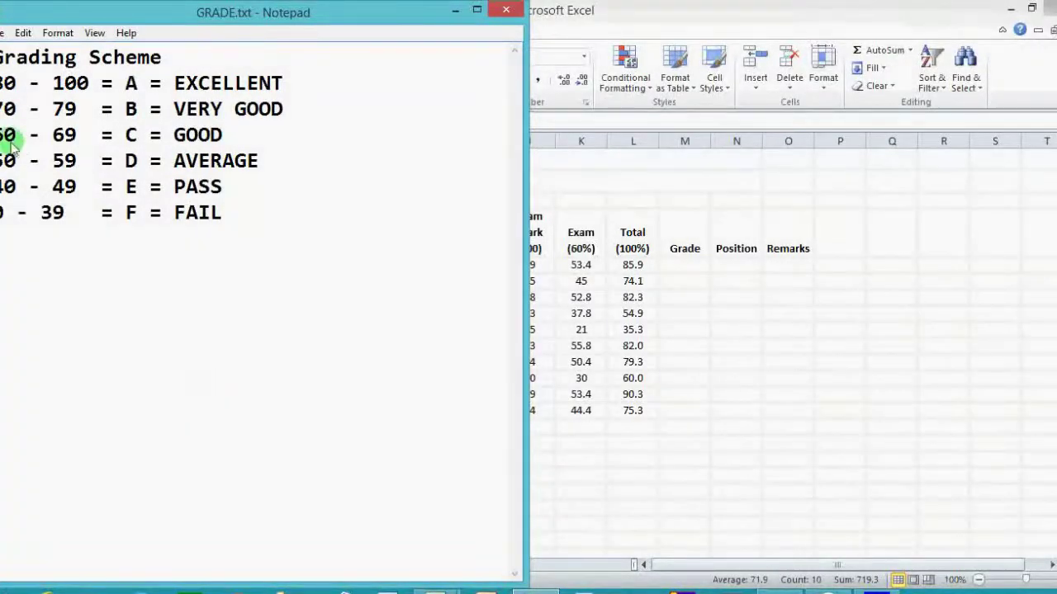
# Review the 80–100 A EXCELLENT and 70–79 B VERY GOOD bands in GRADE.txt.
pyautogui.moveTo(4, 85); pyautogui.dragTo(93, 95)
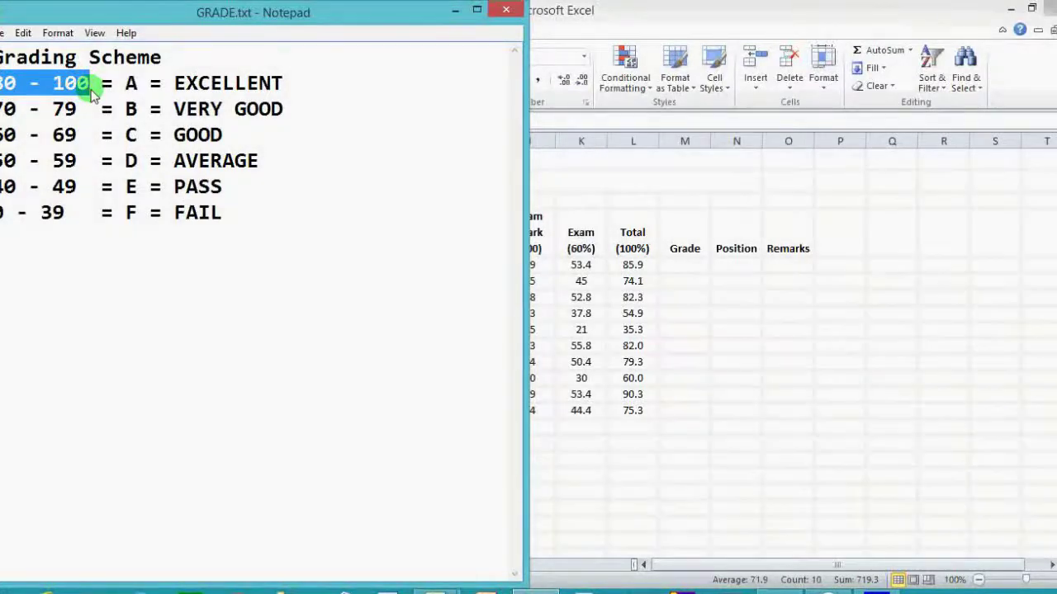
pyautogui.click(129, 84)
pyautogui.moveTo(128, 85); pyautogui.dragTo(136, 86)
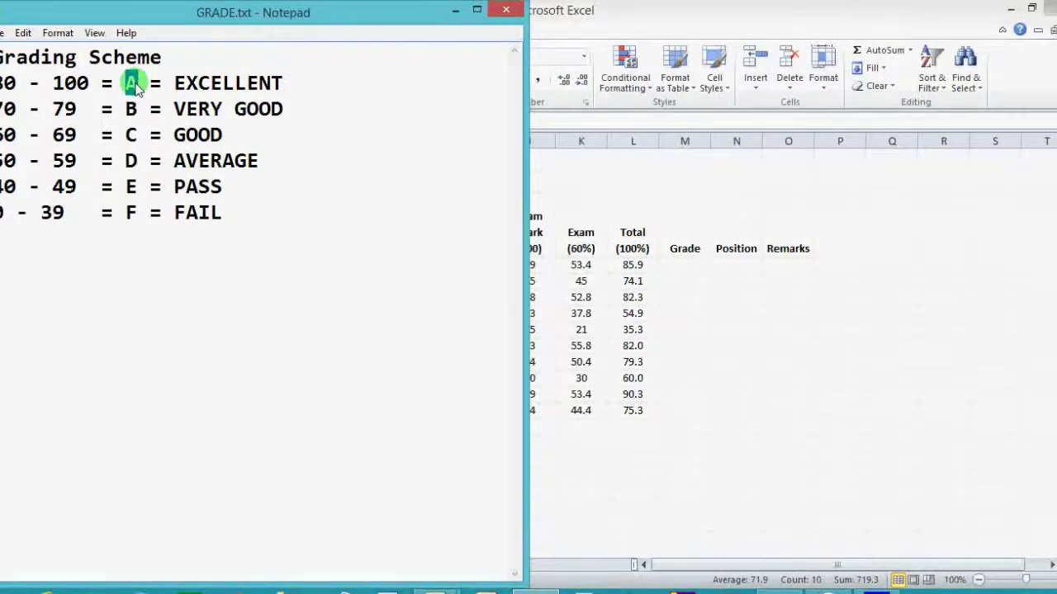
pyautogui.click(175, 84)
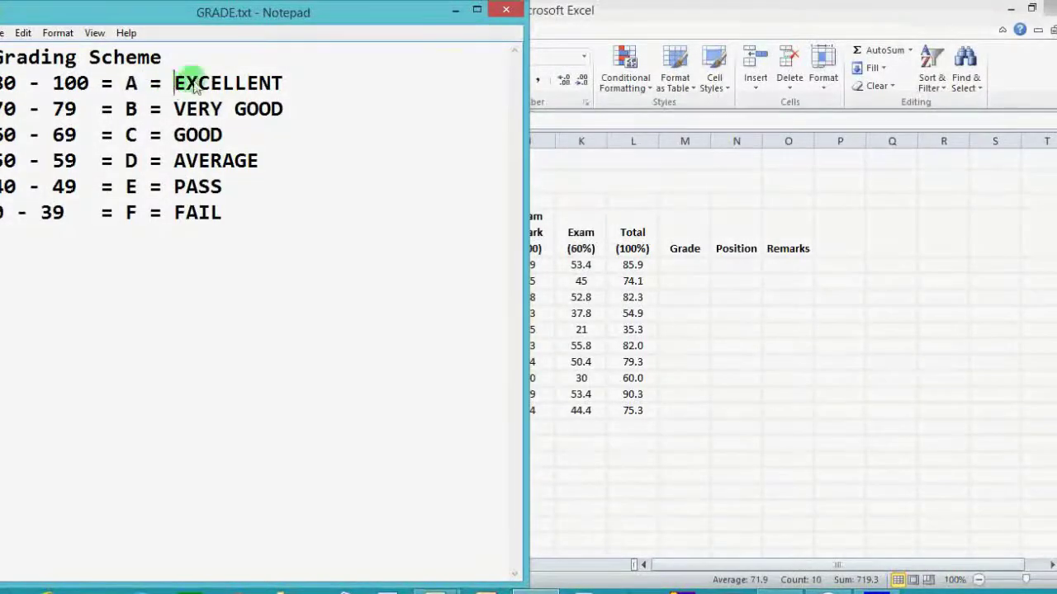
pyautogui.moveTo(192, 86); pyautogui.dragTo(282, 85)
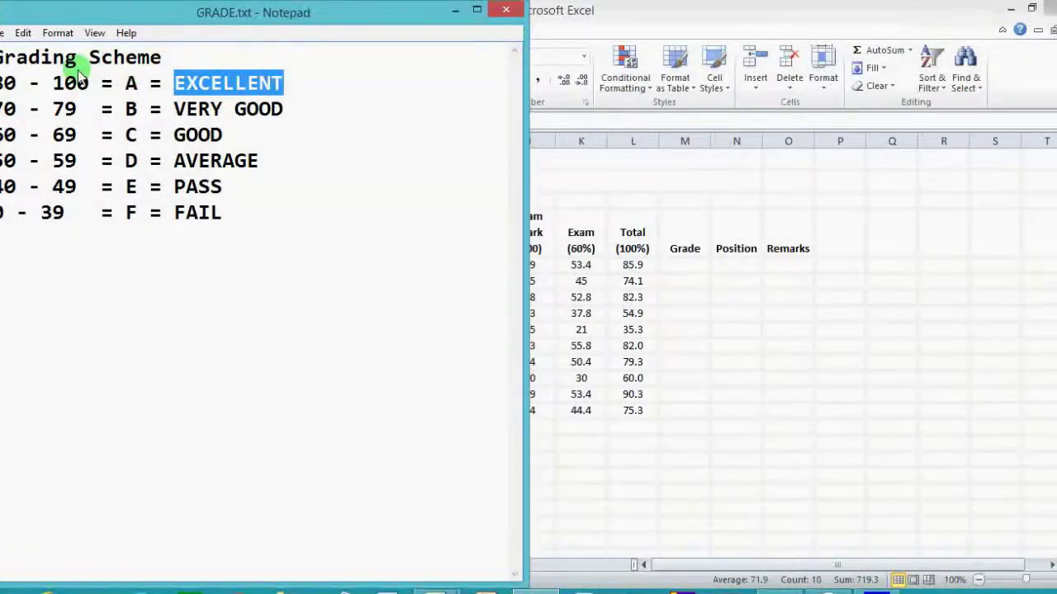
pyautogui.click(3, 110)
pyautogui.moveTo(3, 109); pyautogui.dragTo(75, 117)
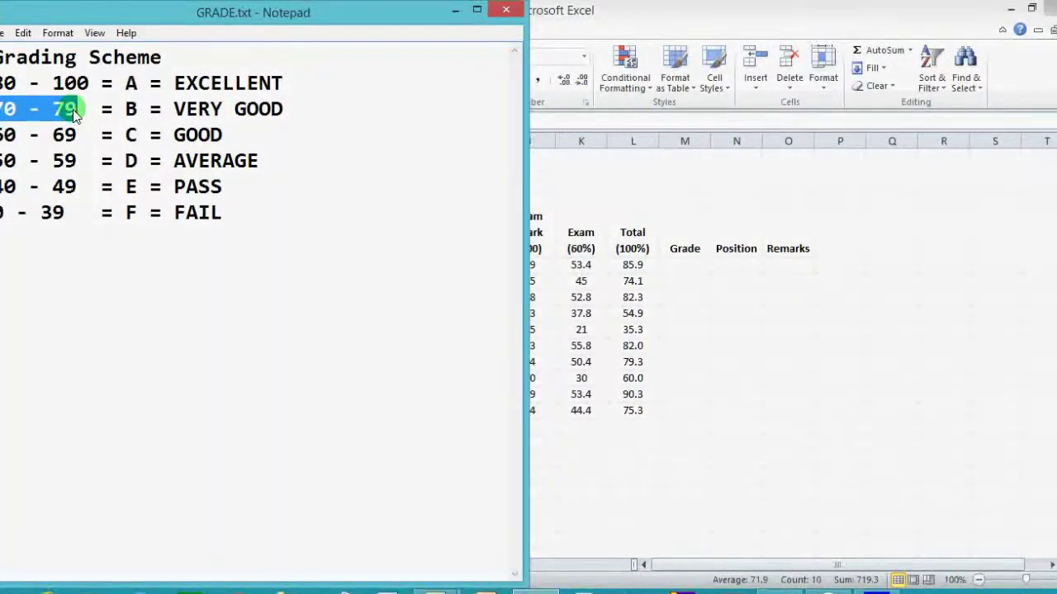
pyautogui.doubleClick(131, 109)
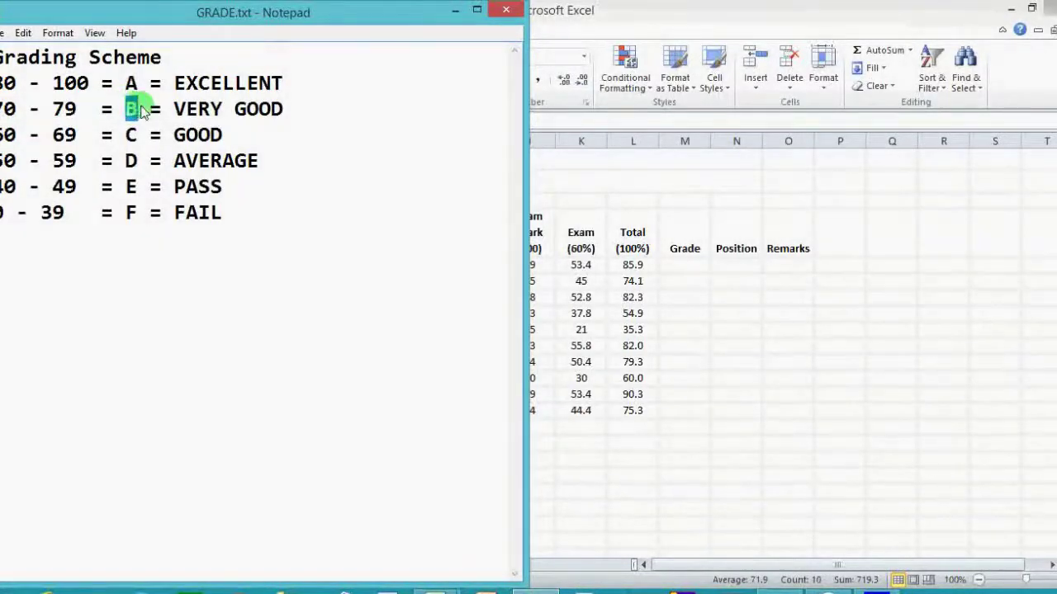
pyautogui.moveTo(174, 110); pyautogui.dragTo(288, 115)
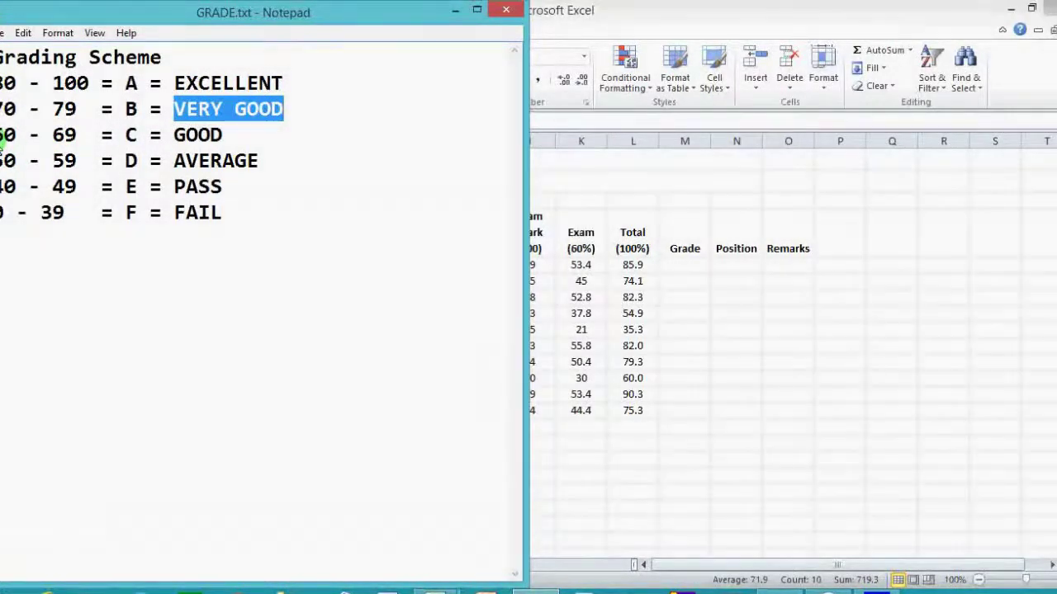
# Review the 60–69 C GOOD through 0–39 F FAIL bands, then return to Excel.
pyautogui.click(3, 143)
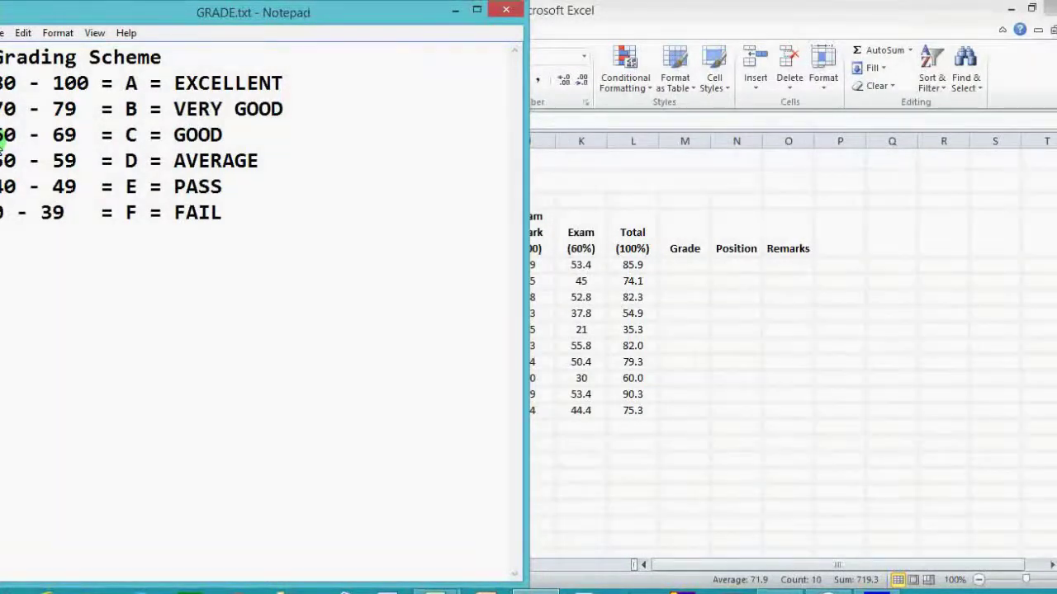
pyautogui.moveTo(3, 142); pyautogui.dragTo(73, 137)
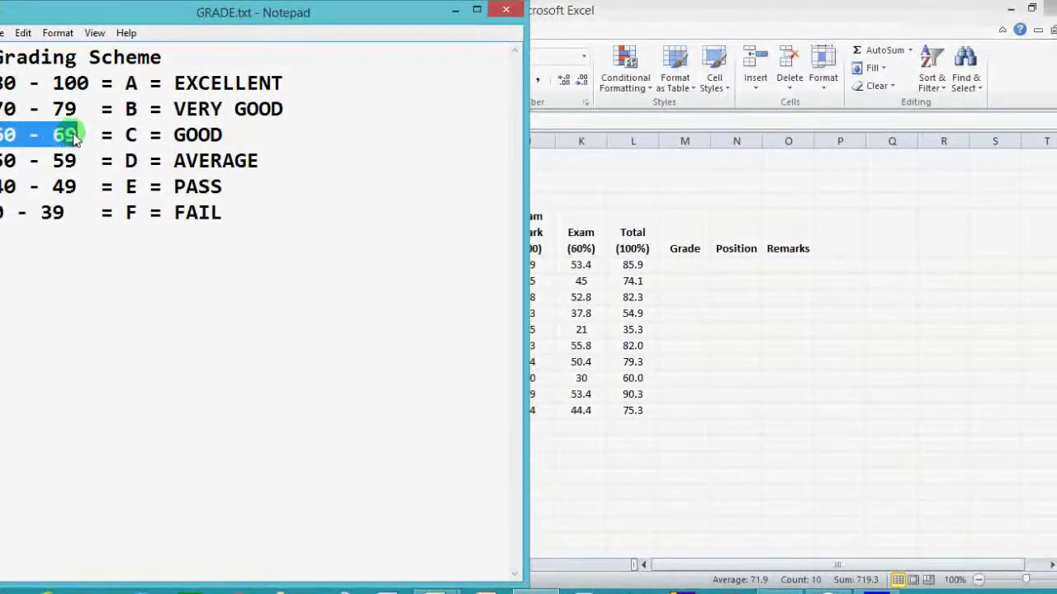
pyautogui.doubleClick(131, 135)
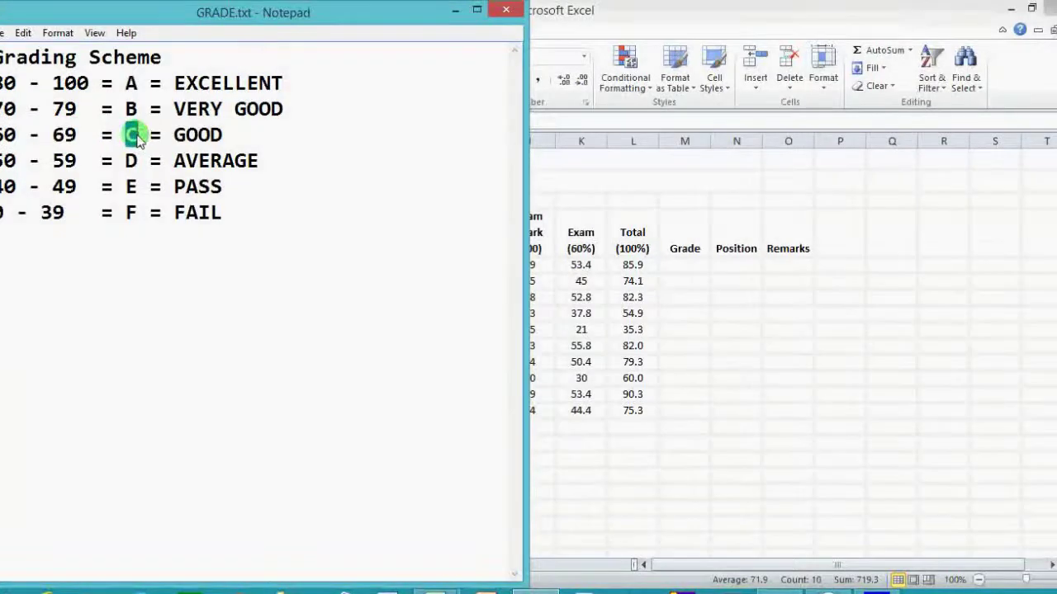
pyautogui.moveTo(175, 136); pyautogui.dragTo(227, 144)
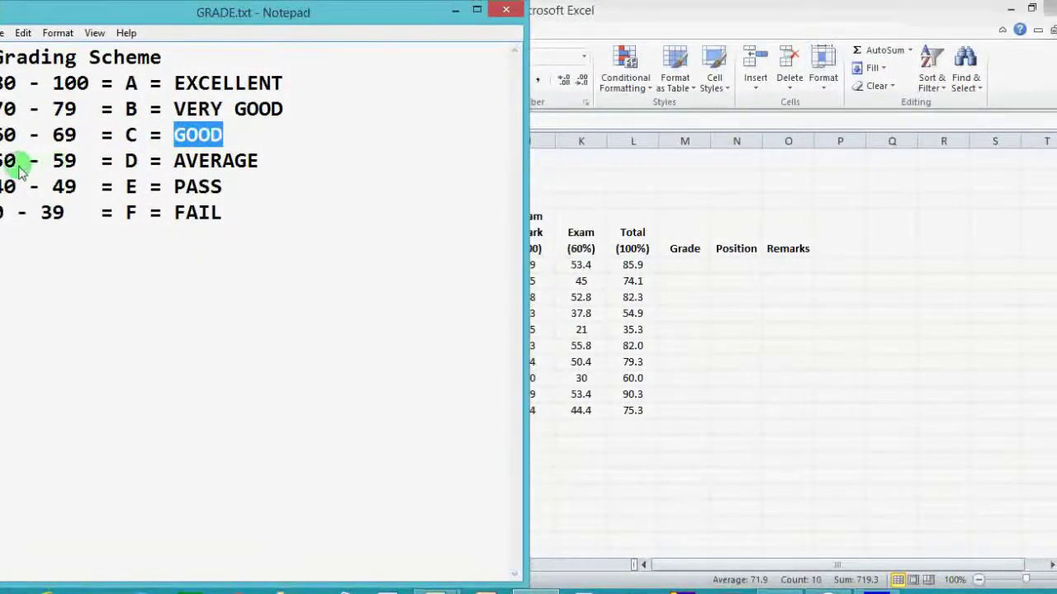
pyautogui.moveTo(10, 160); pyautogui.dragTo(71, 192)
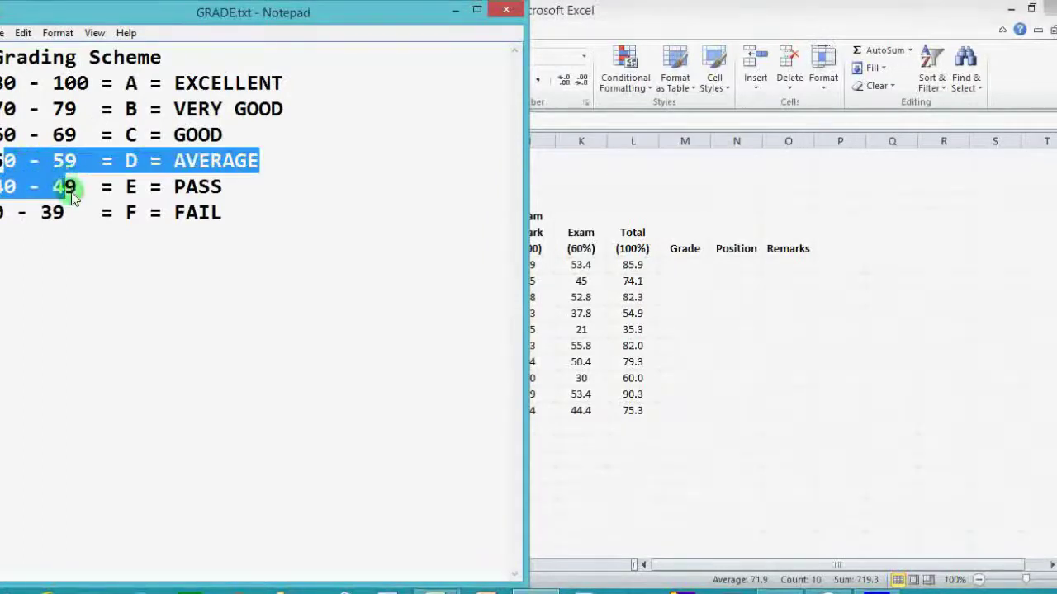
pyautogui.moveTo(5, 213); pyautogui.dragTo(64, 217)
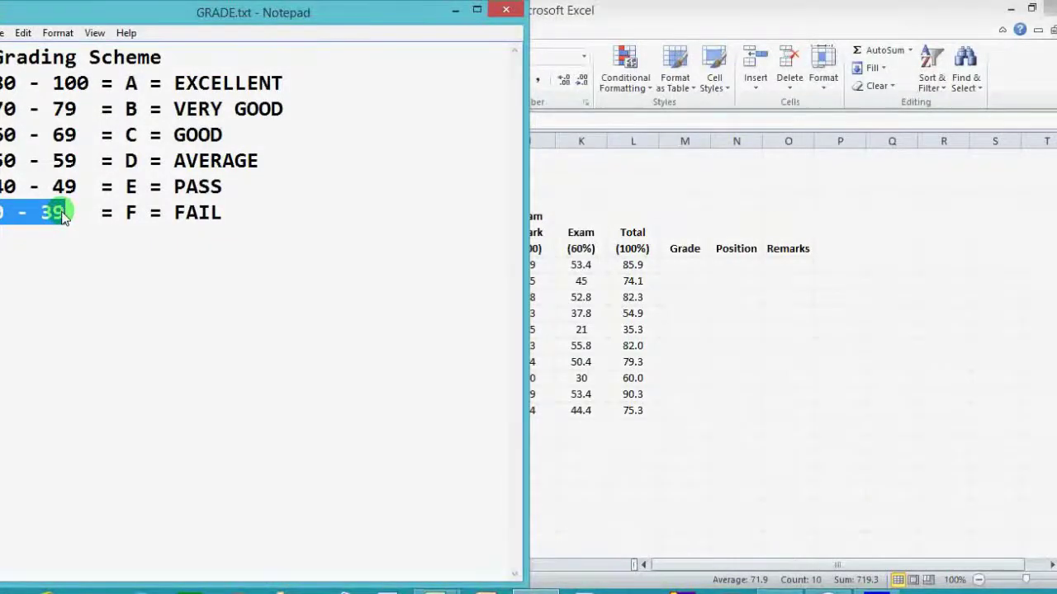
pyautogui.click(130, 213)
pyautogui.doubleClick(130, 213)
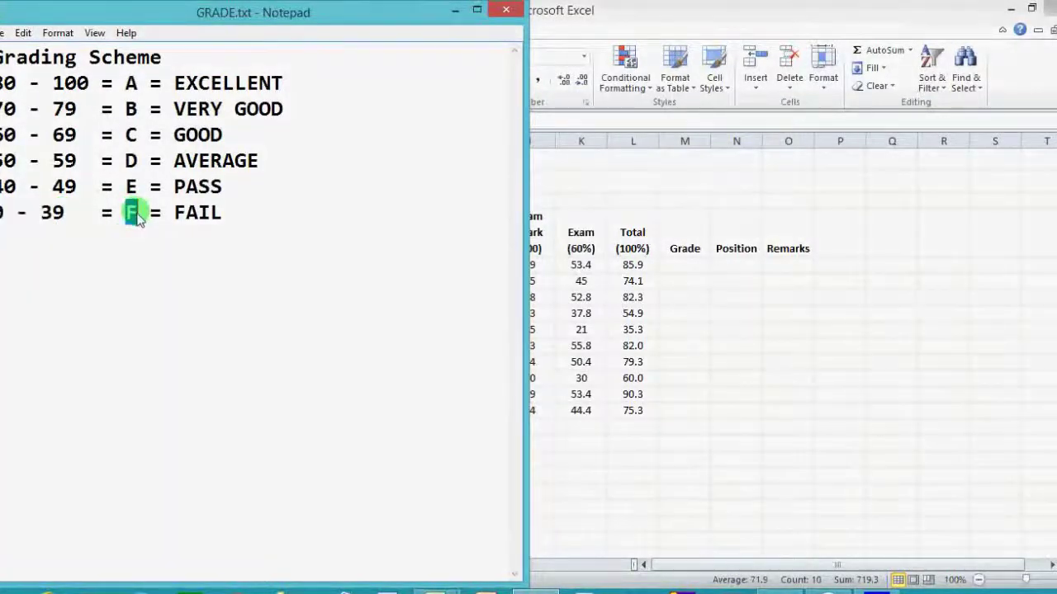
pyautogui.moveTo(214, 212); pyautogui.dragTo(225, 213)
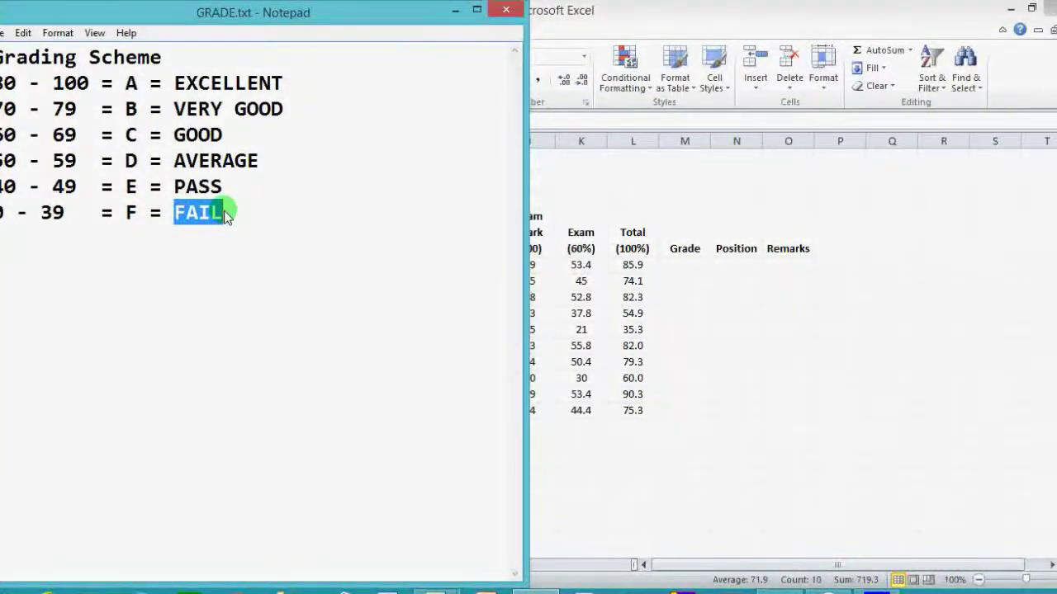
pyautogui.hotkey('alt', 'Tab')
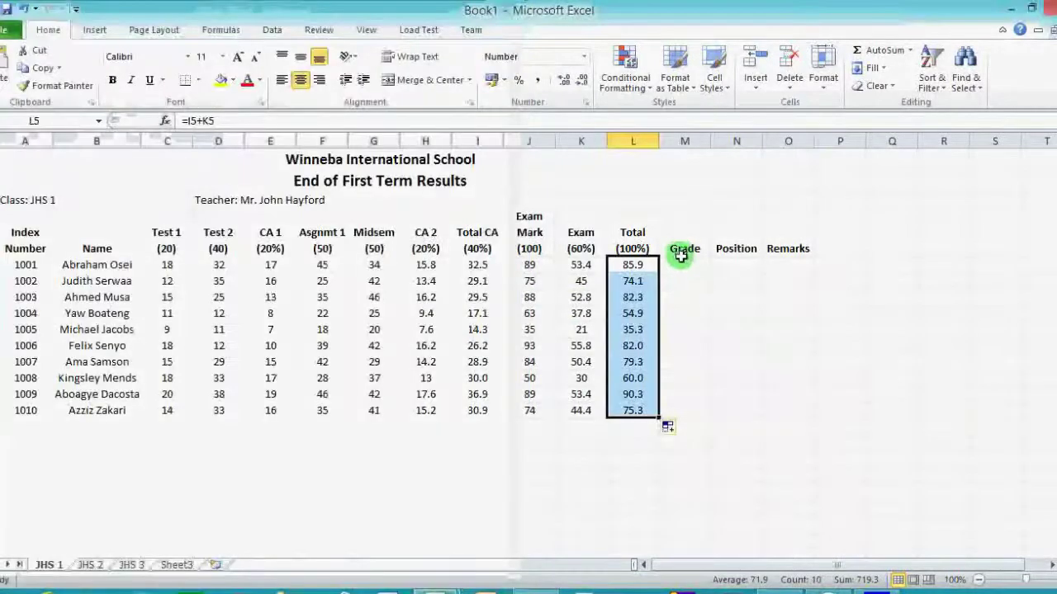
# Begin a formula with = in Grade cell M5 for student 1001.
pyautogui.click(682, 262)
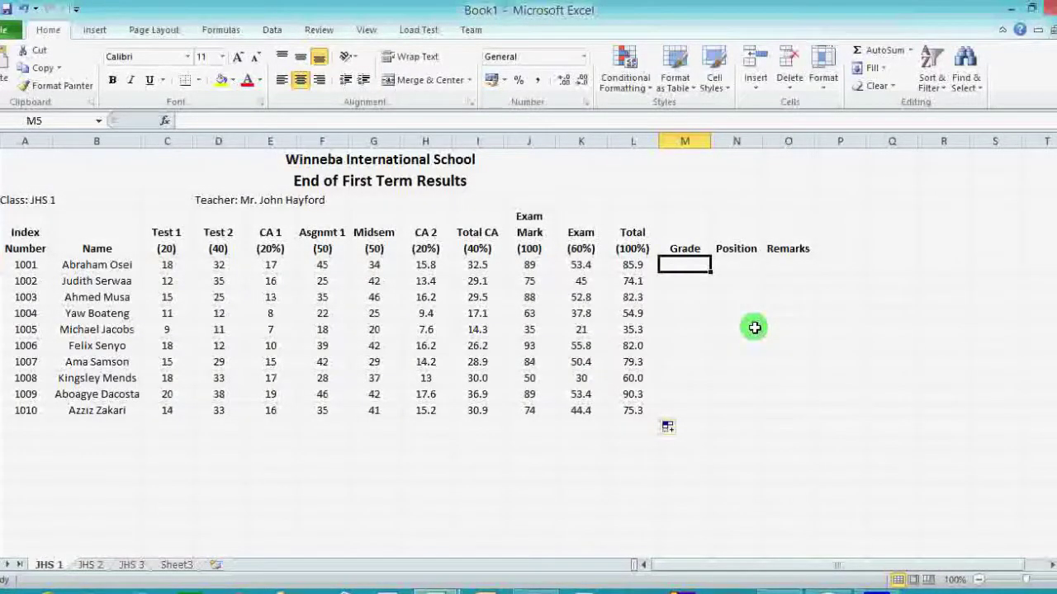
pyautogui.write('=')
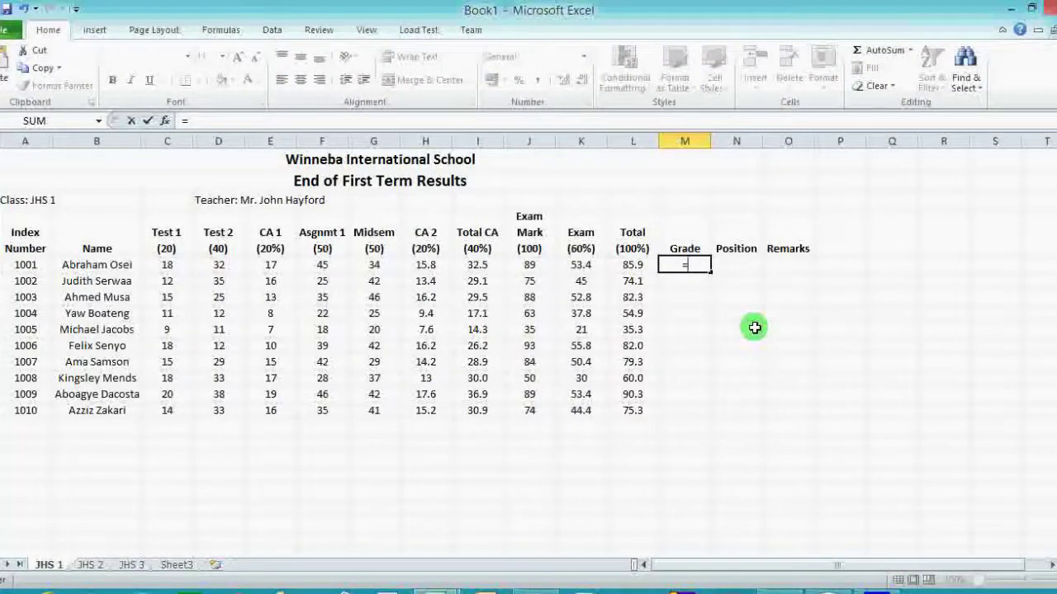
# Type =IF(L5>=80,"A",IF(L5>=70,"B" into M5, switching keyboard layout for proper quotes.
pyautogui.write('I')
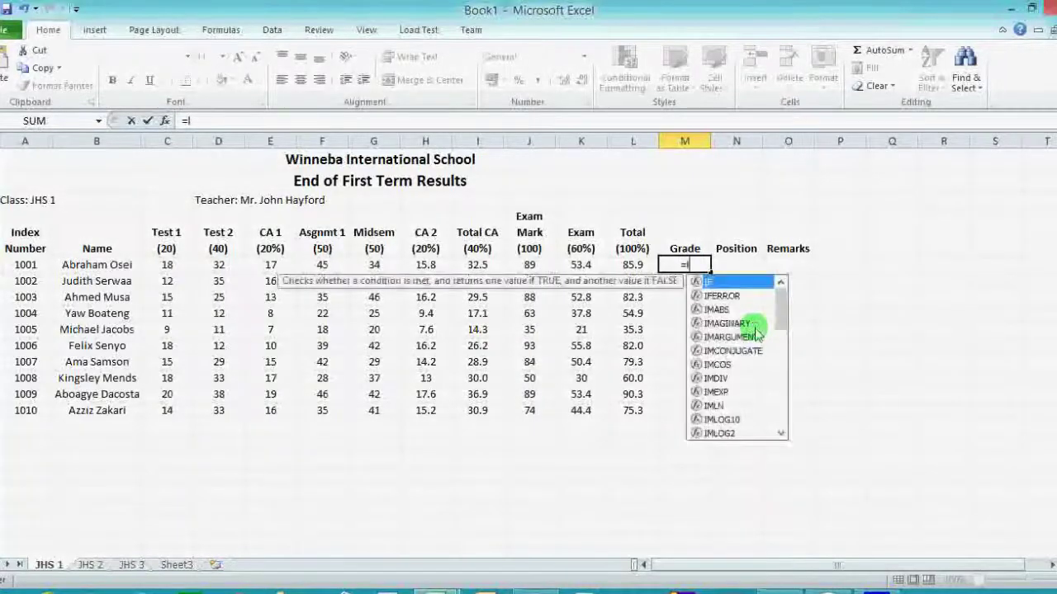
pyautogui.write('F(')
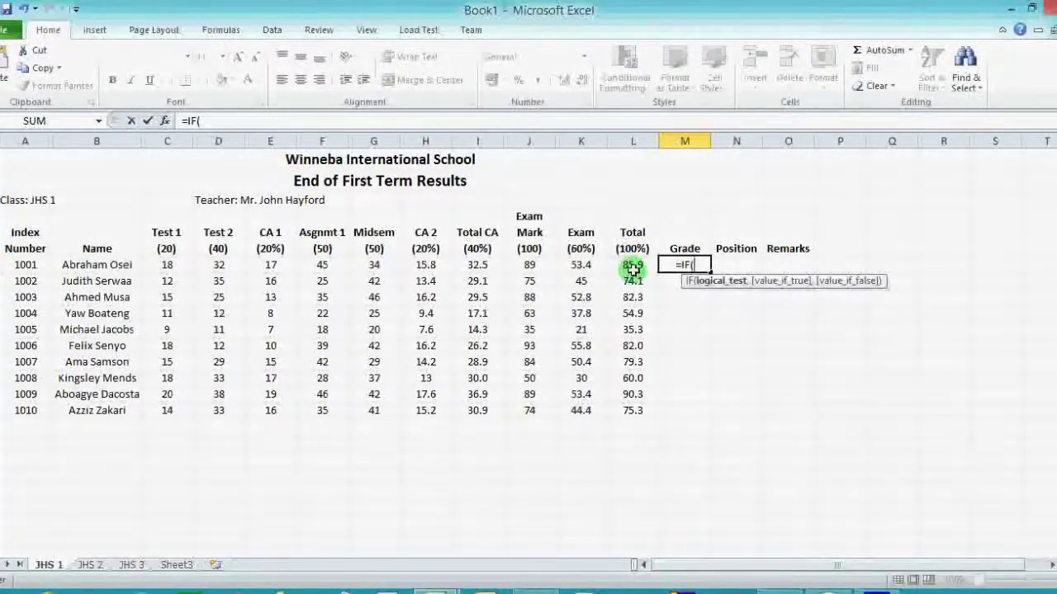
pyautogui.click(631, 266)
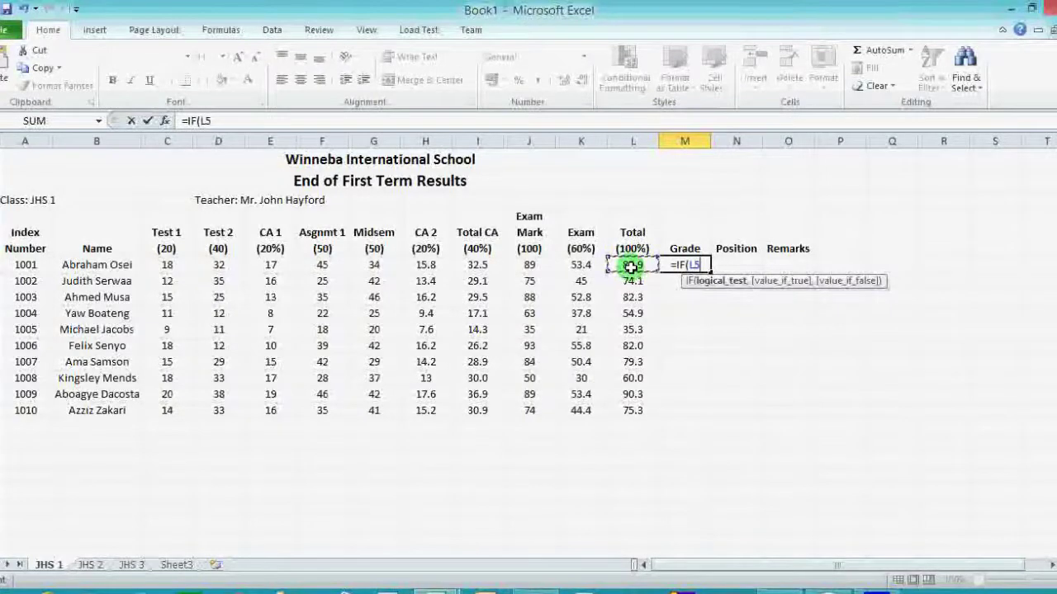
pyautogui.write('>=')
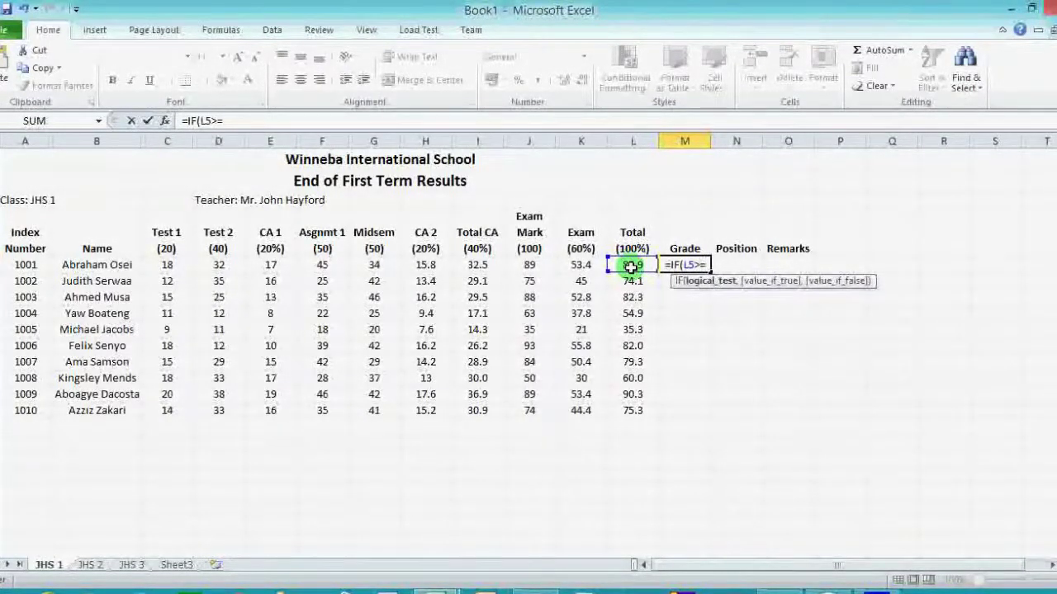
pyautogui.write('80')
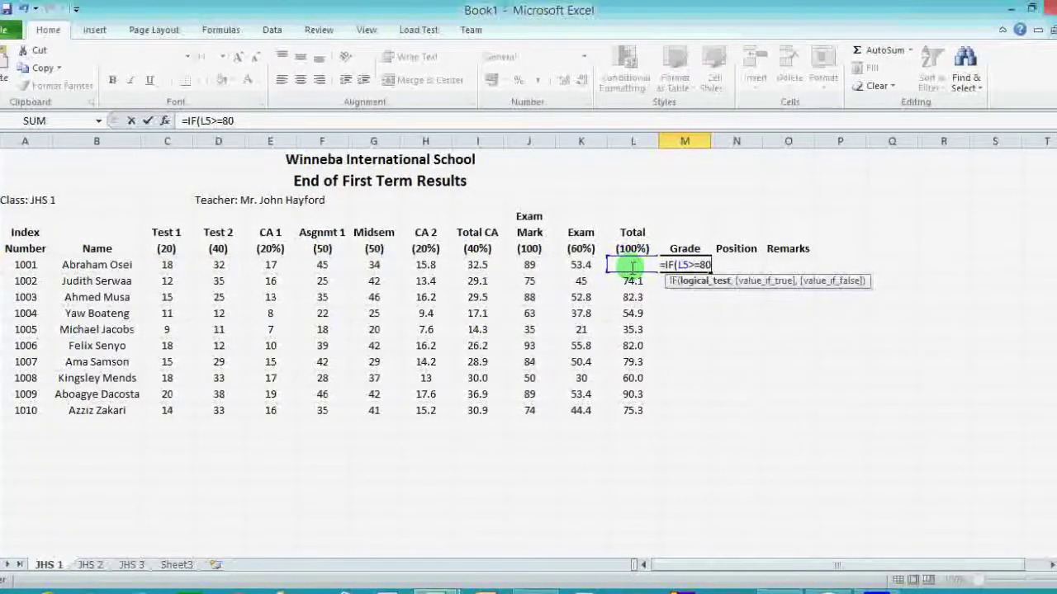
pyautogui.write(',')
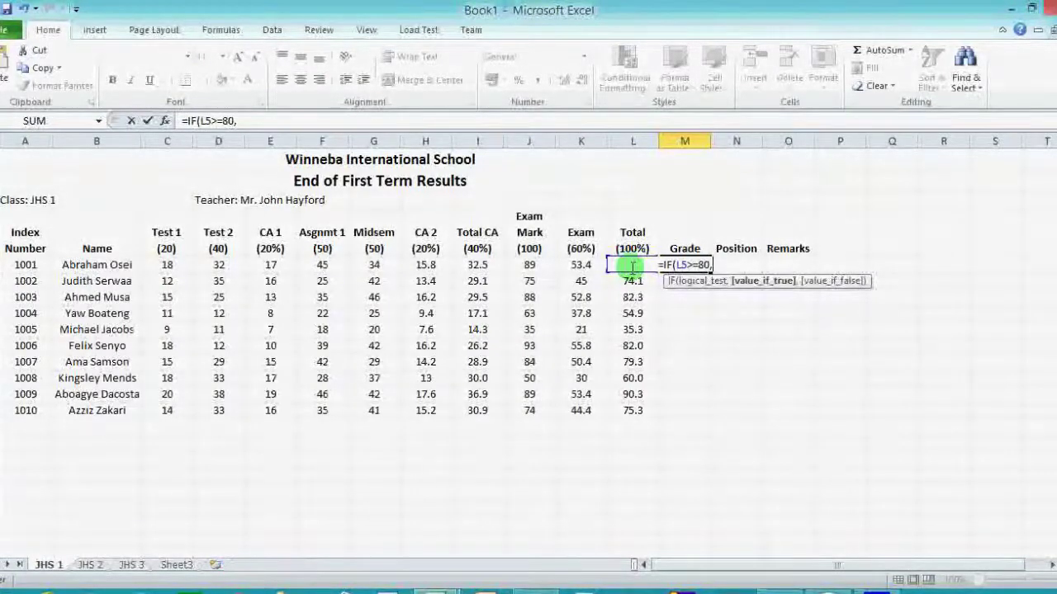
pyautogui.write('"')
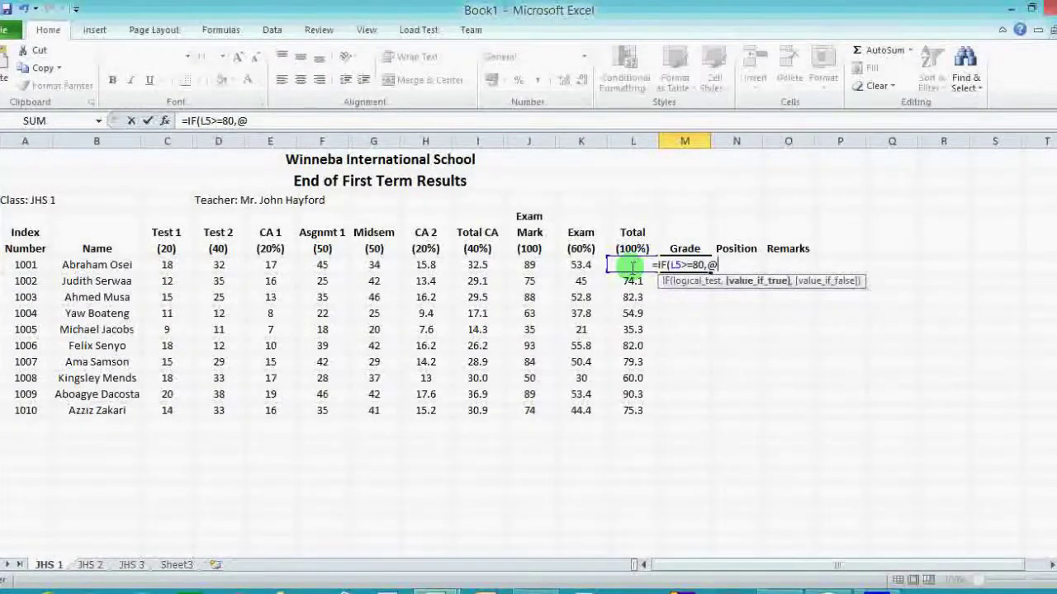
pyautogui.press('BackSpace')
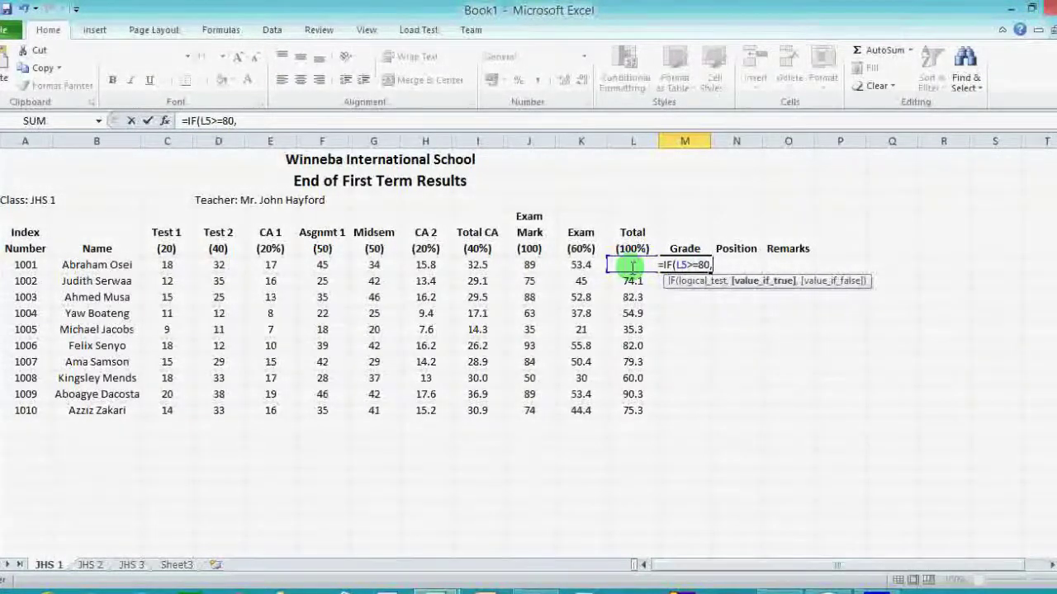
pyautogui.press('super+space')
pyautogui.write('"')
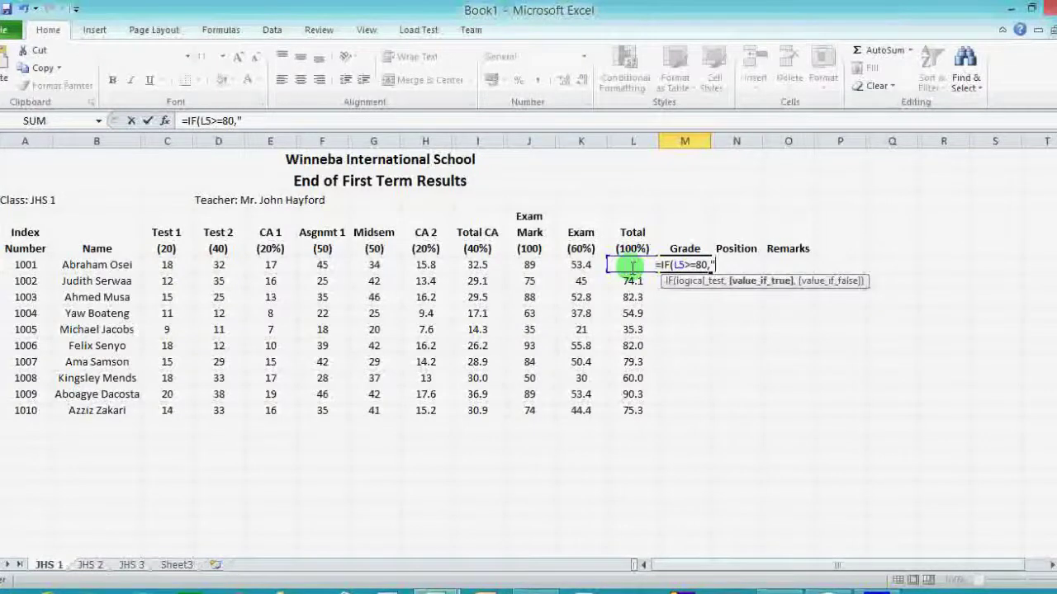
pyautogui.write('A')
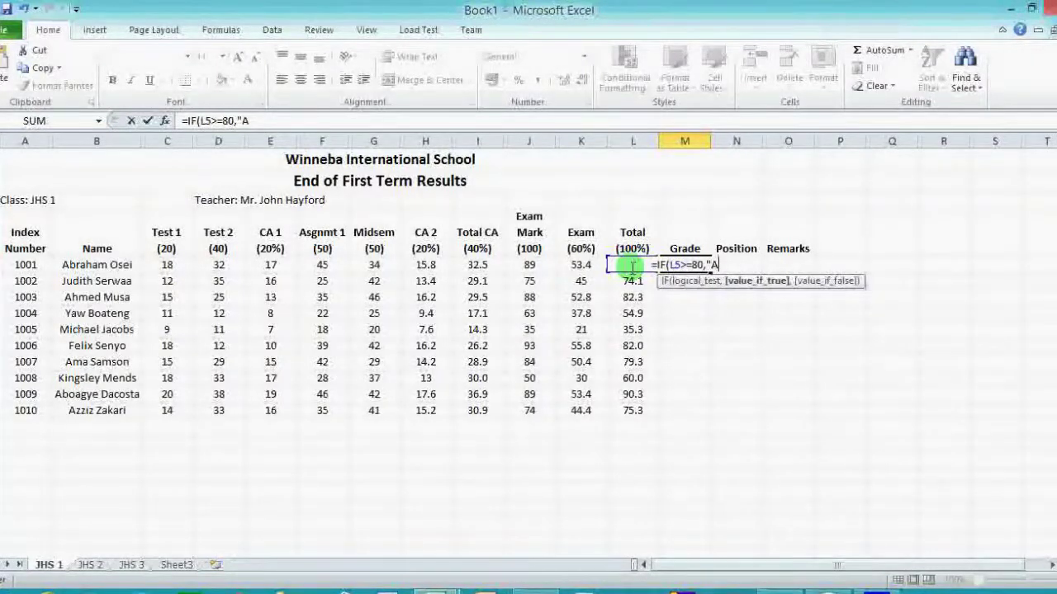
pyautogui.write('"')
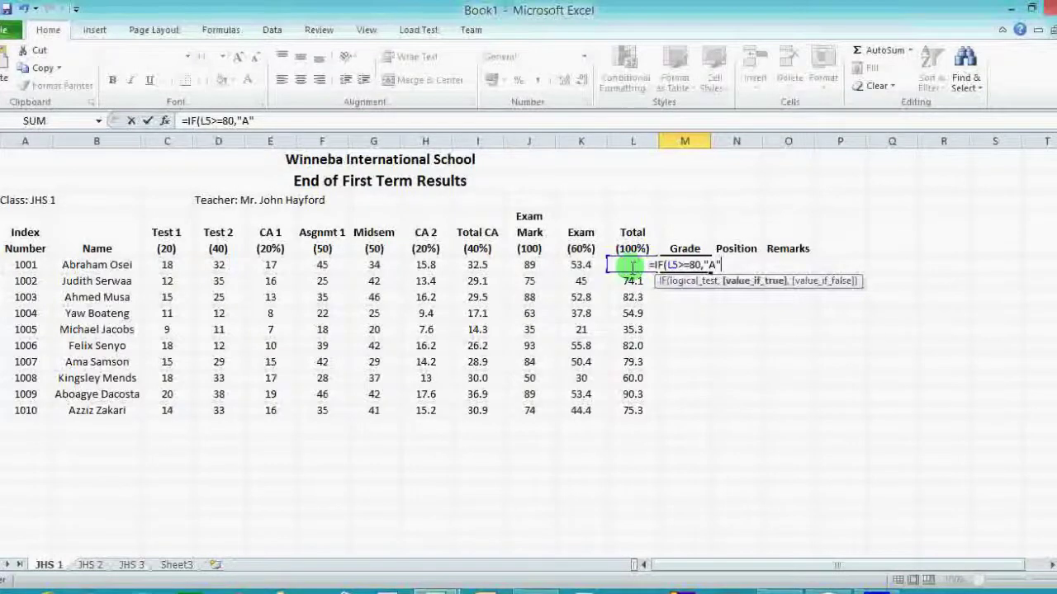
pyautogui.write(',')
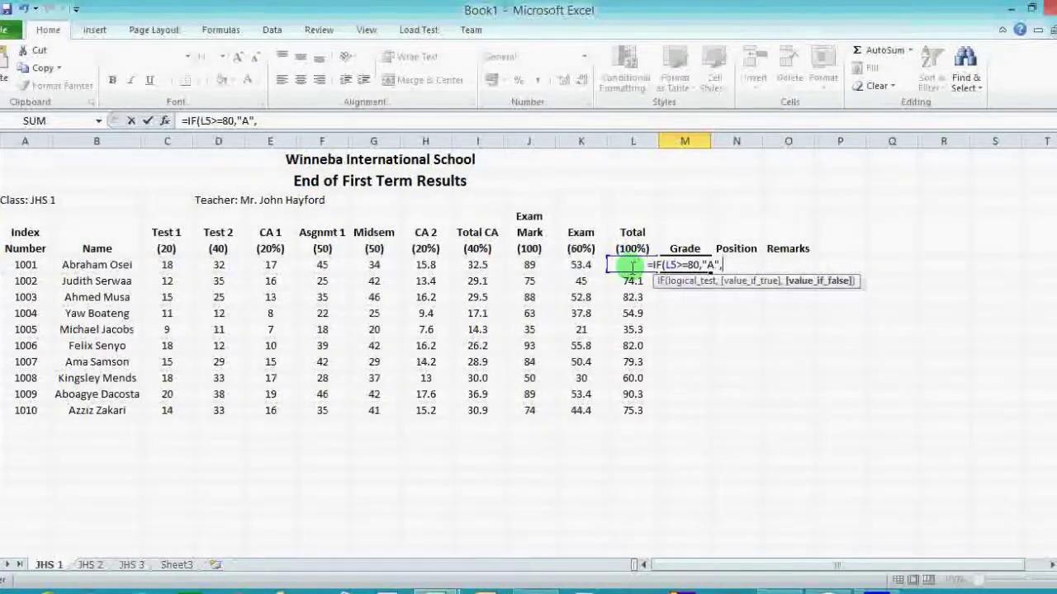
pyautogui.write('IF')
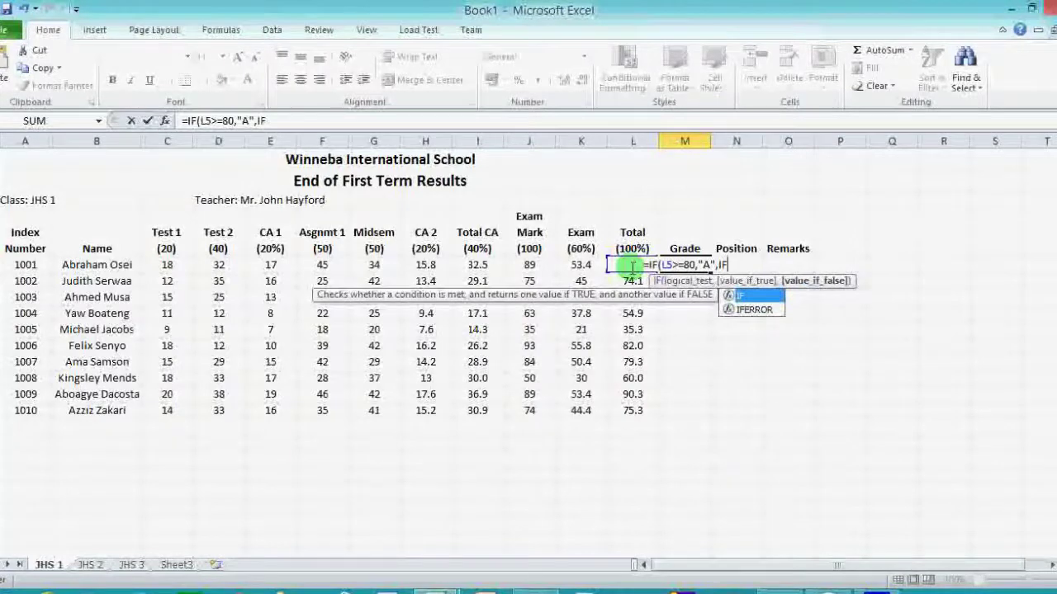
pyautogui.write('(')
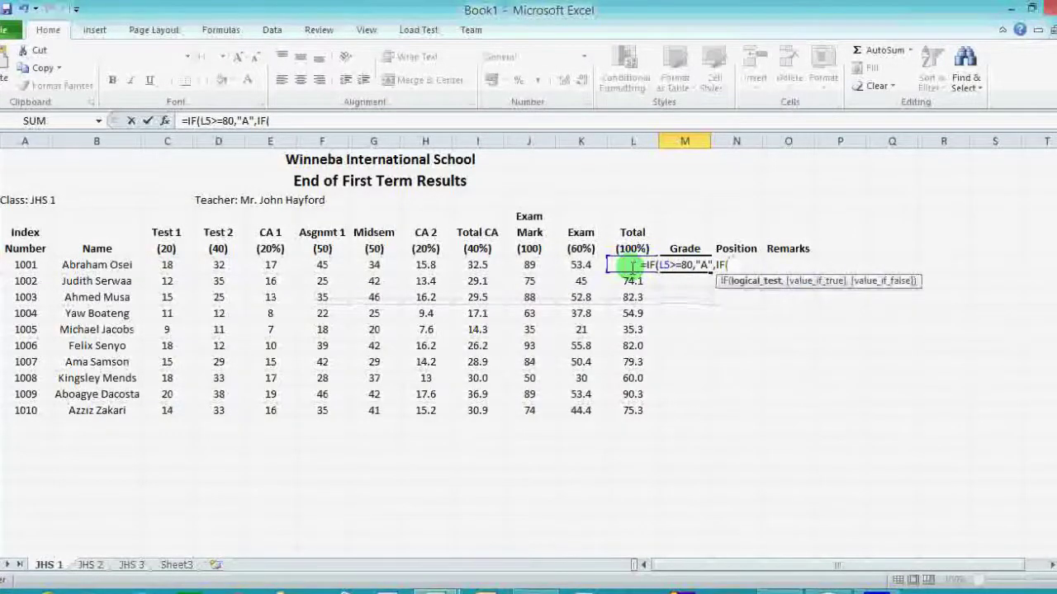
pyautogui.write('L5')
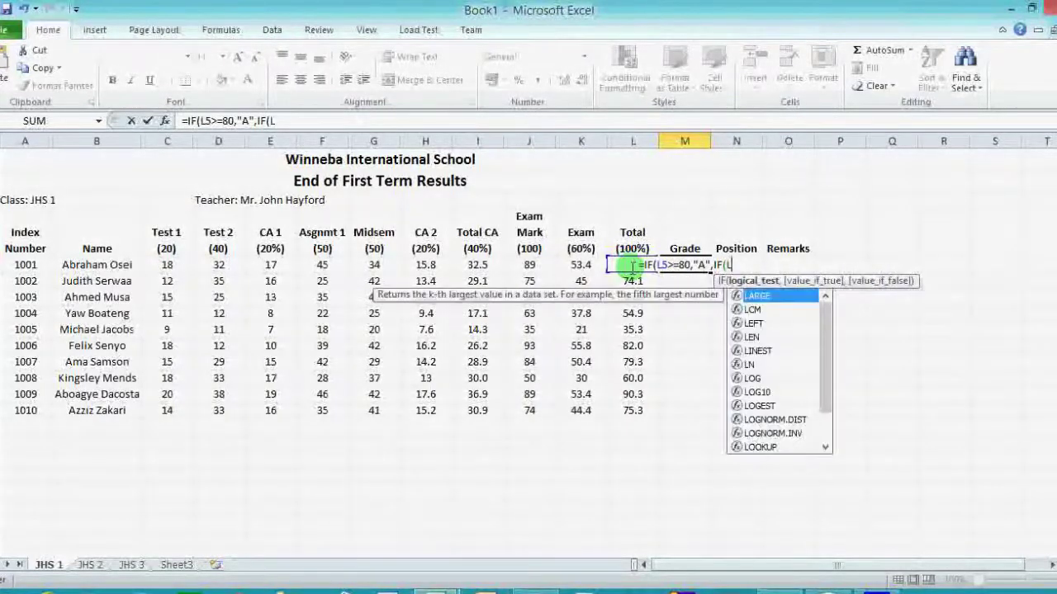
pyautogui.write('>')
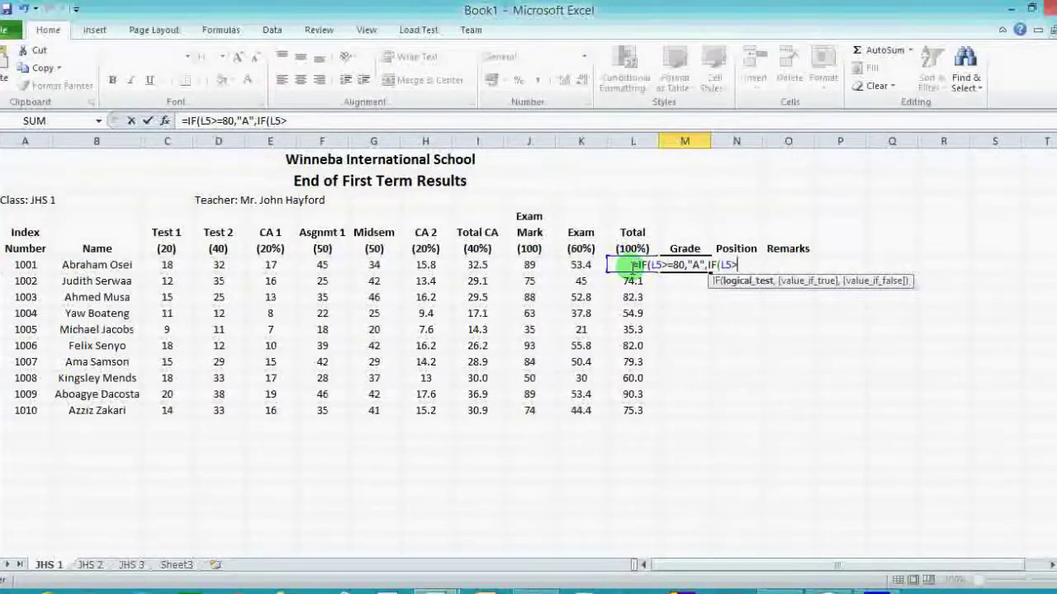
pyautogui.write('=')
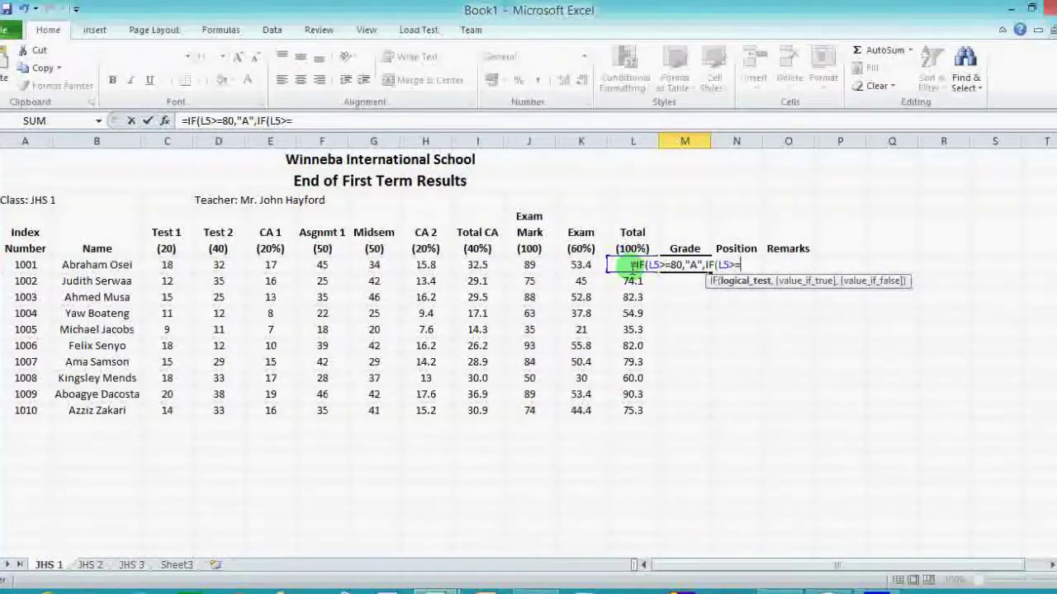
pyautogui.write('70')
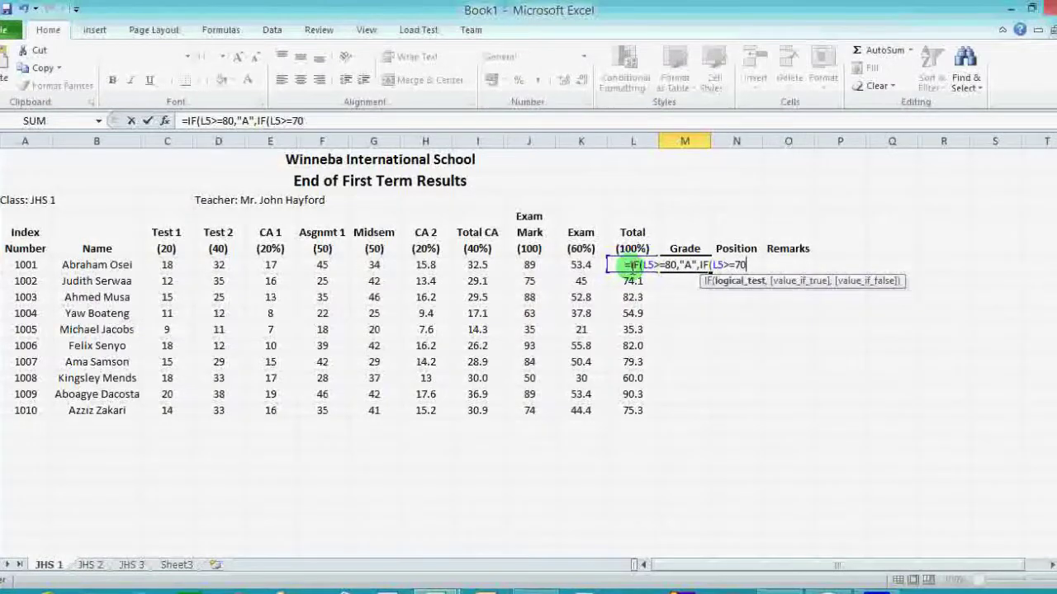
pyautogui.write(',"B"')
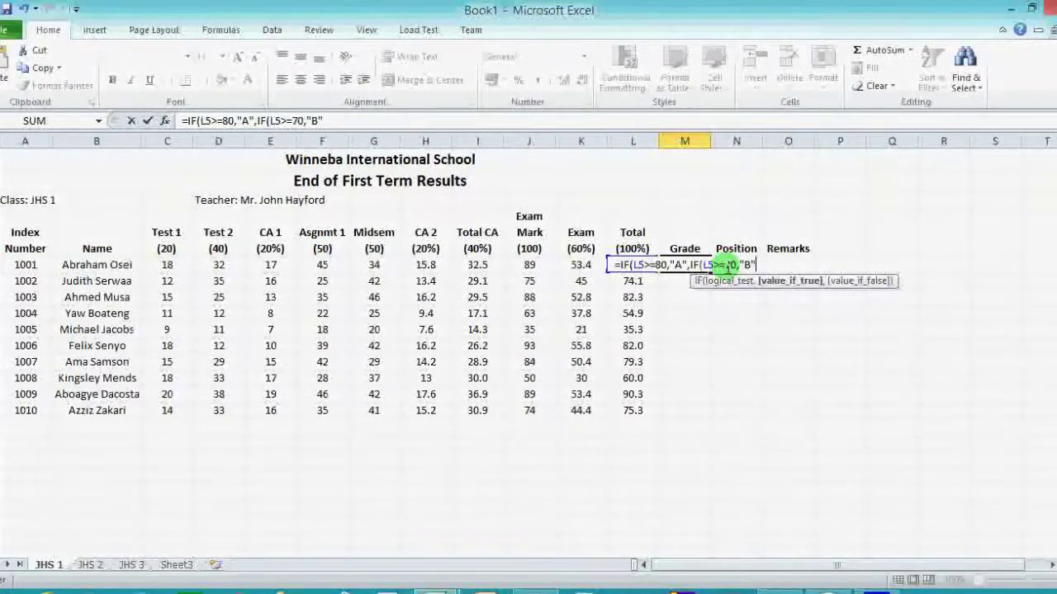
# Append ,IF(L5>=60,"C",IF(L5>=50,"D",IF(L5>=40,"E" to M5's nested grade formula.
pyautogui.write(',')
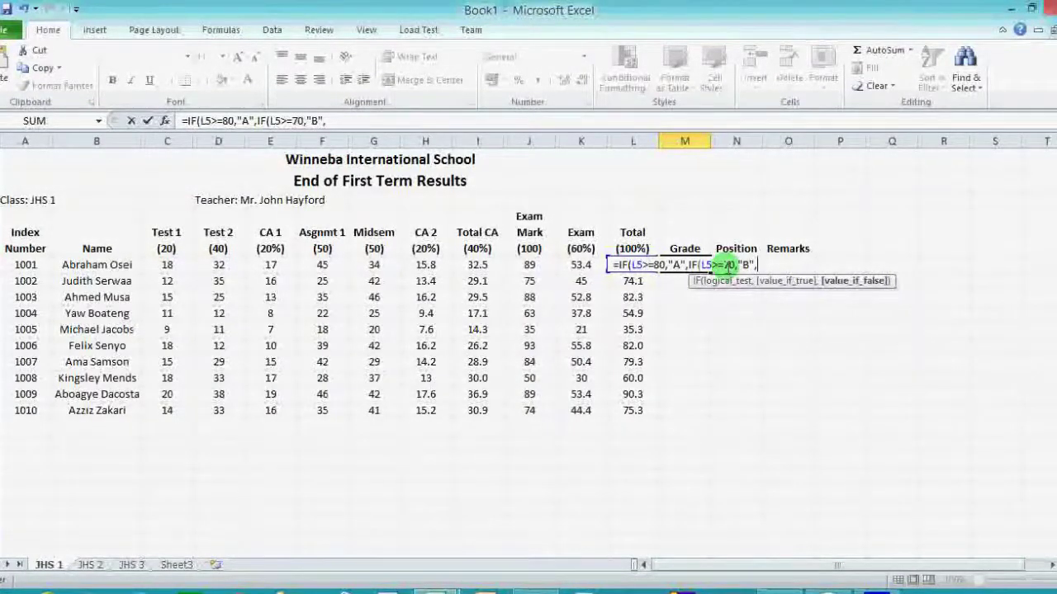
pyautogui.write('IF')
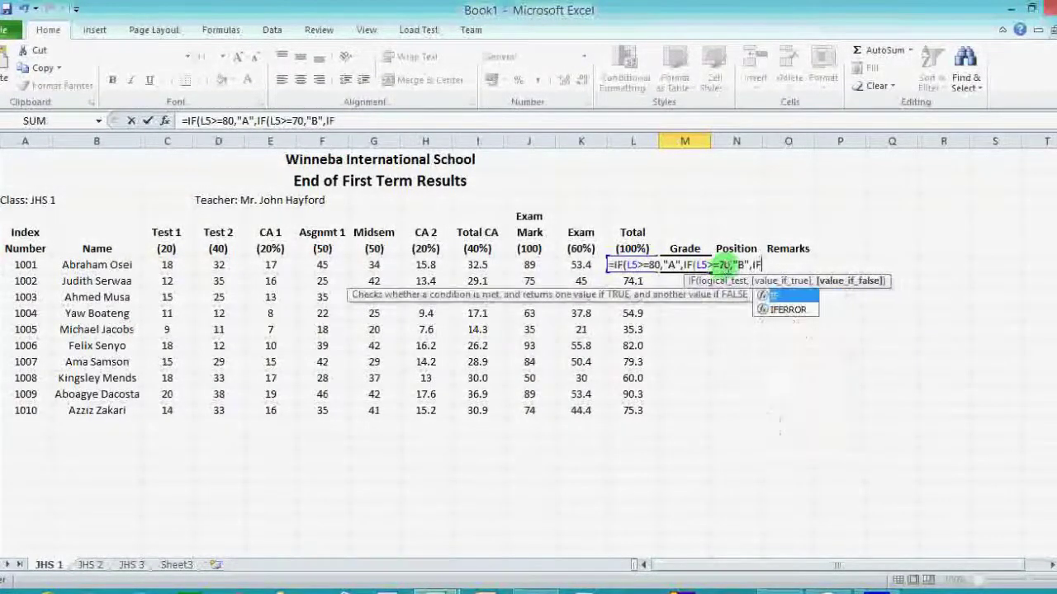
pyautogui.write('(L')
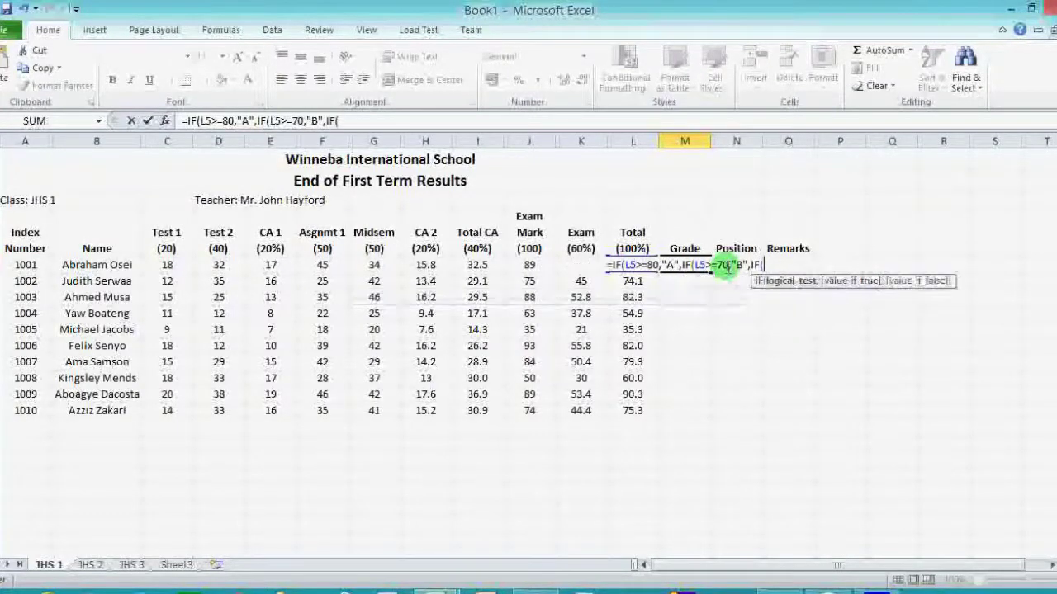
pyautogui.write('5>')
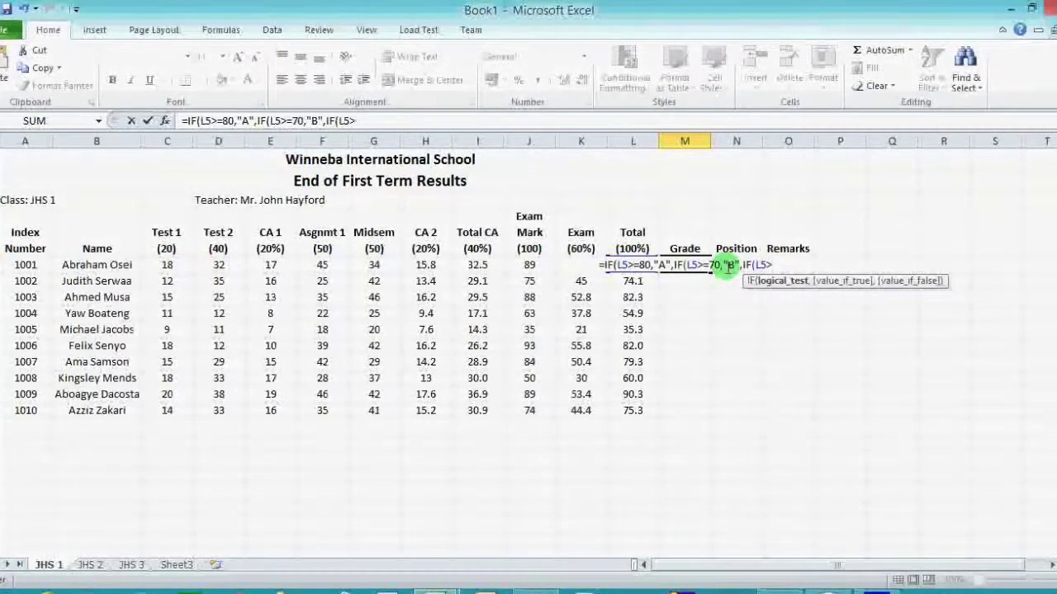
pyautogui.write('=')
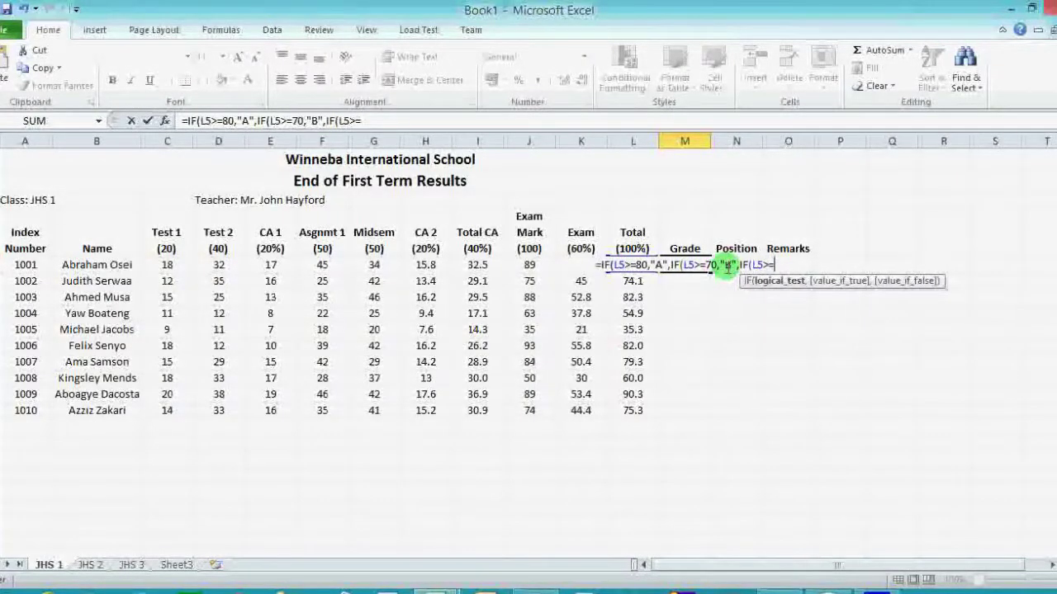
pyautogui.write('60')
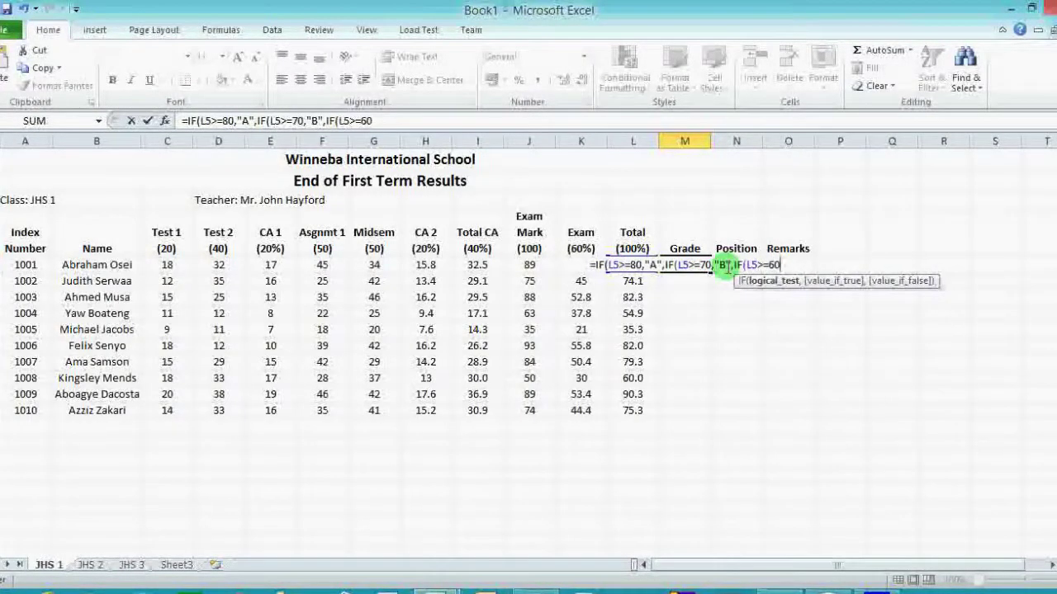
pyautogui.write(',')
pyautogui.write('"C')
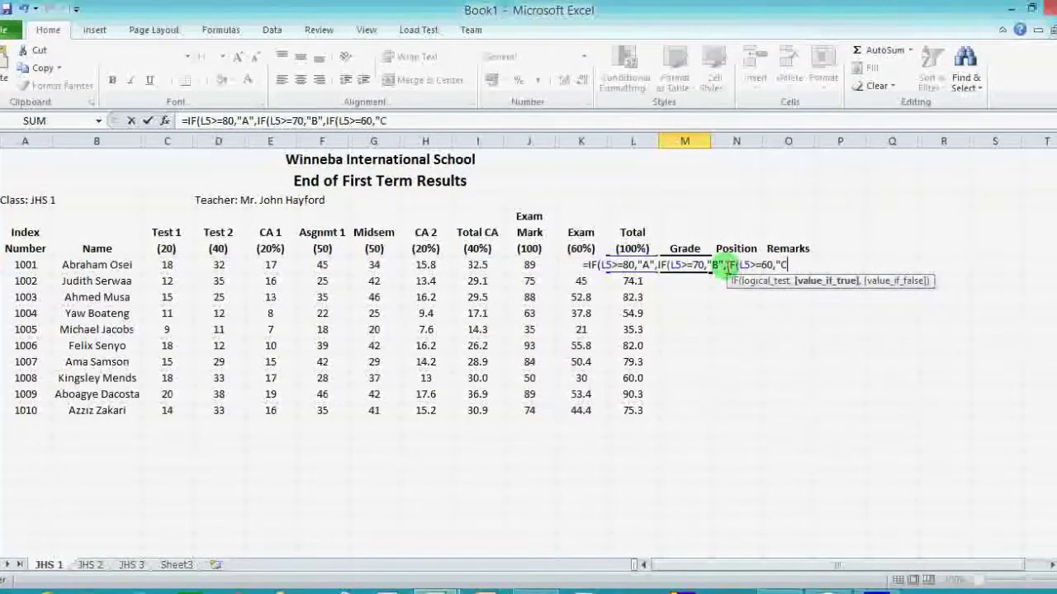
pyautogui.write('",')
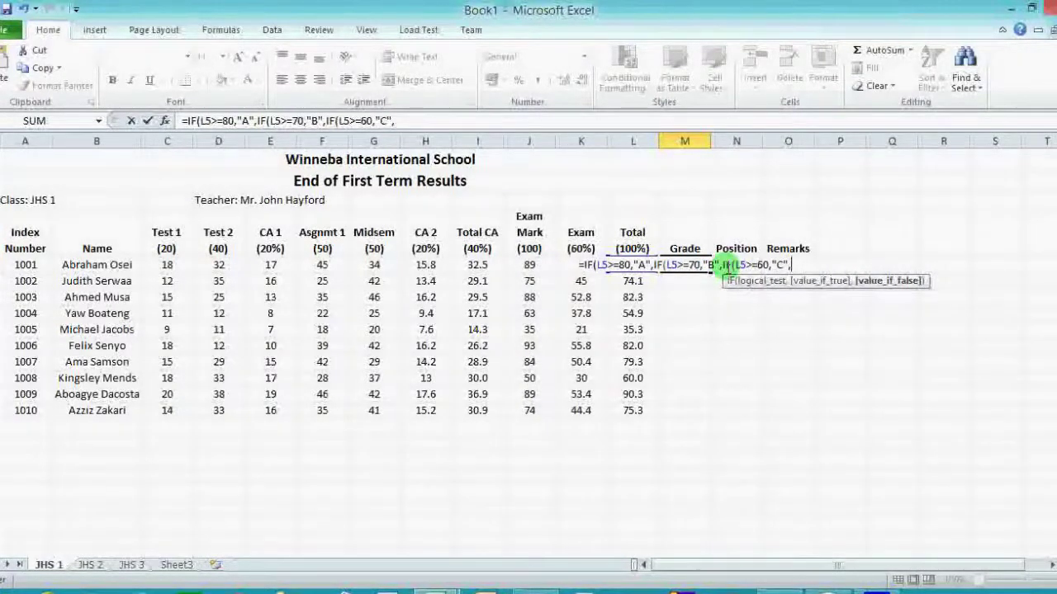
pyautogui.write('IF')
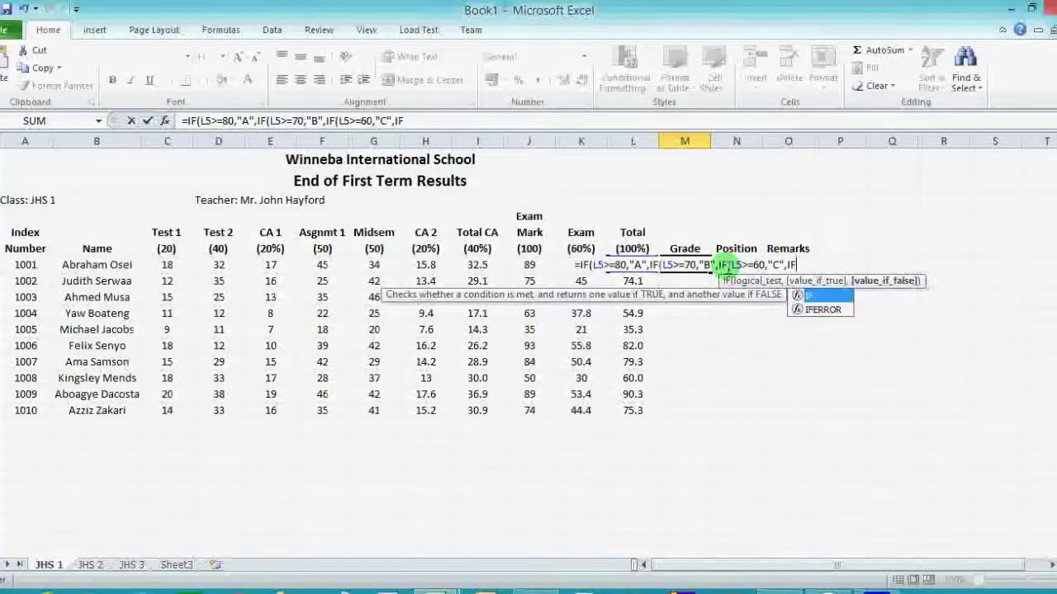
pyautogui.write('(')
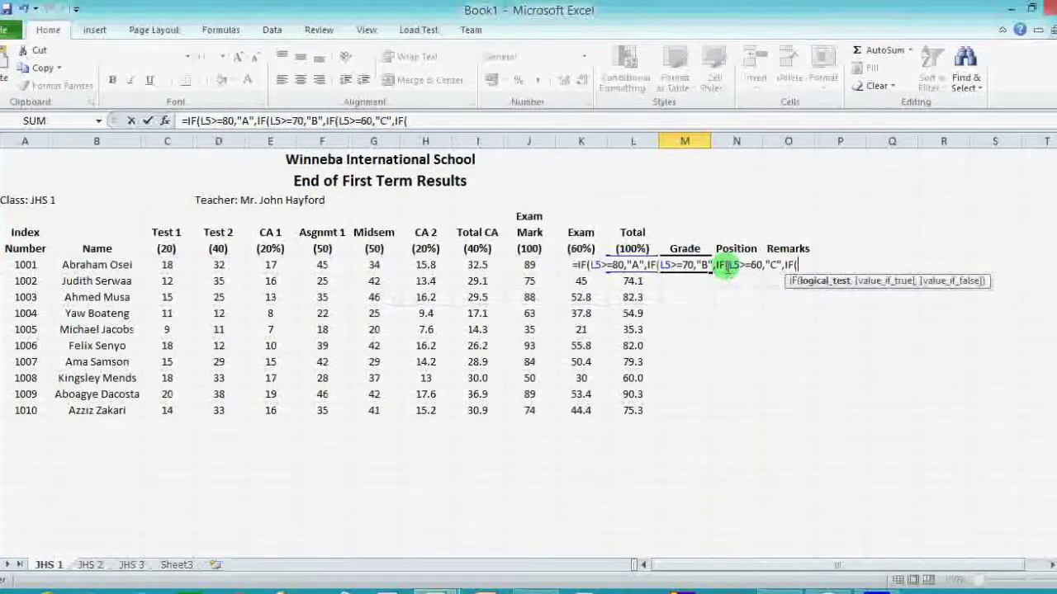
pyautogui.write('L5')
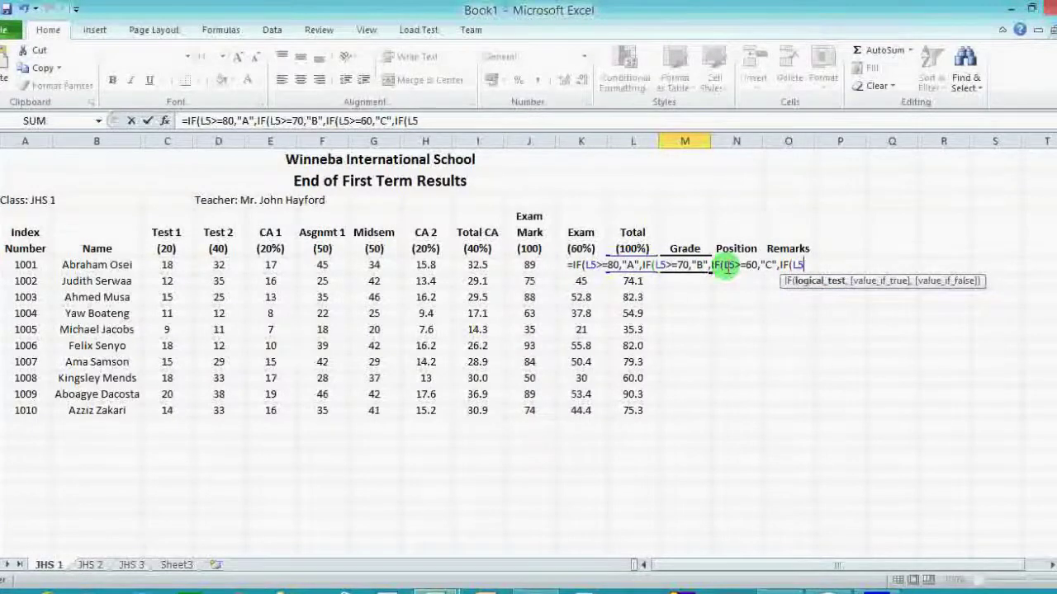
pyautogui.write('>=')
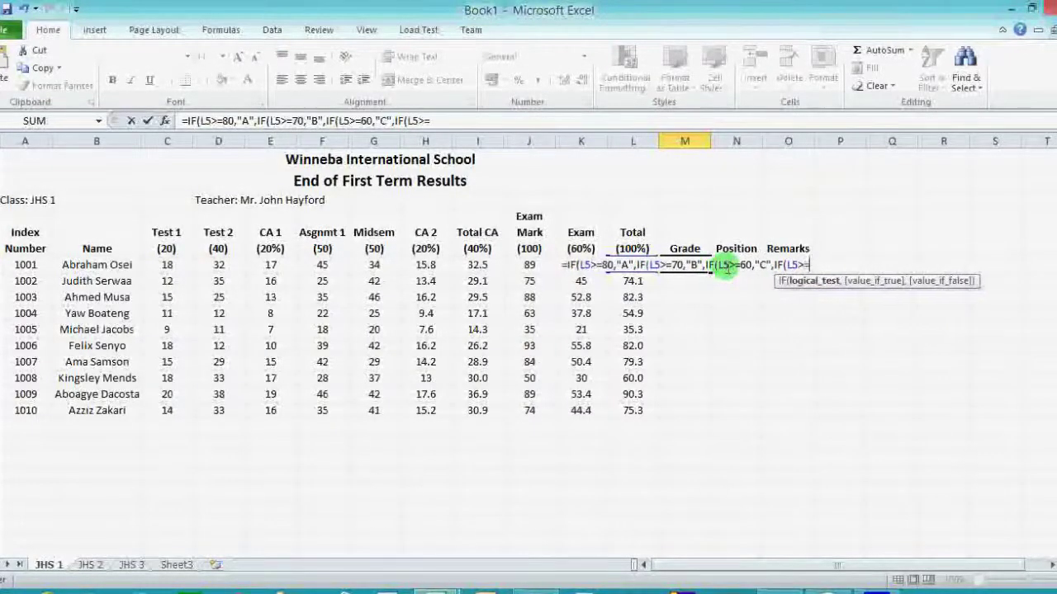
pyautogui.write('50')
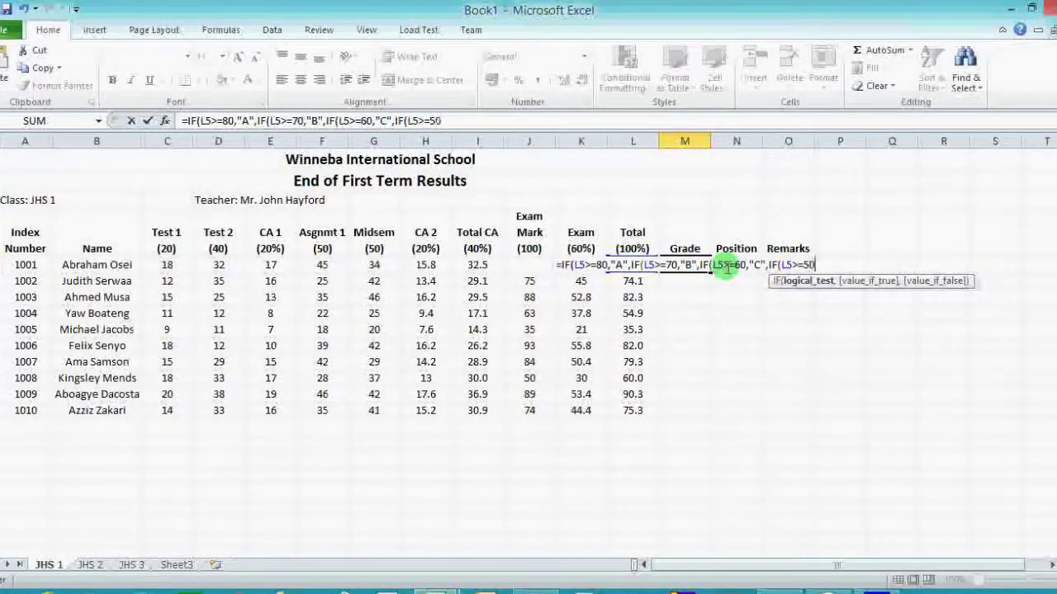
pyautogui.write(',"D"')
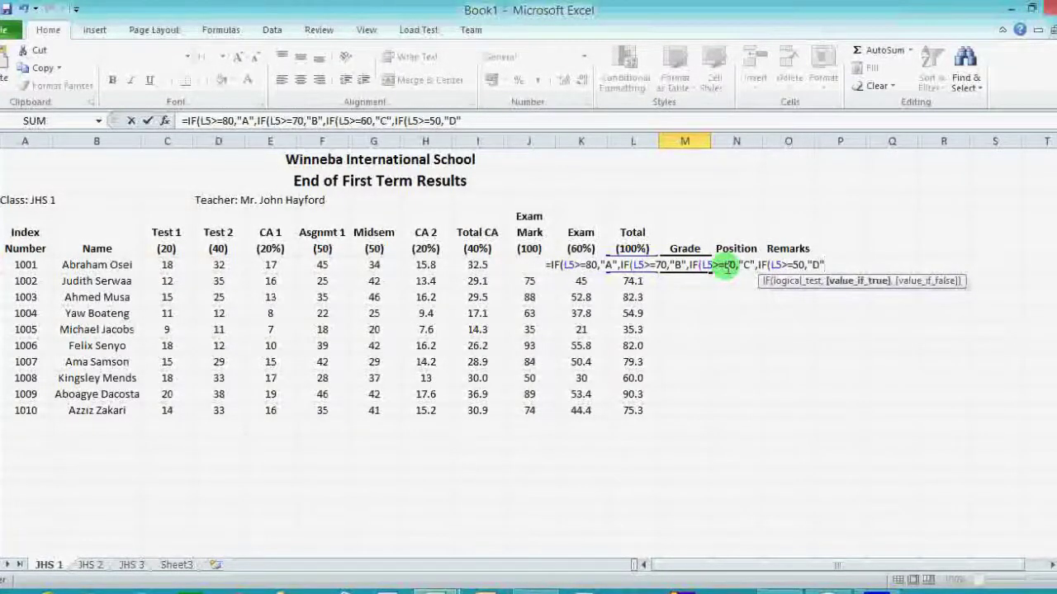
pyautogui.write(',')
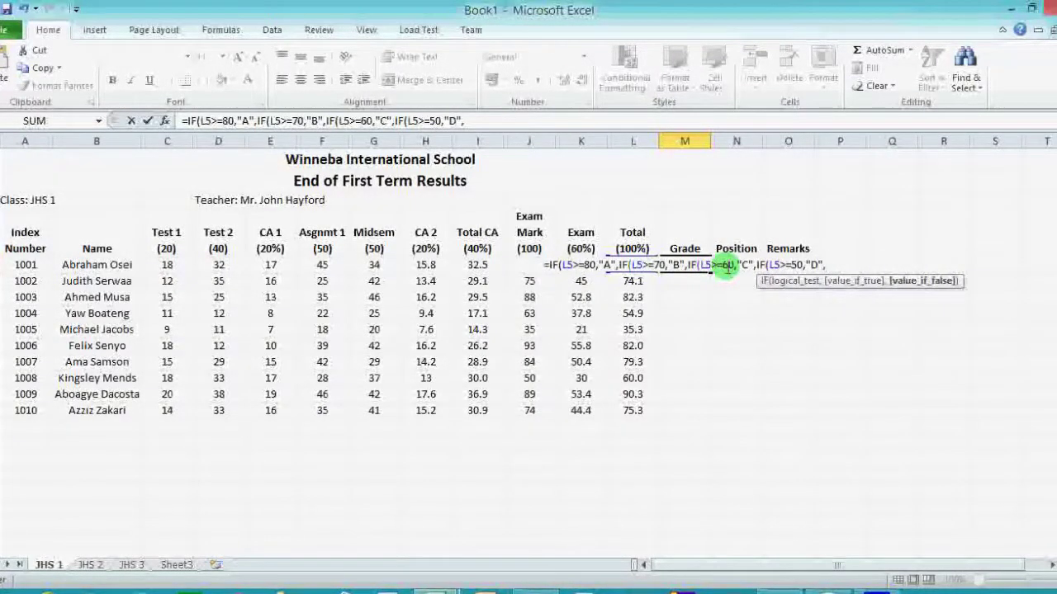
pyautogui.write('IF')
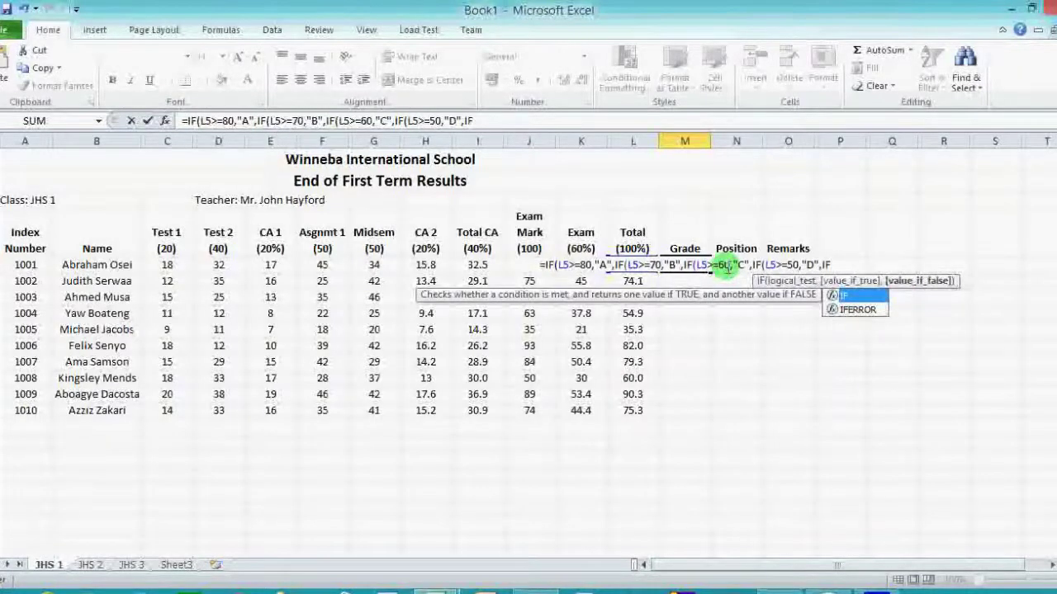
pyautogui.write('(L5')
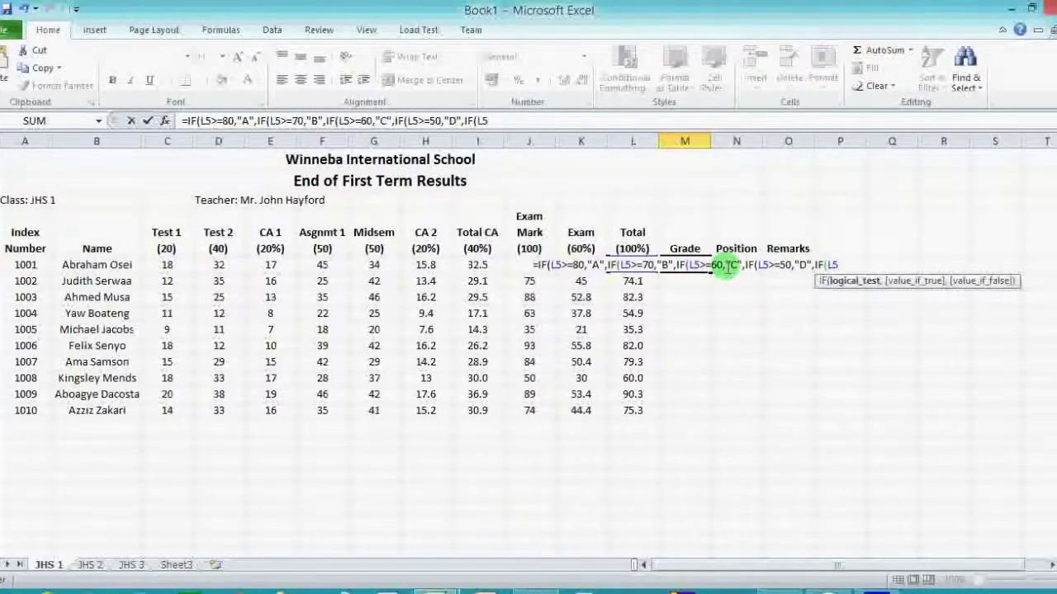
pyautogui.write('>=')
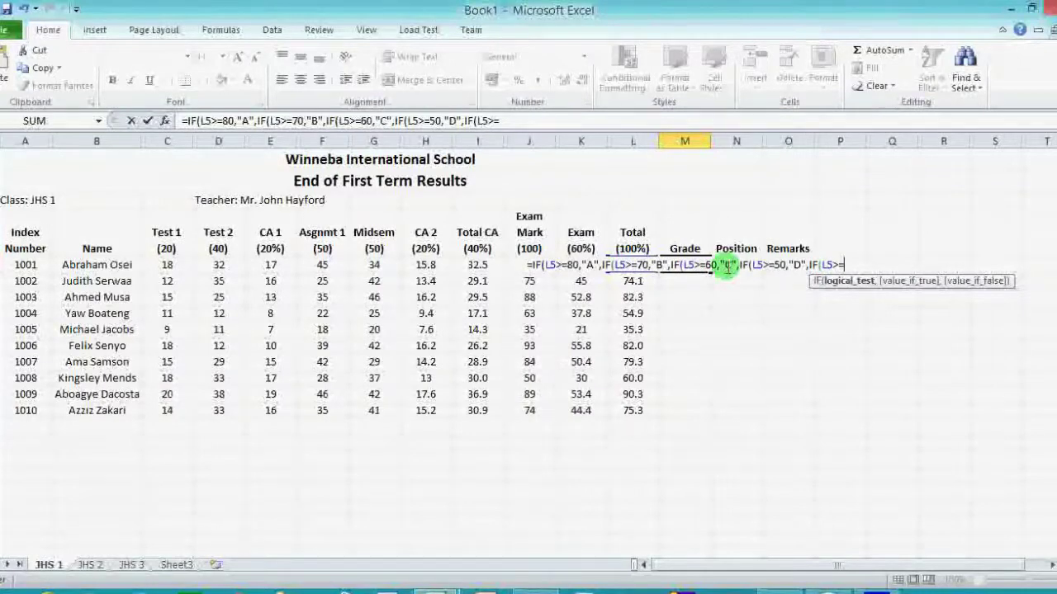
pyautogui.write('40')
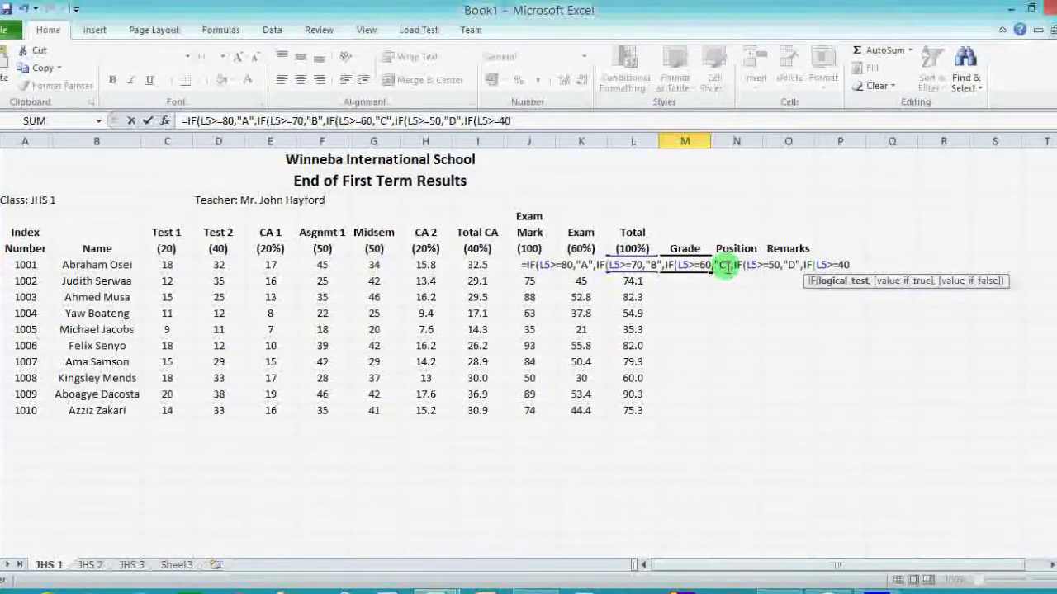
pyautogui.write(',"')
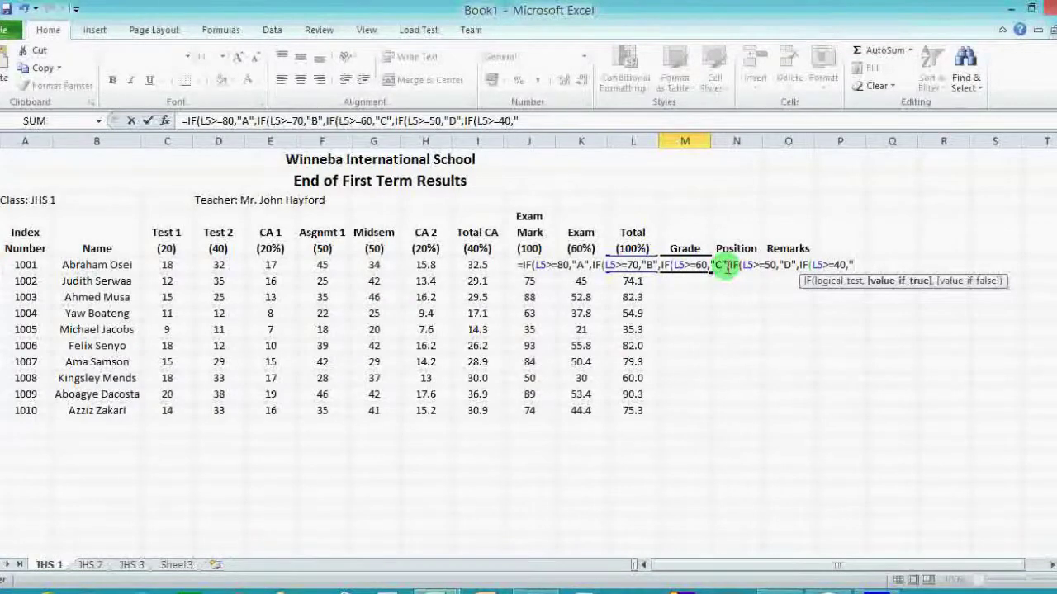
pyautogui.write('E"')
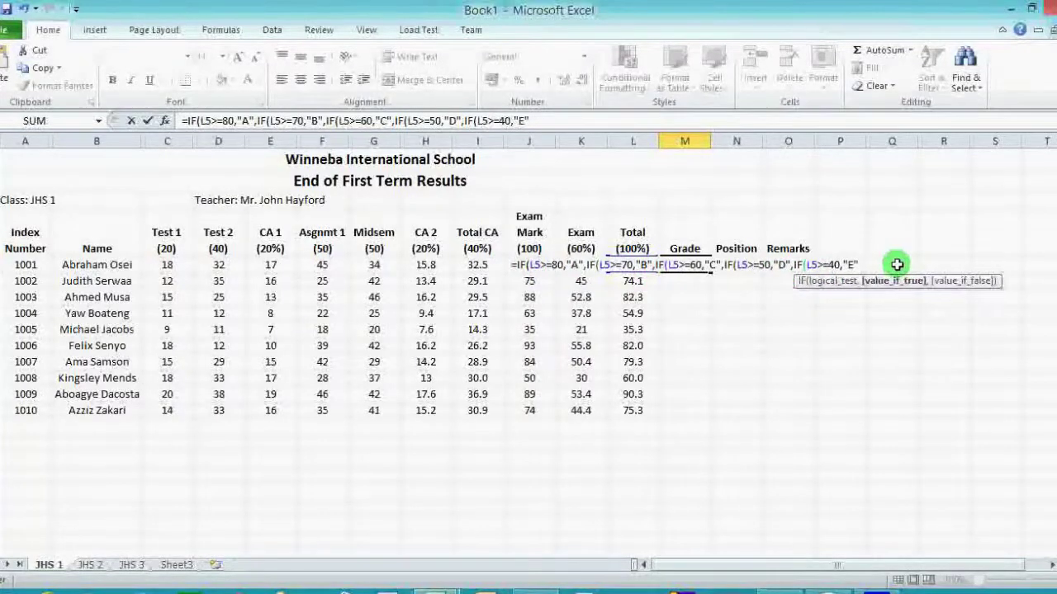
# Complete M5's nested IF with "F" as the final grade and five closing brackets, showing A.
pyautogui.write(',')
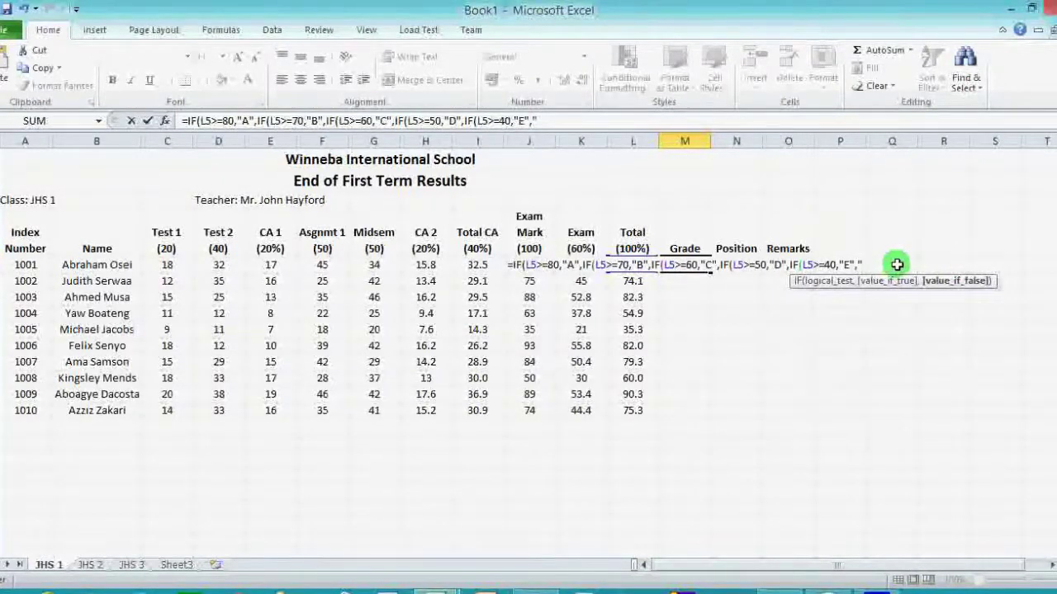
pyautogui.write('F')
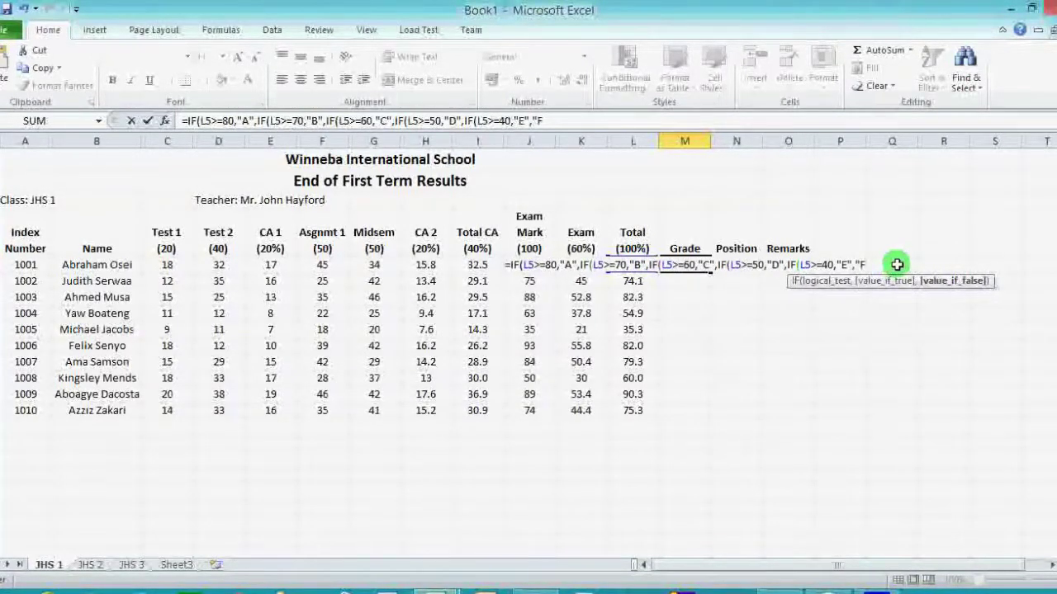
pyautogui.write('"')
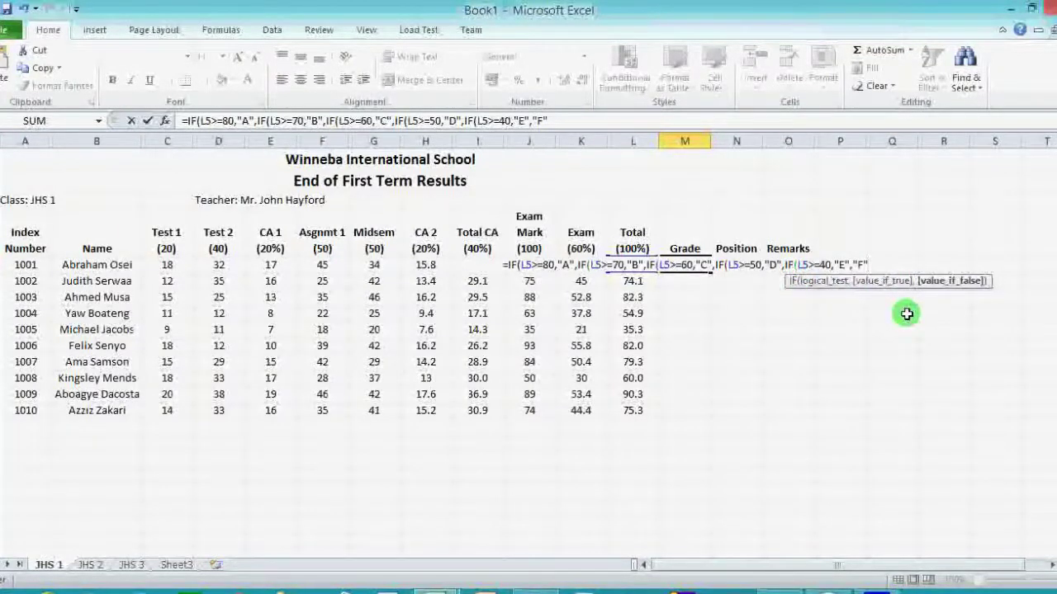
pyautogui.write(')')
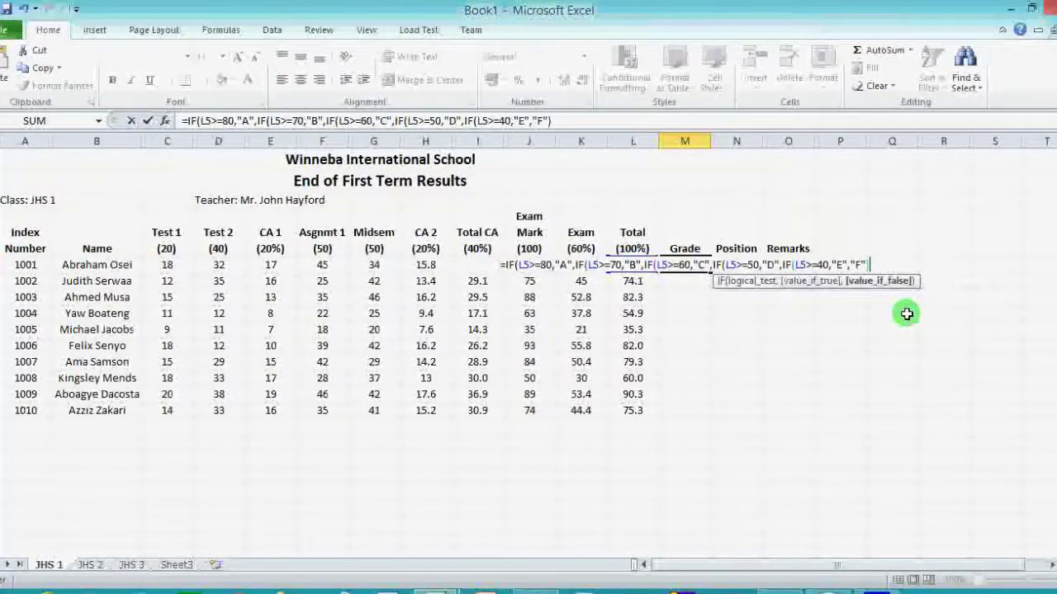
pyautogui.write(')')
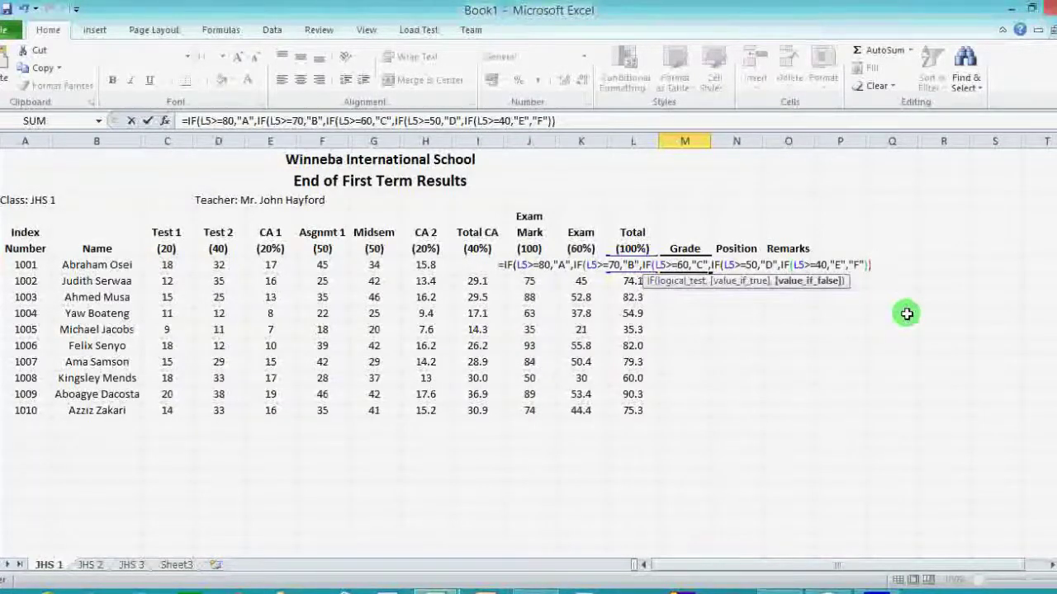
pyautogui.write(')')
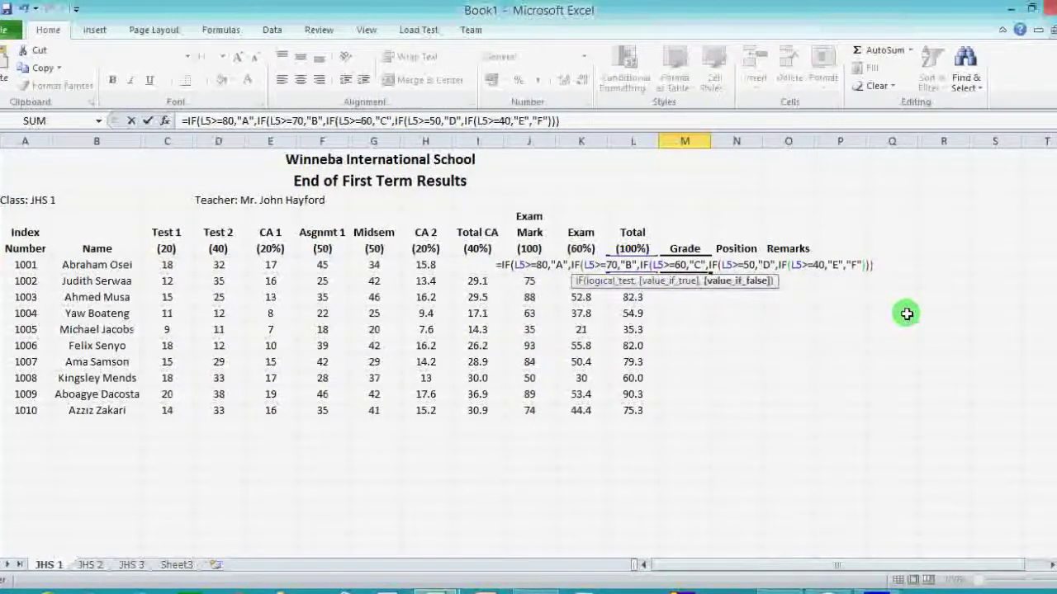
pyautogui.write(')')
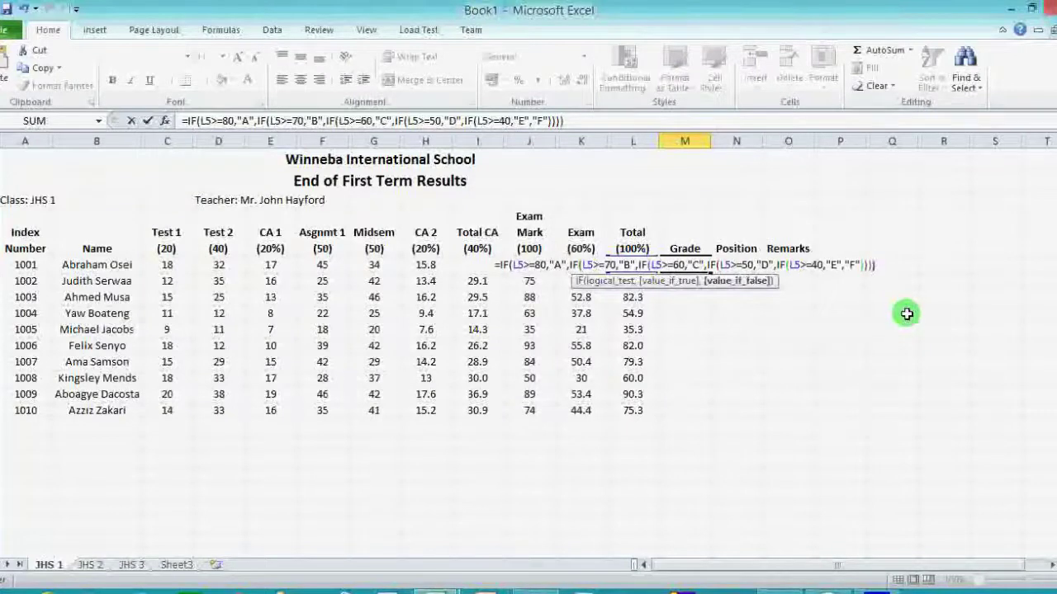
pyautogui.write(')')
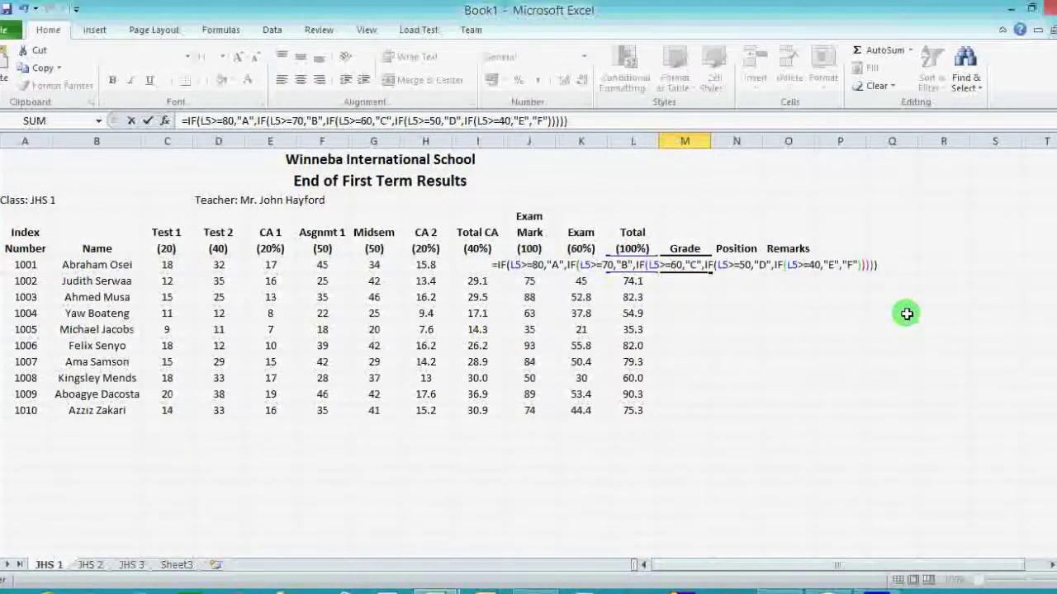
pyautogui.press('Return')
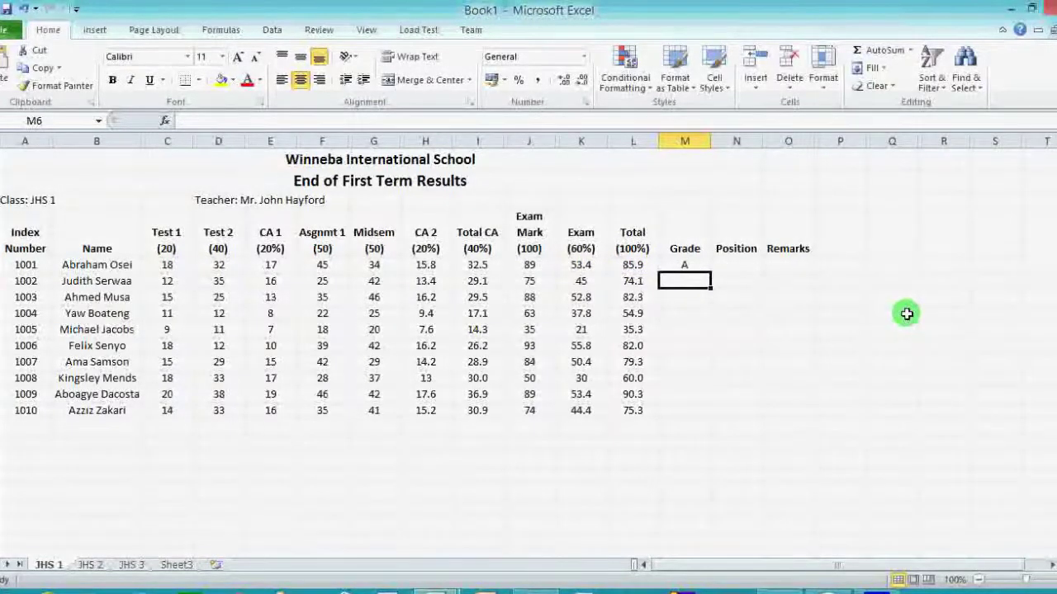
# Fill the M5 grade formula down to M14 so all ten students get grades.
pyautogui.click(704, 265)
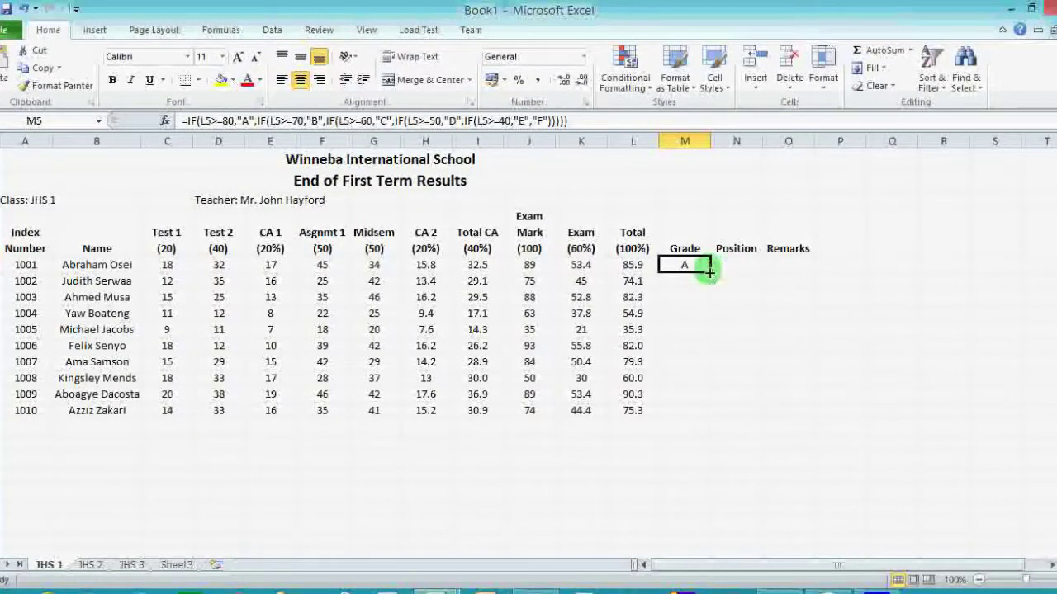
pyautogui.moveTo(709, 272); pyautogui.dragTo(715, 421)
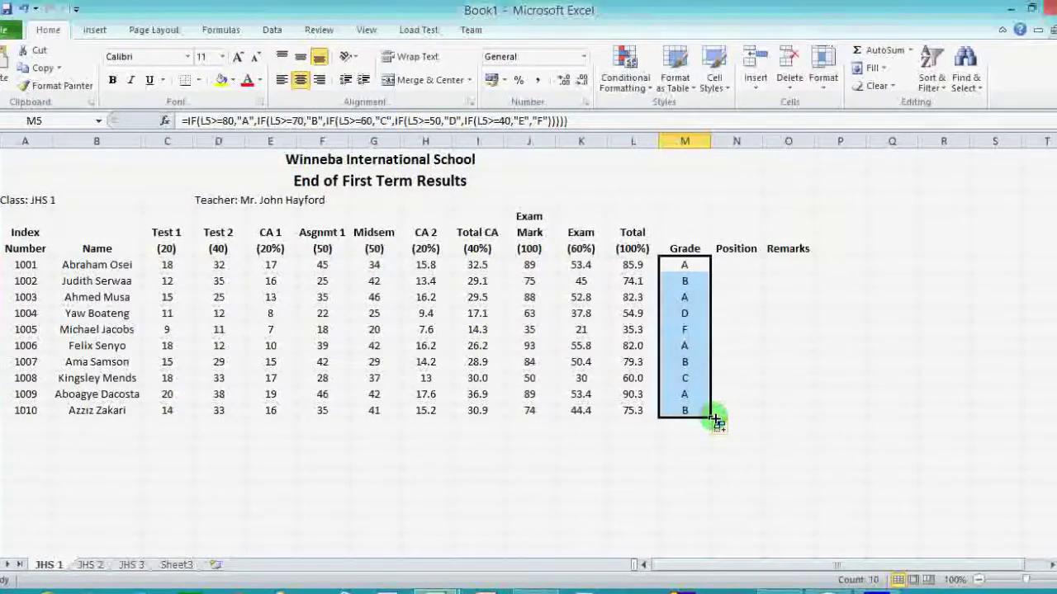
pyautogui.click(731, 265)
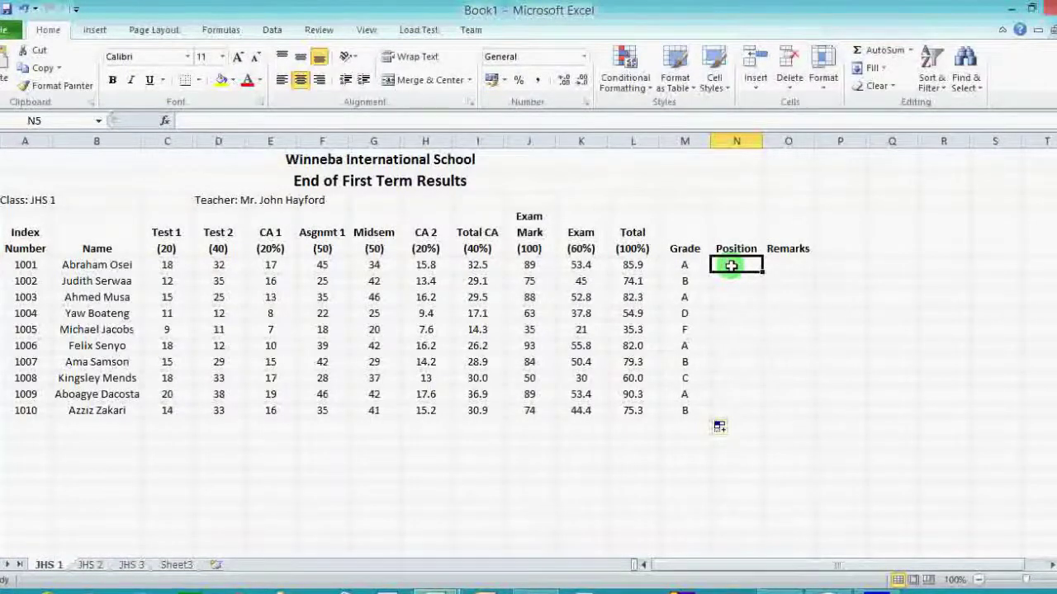
# Begin =RANK(L5 in N5, using the first student's Total 85.9 as the number.
pyautogui.write('=')
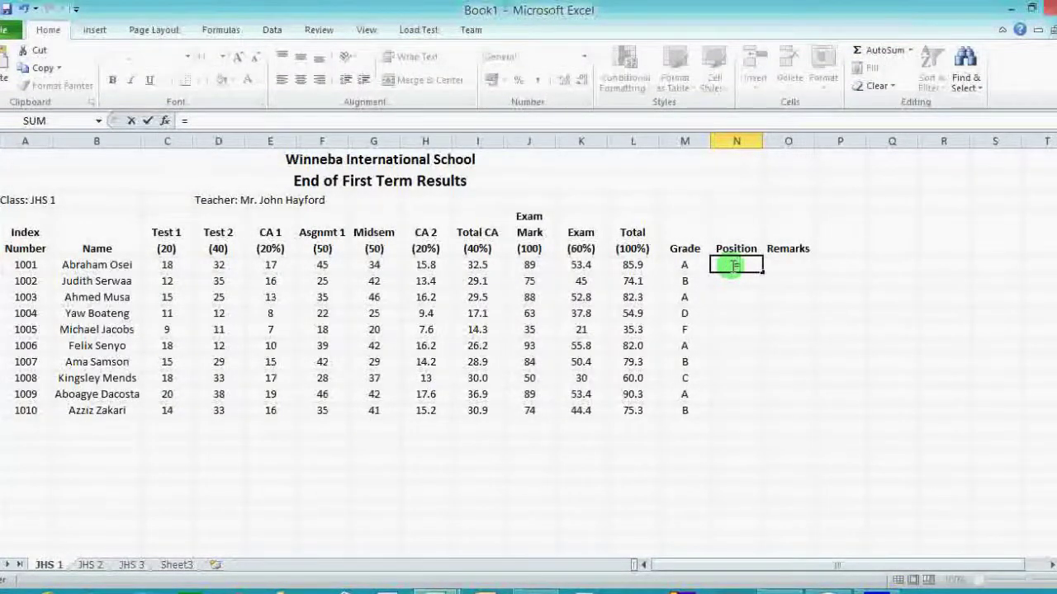
pyautogui.write('RANK')
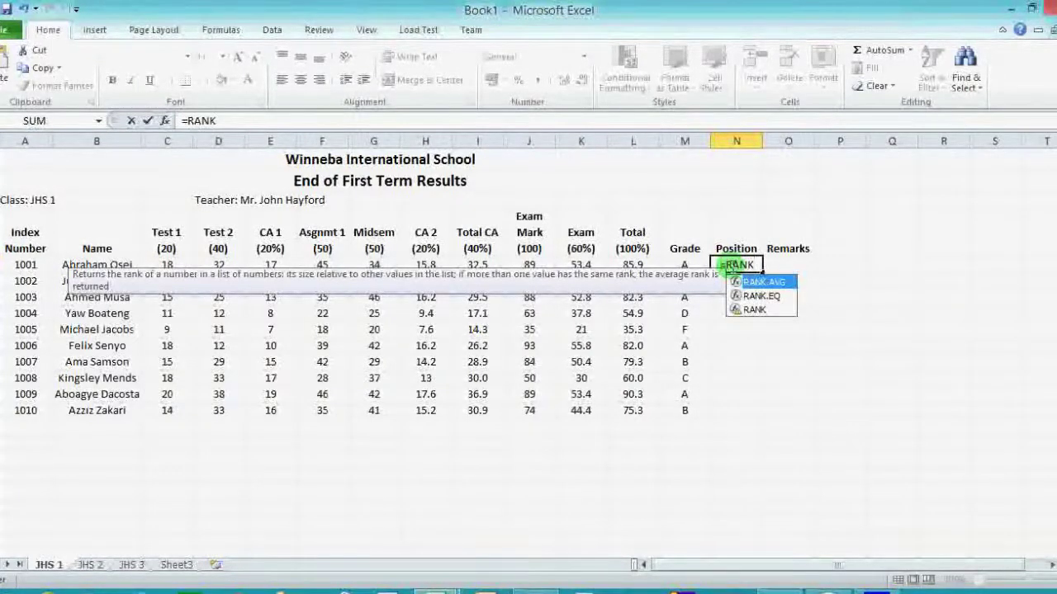
pyautogui.write('(')
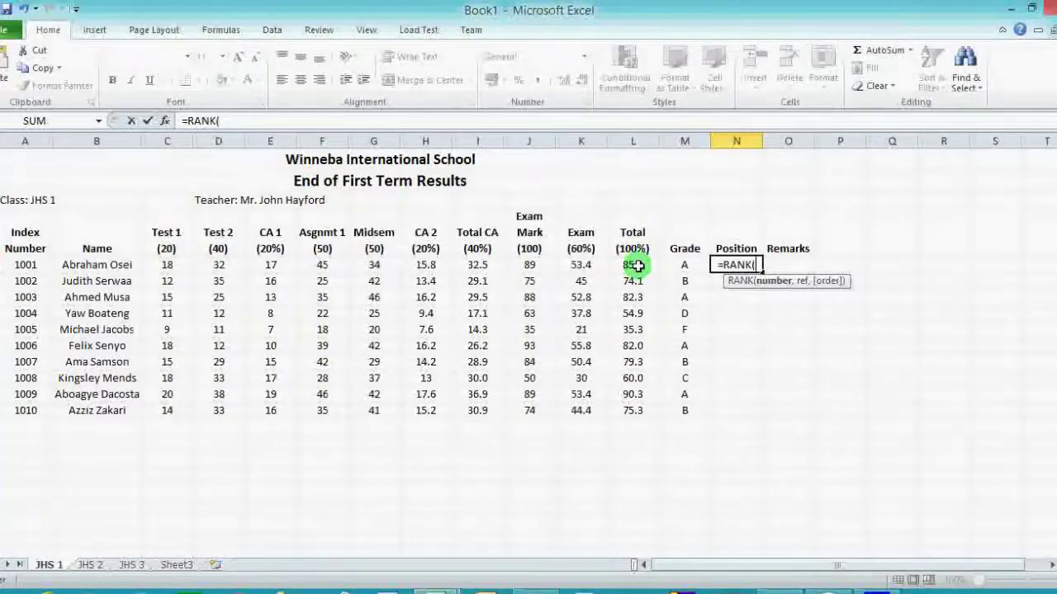
pyautogui.click(636, 265)
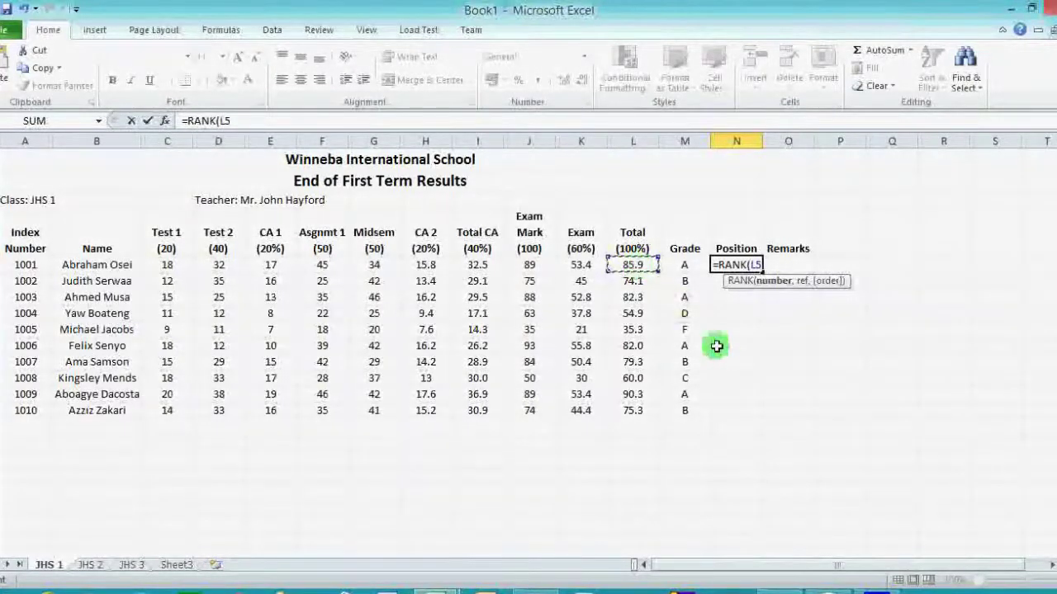
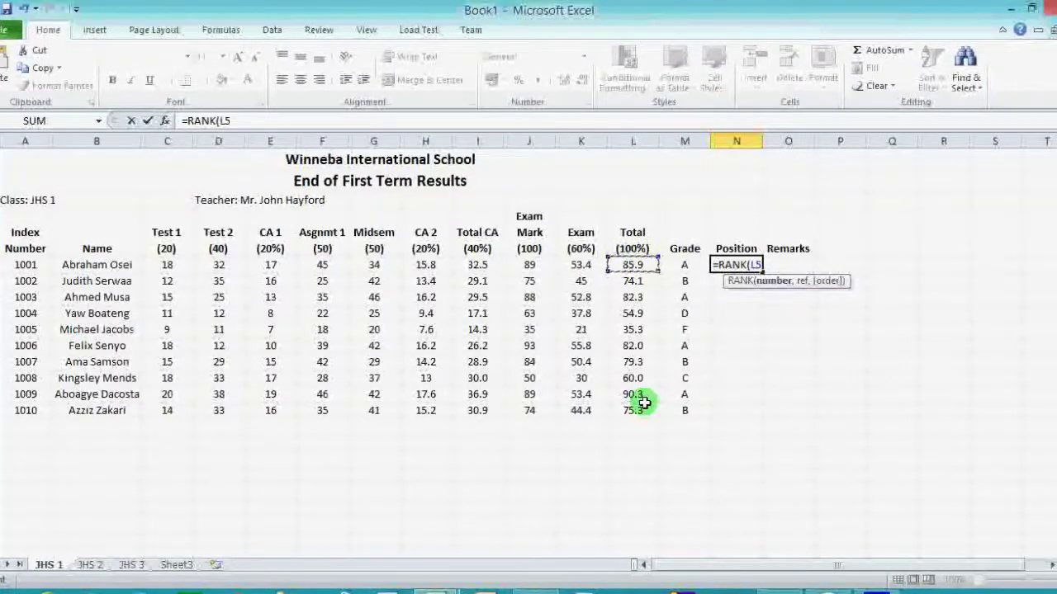
# Complete =RANK(L5,$L$5:$L$14) in N5, ranking the first student's total 2.
pyautogui.write(',')
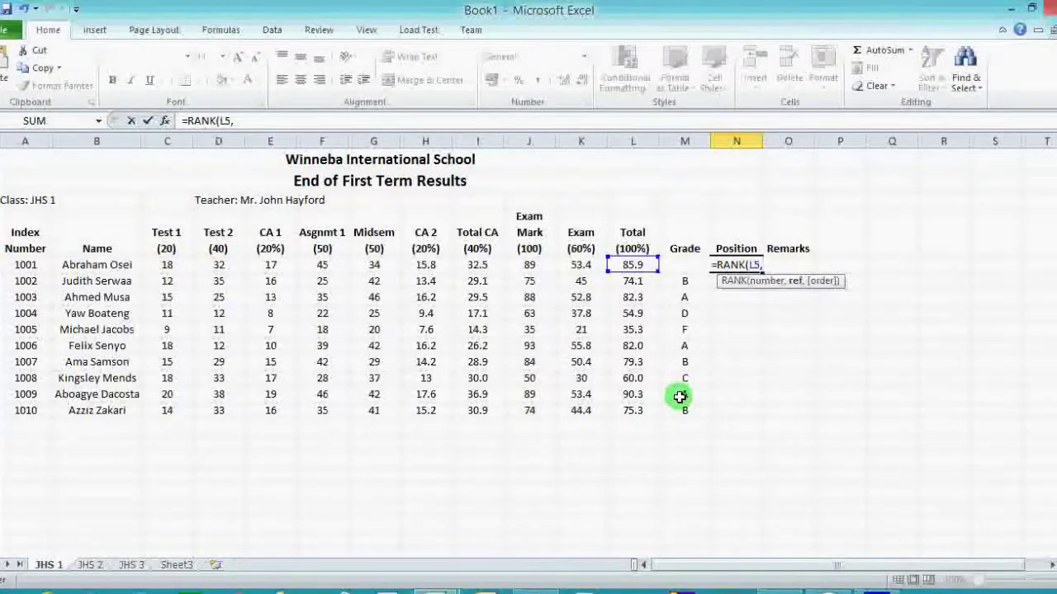
pyautogui.write('$')
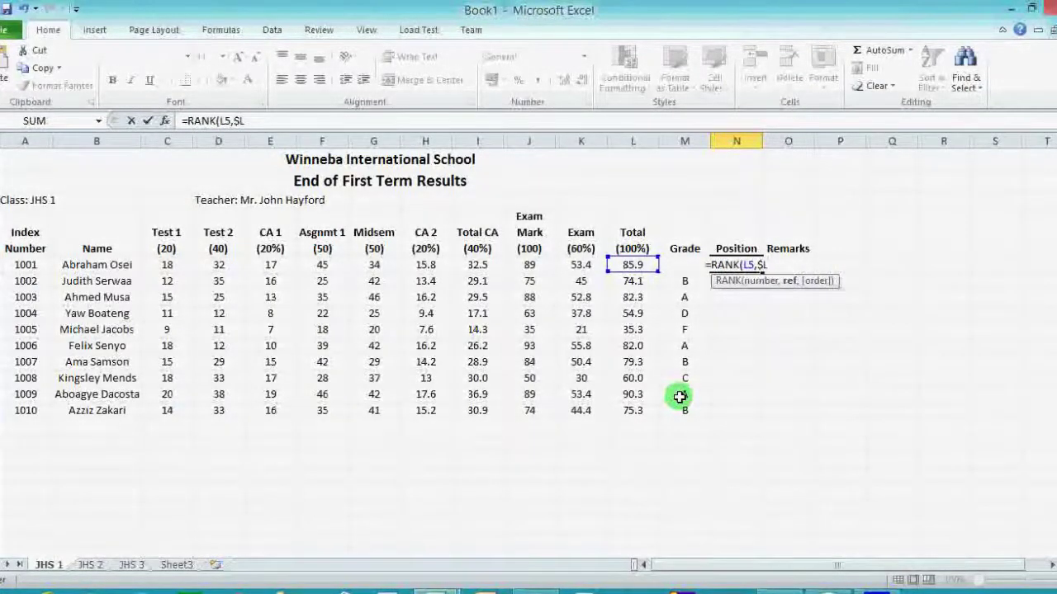
pyautogui.write('L$')
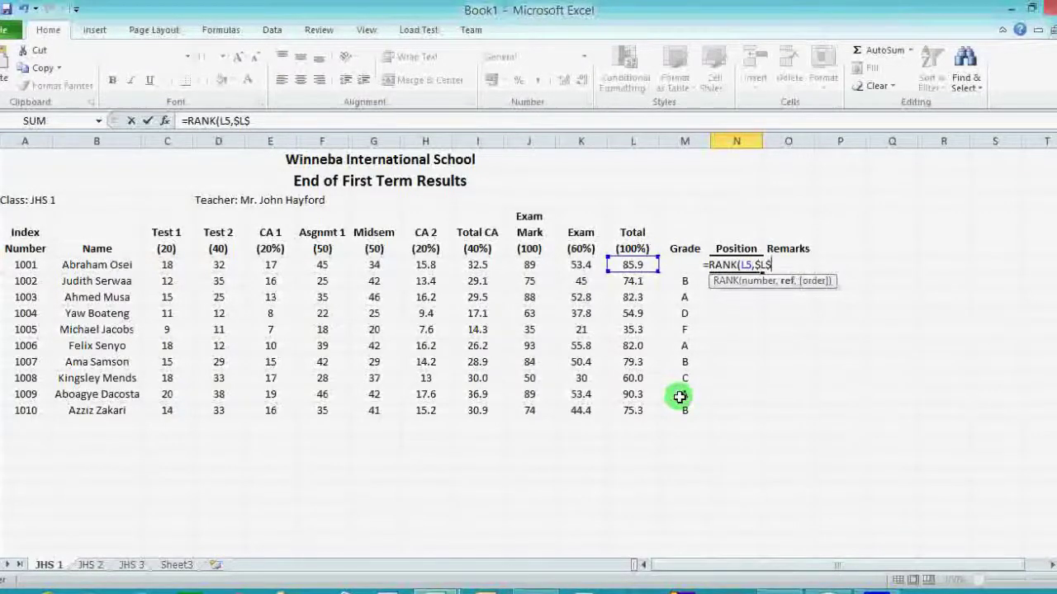
pyautogui.write('5')
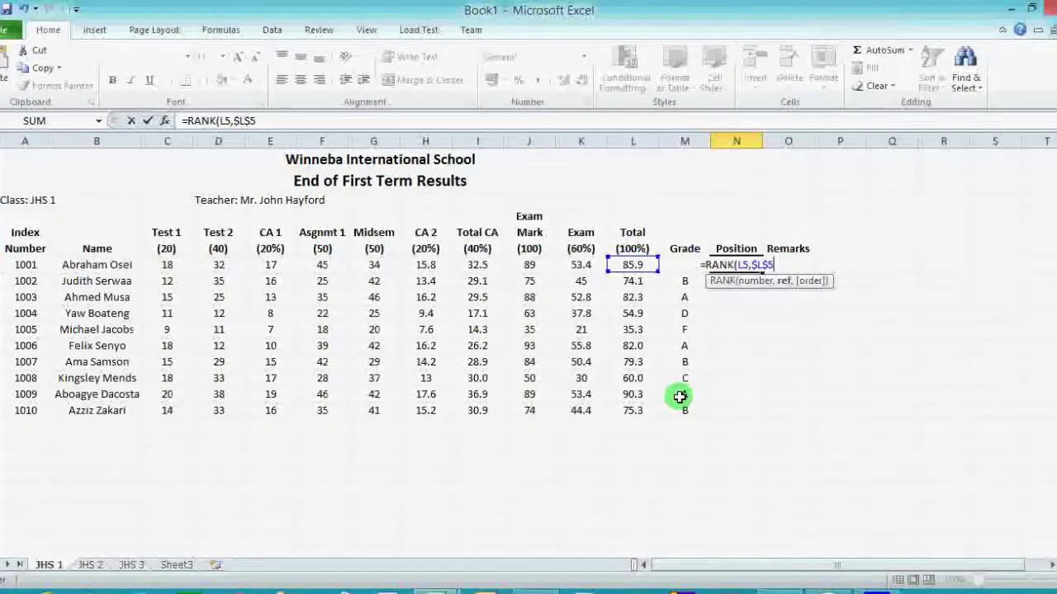
pyautogui.write(':')
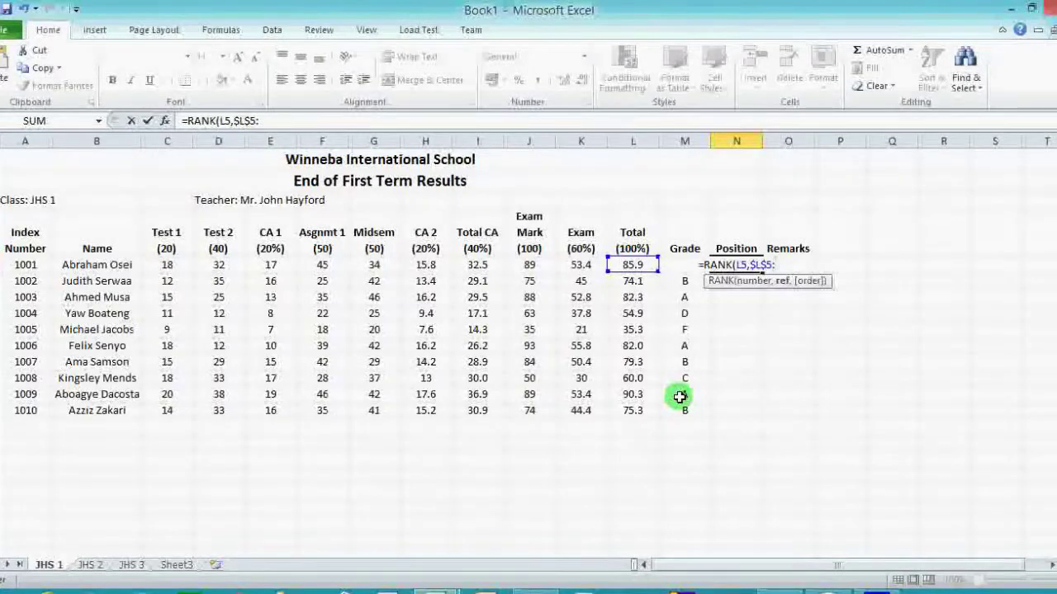
pyautogui.write('$')
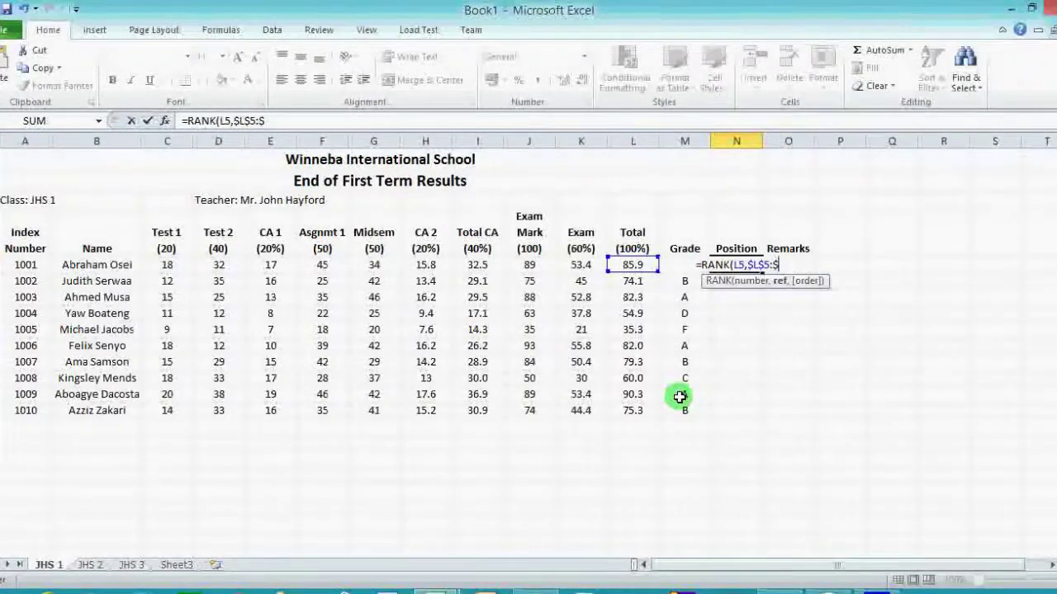
pyautogui.write('L$')
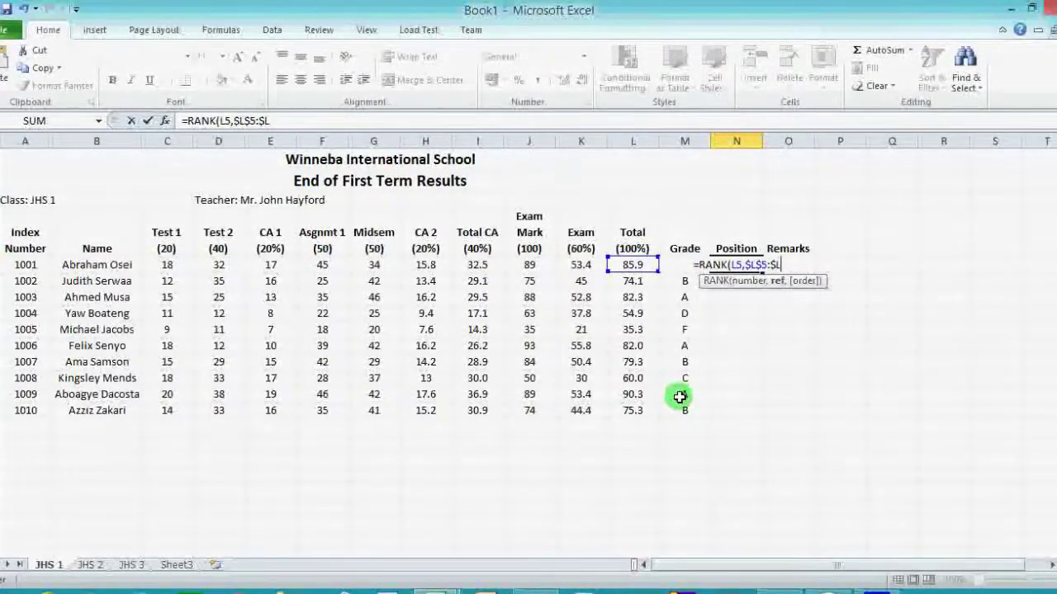
pyautogui.write('14')
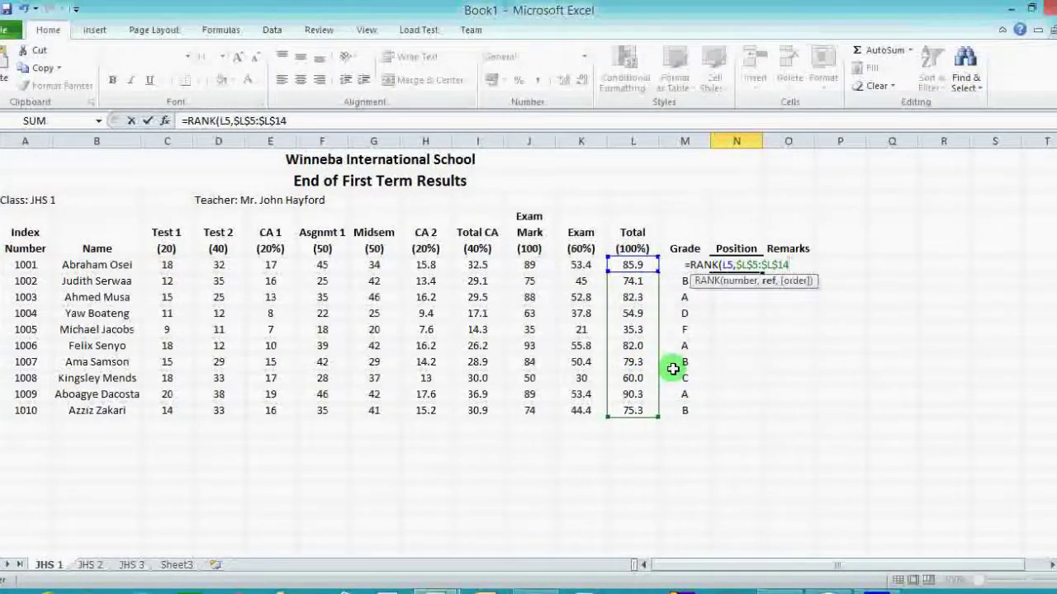
pyautogui.write(')')
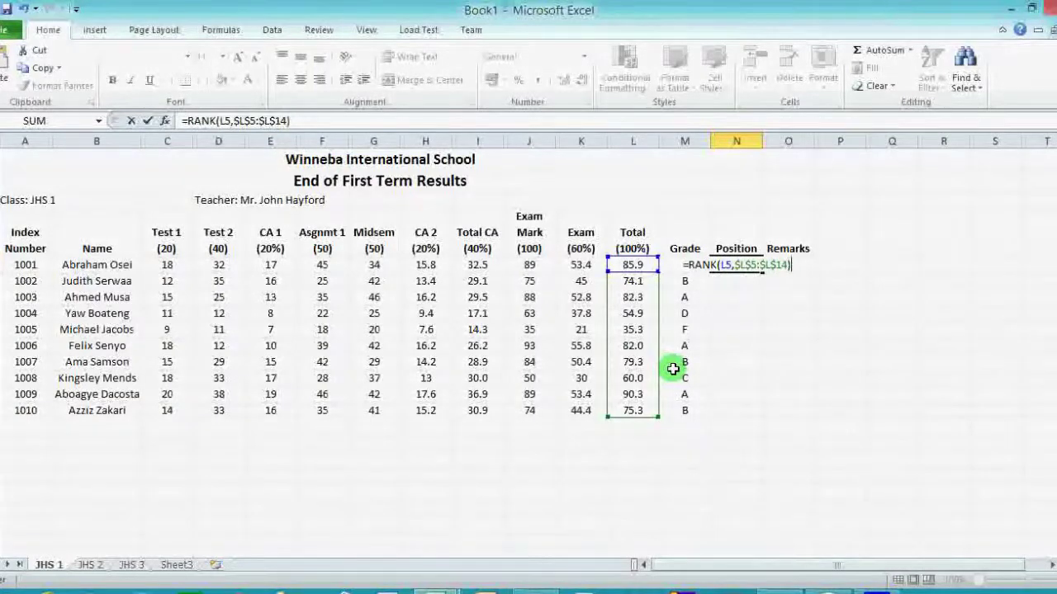
pyautogui.press('Return')
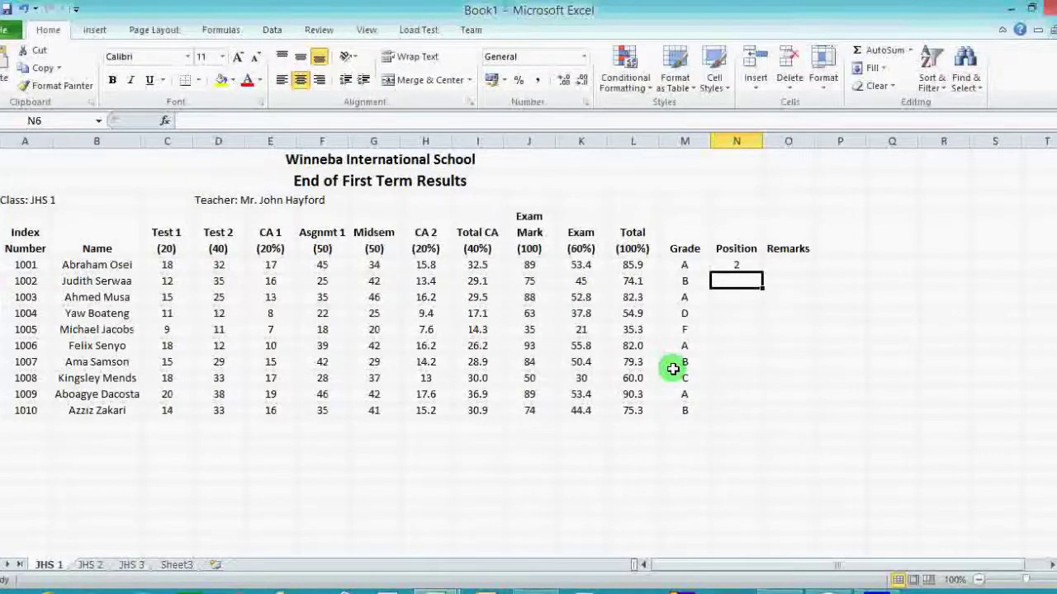
# Fill the rank formula down N5:N14, widen the Remarks column, and bring up GRADE.txt.
pyautogui.click(739, 266)
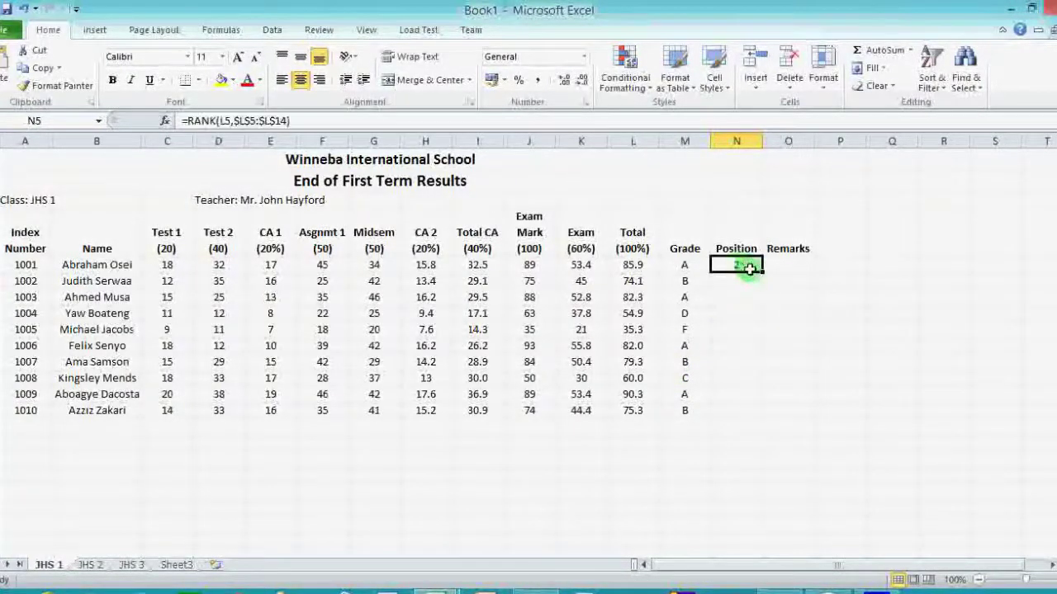
pyautogui.moveTo(762, 273); pyautogui.dragTo(761, 417)
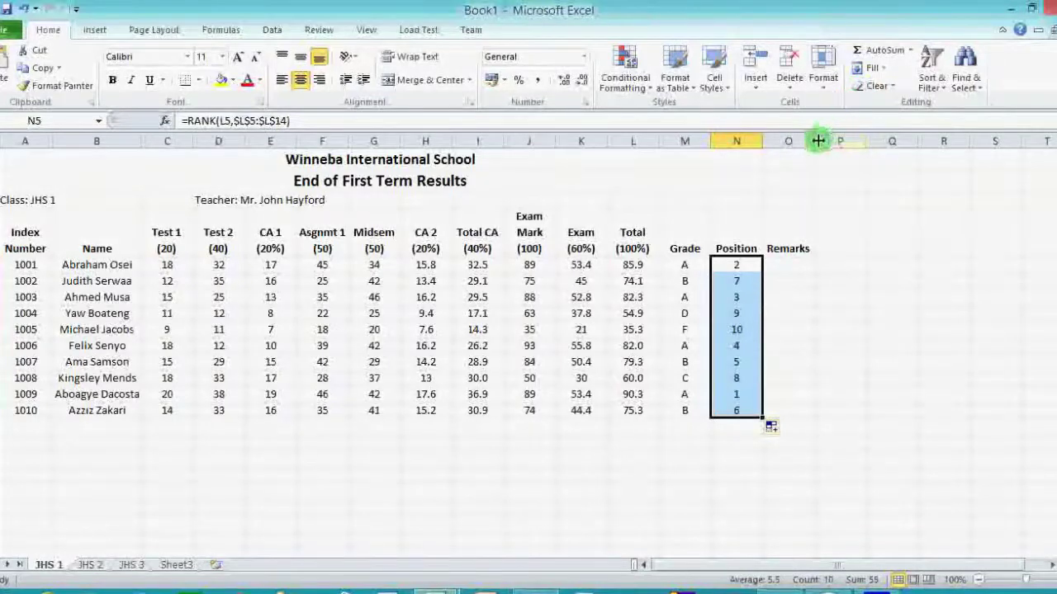
pyautogui.moveTo(818, 141); pyautogui.dragTo(830, 142)
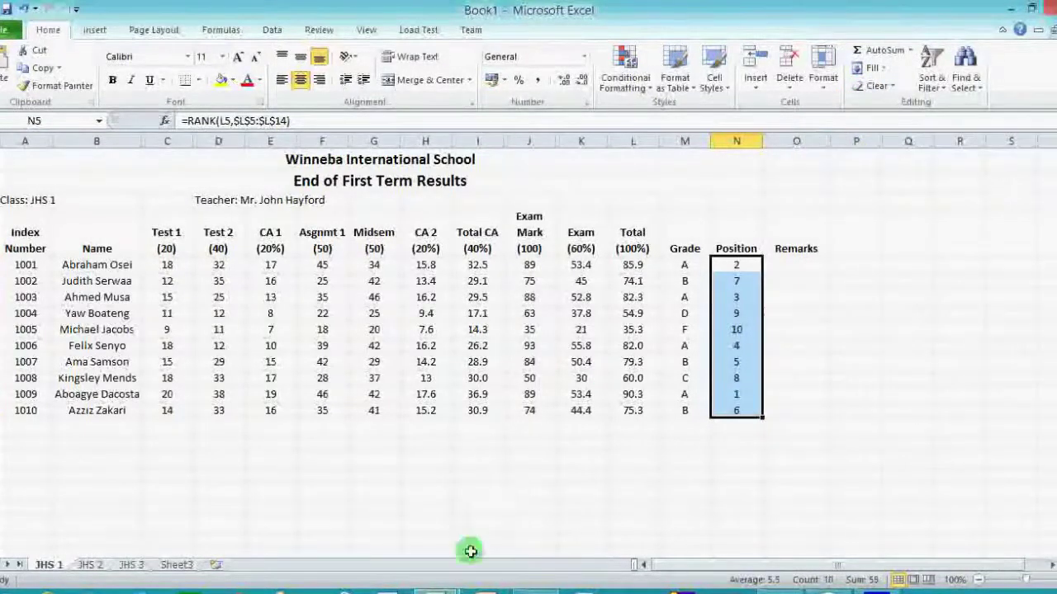
pyautogui.click(528, 589)
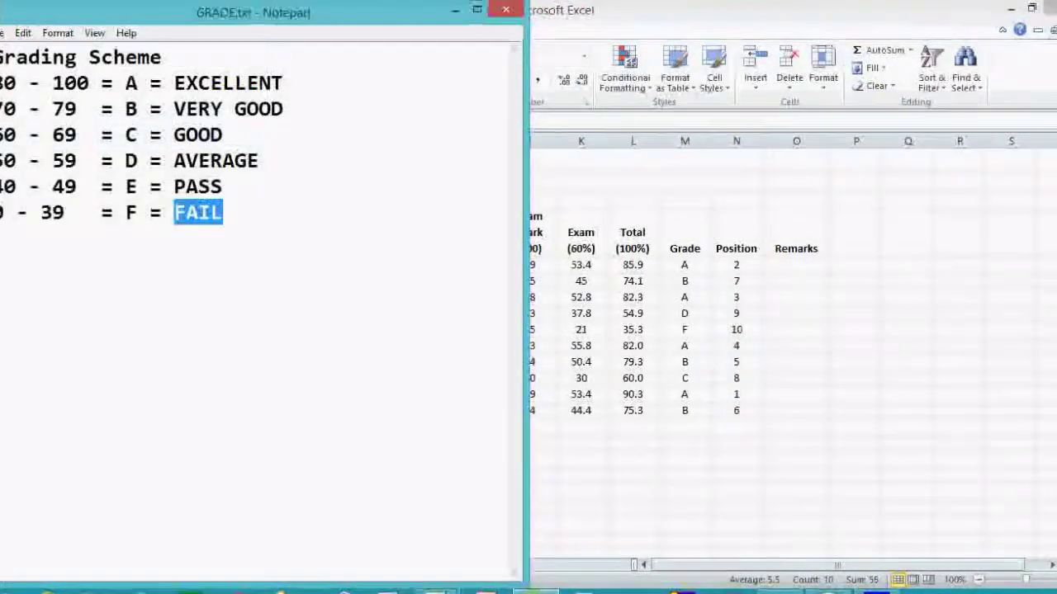
# Highlight EXCELLENT, VERY GOOD, GOOD, AVERAGE and FAIL in GRADE.txt, then return to Excel.
pyautogui.doubleClick(132, 83)
pyautogui.moveTo(173, 82); pyautogui.dragTo(284, 83)
pyautogui.moveTo(174, 108); pyautogui.dragTo(306, 108)
pyautogui.moveTo(173, 134); pyautogui.dragTo(223, 134)
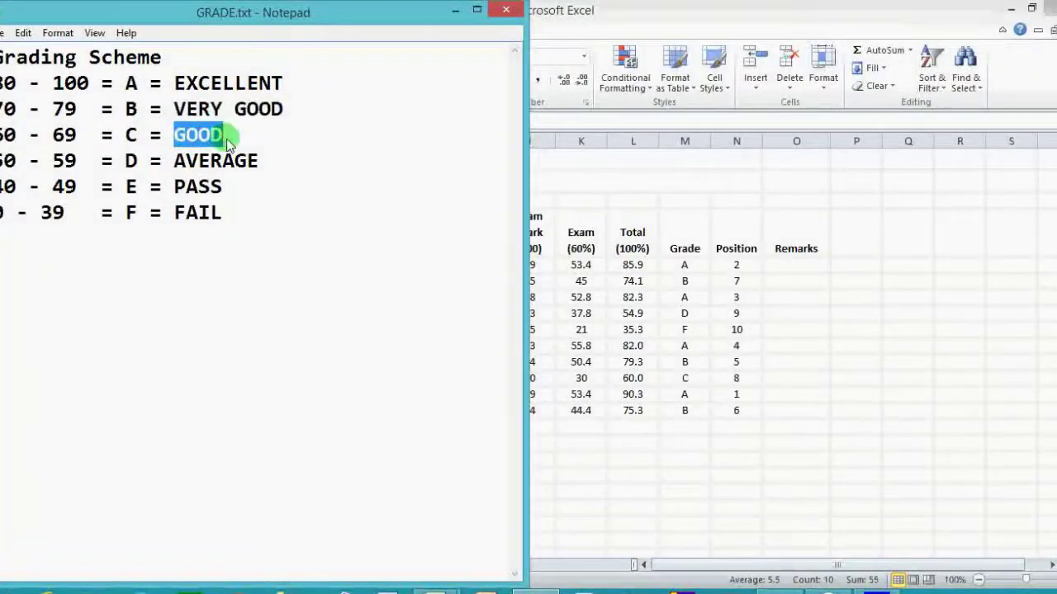
pyautogui.moveTo(181, 163); pyautogui.dragTo(258, 160)
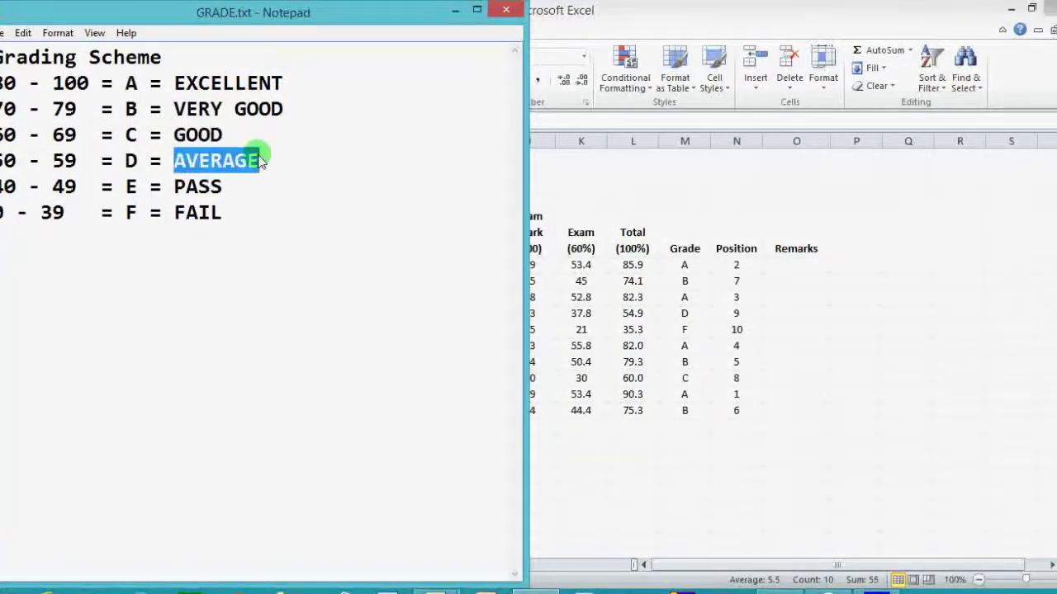
pyautogui.moveTo(173, 213); pyautogui.dragTo(237, 215)
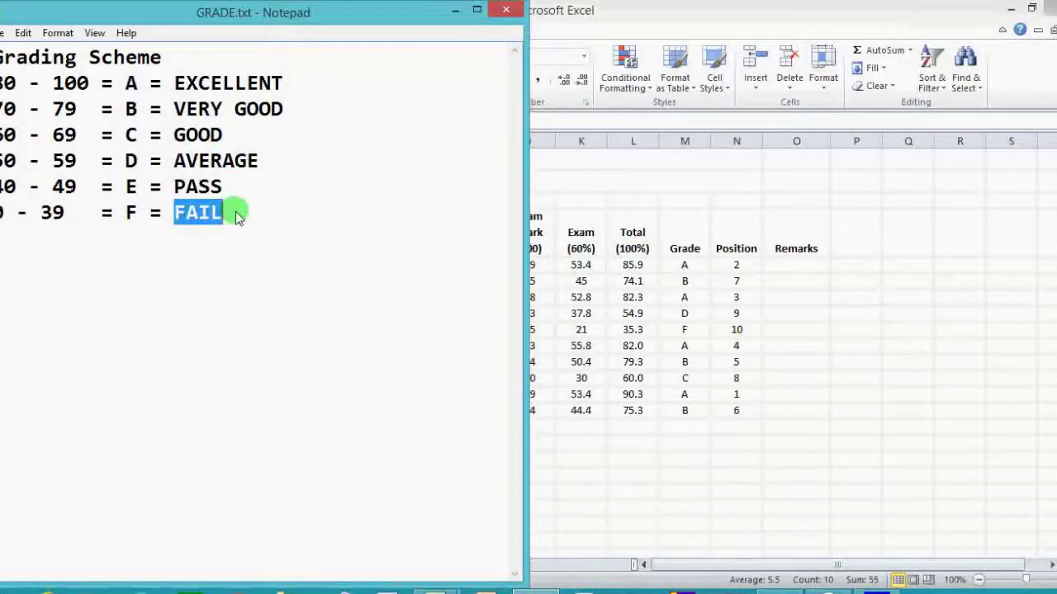
pyautogui.click(807, 265)
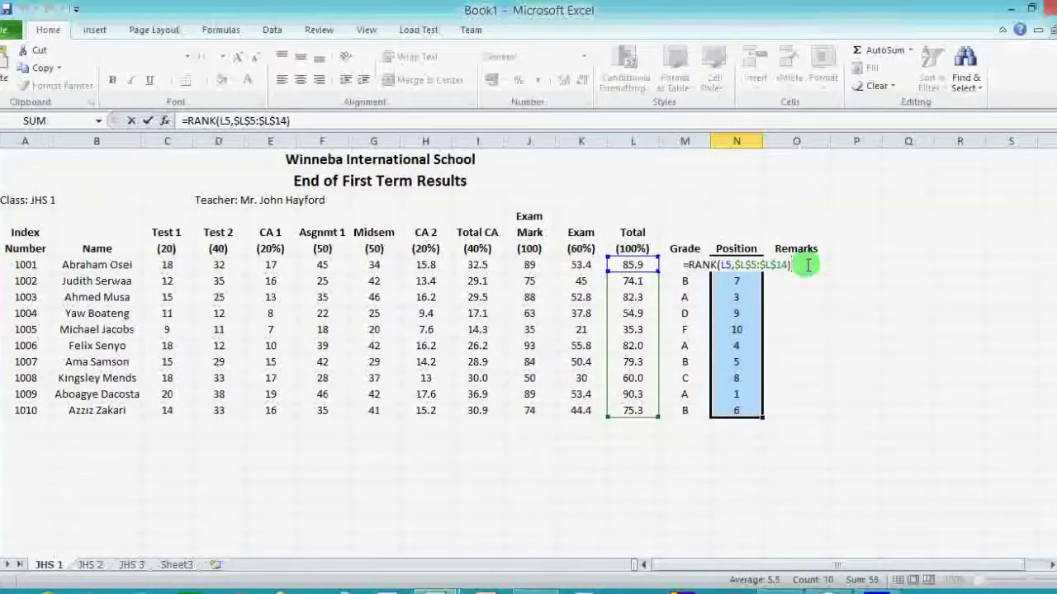
# Commit the rank formula and copy M5's nested IF grade formula from the formula bar.
pyautogui.hotkey('ctrl', 'Return')
pyautogui.click(806, 265)
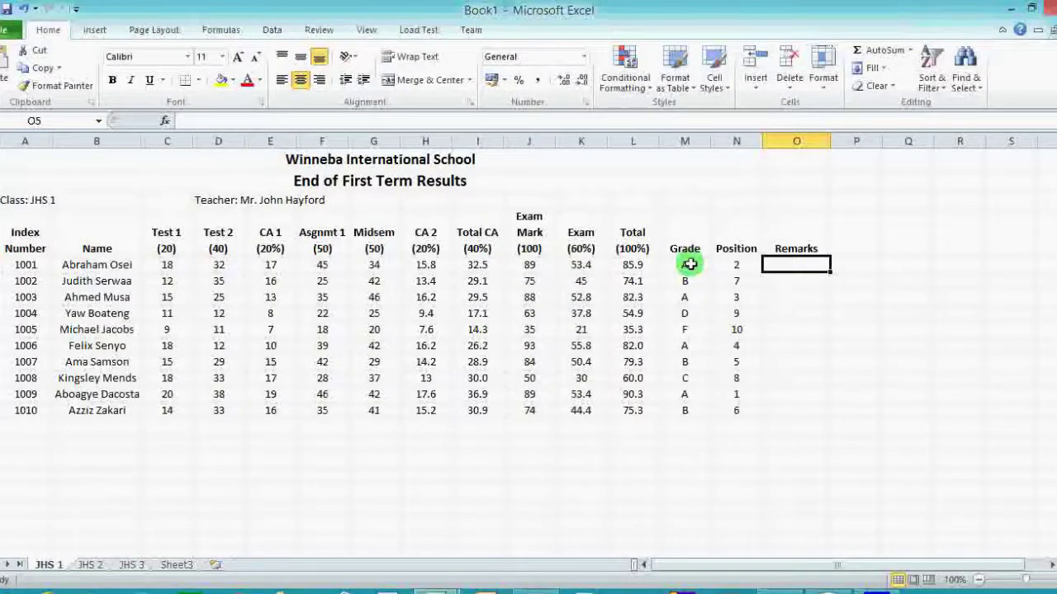
pyautogui.click(689, 264)
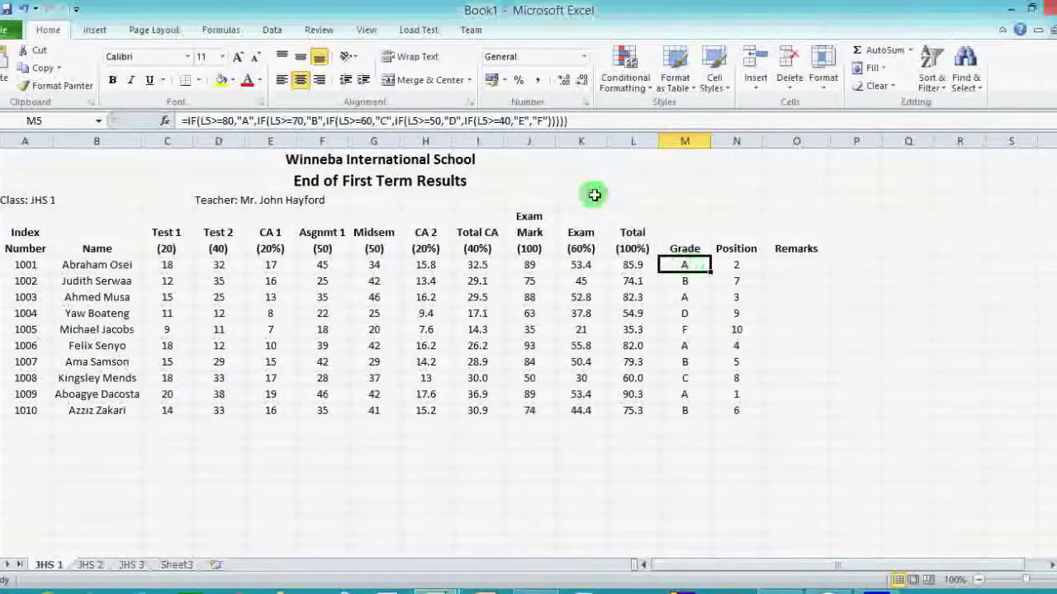
pyautogui.click(570, 122)
pyautogui.moveTo(569, 121); pyautogui.dragTo(165, 121)
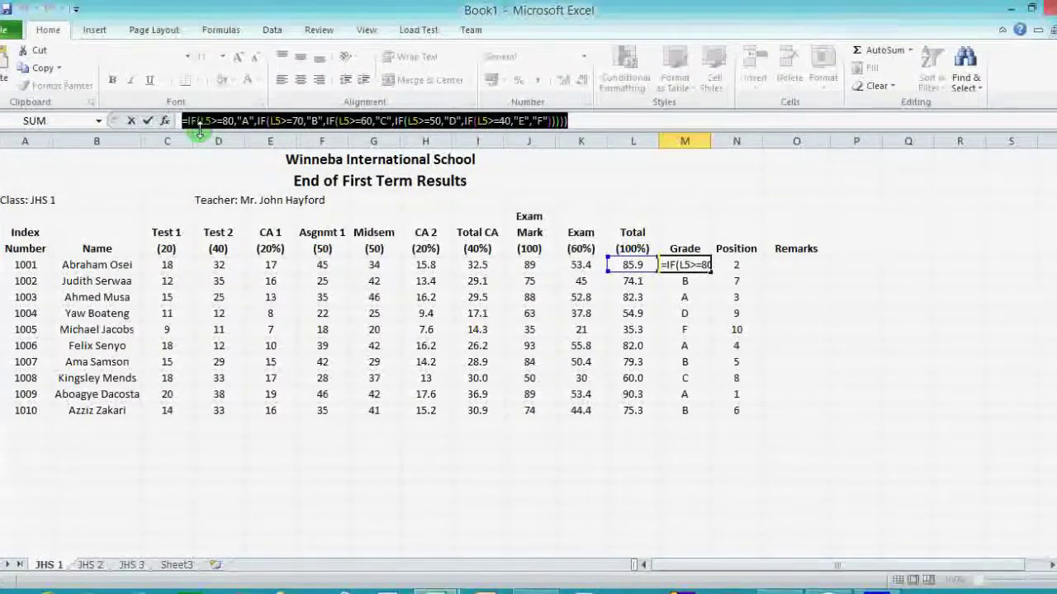
pyautogui.click(46, 70)
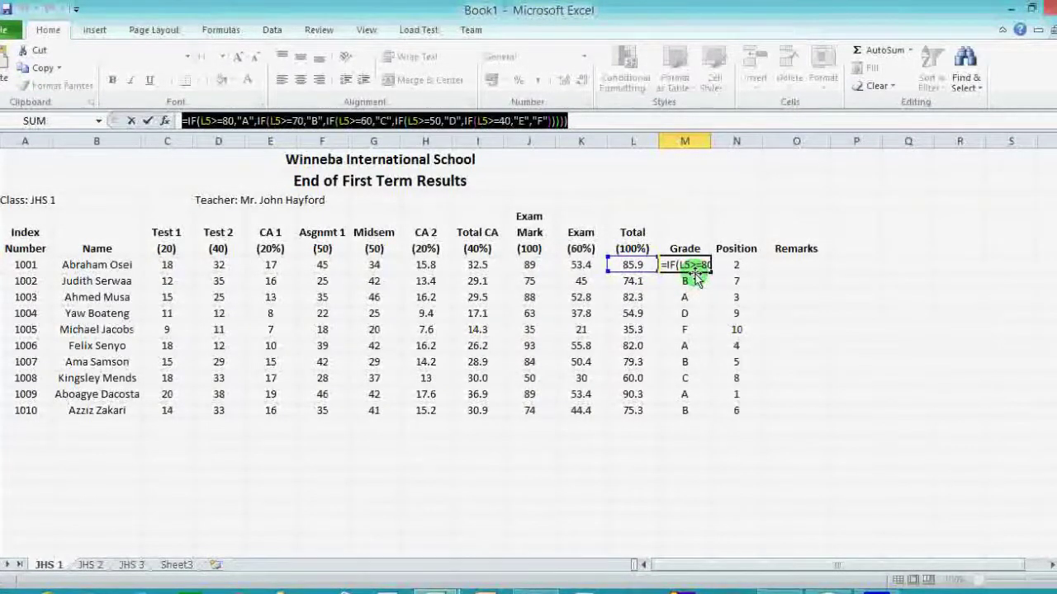
pyautogui.hotkey('ctrl', 'Return')
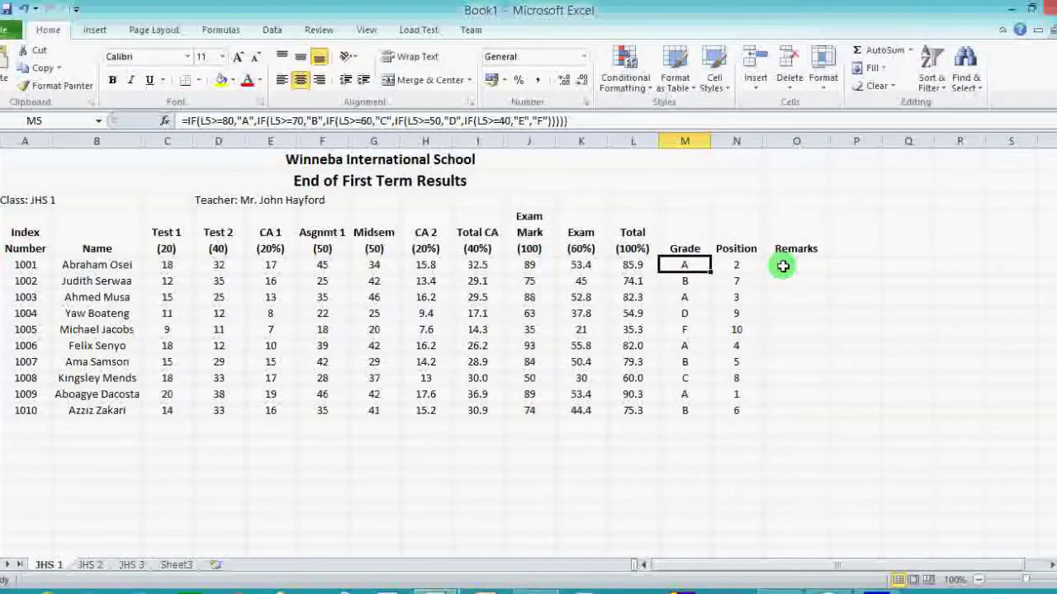
# Paste the copied grade formula into O5's formula bar.
pyautogui.click(783, 266)
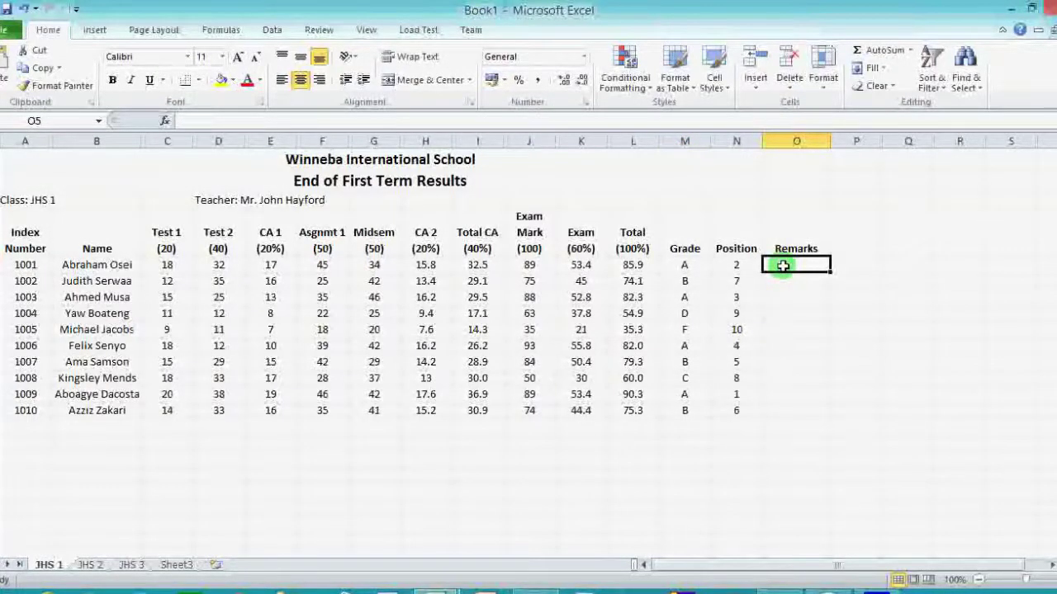
pyautogui.click(471, 121)
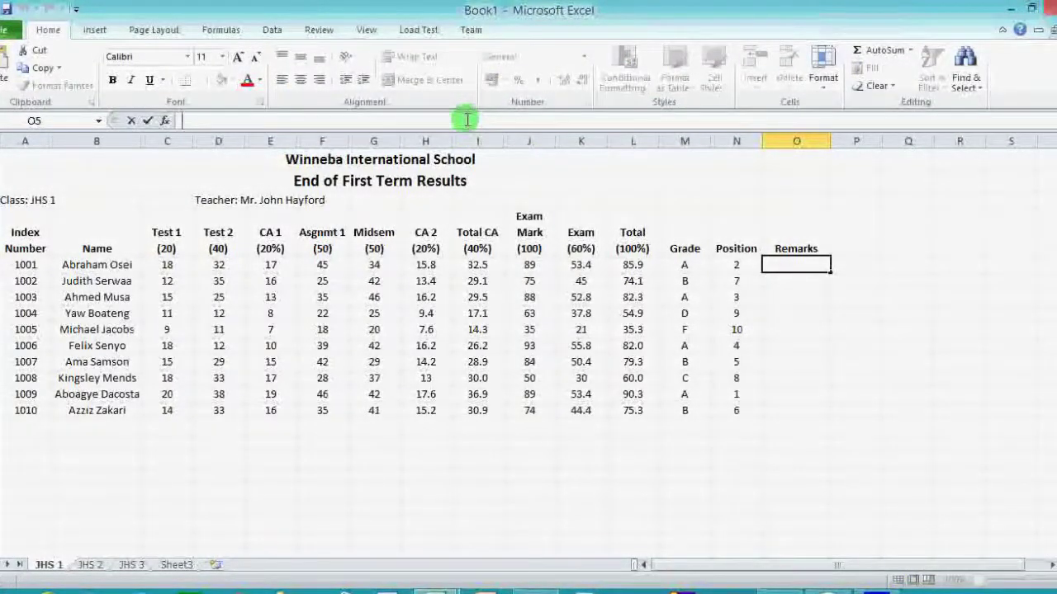
pyautogui.click(2, 62)
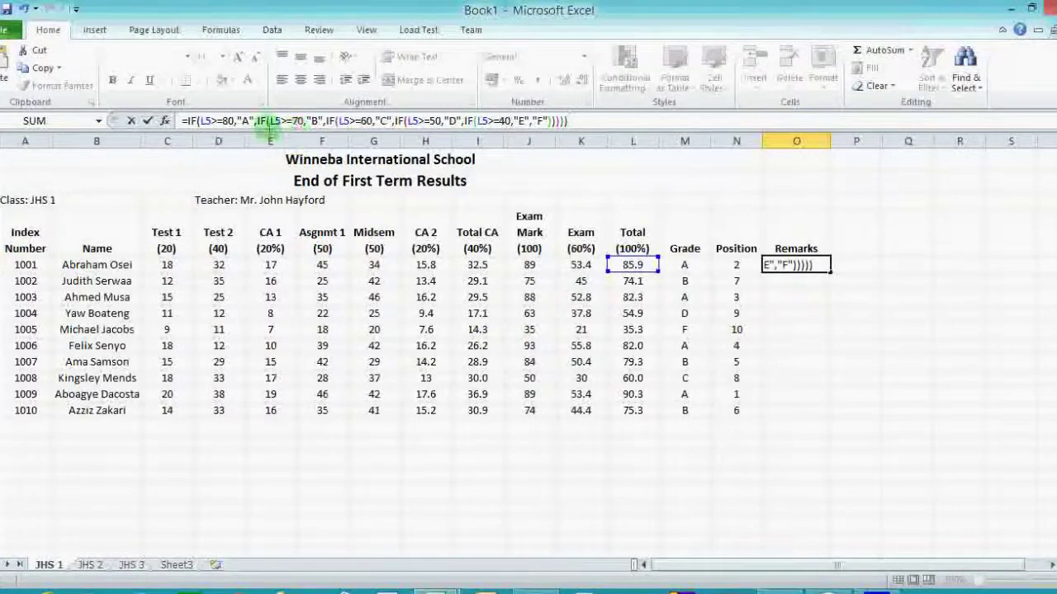
# In O5's formula, replace grades A, B and C with Excellent, Very Good and Good.
pyautogui.doubleClick(245, 120)
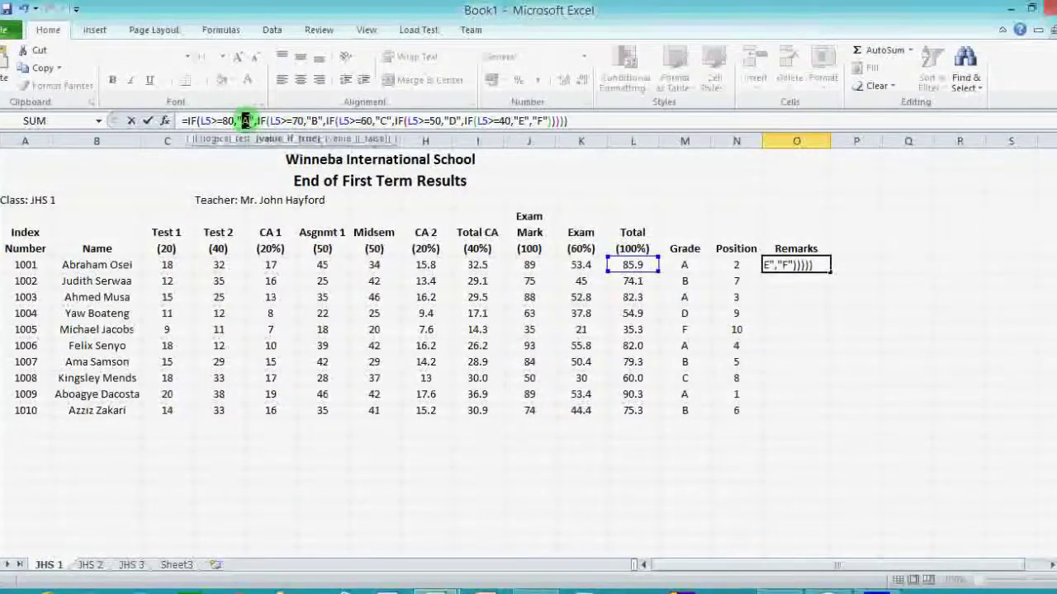
pyautogui.doubleClick(315, 120)
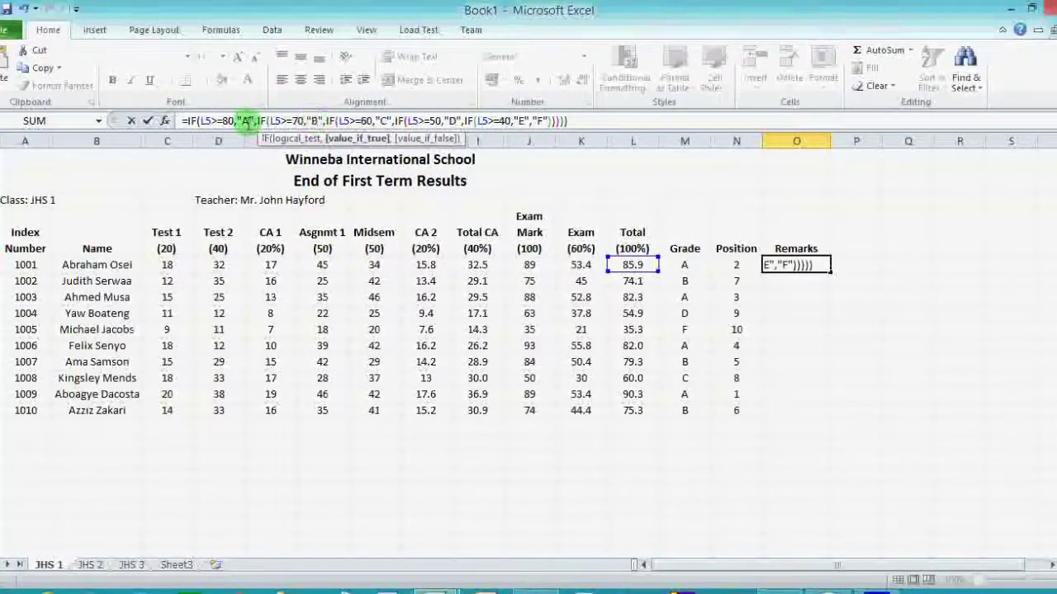
pyautogui.doubleClick(244, 120)
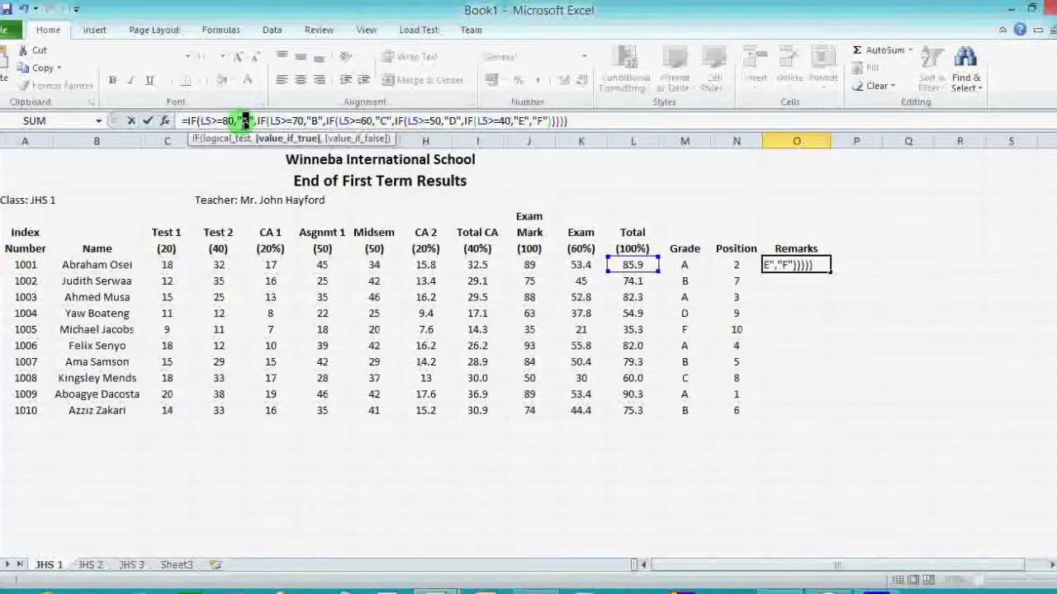
pyautogui.write('Excel')
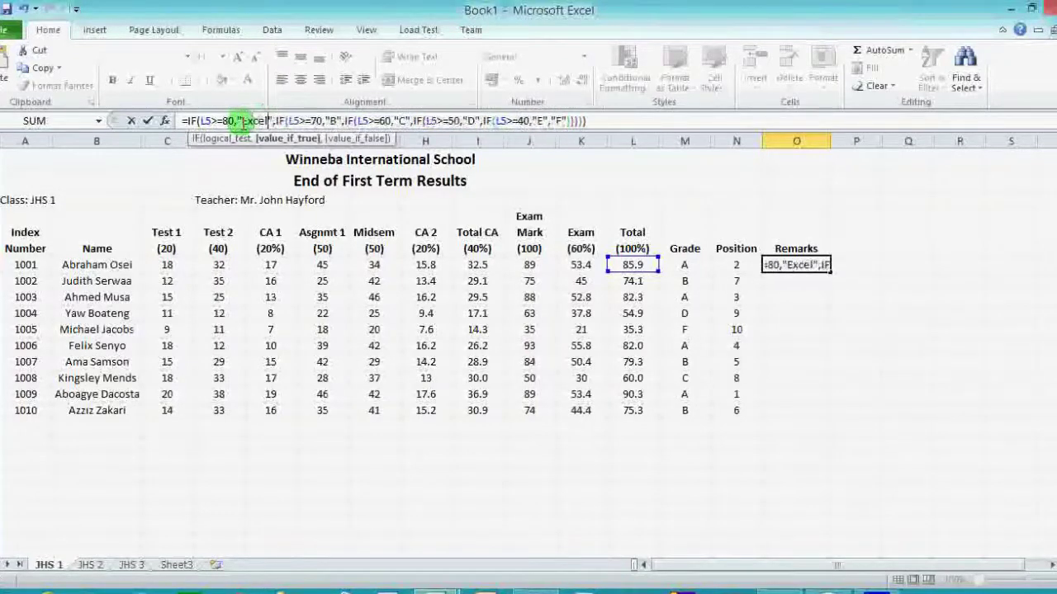
pyautogui.write('lent')
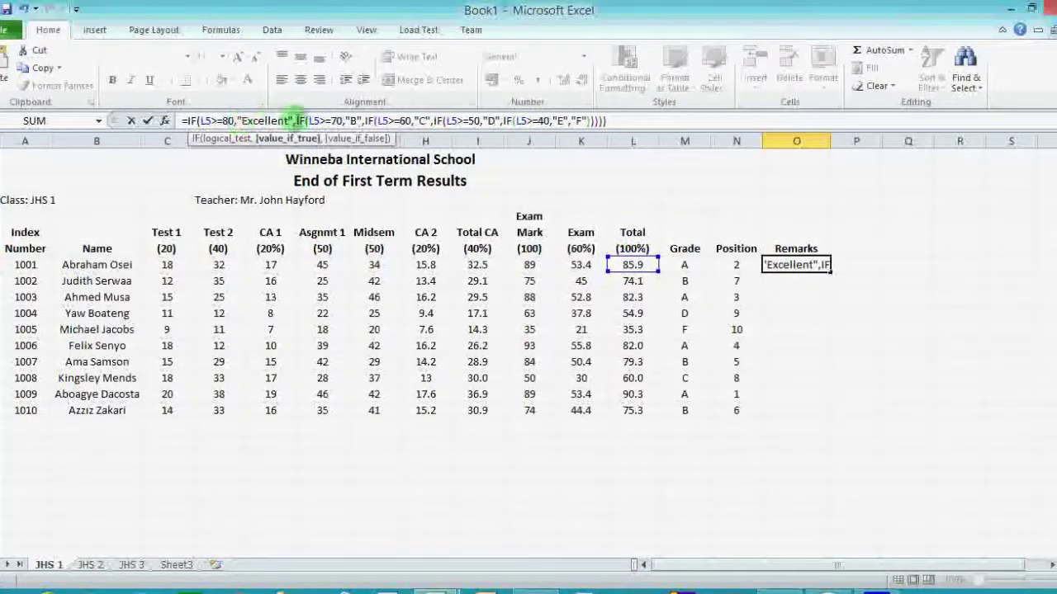
pyautogui.doubleClick(352, 122)
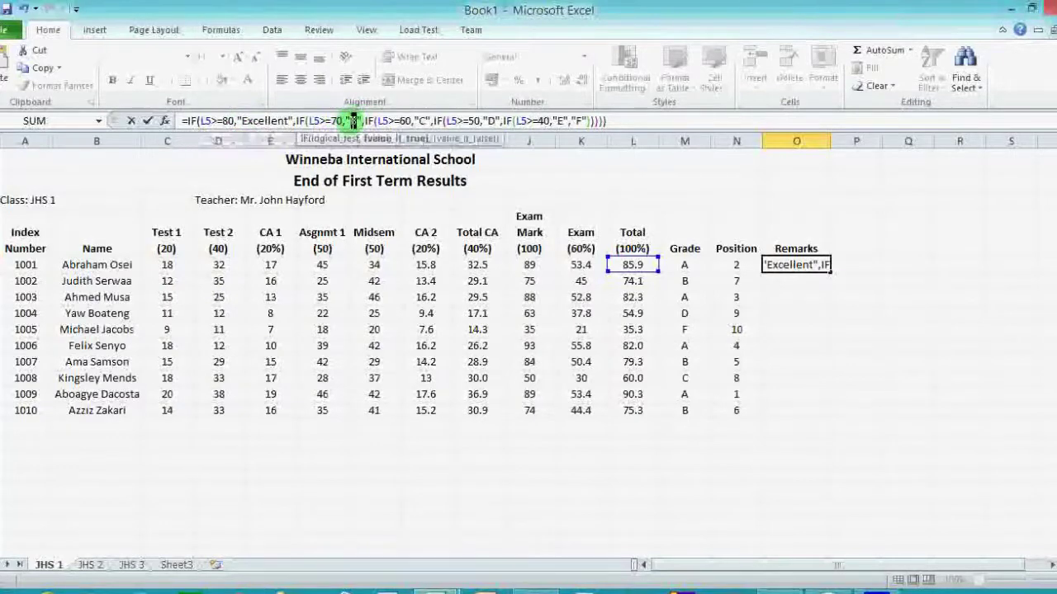
pyautogui.write('Very ')
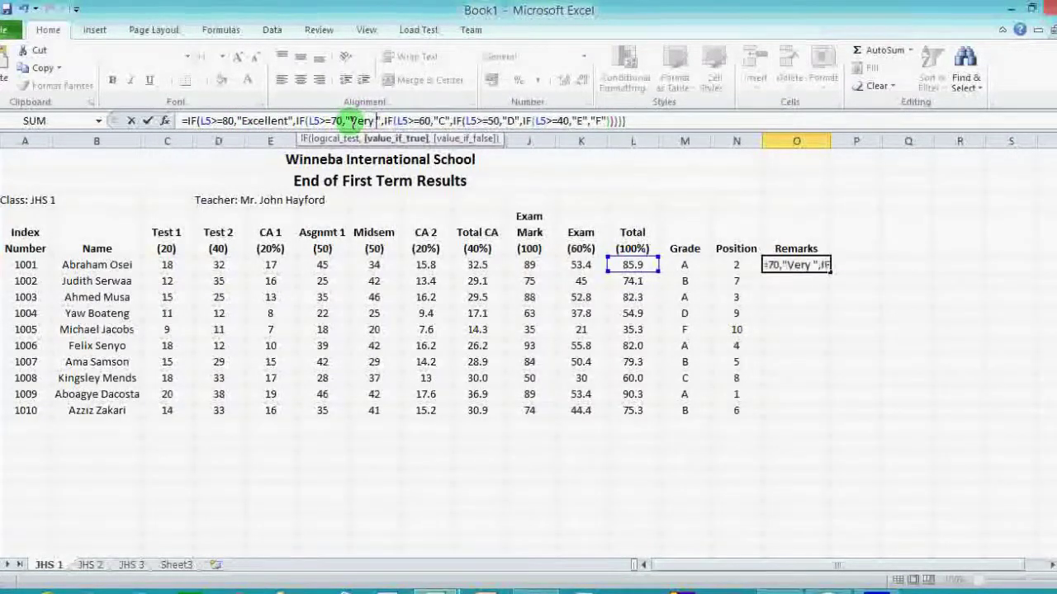
pyautogui.write('Good')
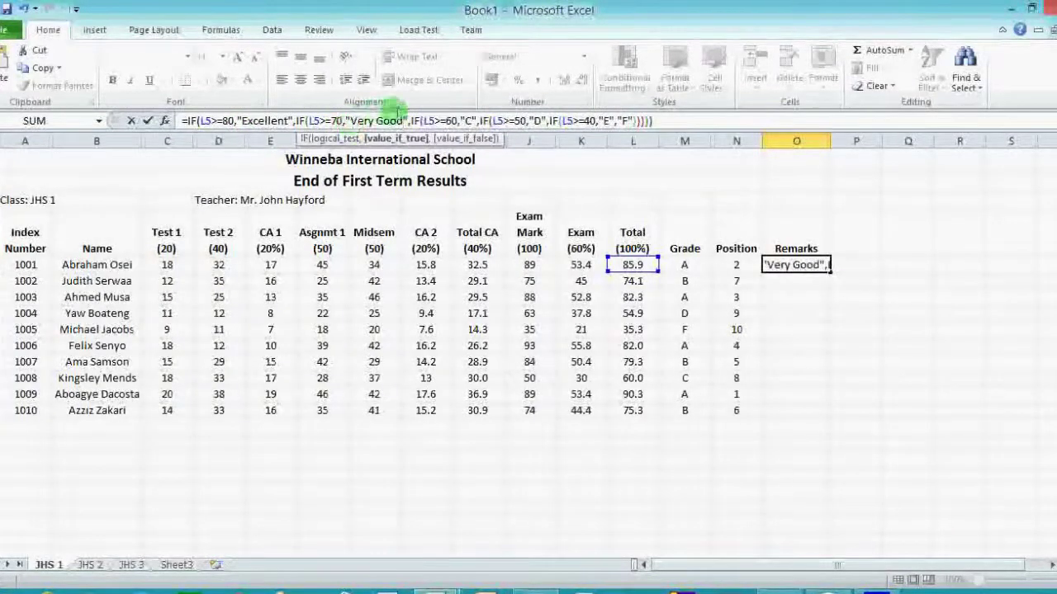
pyautogui.doubleClick(468, 122)
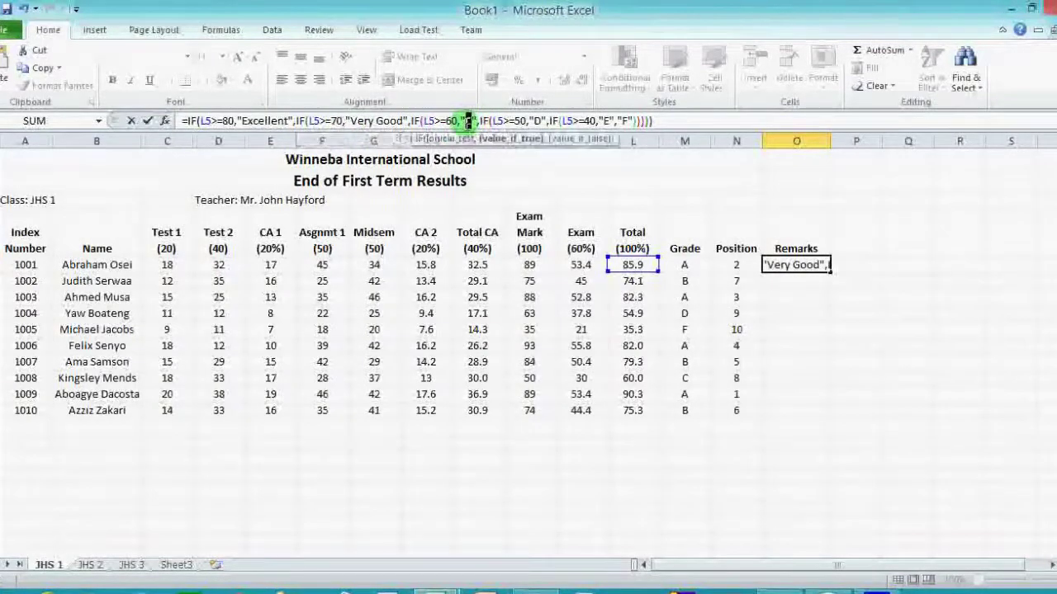
pyautogui.write('Good')
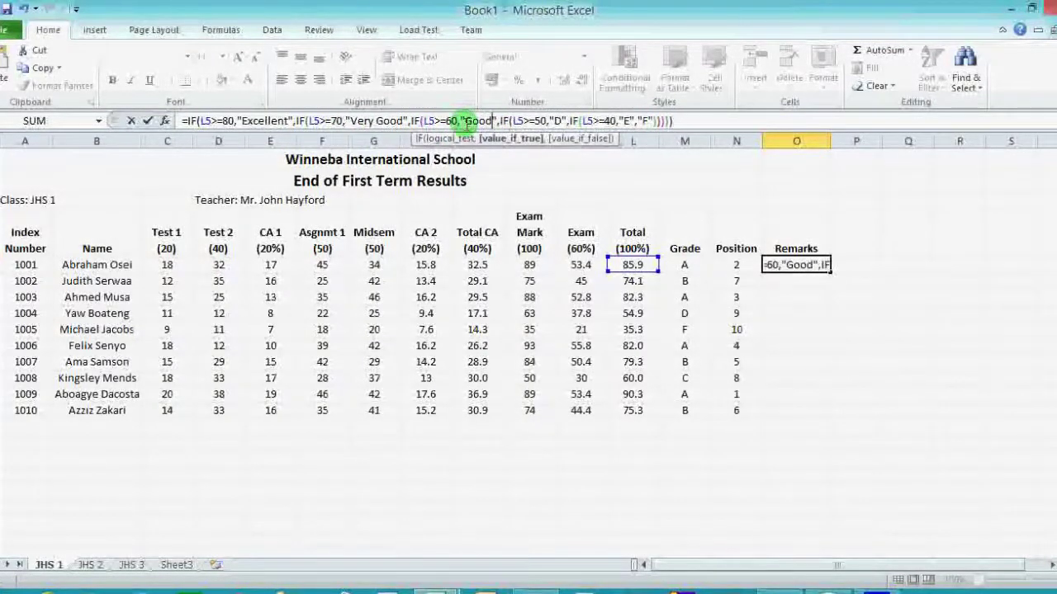
# Replace grades D, E and F with Average, Pass and Fail, and commit O5.
pyautogui.doubleClick(558, 121)
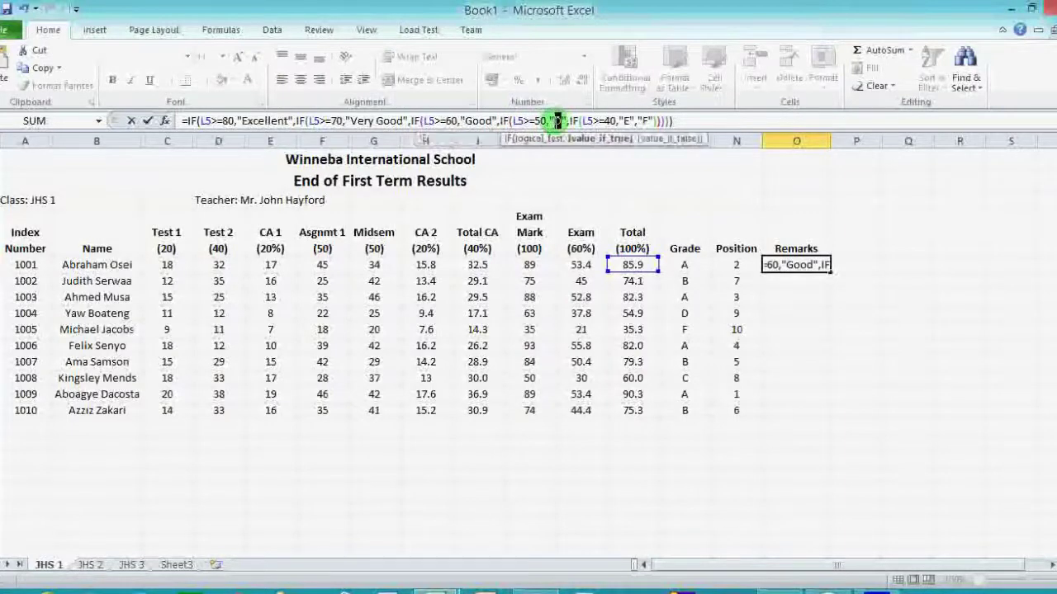
pyautogui.write('Average')
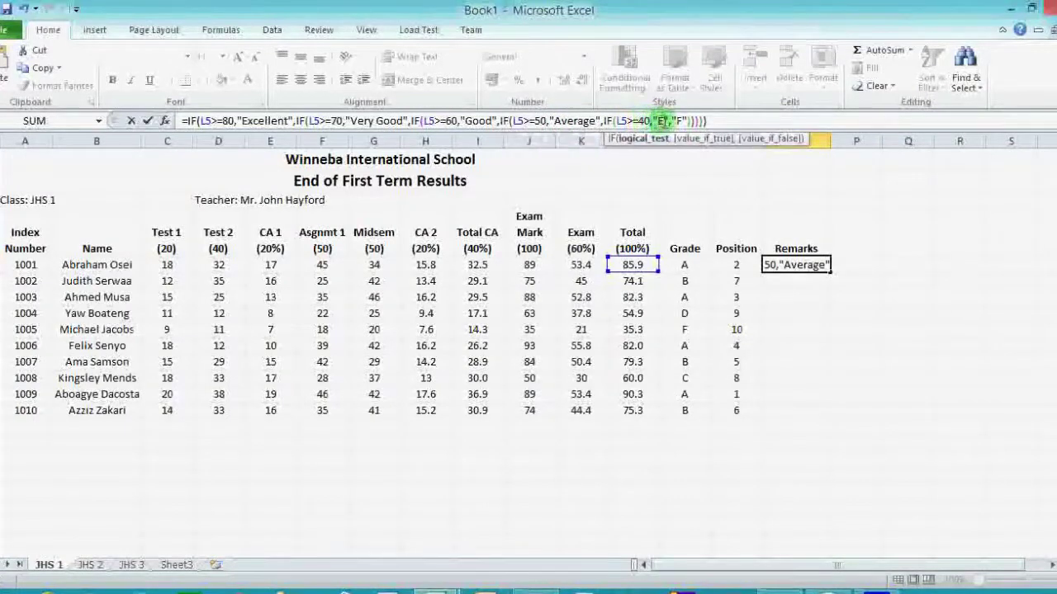
pyautogui.doubleClick(660, 120)
pyautogui.write('Pass')
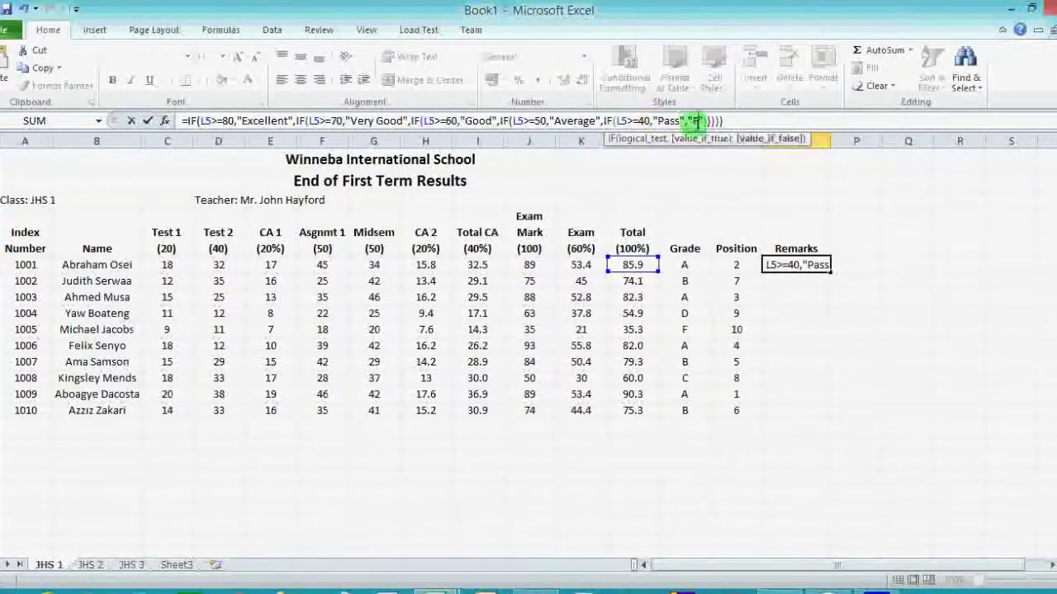
pyautogui.doubleClick(696, 121)
pyautogui.write('Fail')
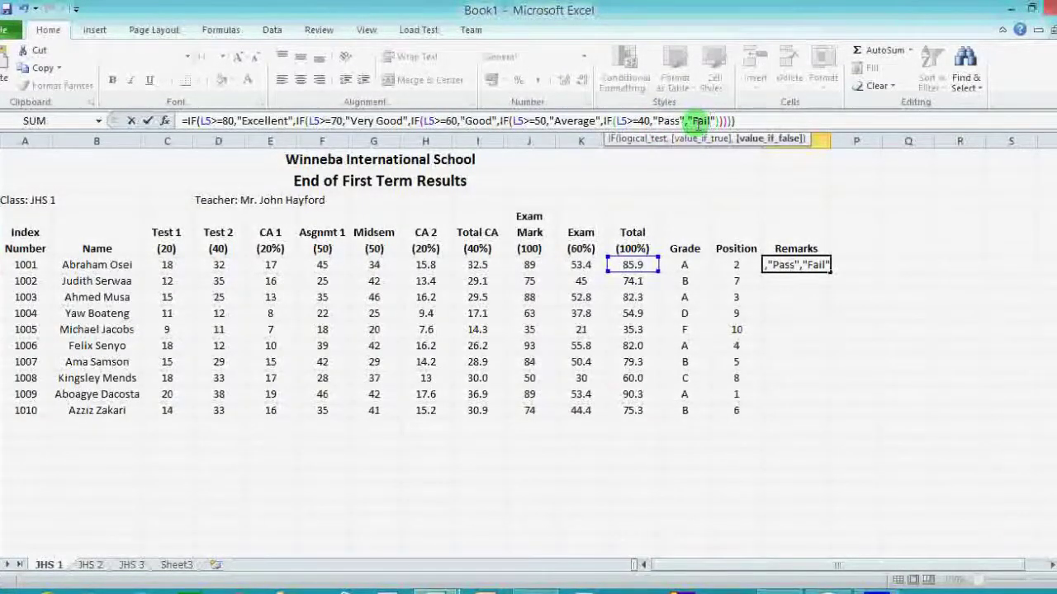
pyautogui.press('Return')
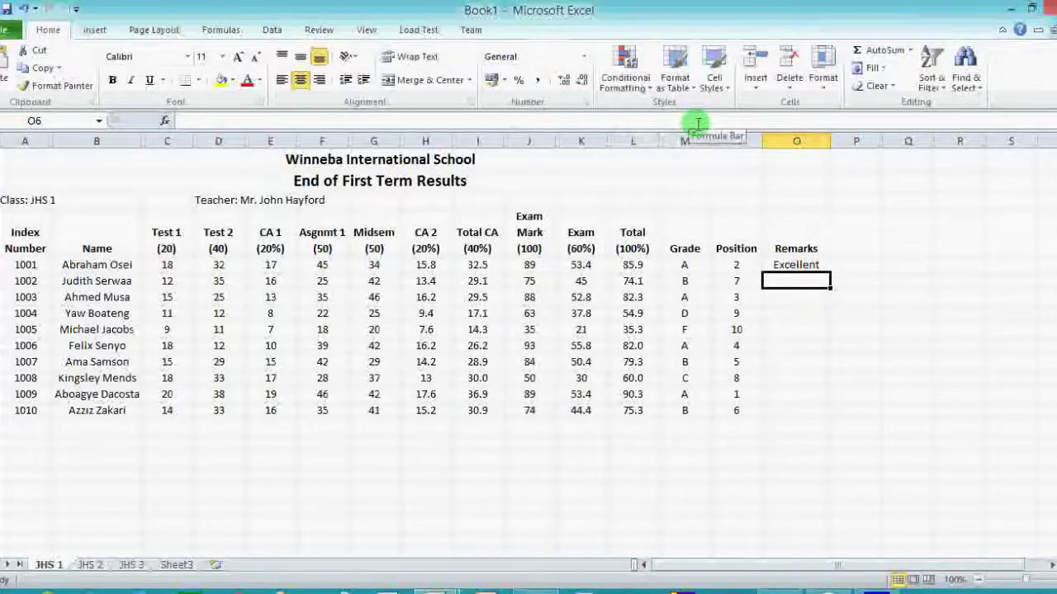
pyautogui.click(804, 261)
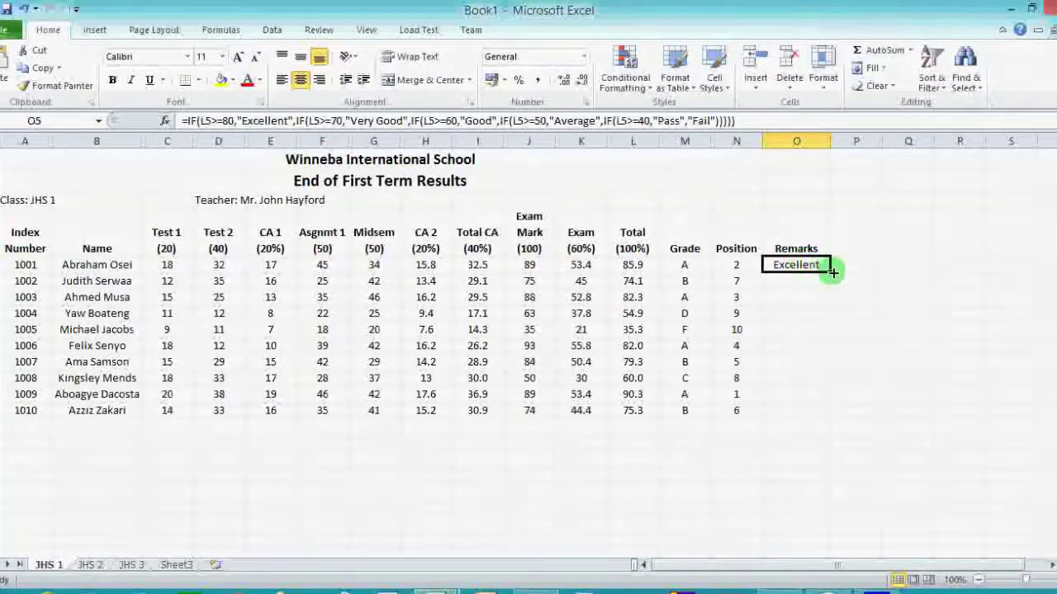
# Fill the Remarks formula down to O14 and select the results table from the title.
pyautogui.doubleClick(832, 271)
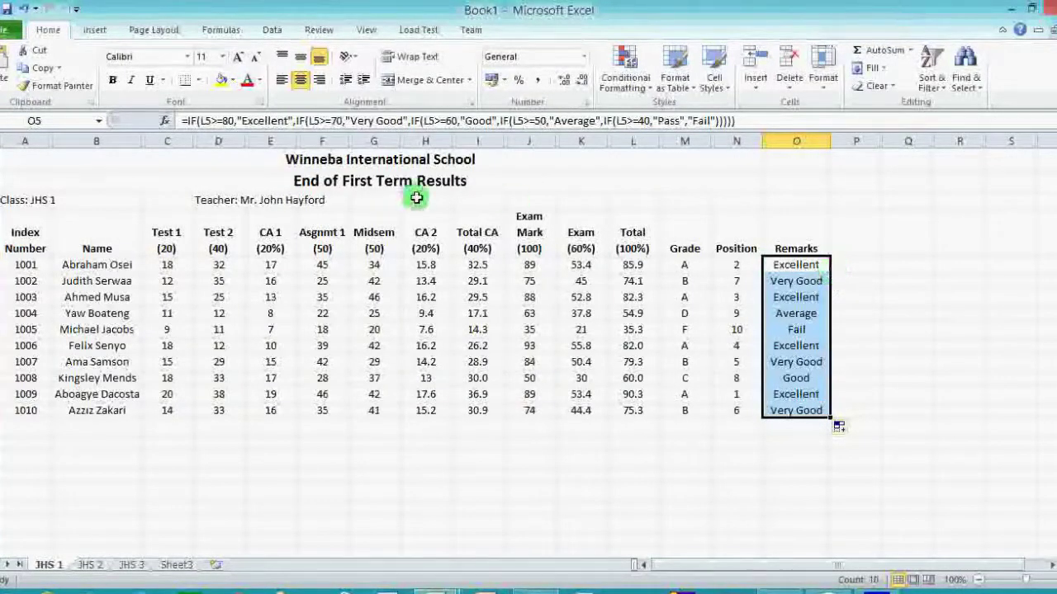
pyautogui.click(42, 161)
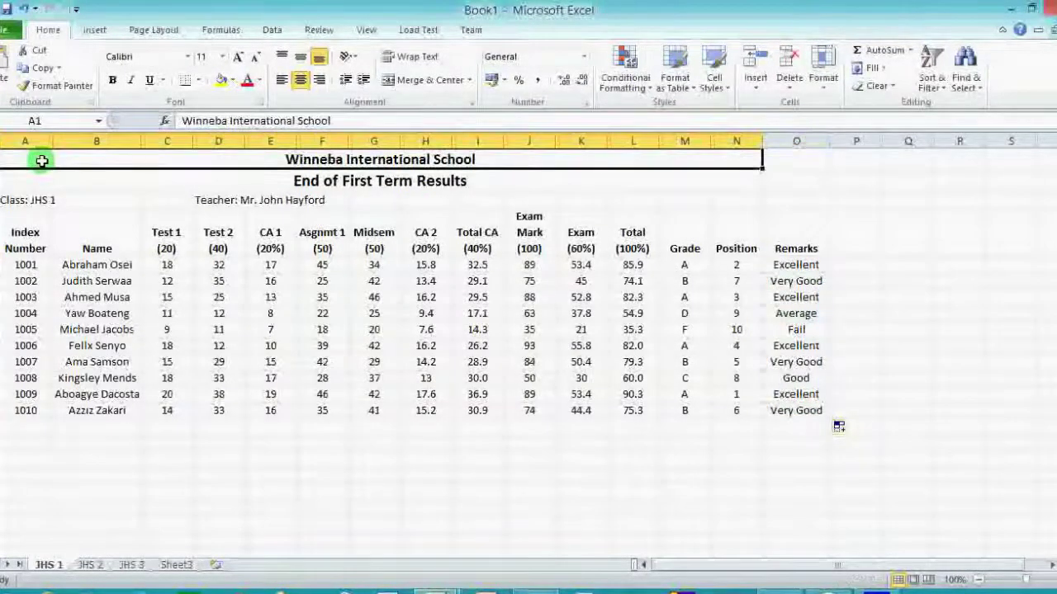
pyautogui.moveTo(41, 161); pyautogui.dragTo(802, 410)
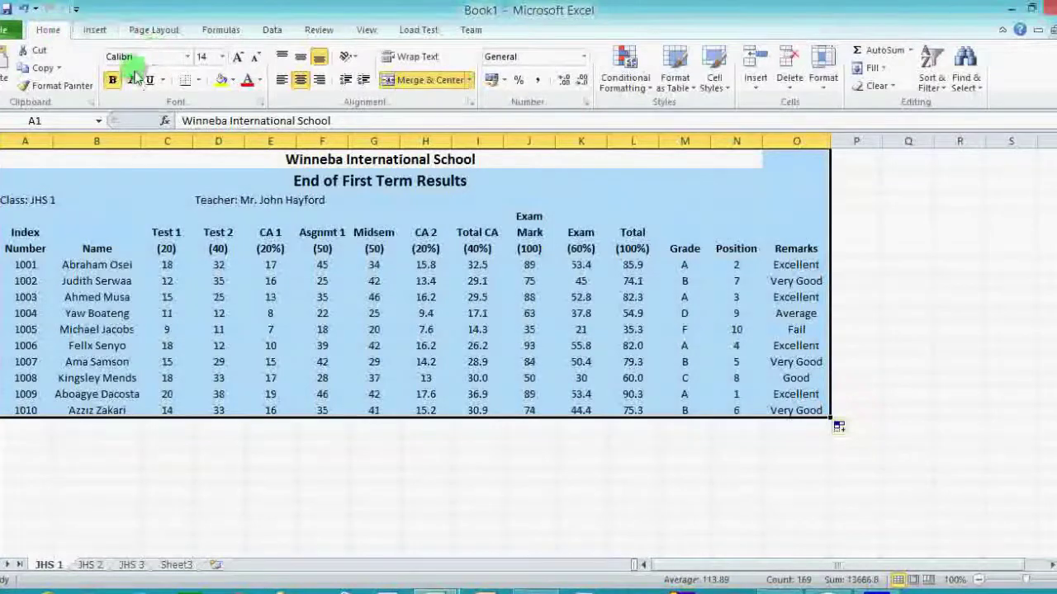
# Apply All Borders to the results table and centre the contents of rows 4–14.
pyautogui.click(199, 82)
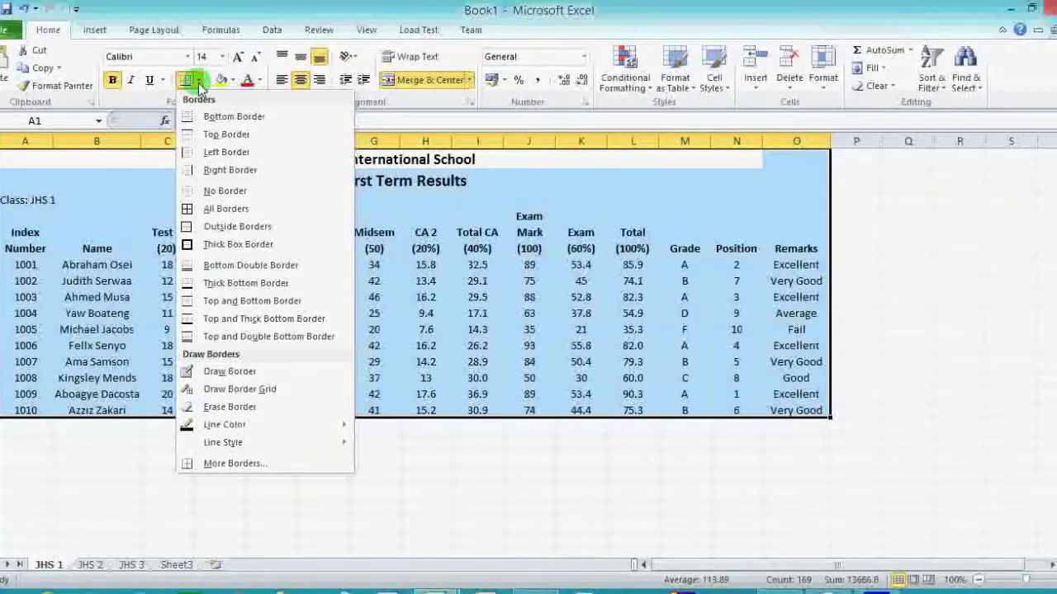
pyautogui.click(226, 210)
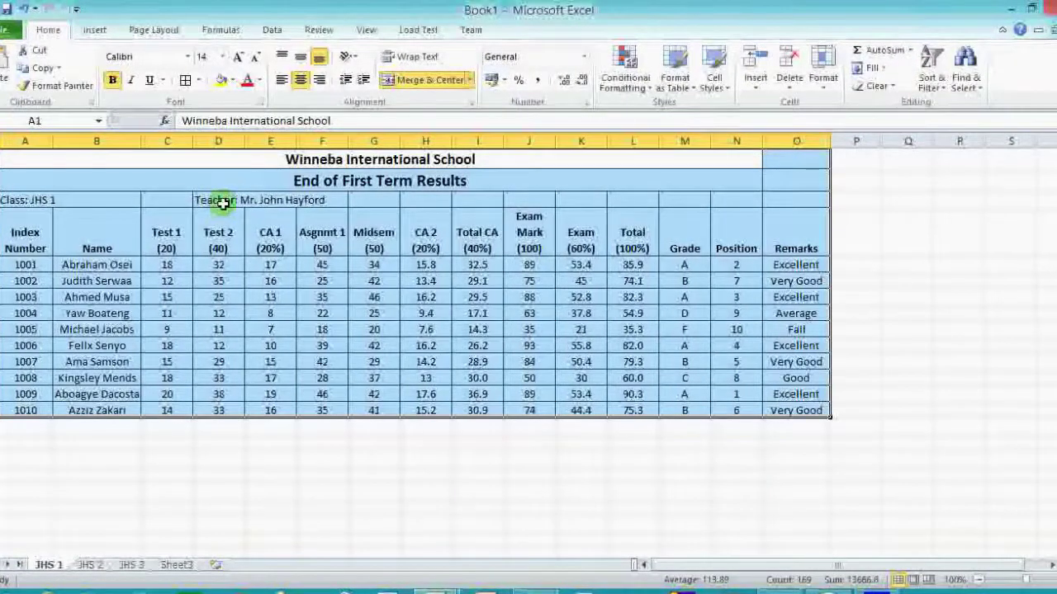
pyautogui.click(223, 203)
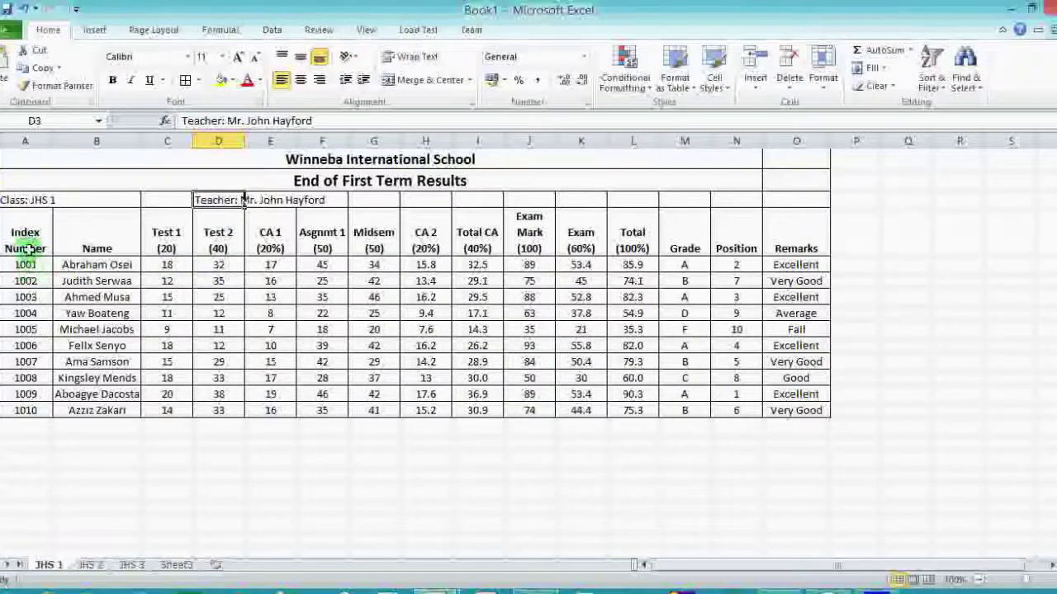
pyautogui.moveTo(22, 221); pyautogui.dragTo(805, 405)
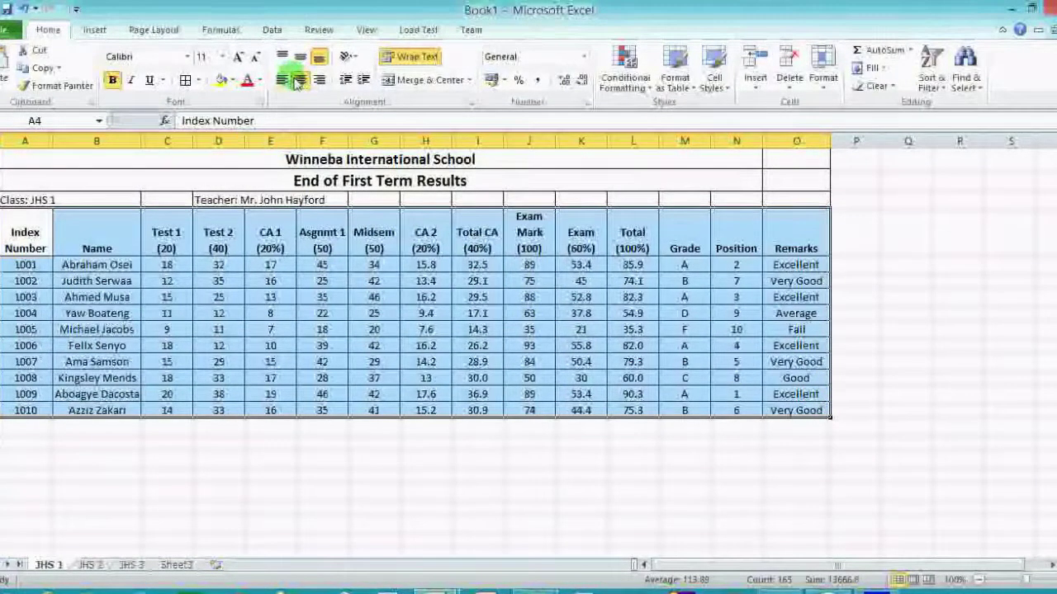
pyautogui.click(300, 80)
pyautogui.click(300, 80)
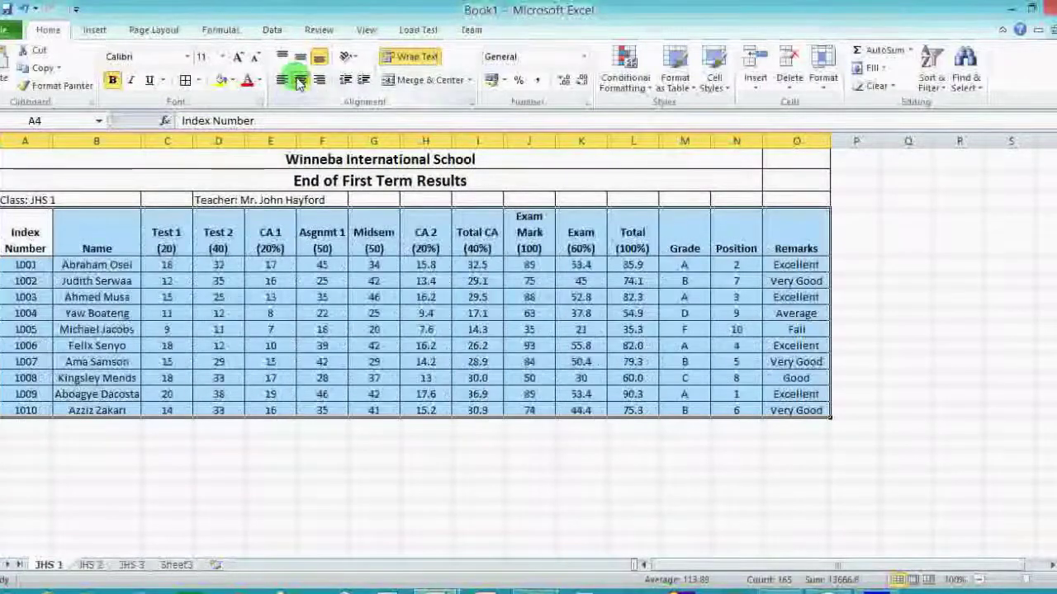
pyautogui.click(305, 426)
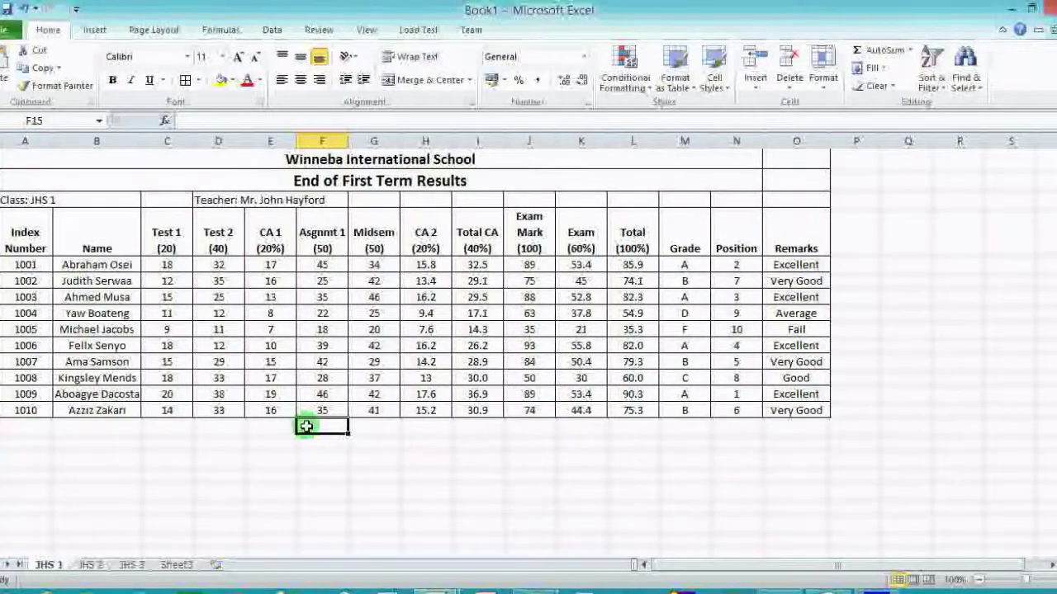
# Enter the headings Grade and Number in C16 and D16.
pyautogui.click(164, 444)
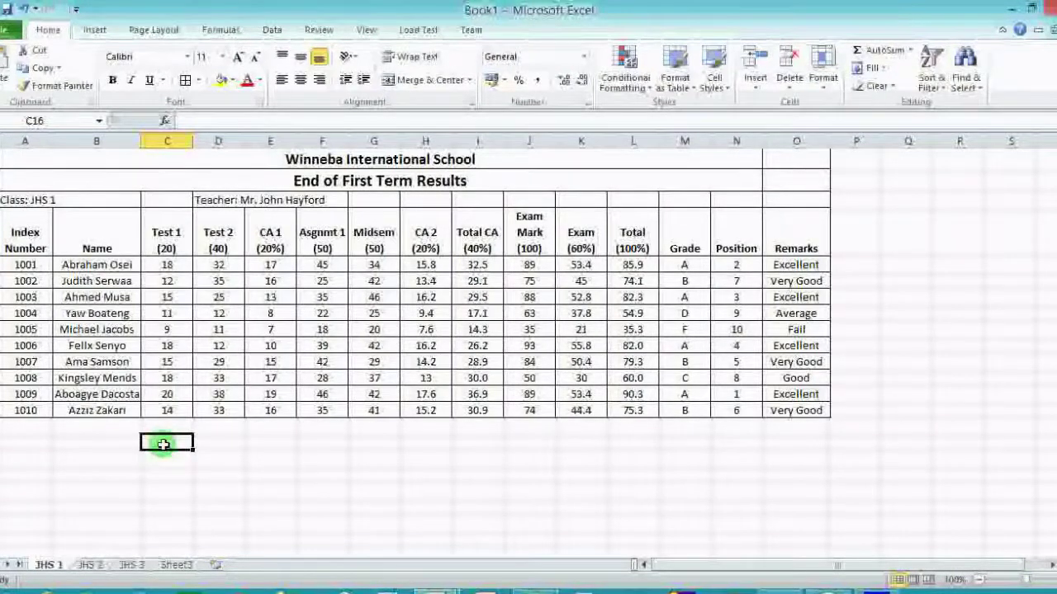
pyautogui.write('Gr')
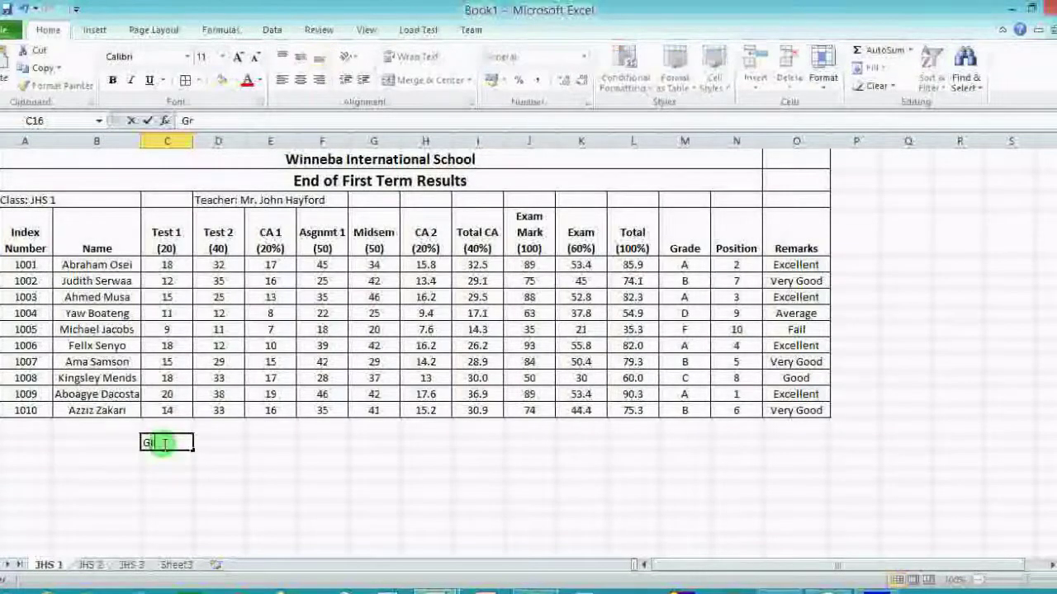
pyautogui.write('a')
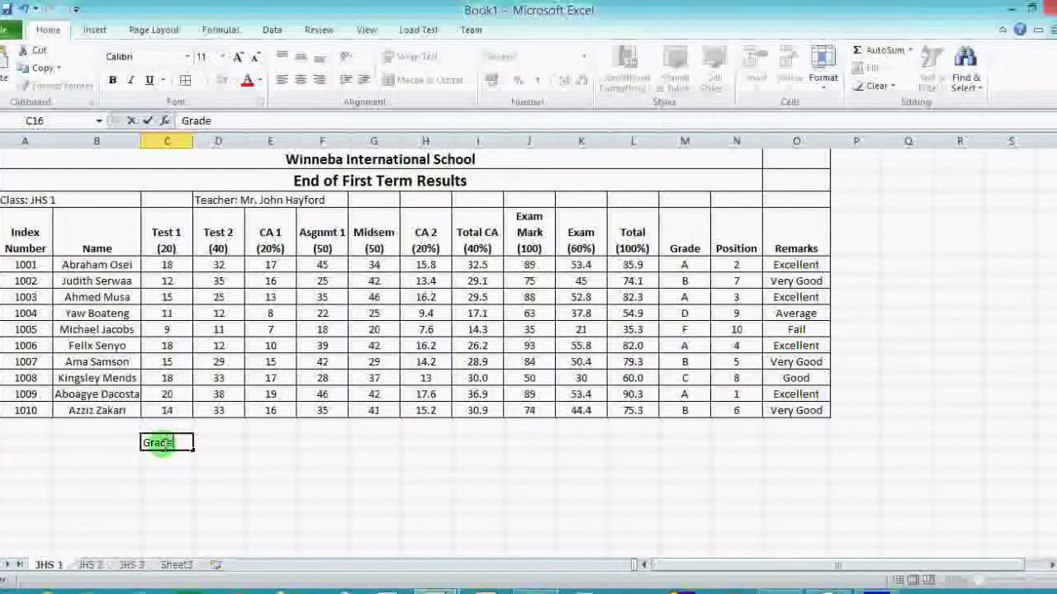
pyautogui.write('de')
pyautogui.press('Tab')
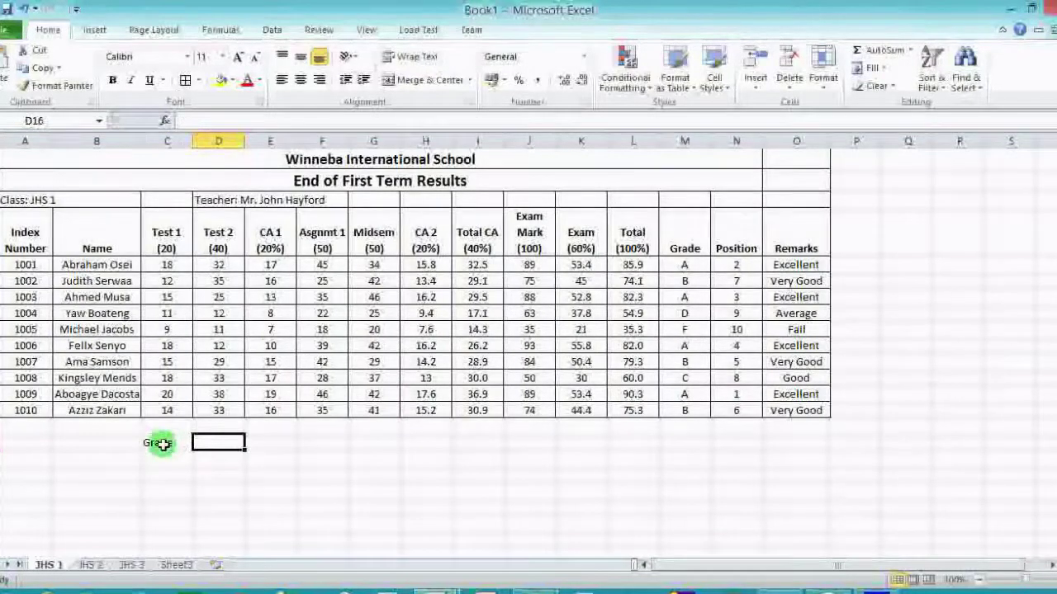
pyautogui.write('Number')
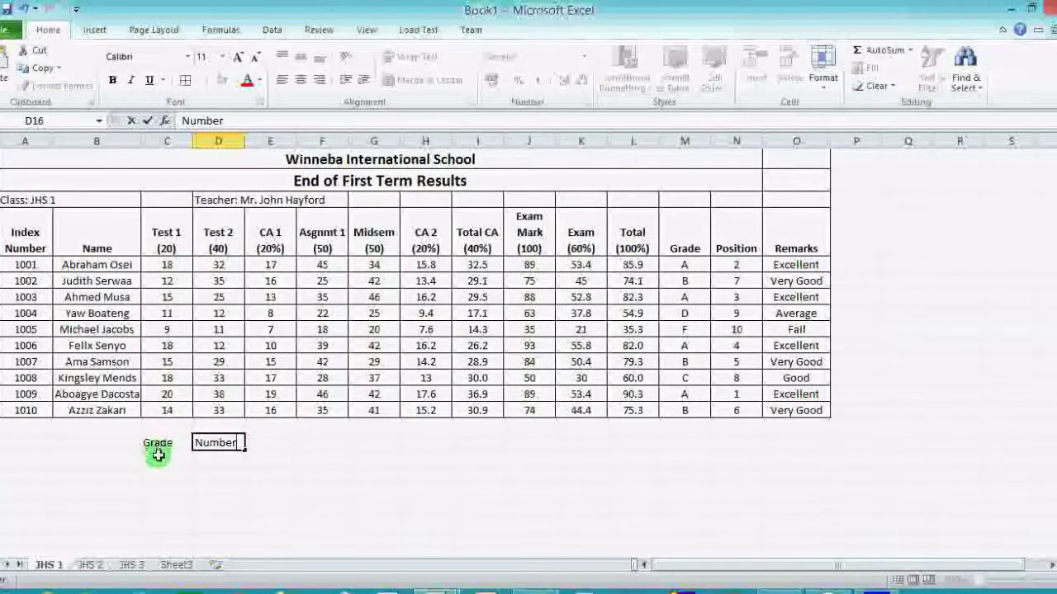
# List grade letters A through F down C17:C22 and select C16:D22.
pyautogui.click(158, 459)
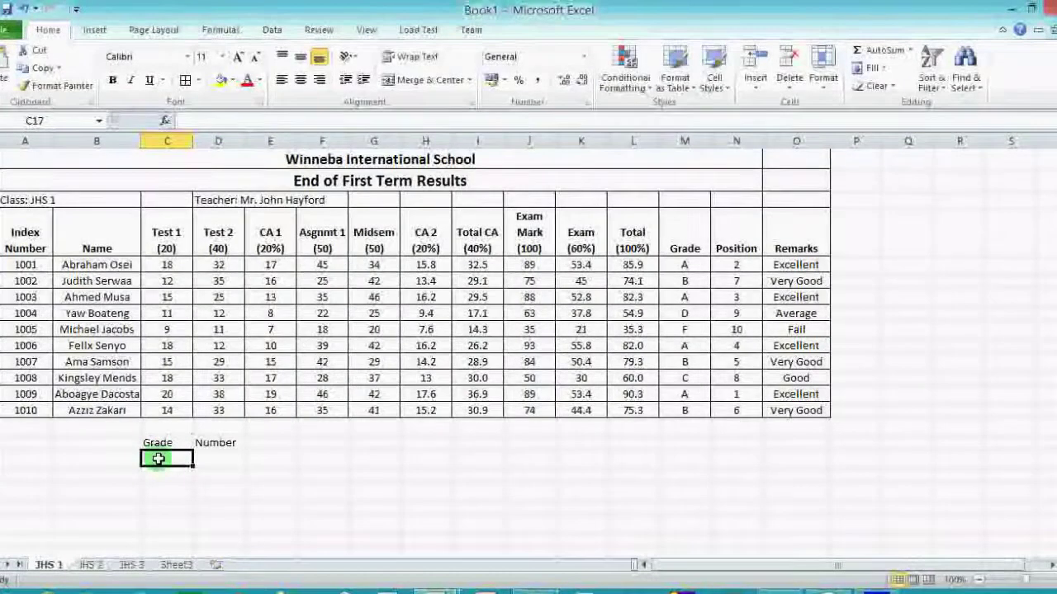
pyautogui.write('A')
pyautogui.press('Return')
pyautogui.write('B')
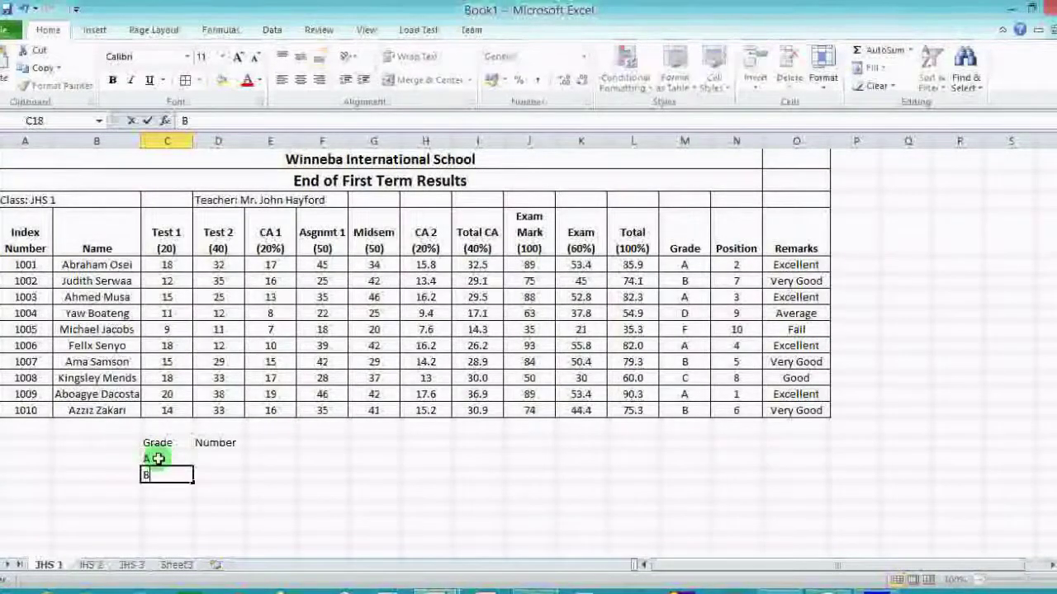
pyautogui.press('Return')
pyautogui.write('C')
pyautogui.press('Return')
pyautogui.write('D')
pyautogui.press('Return')
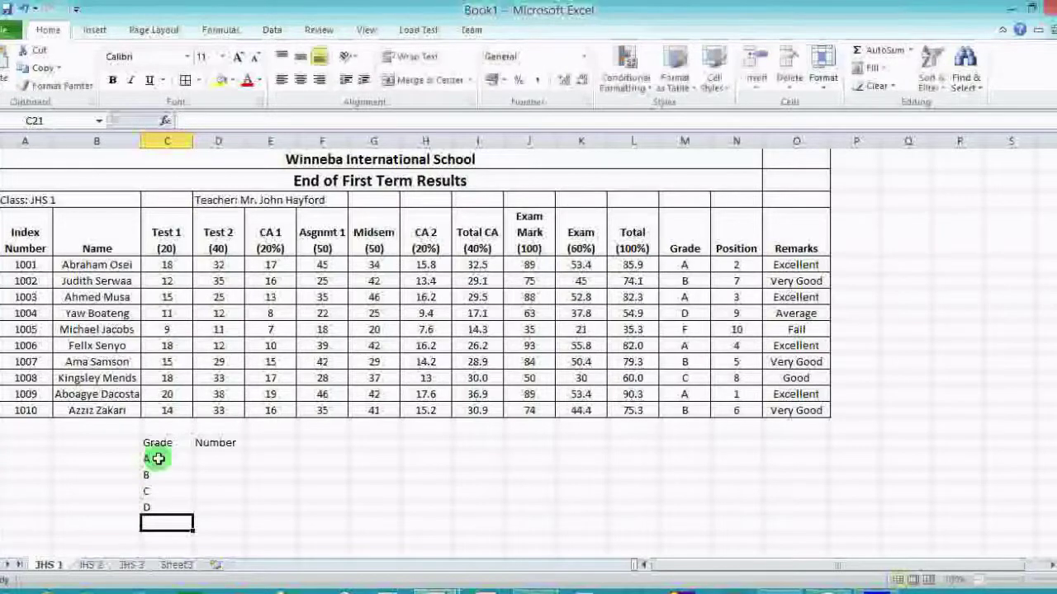
pyautogui.write('E')
pyautogui.press('Return')
pyautogui.write('F')
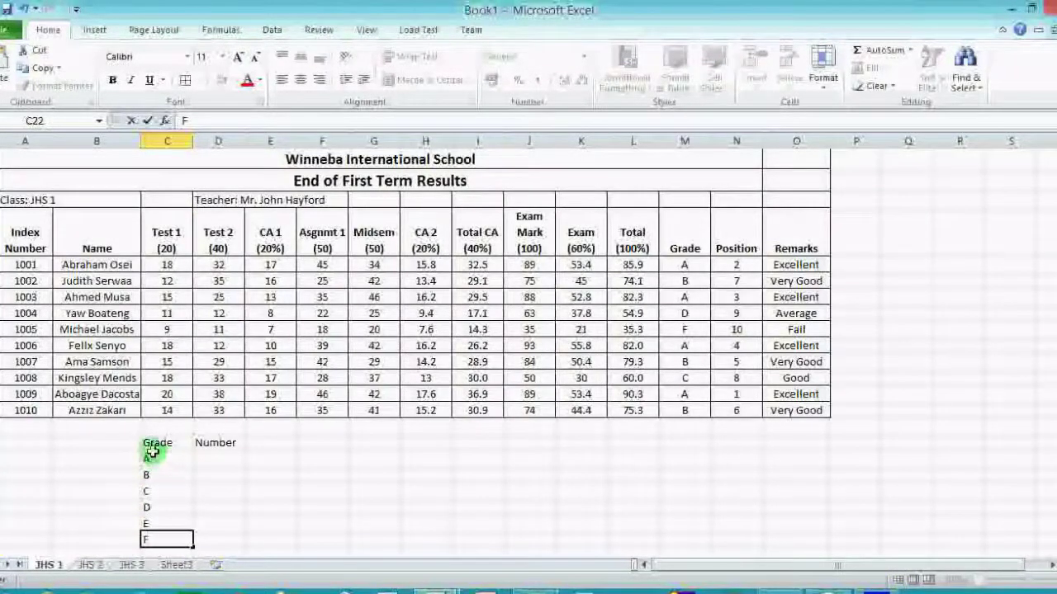
pyautogui.moveTo(152, 443); pyautogui.dragTo(217, 537)
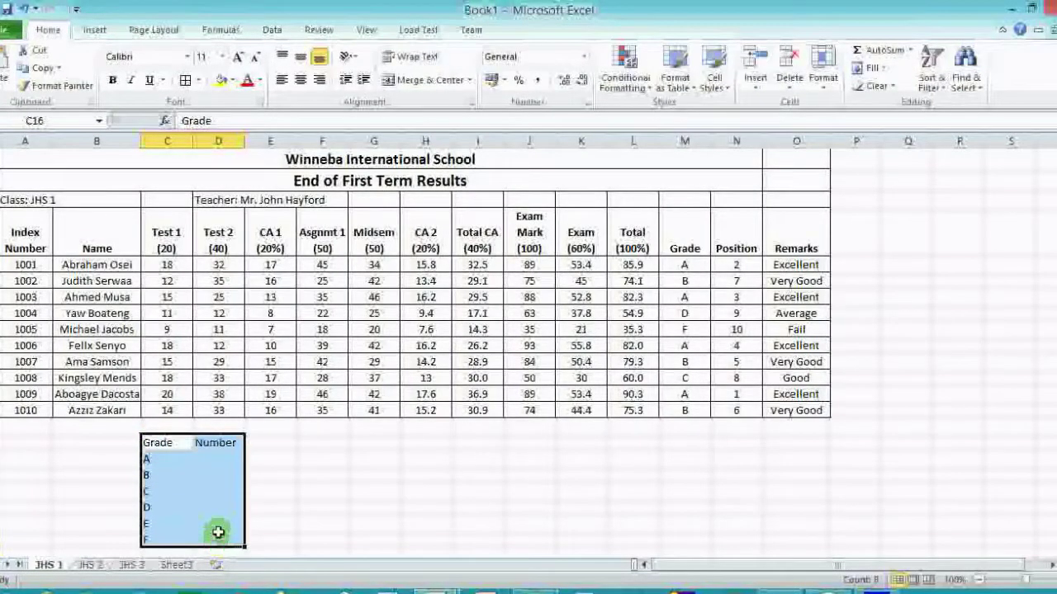
# Give C16:D22 All Borders and centred contents, then select D17 for the A count.
pyautogui.click(185, 80)
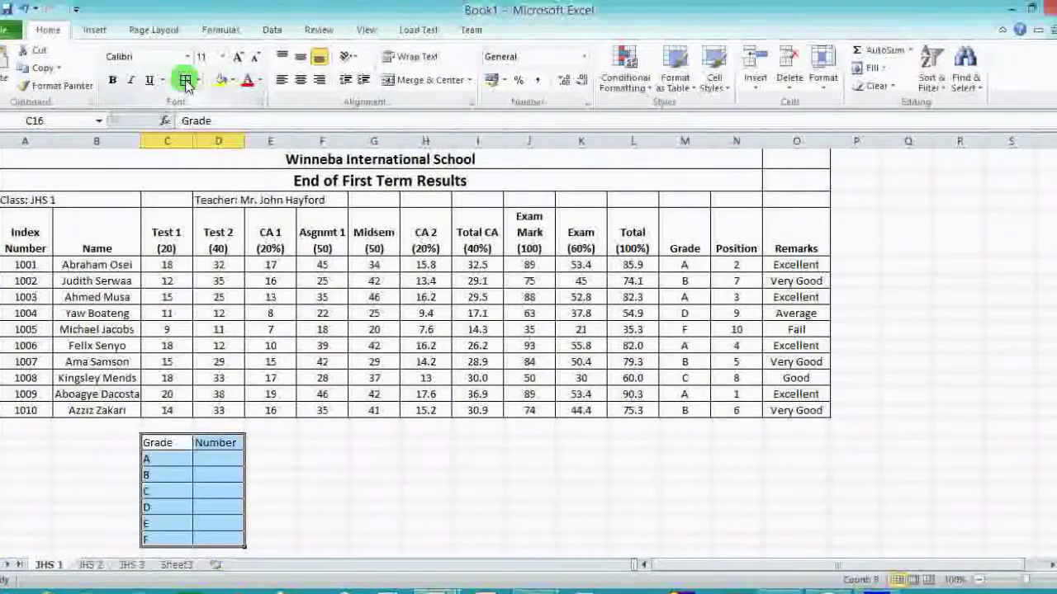
pyautogui.click(300, 80)
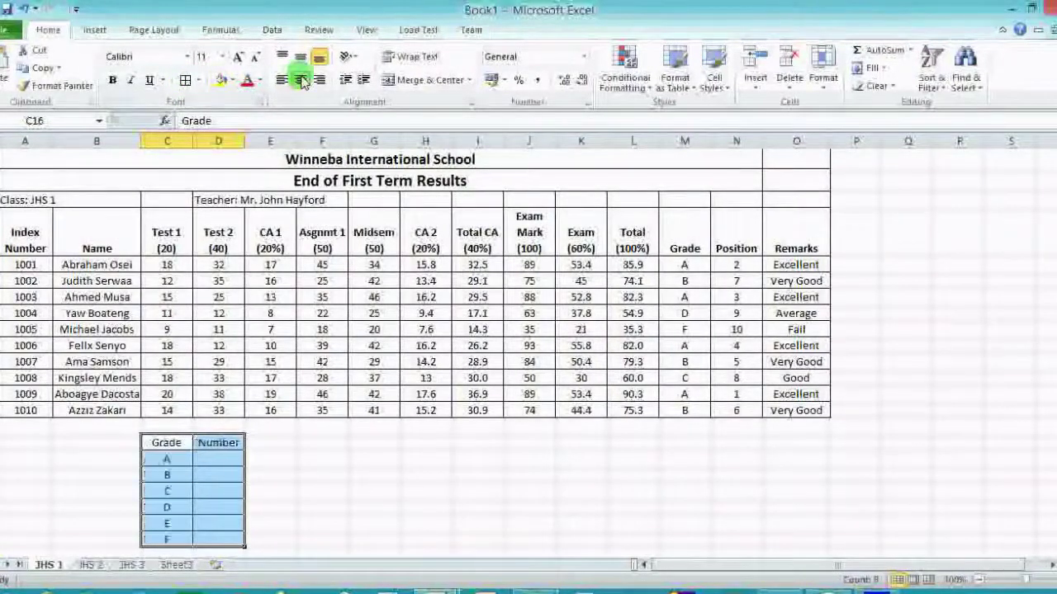
pyautogui.click(268, 461)
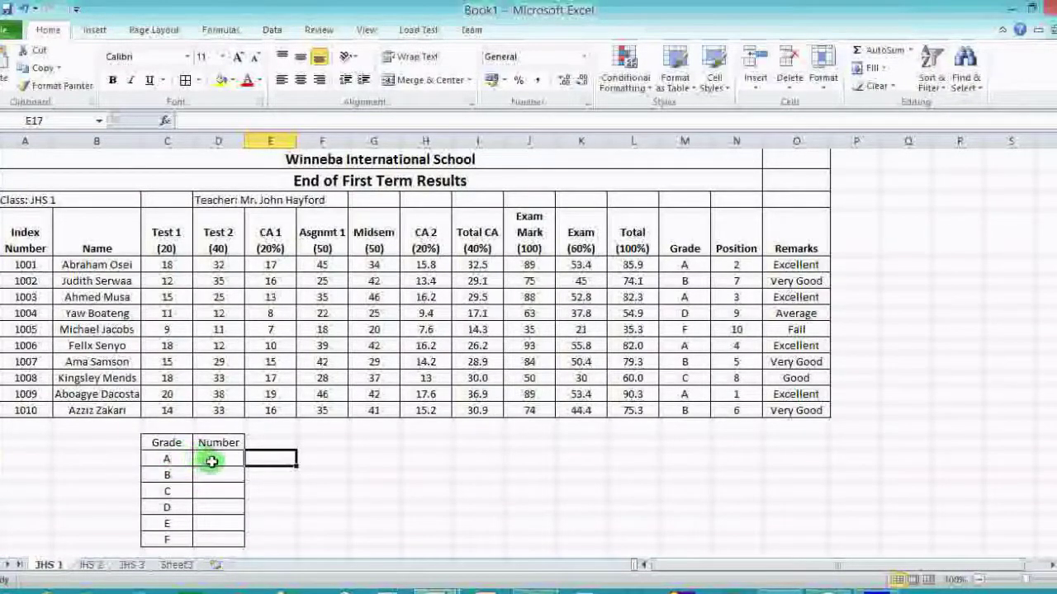
pyautogui.click(217, 460)
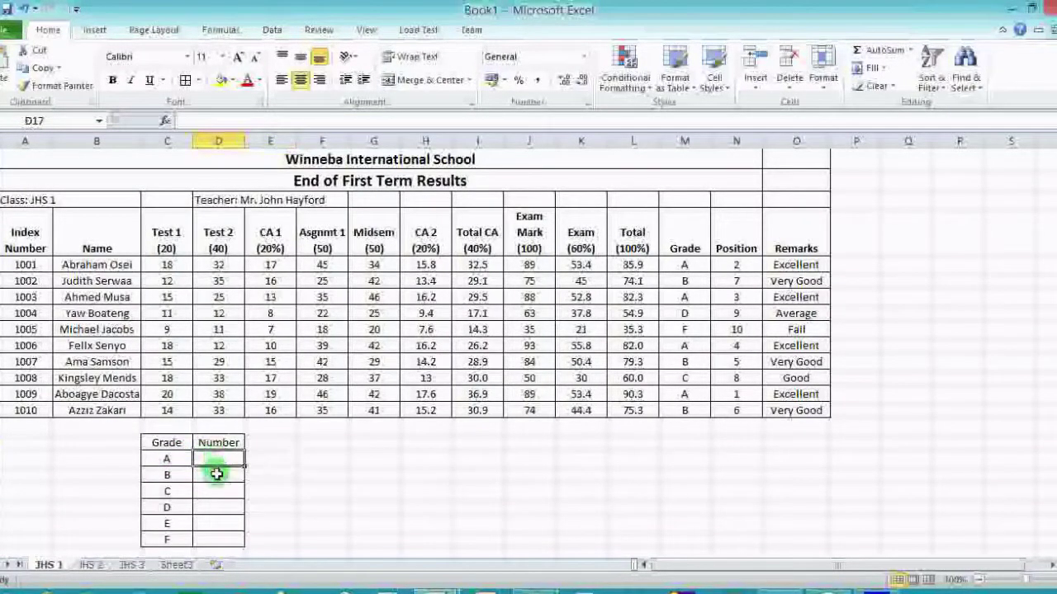
pyautogui.click(216, 478)
pyautogui.click(217, 490)
pyautogui.click(219, 505)
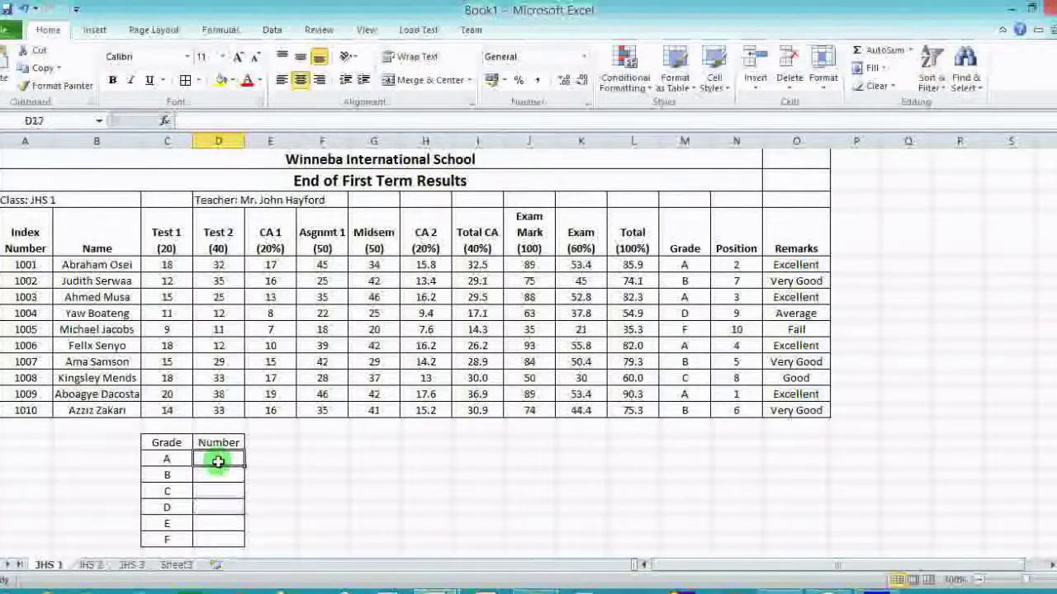
pyautogui.click(218, 463)
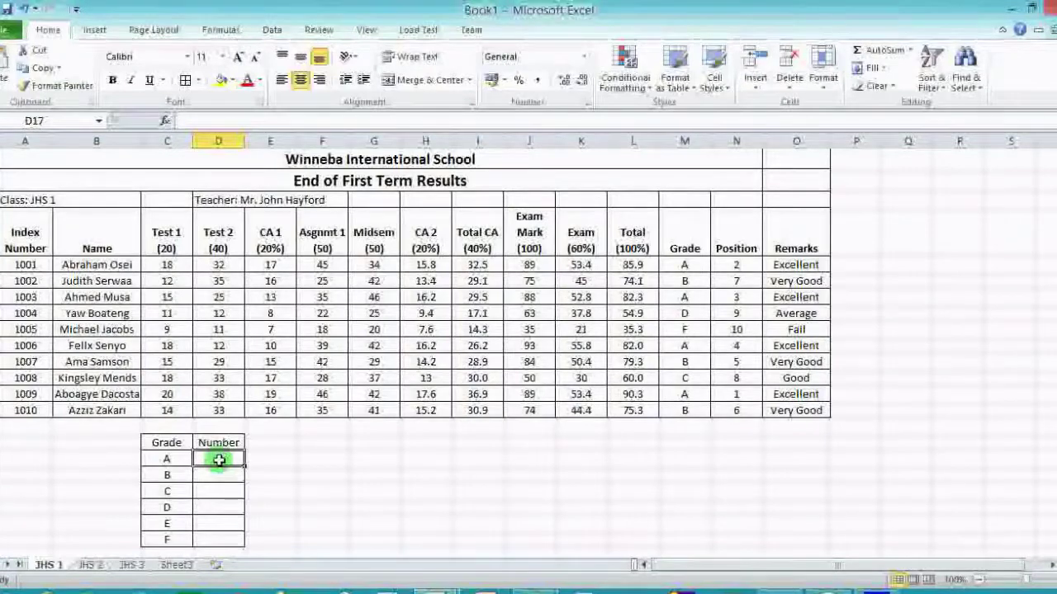
# Type =COUNTIF($M$5:$M$14, into D17, fixing a lowercase m along the way.
pyautogui.write('=')
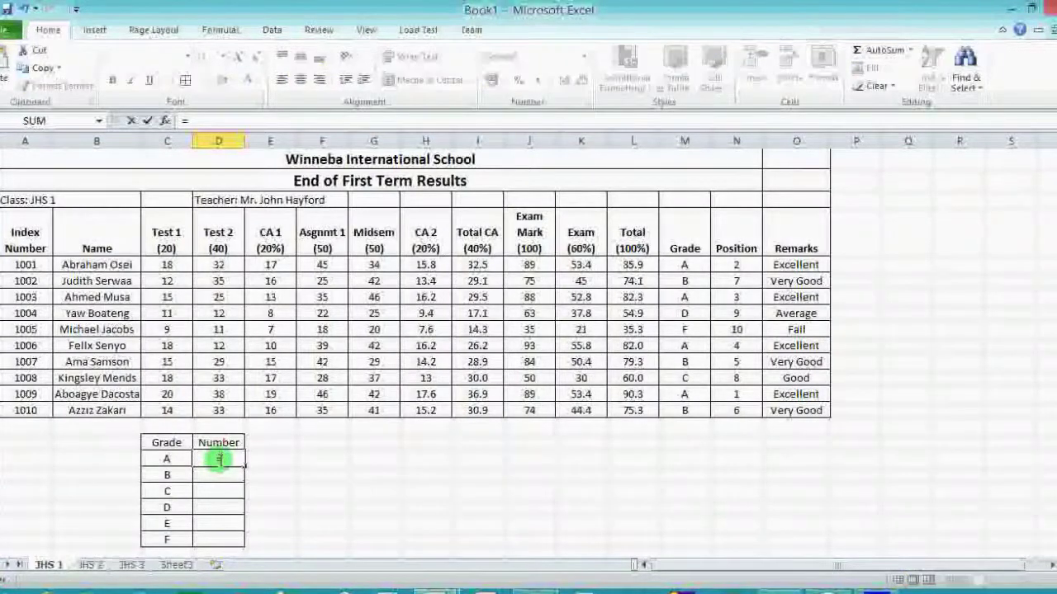
pyautogui.write('COUN')
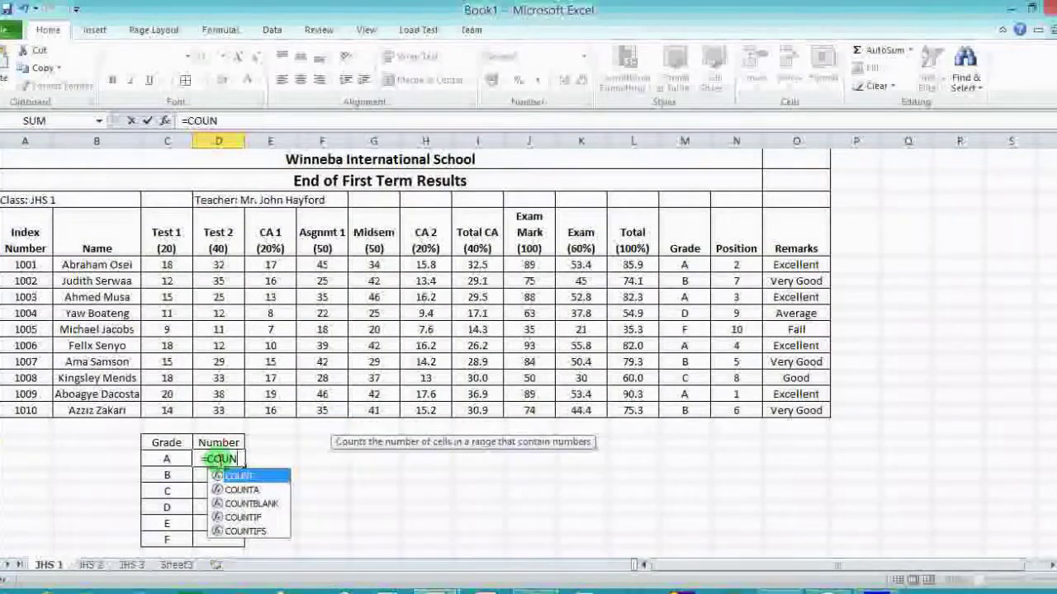
pyautogui.write('TIF')
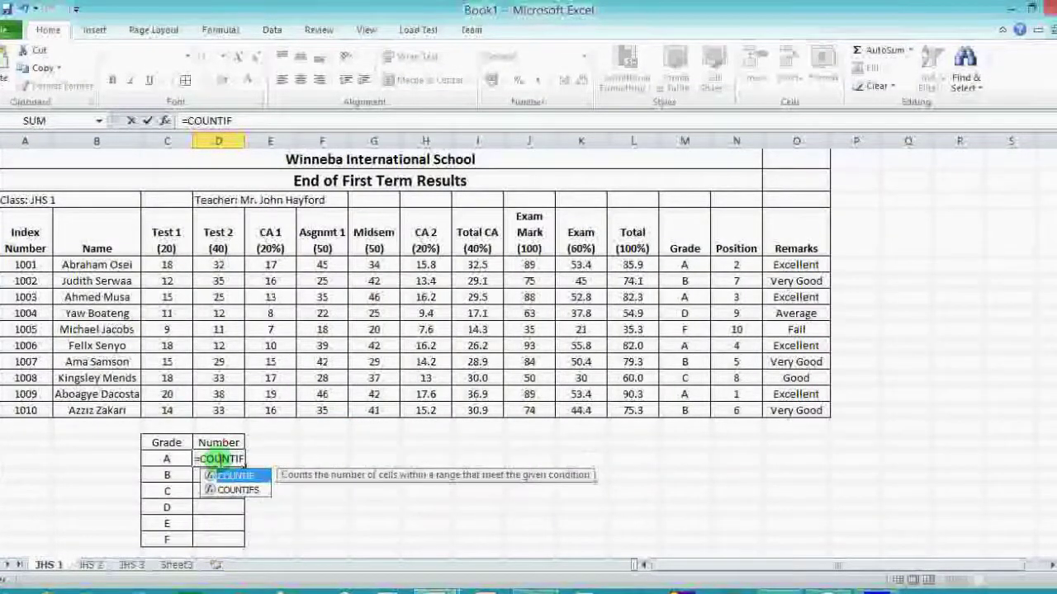
pyautogui.write('(')
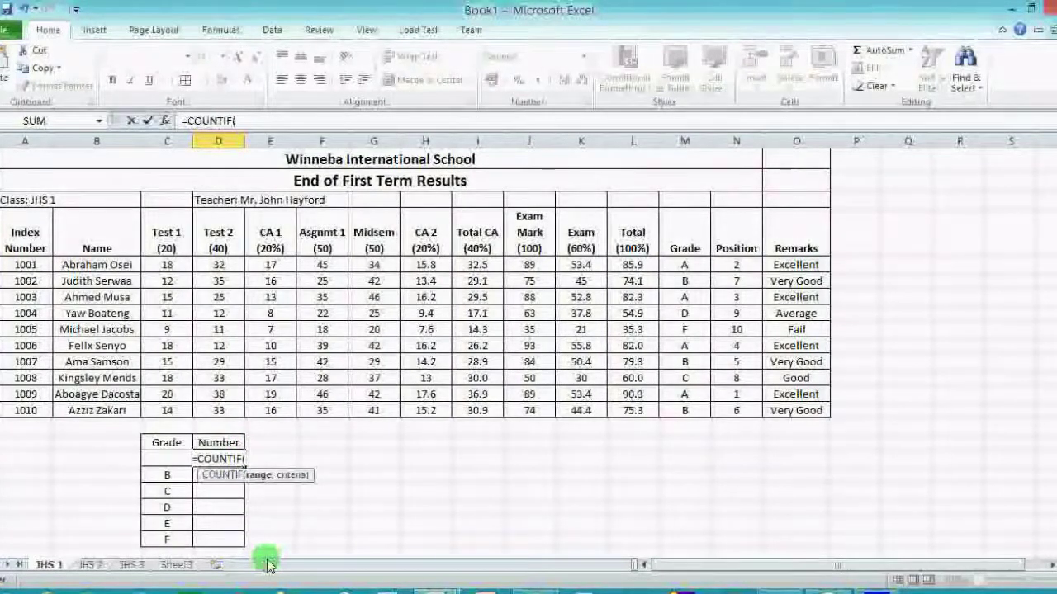
pyautogui.write('$')
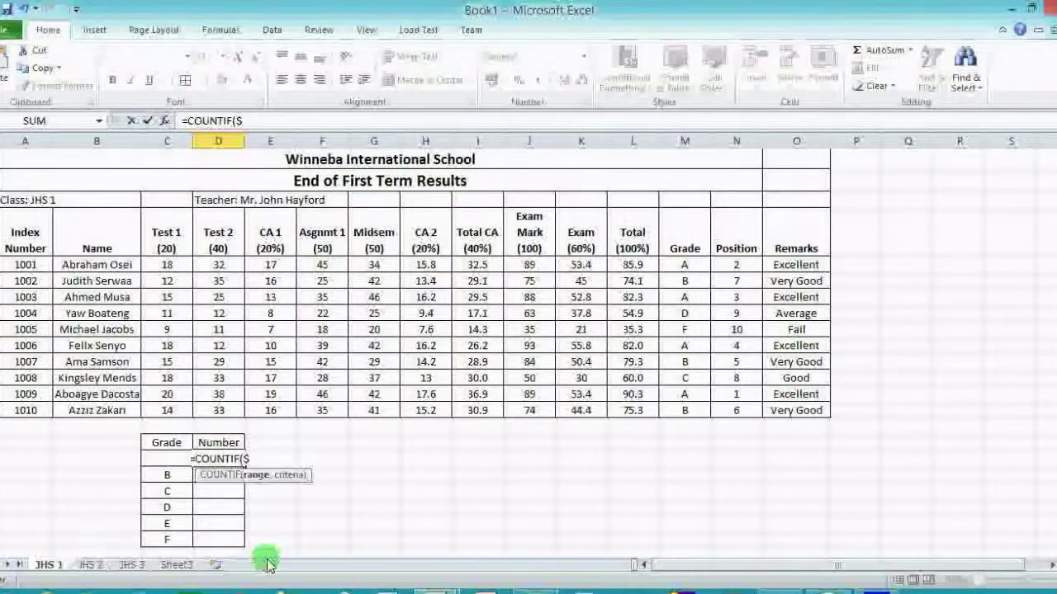
pyautogui.write('M')
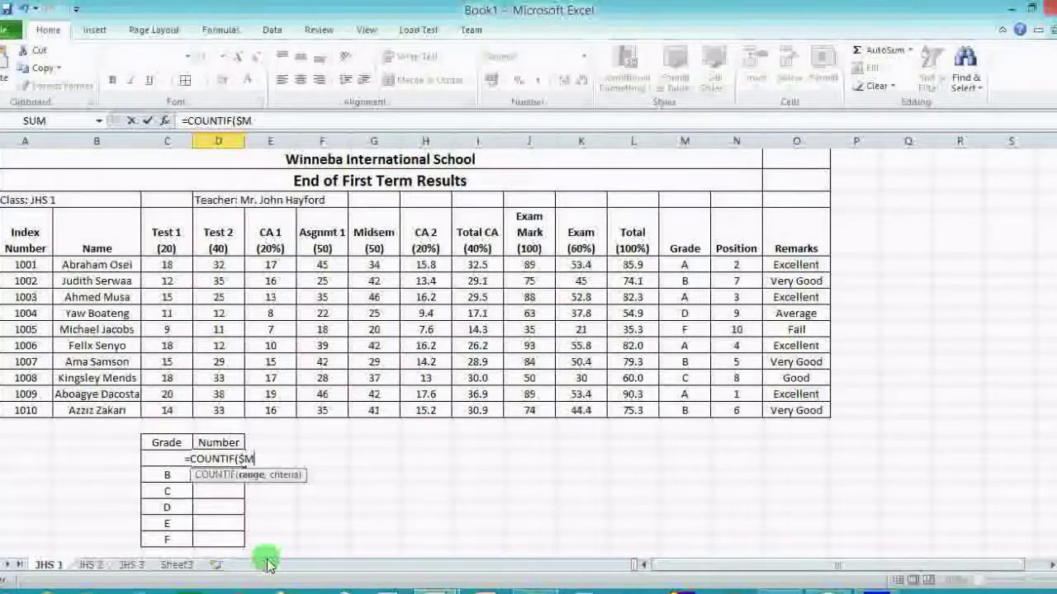
pyautogui.write('$5')
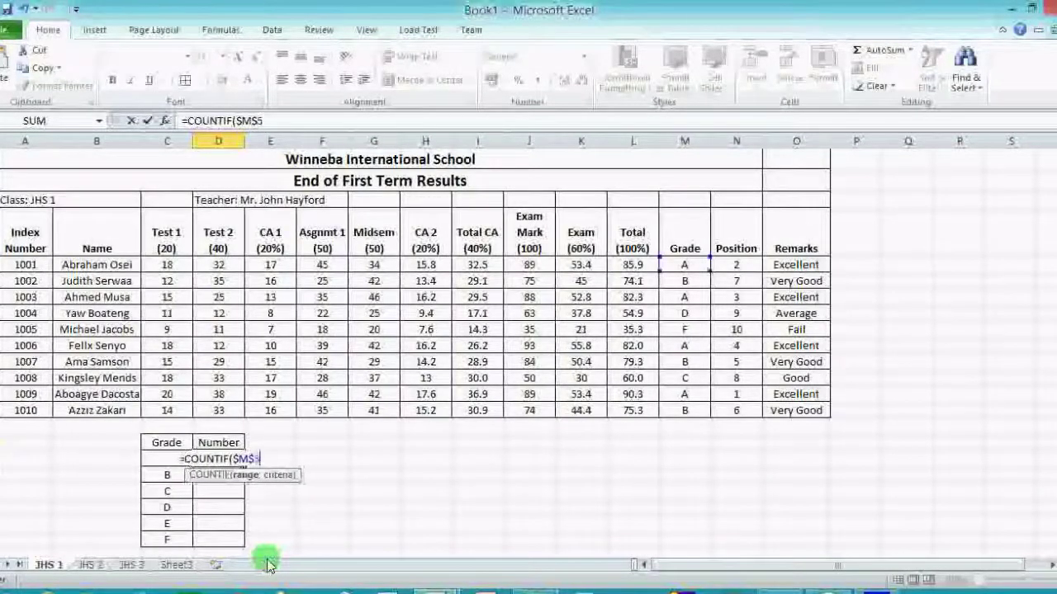
pyautogui.write(':')
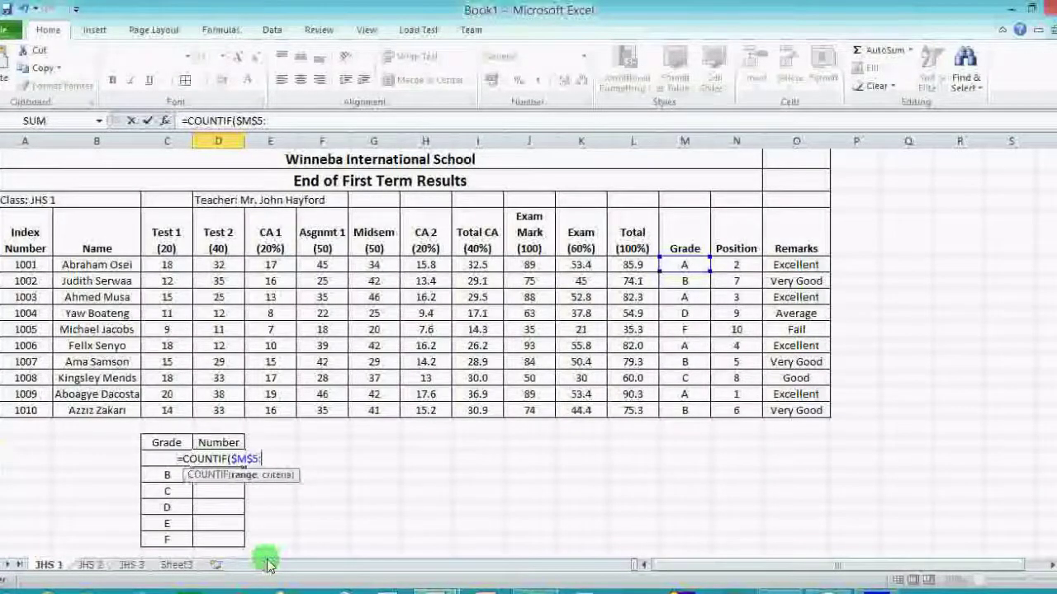
pyautogui.write('$m$')
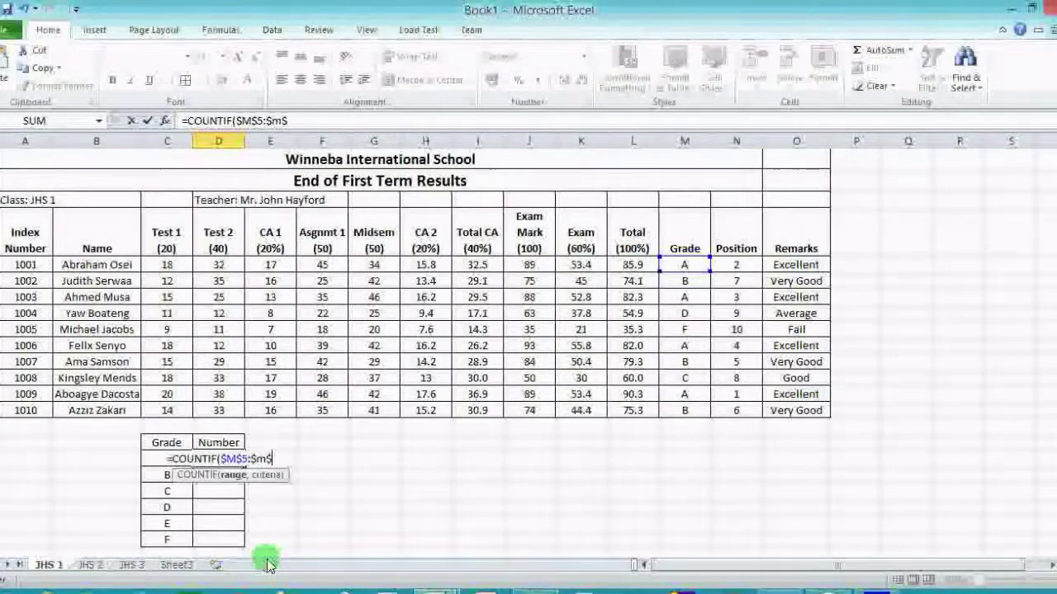
pyautogui.press('BackSpace')
pyautogui.write('M')
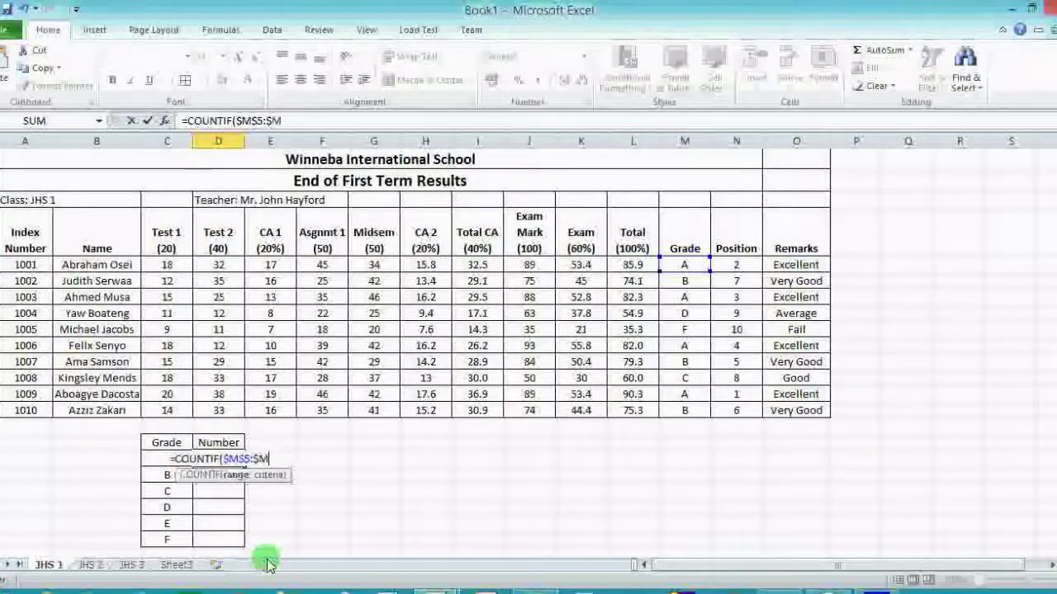
pyautogui.write('$')
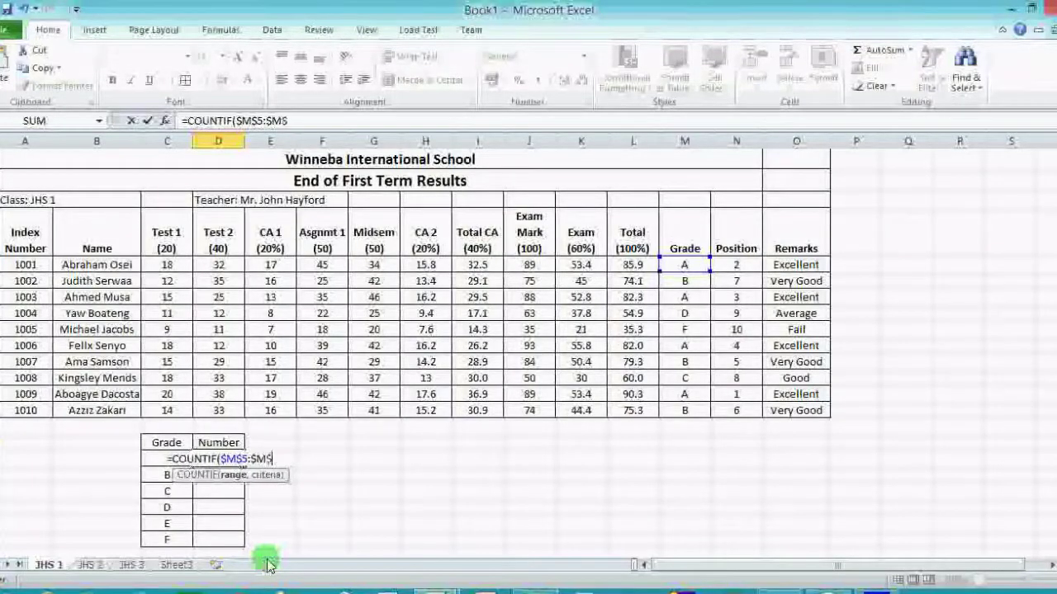
pyautogui.write('14')
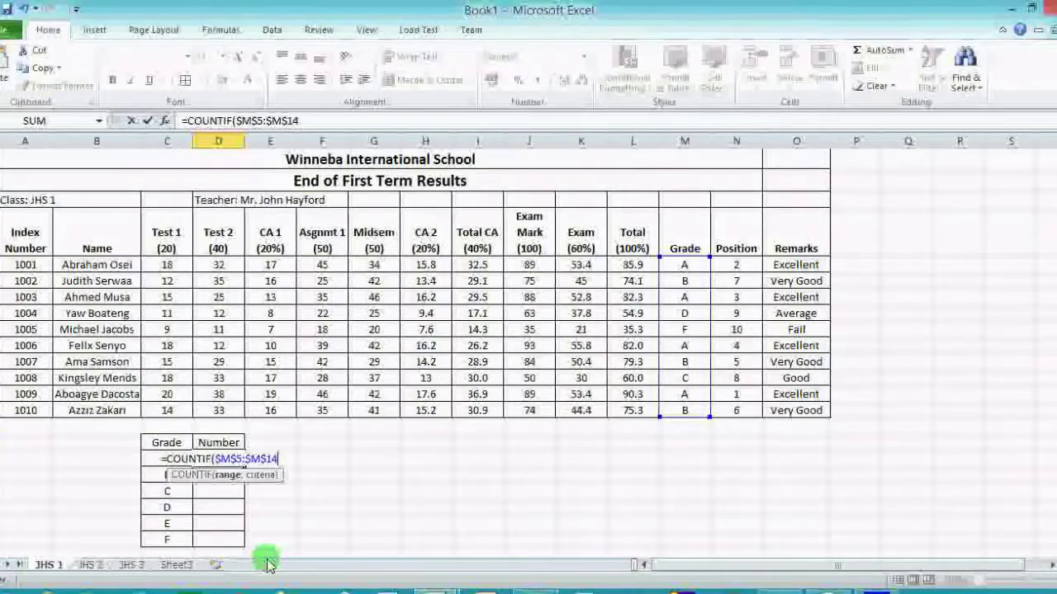
pyautogui.write(',')
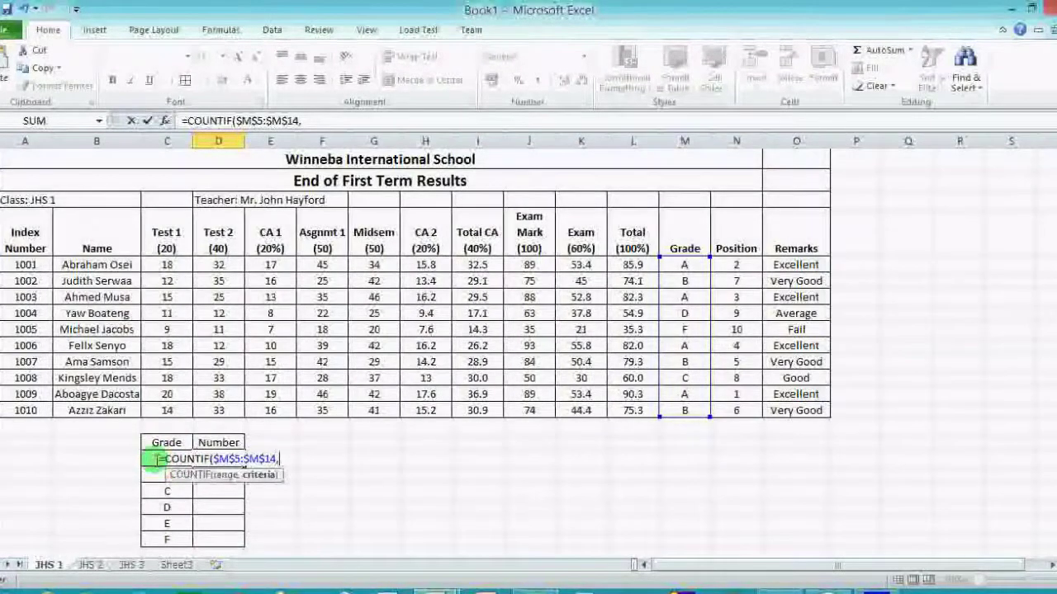
# Change the grade A count to =COUNTIF($M$5:$M$14,C17) so it returns 4.
pyautogui.write('"A')
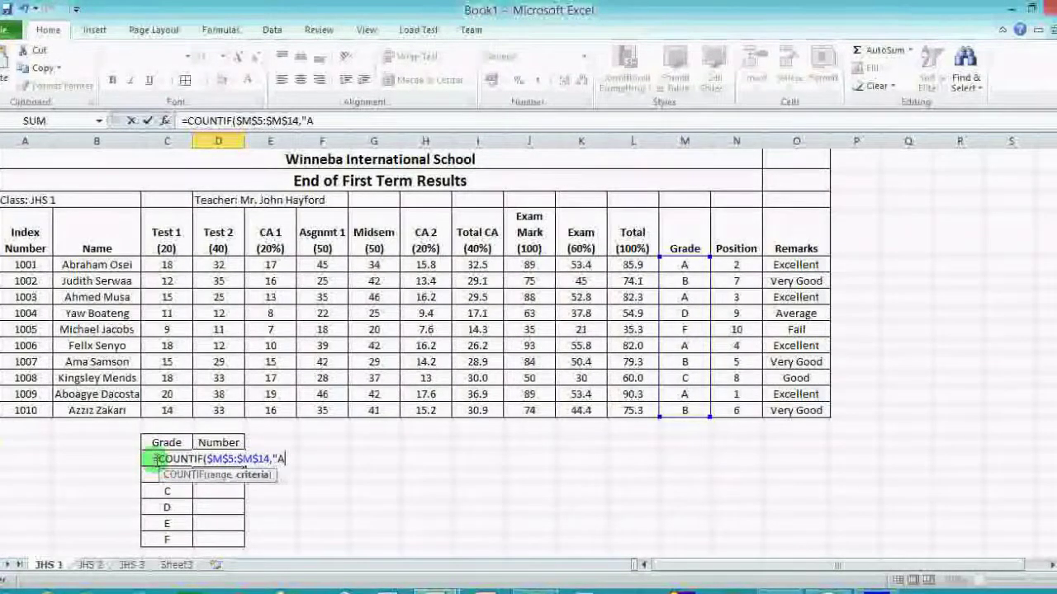
pyautogui.write('"')
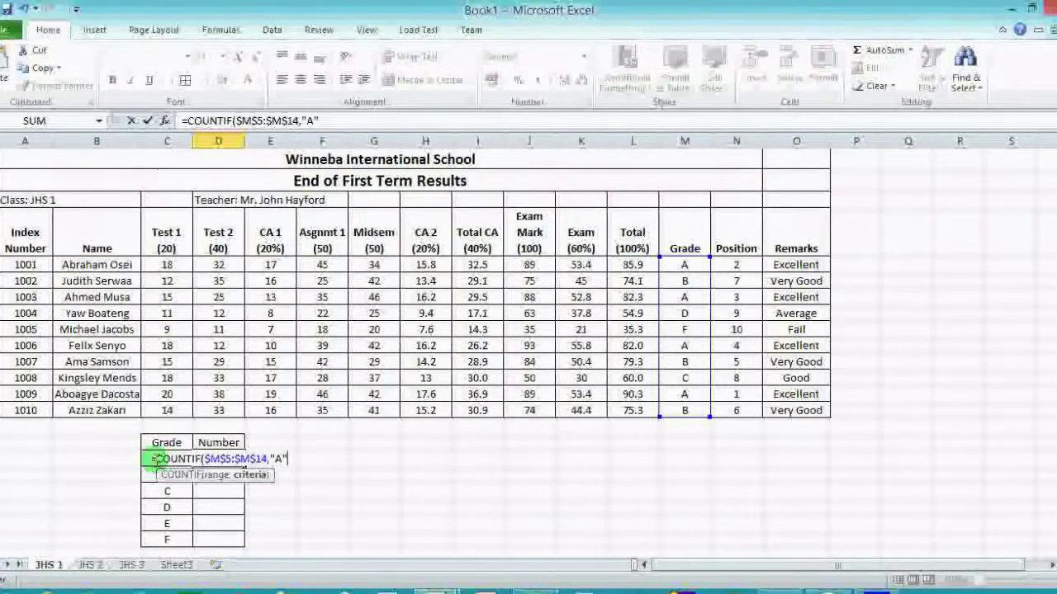
pyautogui.press('BackSpace')
pyautogui.press('BackSpace')
pyautogui.press('BackSpace')
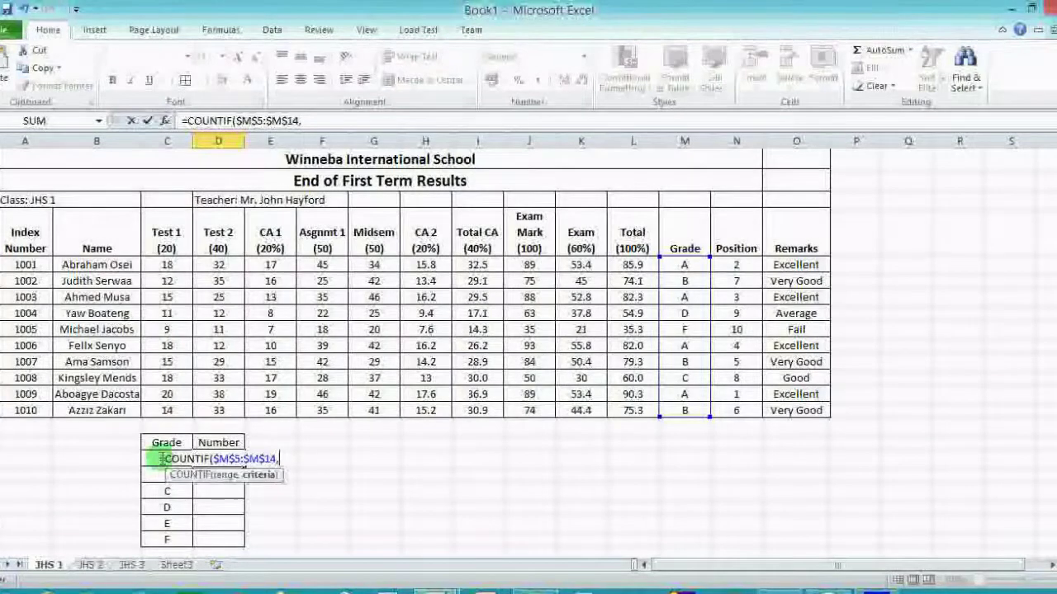
pyautogui.write('C17')
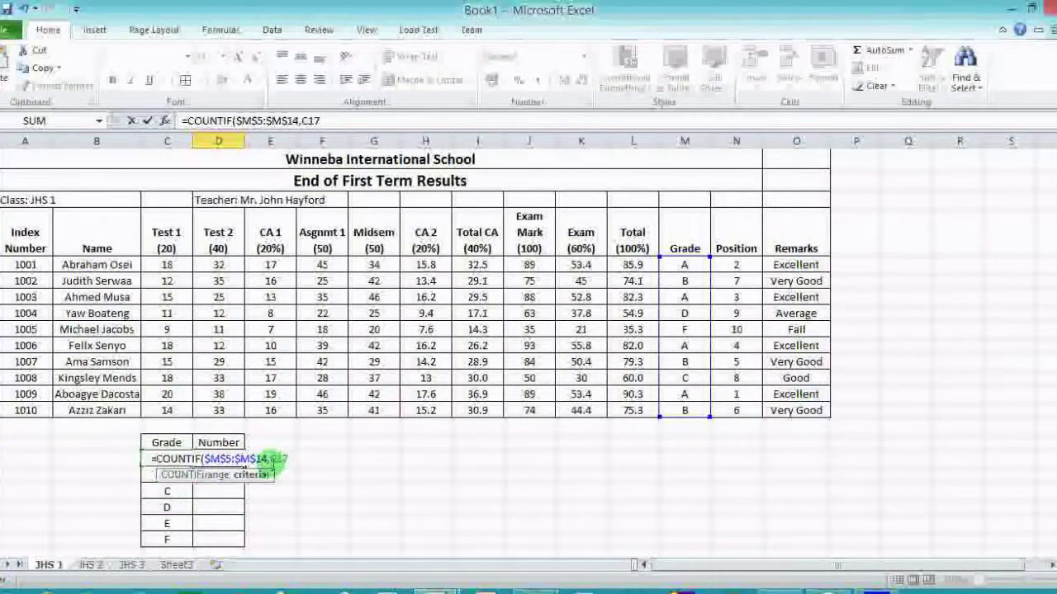
pyautogui.write(')')
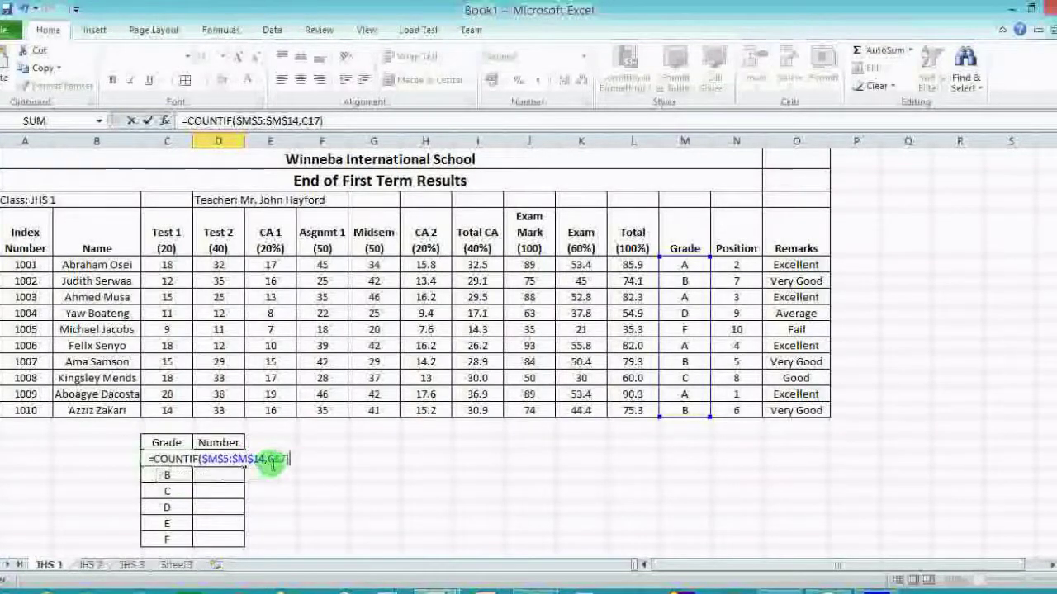
pyautogui.press('Return')
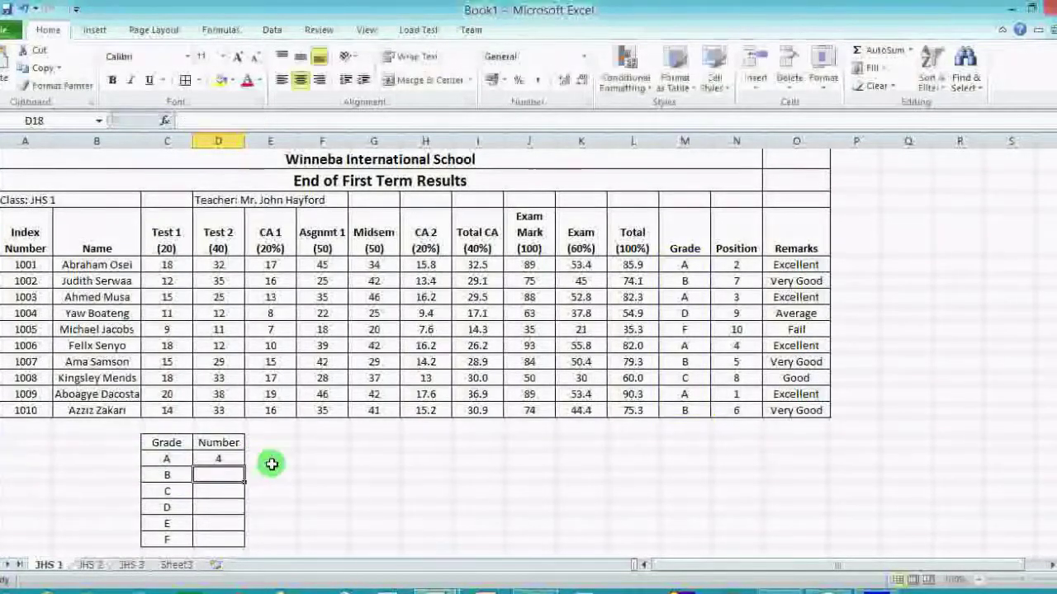
pyautogui.click(235, 459)
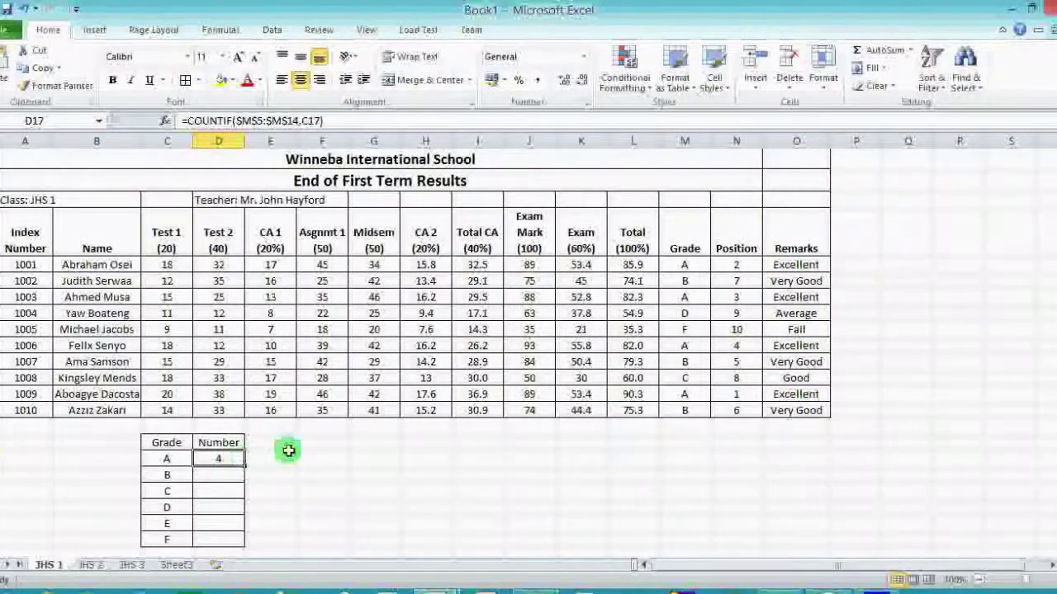
pyautogui.click(691, 266)
pyautogui.click(693, 299)
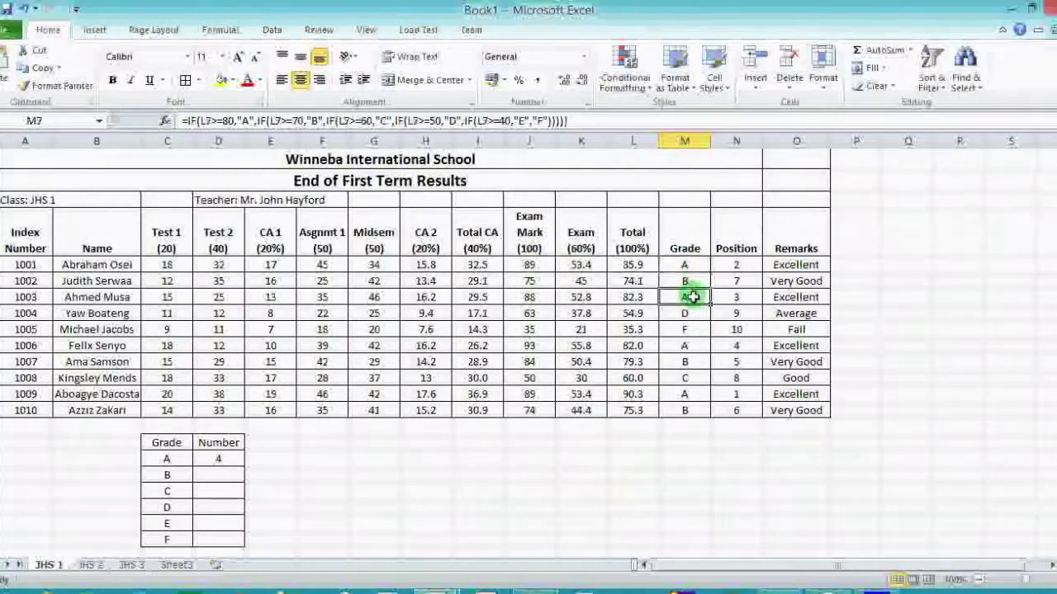
pyautogui.click(696, 340)
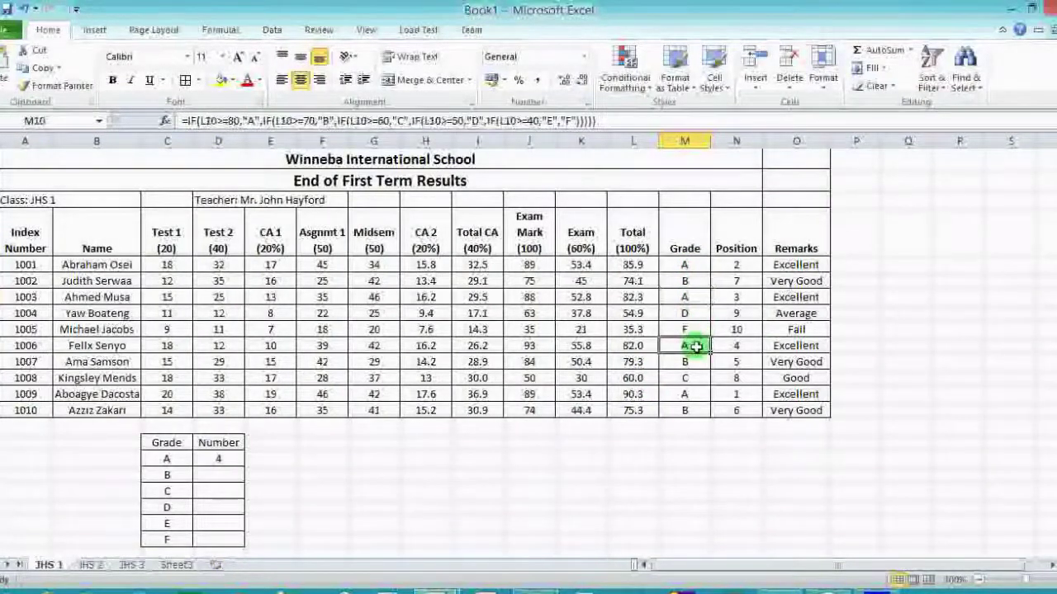
pyautogui.click(698, 394)
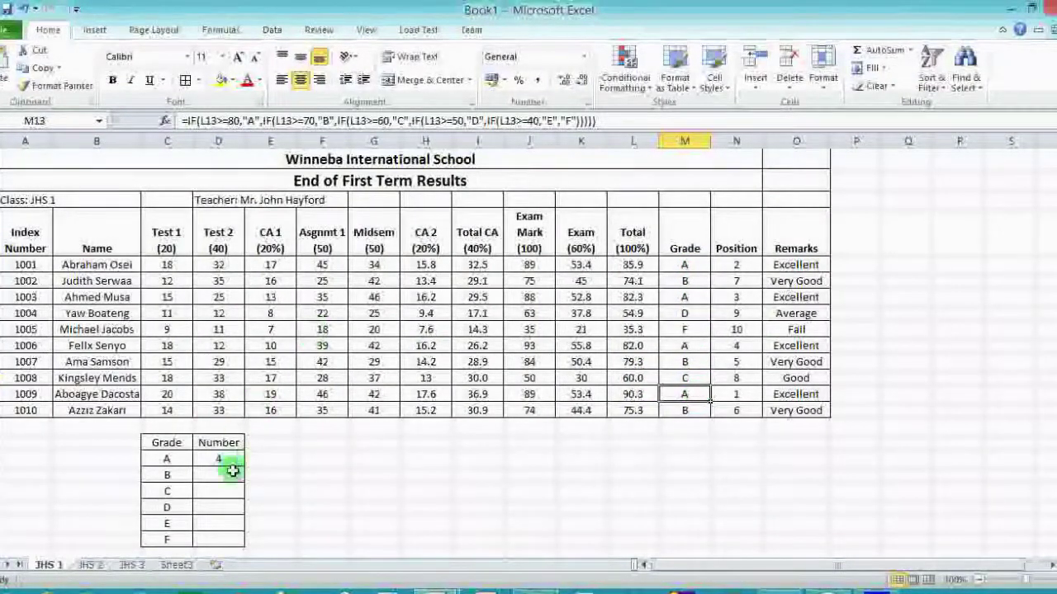
# Fill the COUNTIF formula down to D22 and check the counts: B 3, C 1, D 1, E 0, F 1.
pyautogui.click(229, 460)
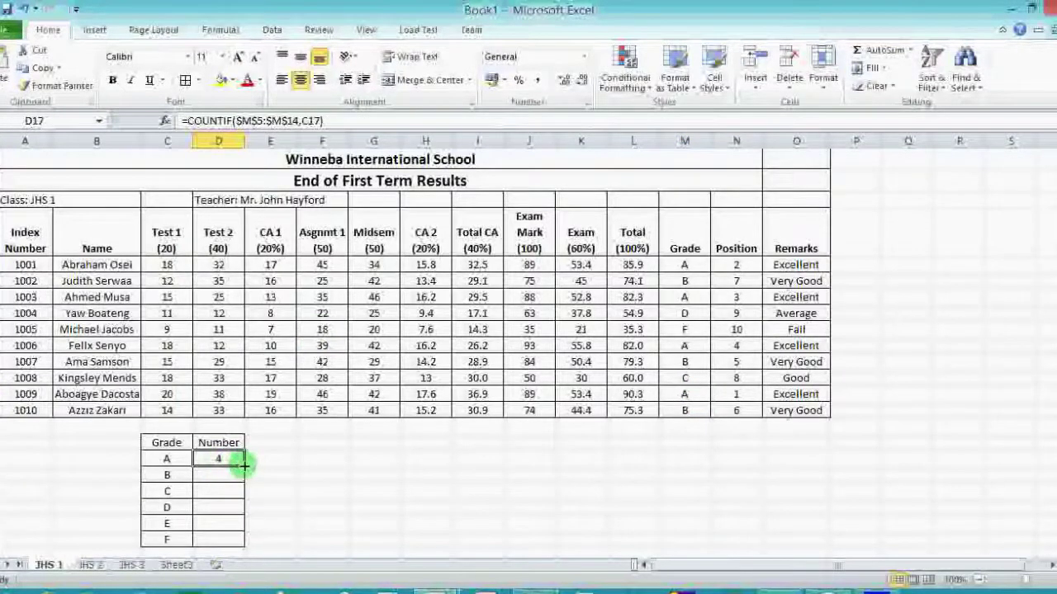
pyautogui.doubleClick(243, 466)
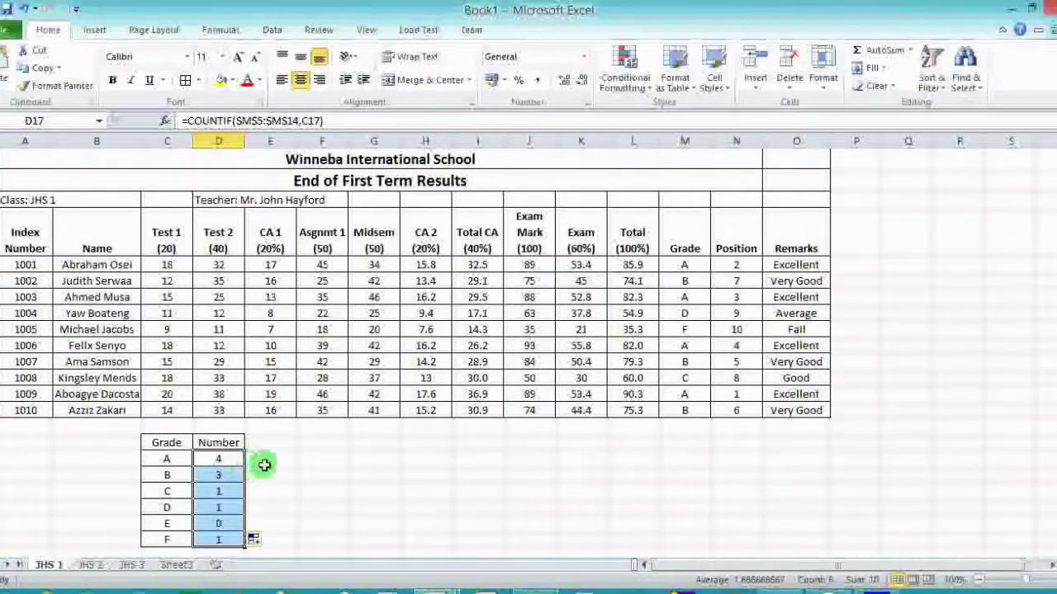
pyautogui.click(219, 474)
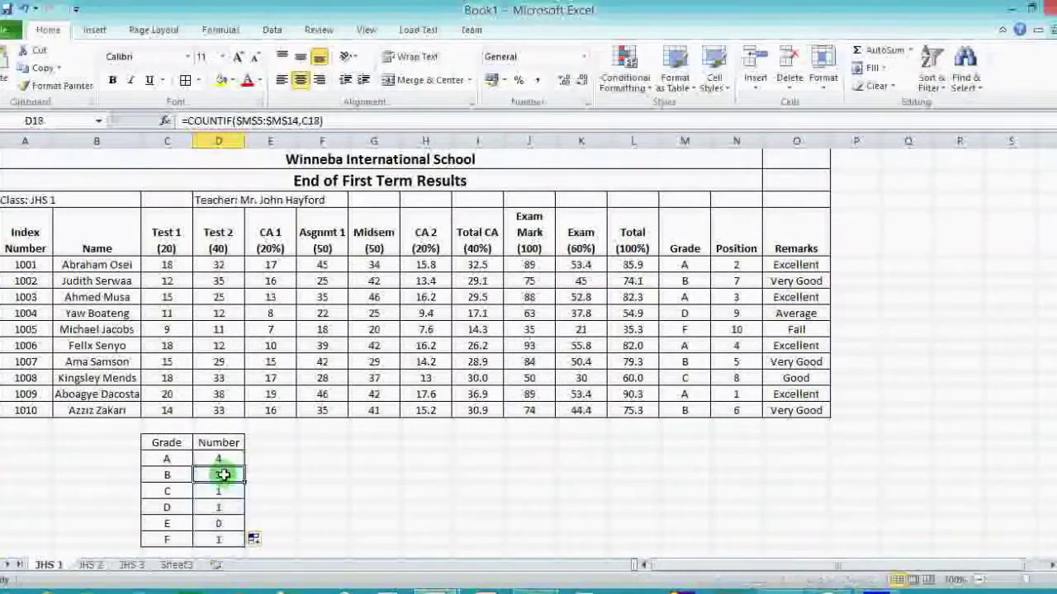
pyautogui.click(686, 282)
pyautogui.click(688, 347)
pyautogui.click(687, 409)
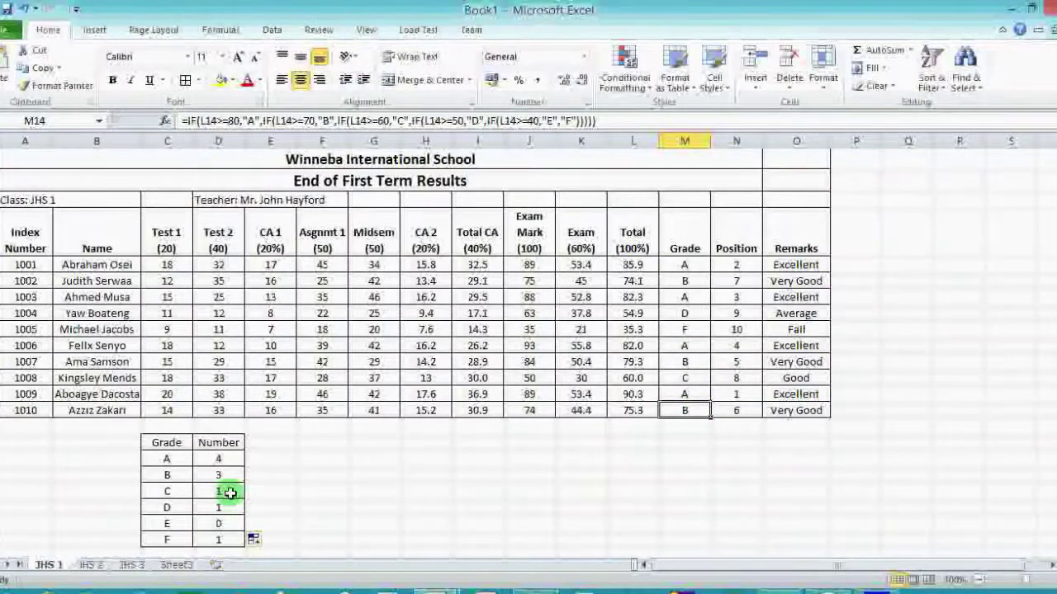
pyautogui.scroll(-2, 343, 493)
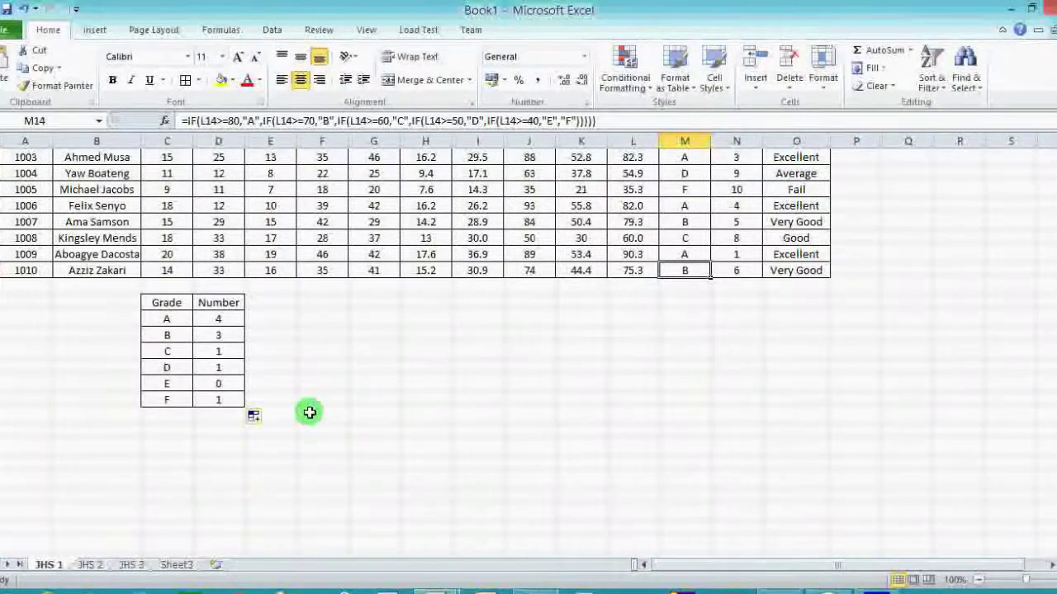
# Label C23 'Total' and clear the copied formula from the count cell beside it.
pyautogui.click(169, 417)
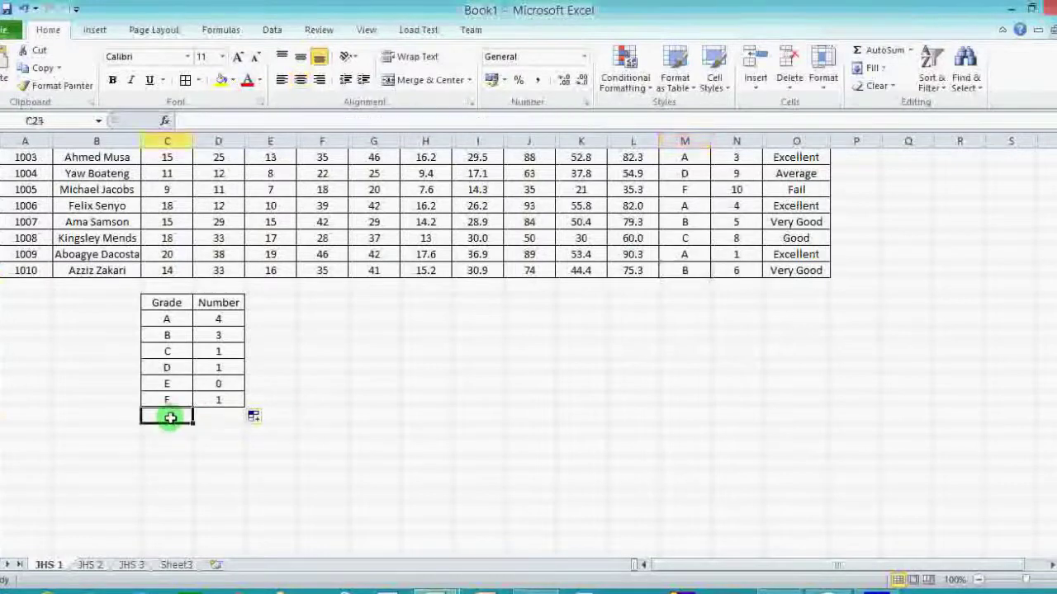
pyautogui.write('T')
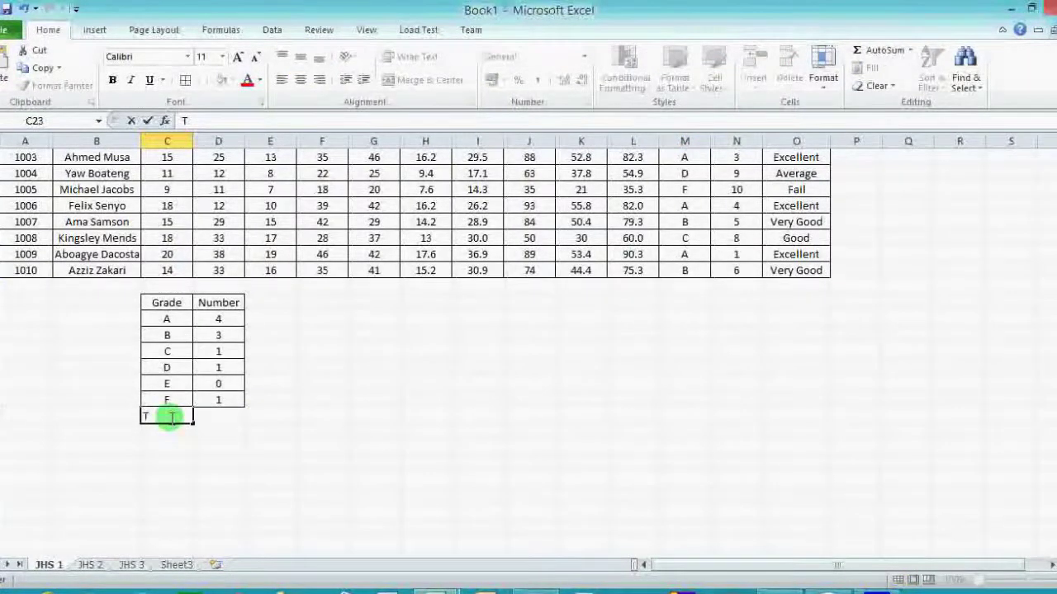
pyautogui.write('Ootal')
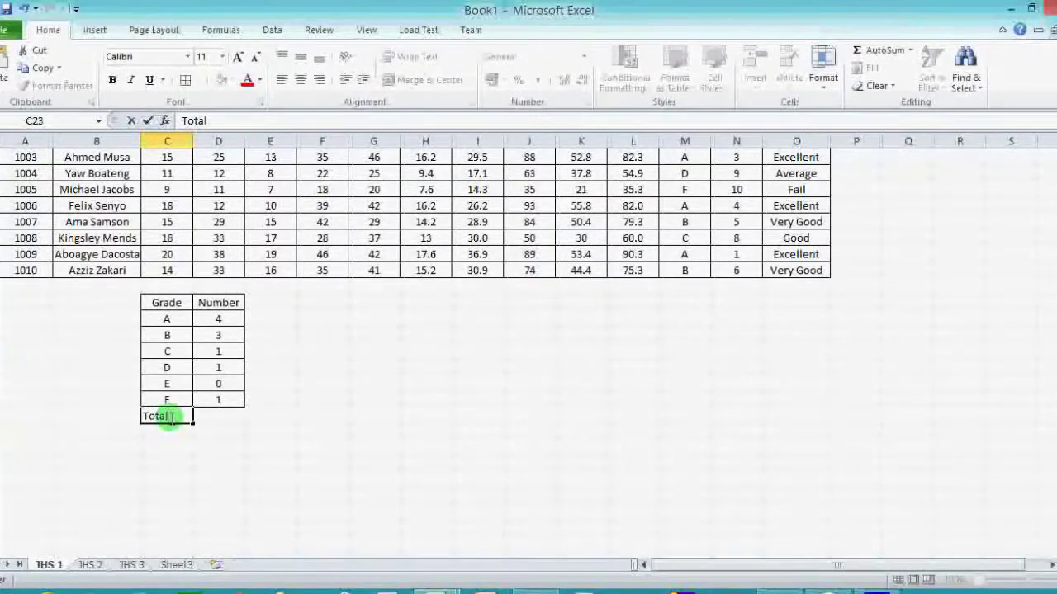
pyautogui.click(220, 416)
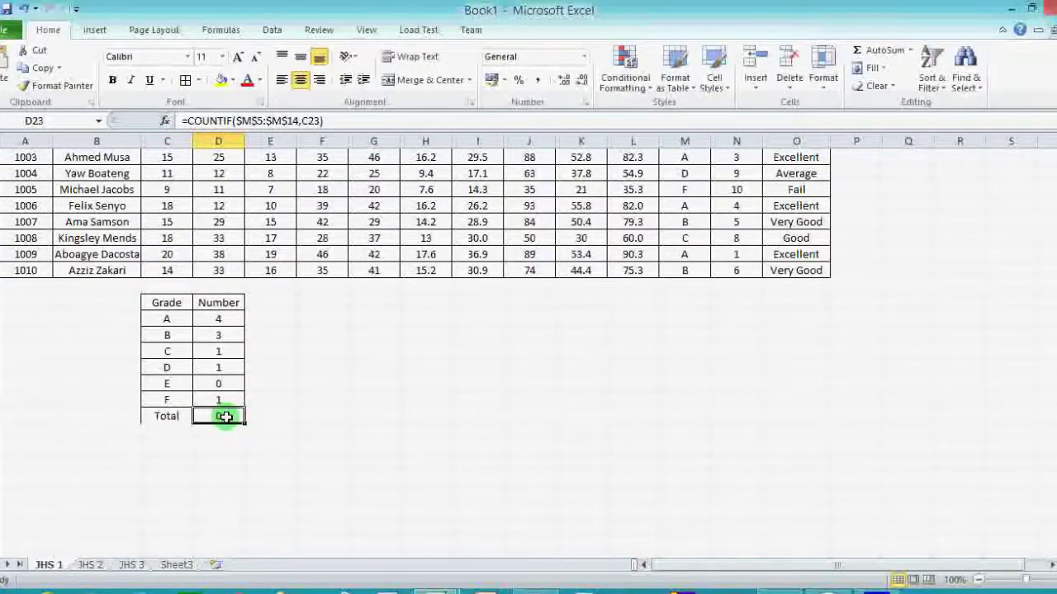
pyautogui.click(223, 400)
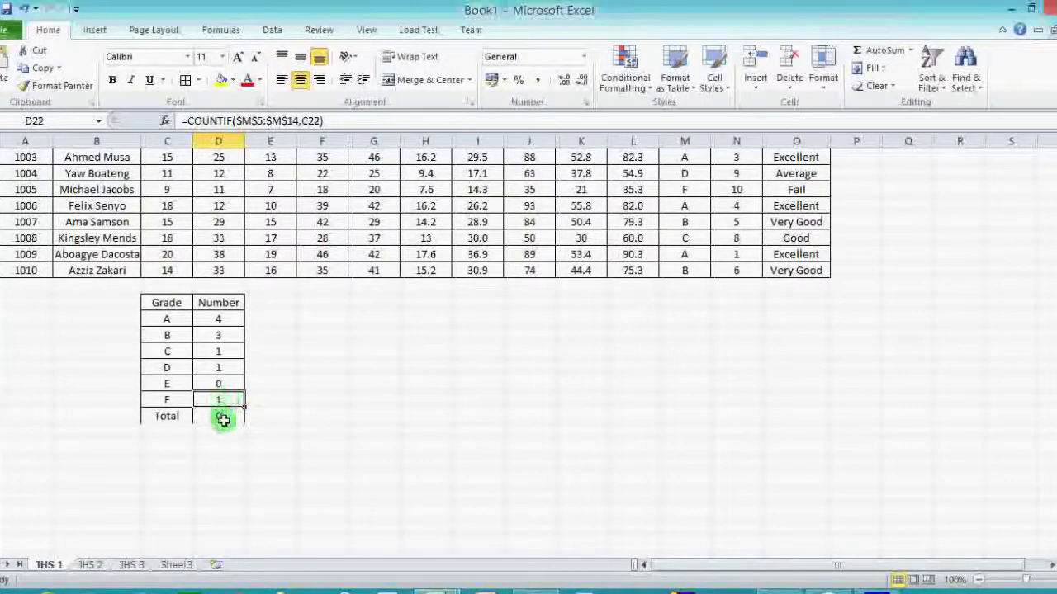
pyautogui.click(221, 418)
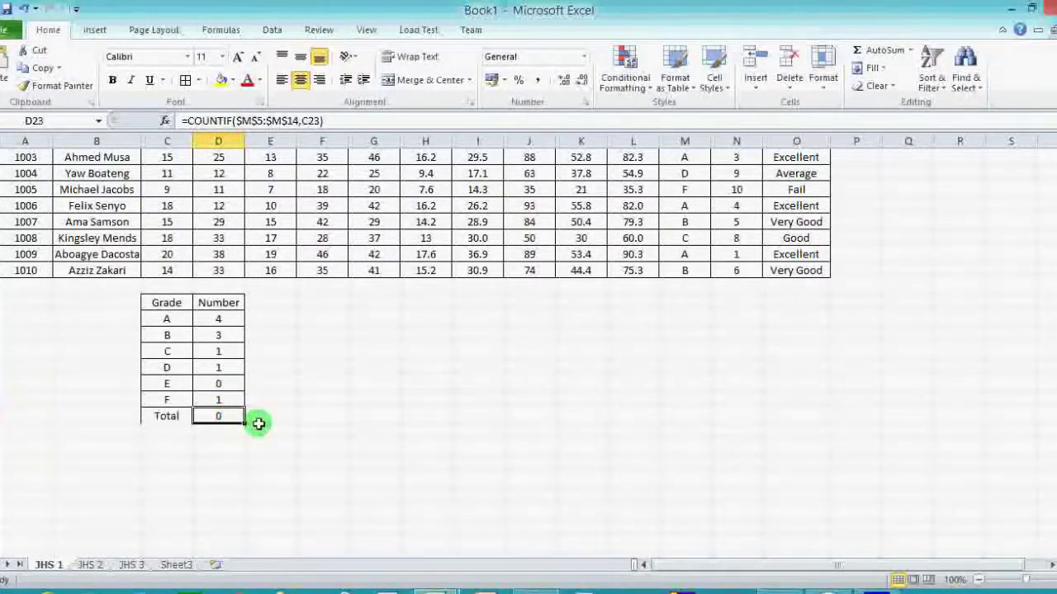
pyautogui.press('Delete')
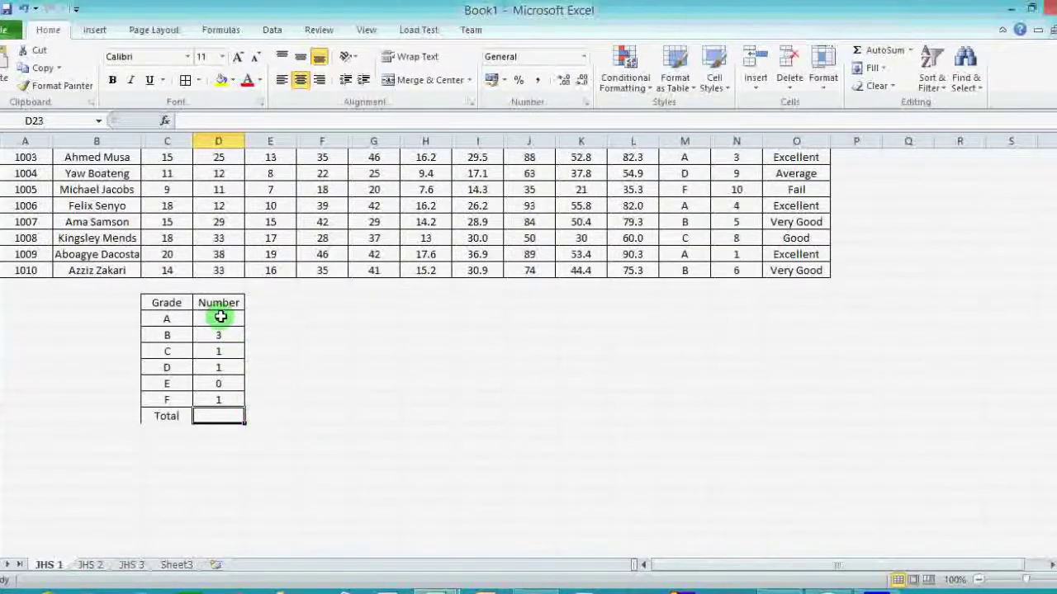
# Sum the grade counts D17:D22 with AutoSum, giving 10 in the Total cell.
pyautogui.moveTo(219, 318); pyautogui.dragTo(222, 402)
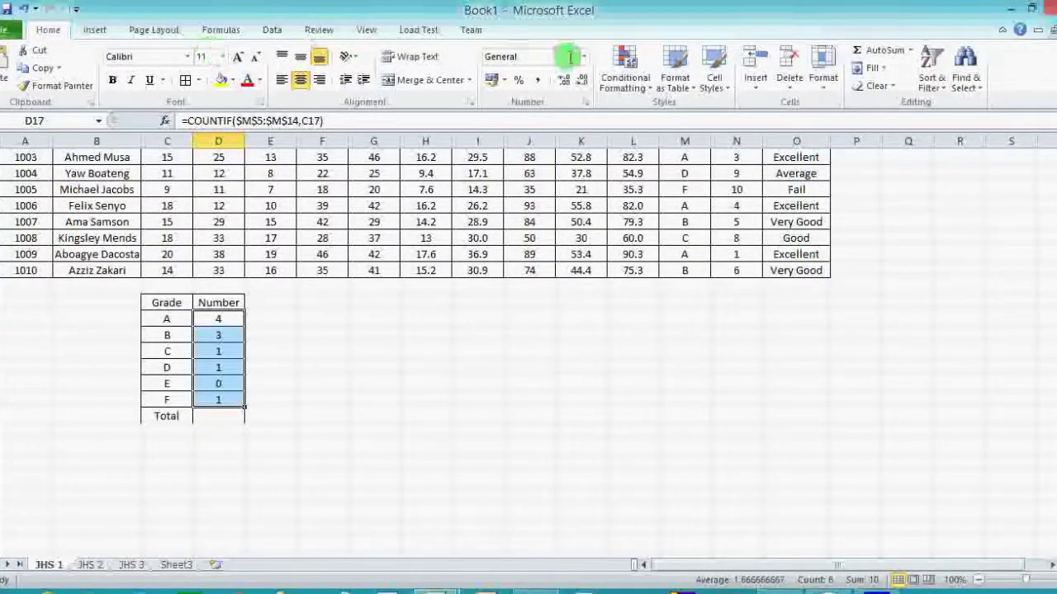
pyautogui.click(891, 52)
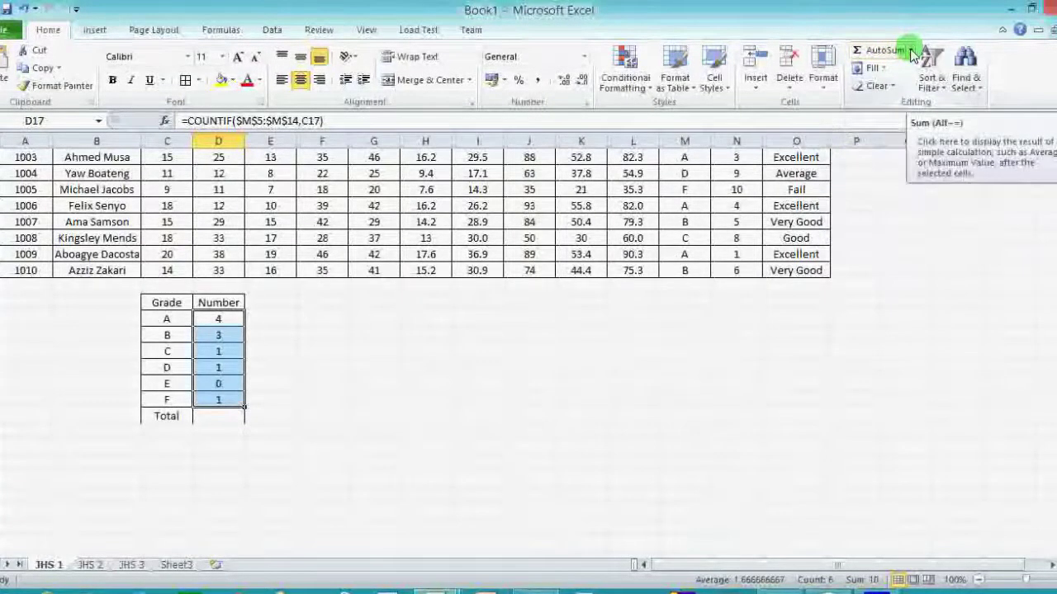
pyautogui.click(912, 52)
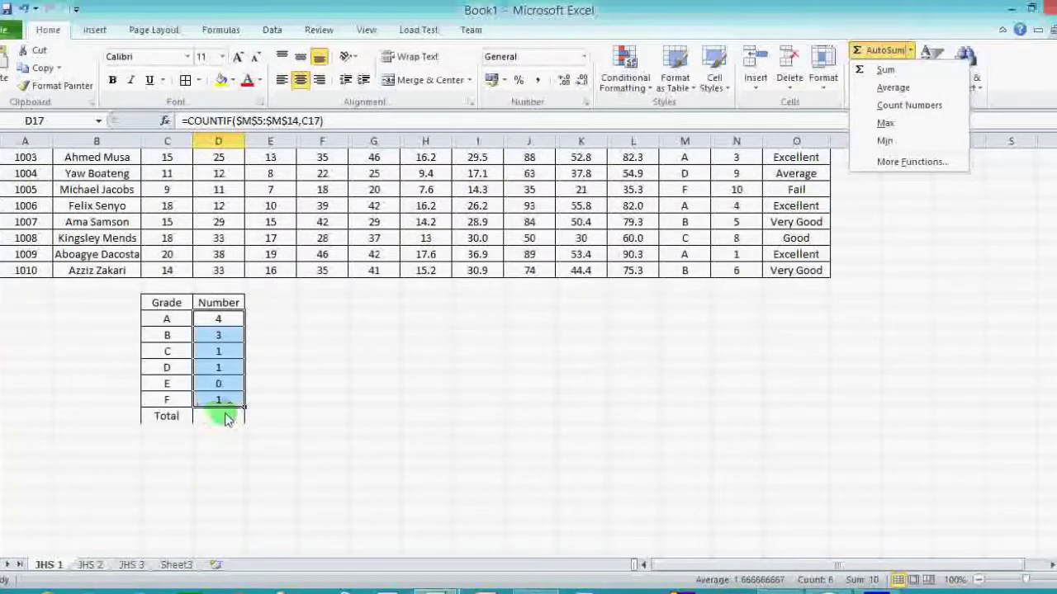
pyautogui.click(885, 77)
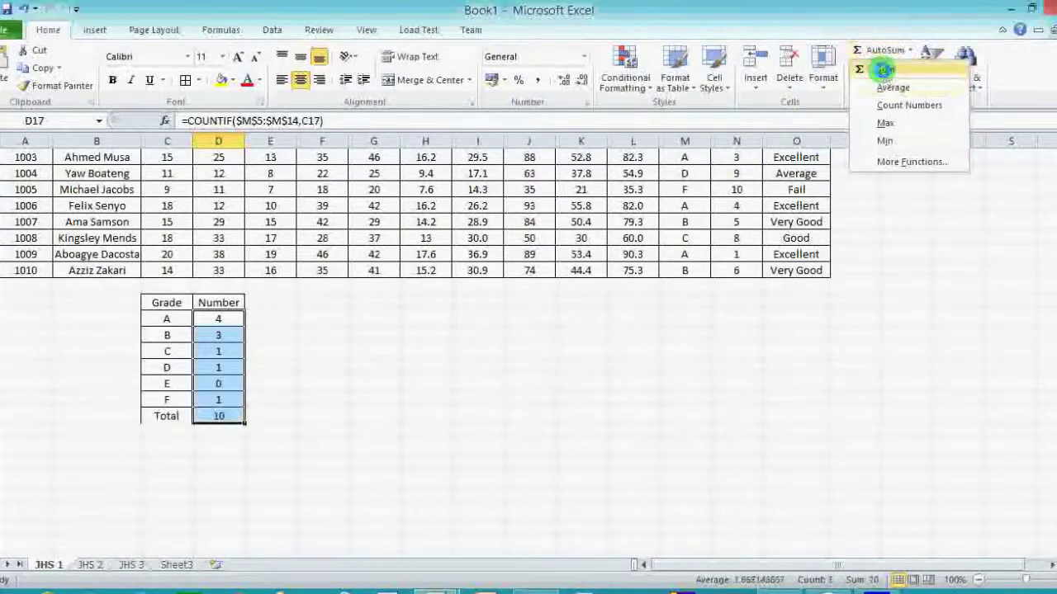
pyautogui.click(218, 416)
pyautogui.scroll(1, 364, 371)
pyautogui.scroll(1, 364, 370)
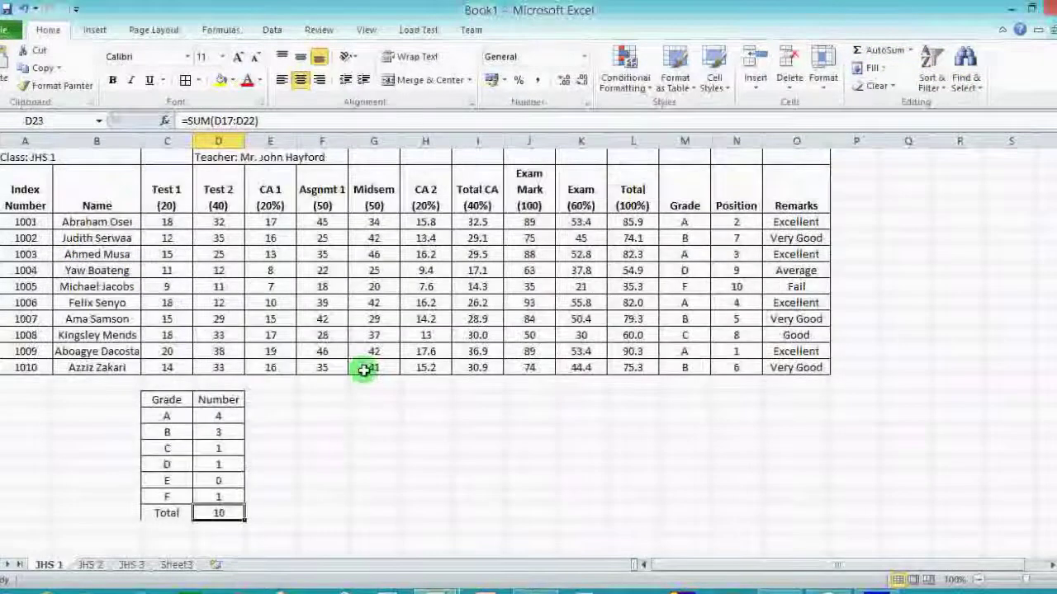
# Select the Grade and Number headings with the A to F counts from C16.
pyautogui.moveTo(105, 221); pyautogui.dragTo(113, 358)
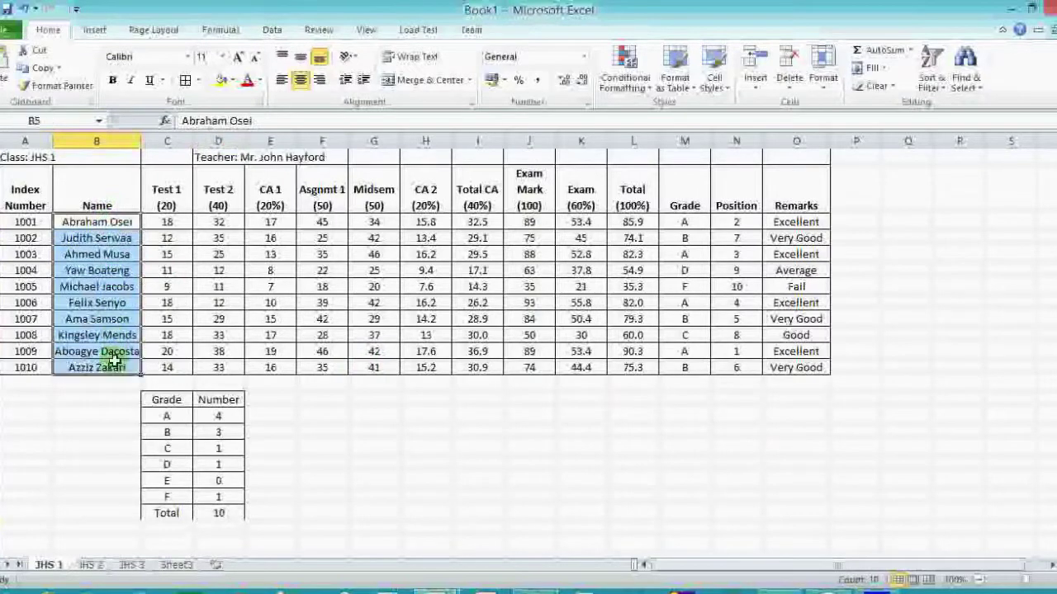
pyautogui.click(266, 511)
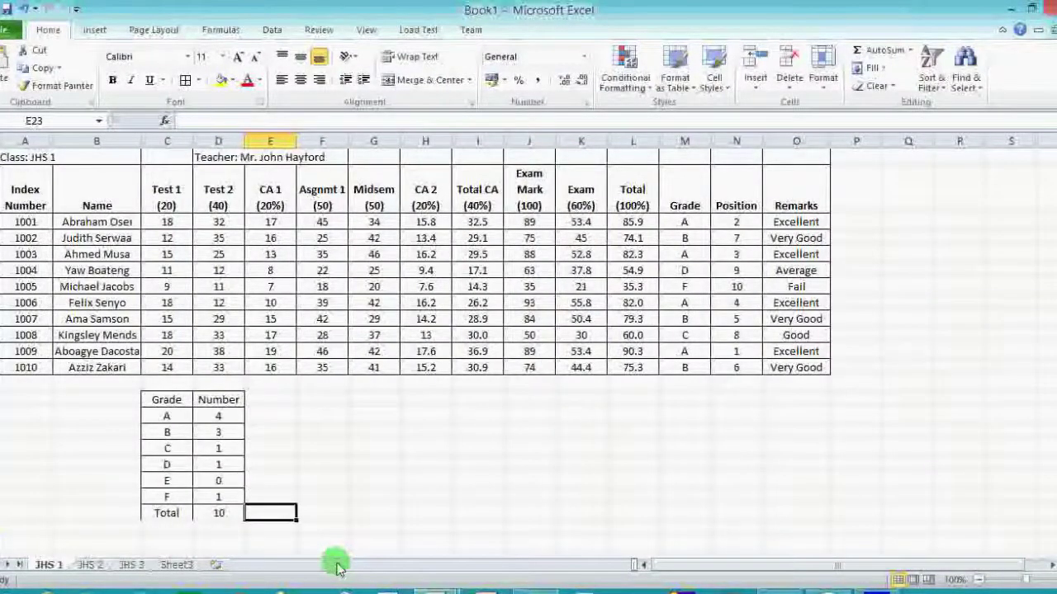
pyautogui.click(169, 400)
pyautogui.moveTo(186, 401); pyautogui.dragTo(227, 493)
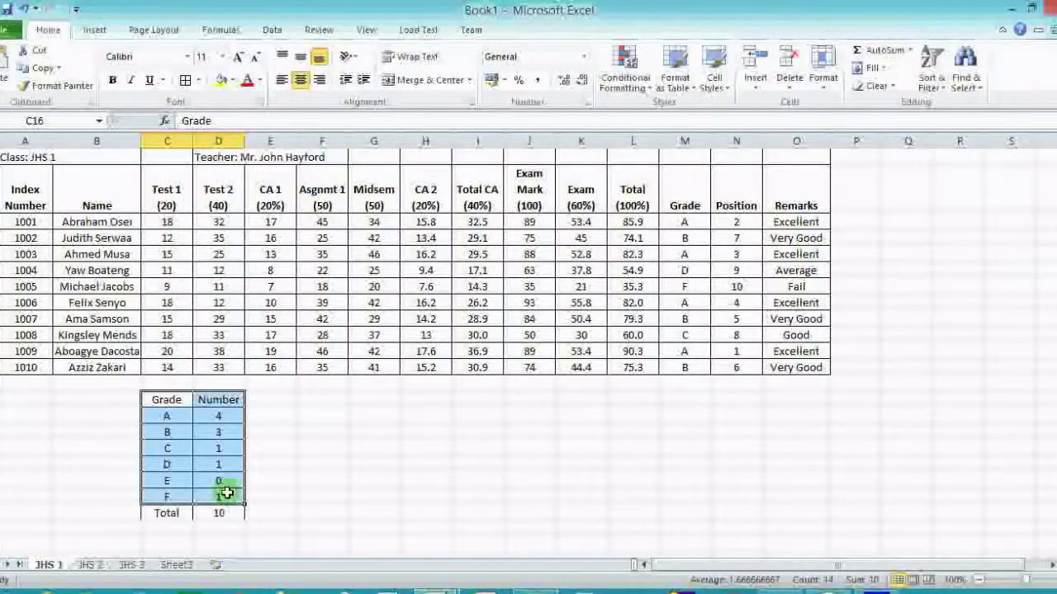
# Insert a 3-D Clustered Column chart of the selected grade counts.
pyautogui.click(103, 40)
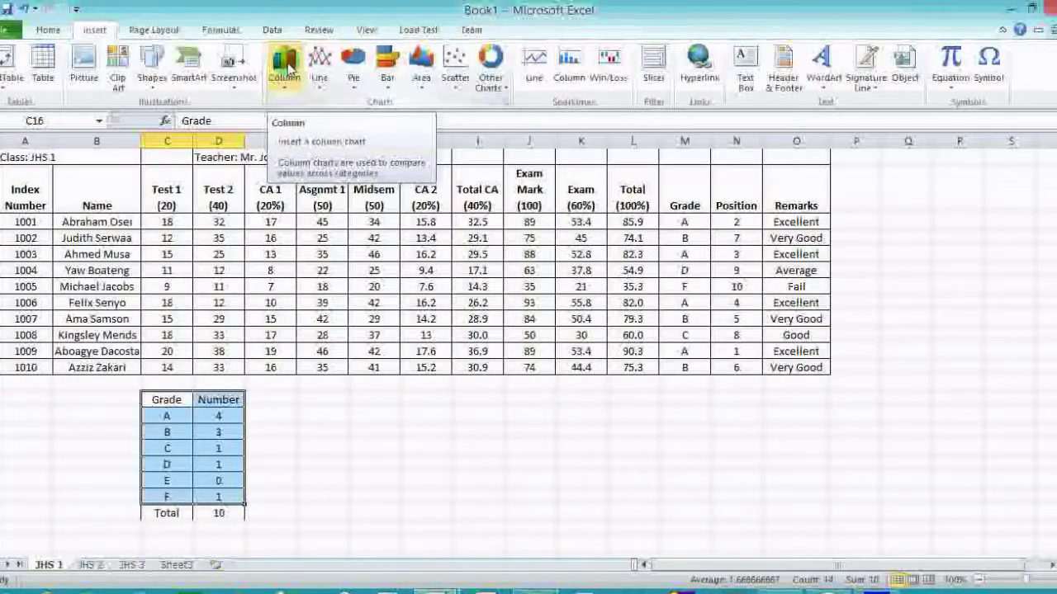
pyautogui.click(284, 66)
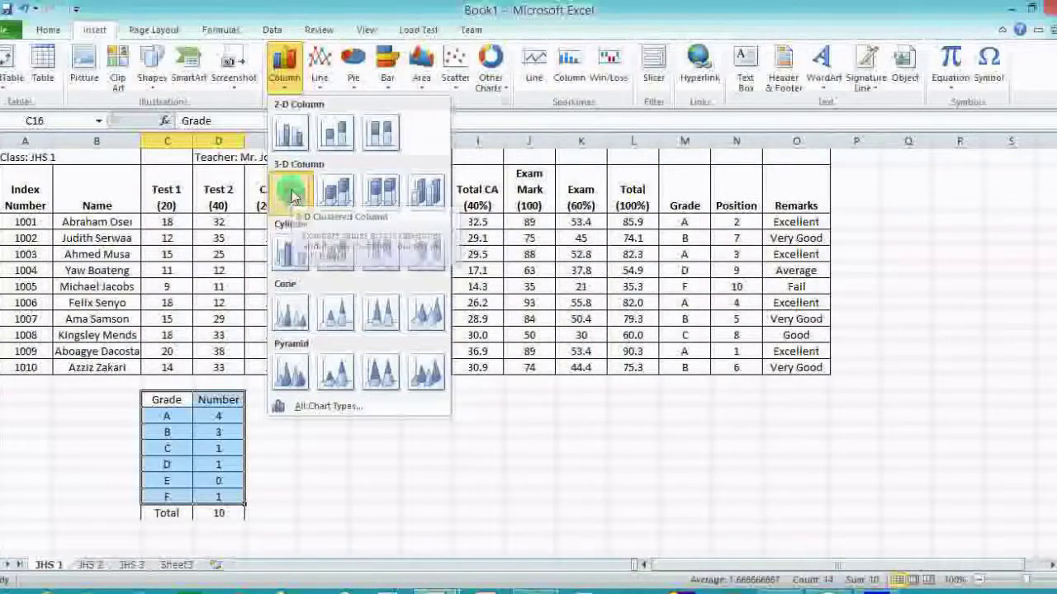
pyautogui.click(291, 193)
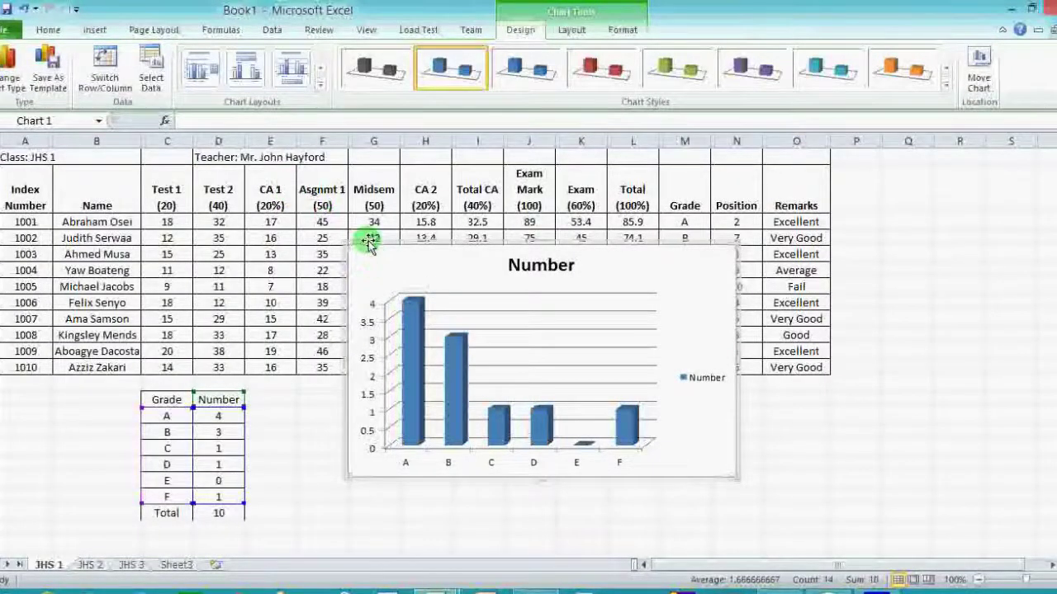
# Move the chart below the results table beside the grade counts and shrink it.
pyautogui.moveTo(368, 241); pyautogui.dragTo(323, 372)
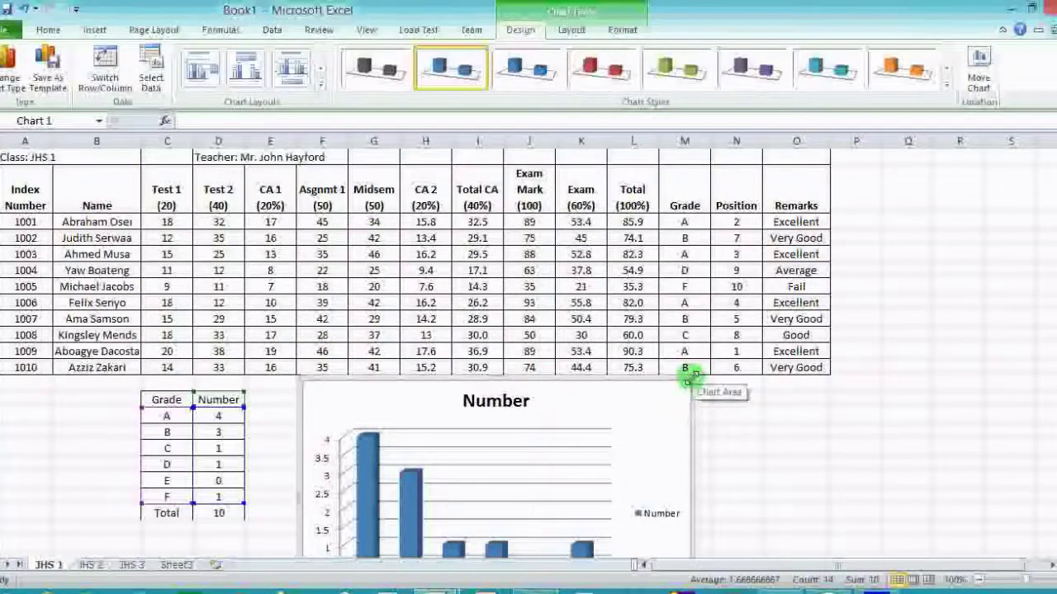
pyautogui.moveTo(690, 384); pyautogui.dragTo(601, 388)
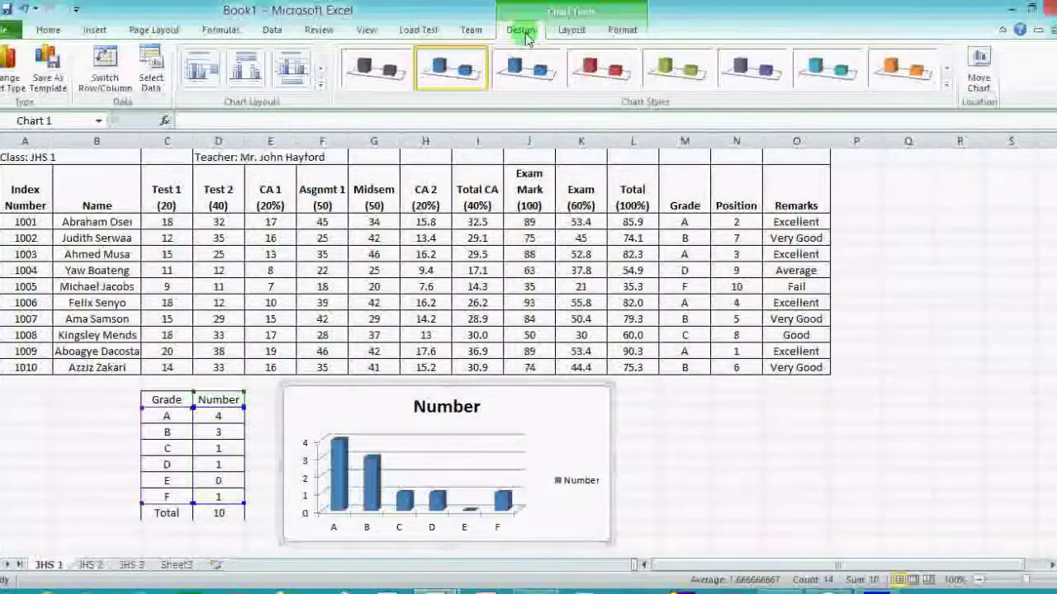
# Switch the chart to 3-D Column, then to a plain Line chart.
pyautogui.click(10, 75)
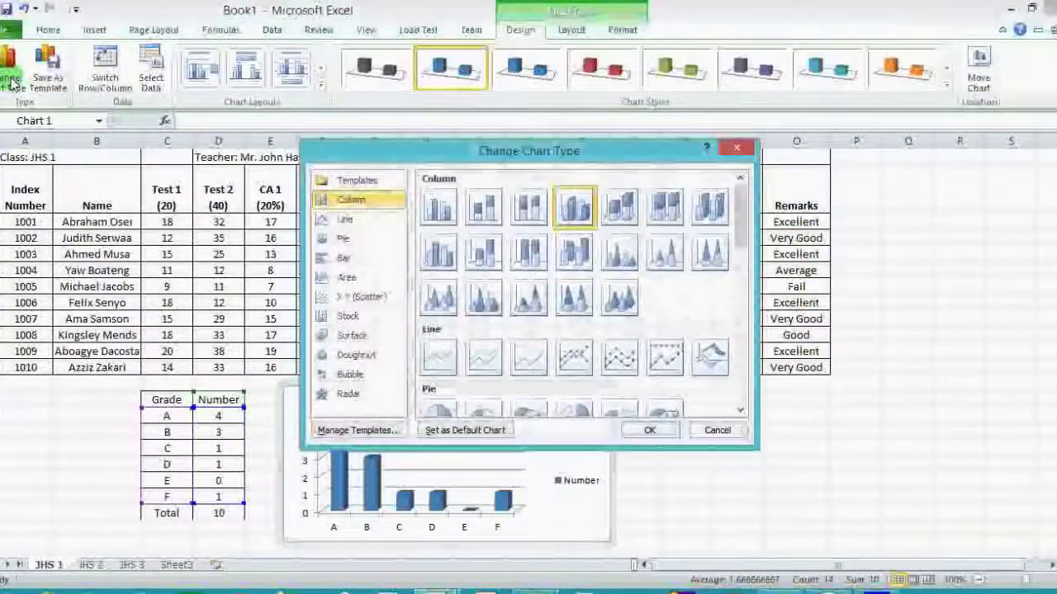
pyautogui.click(625, 213)
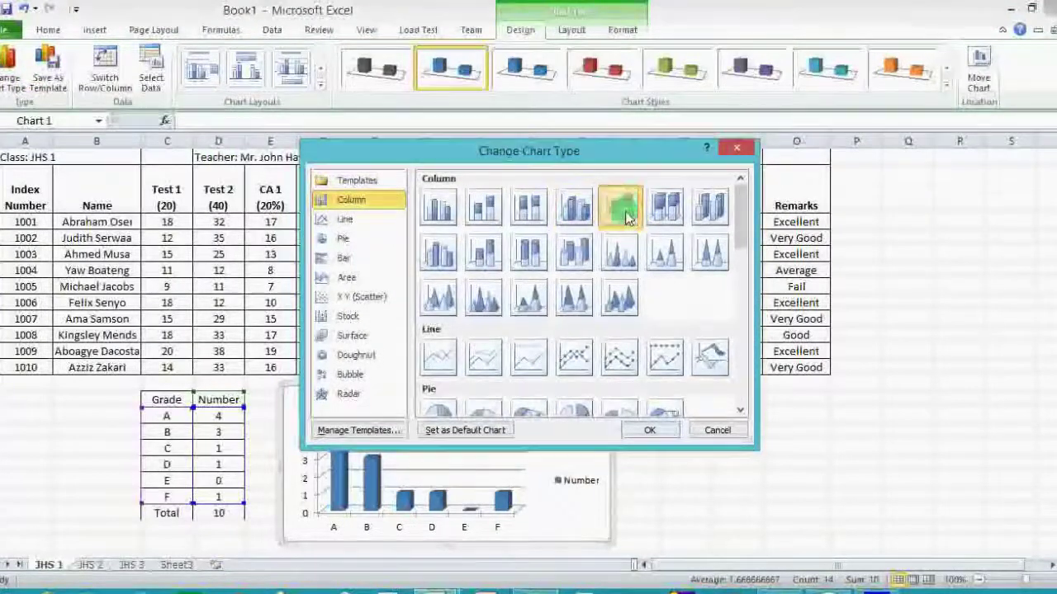
pyautogui.click(665, 428)
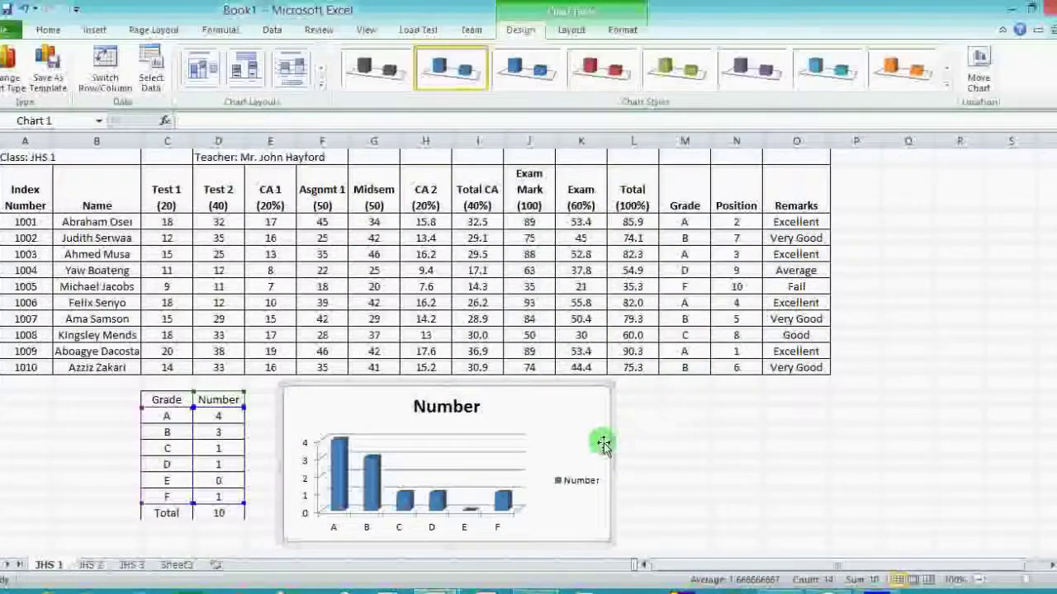
pyautogui.click(11, 66)
pyautogui.click(457, 345)
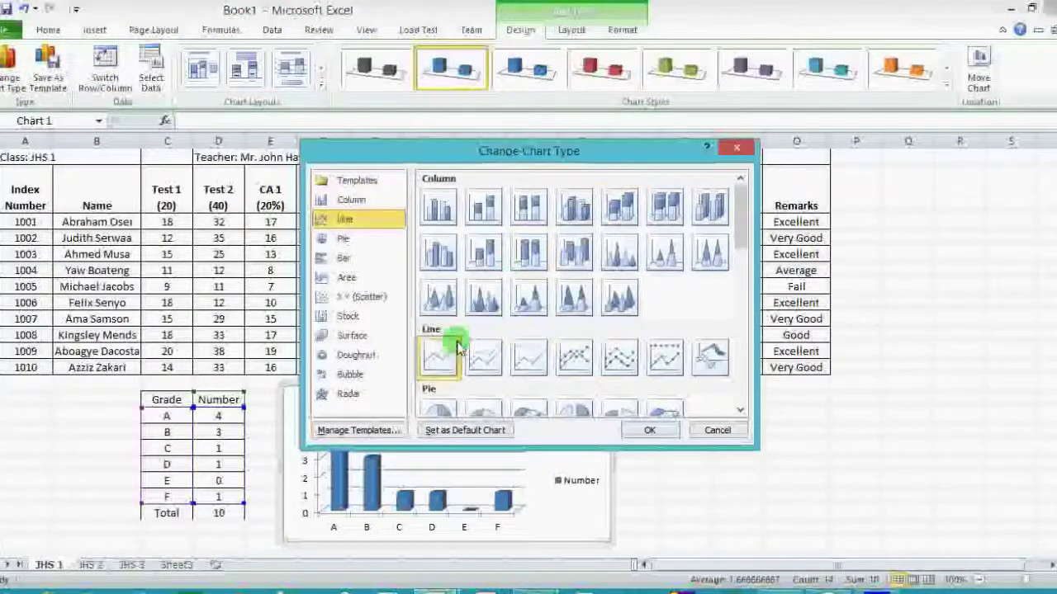
pyautogui.click(663, 430)
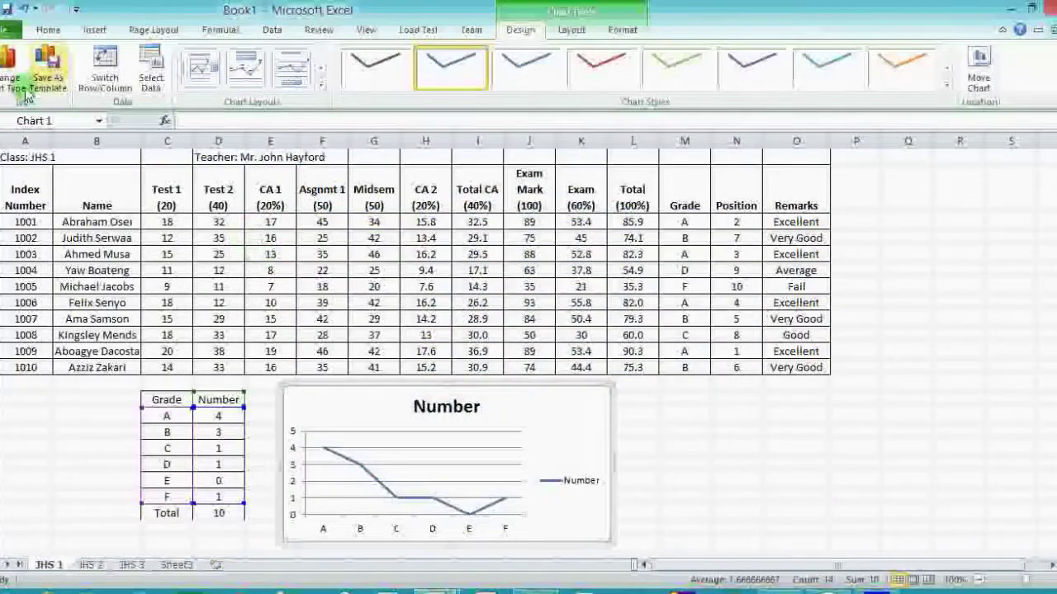
# Change the chart to an exploded 3-D pie.
pyautogui.click(6, 74)
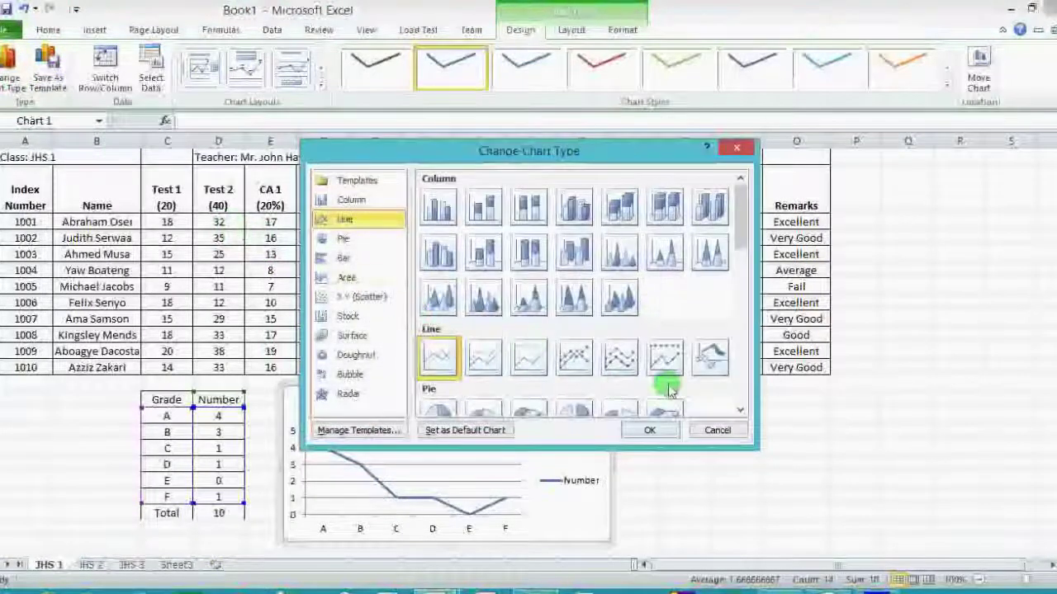
pyautogui.scroll(-3, 740, 399)
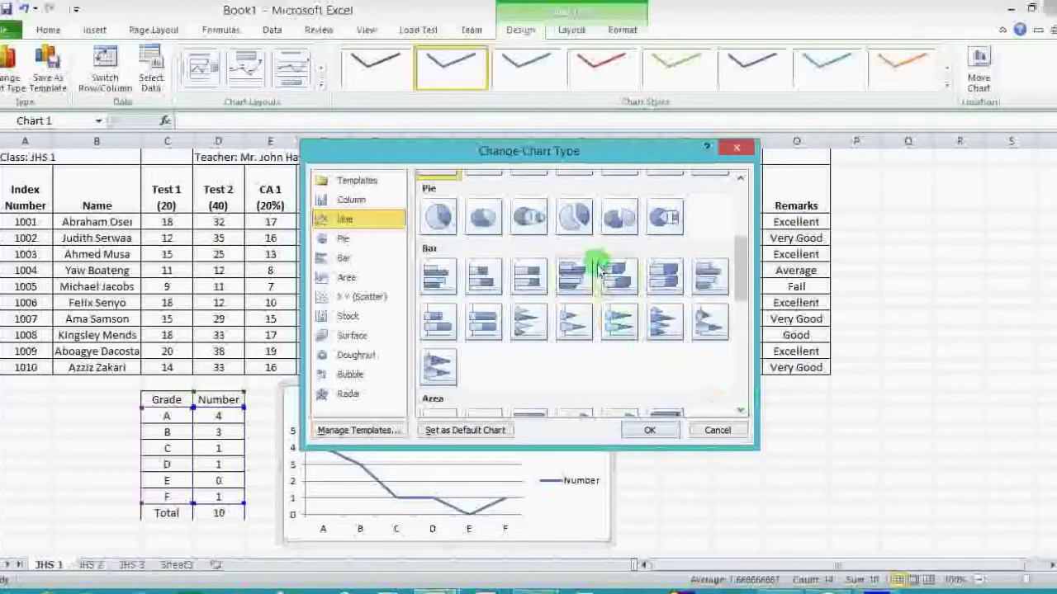
pyautogui.click(574, 216)
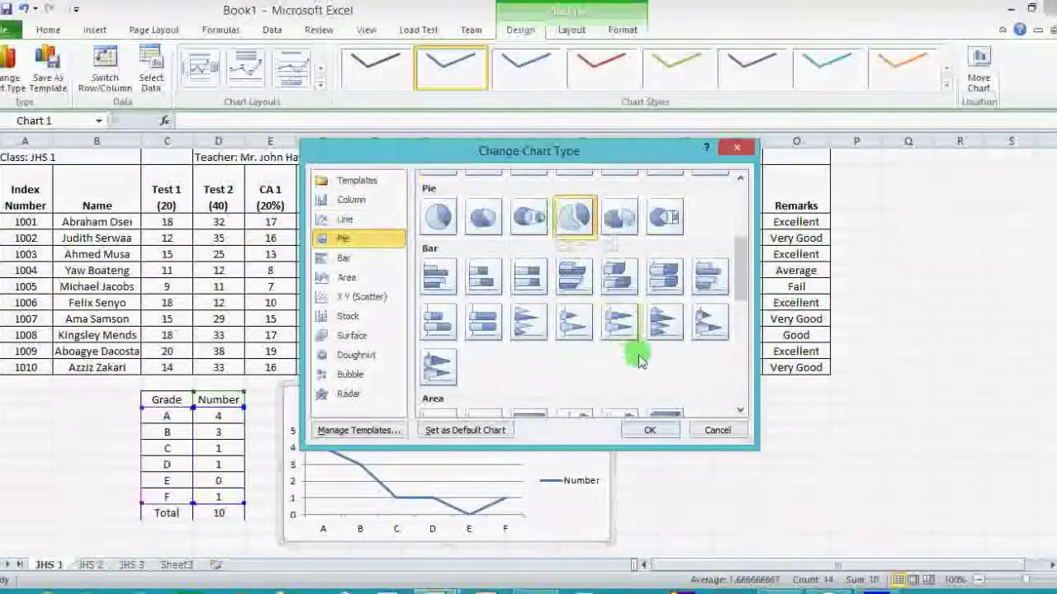
pyautogui.click(615, 211)
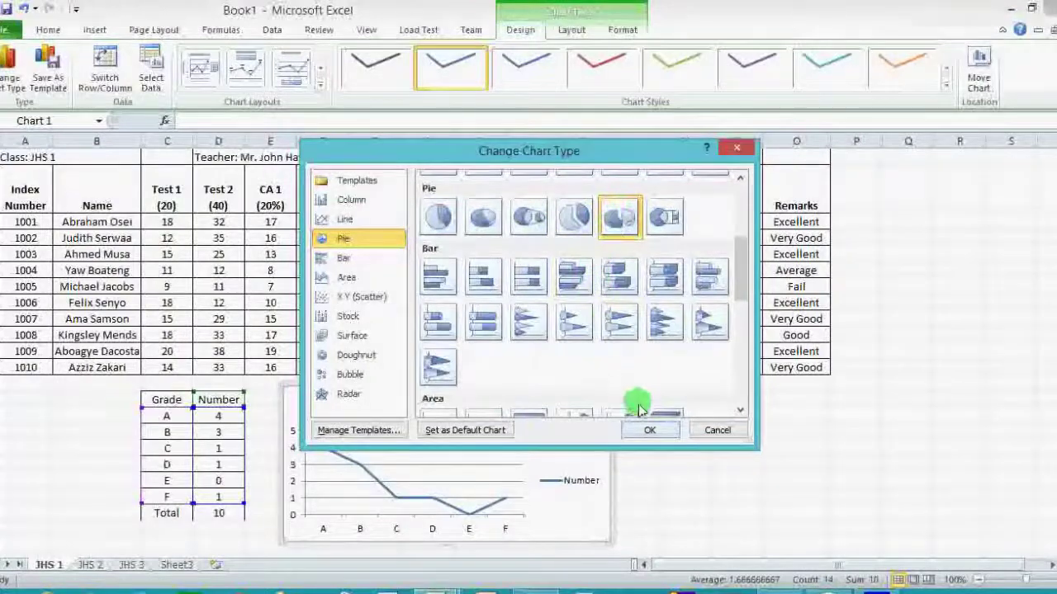
pyautogui.click(646, 430)
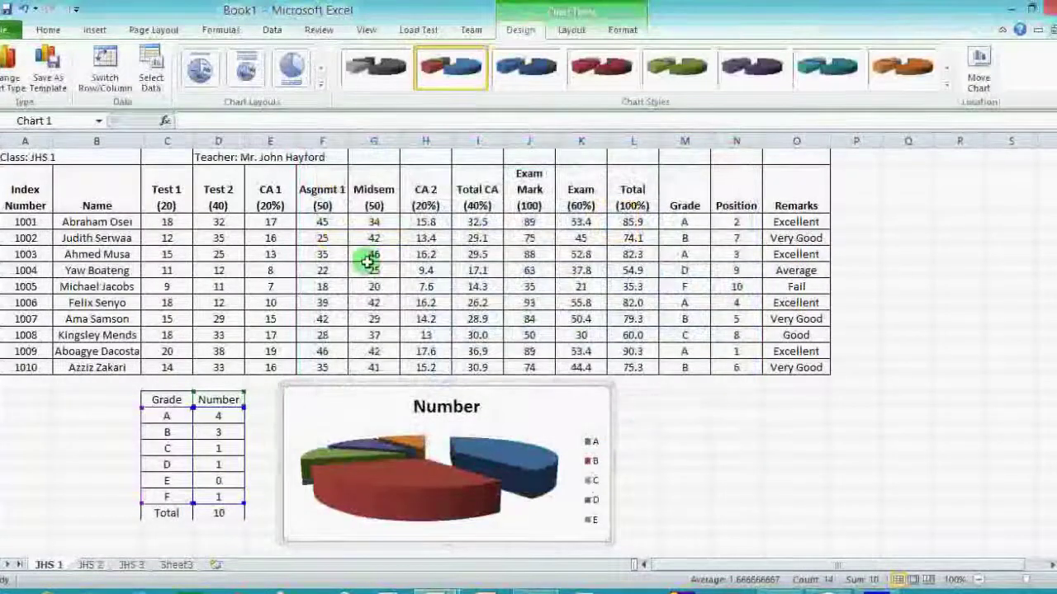
# Change the chart to 3-D cone columns.
pyautogui.click(11, 69)
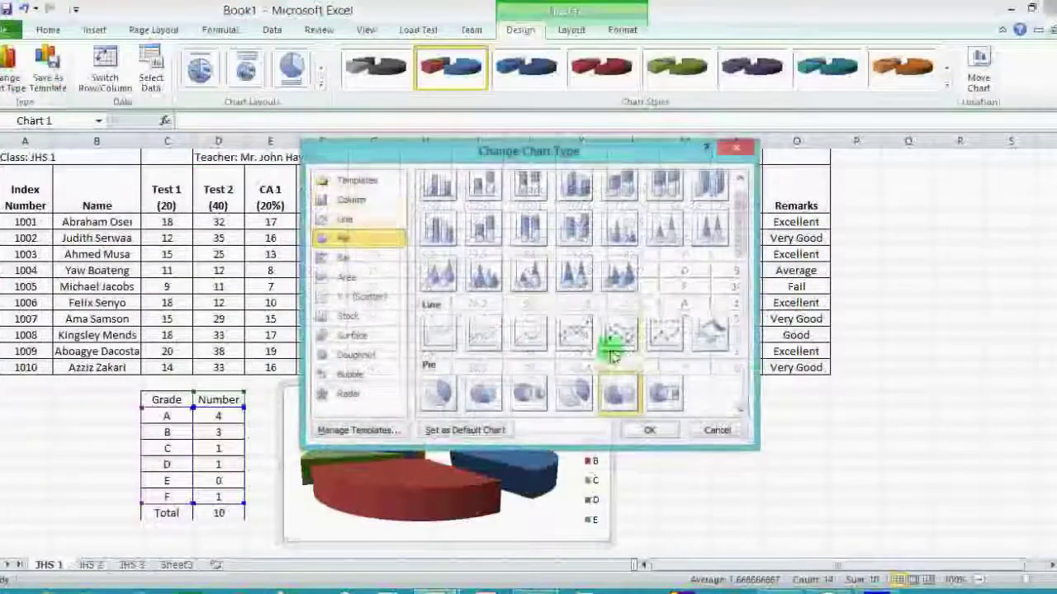
pyautogui.click(740, 371)
pyautogui.click(741, 376)
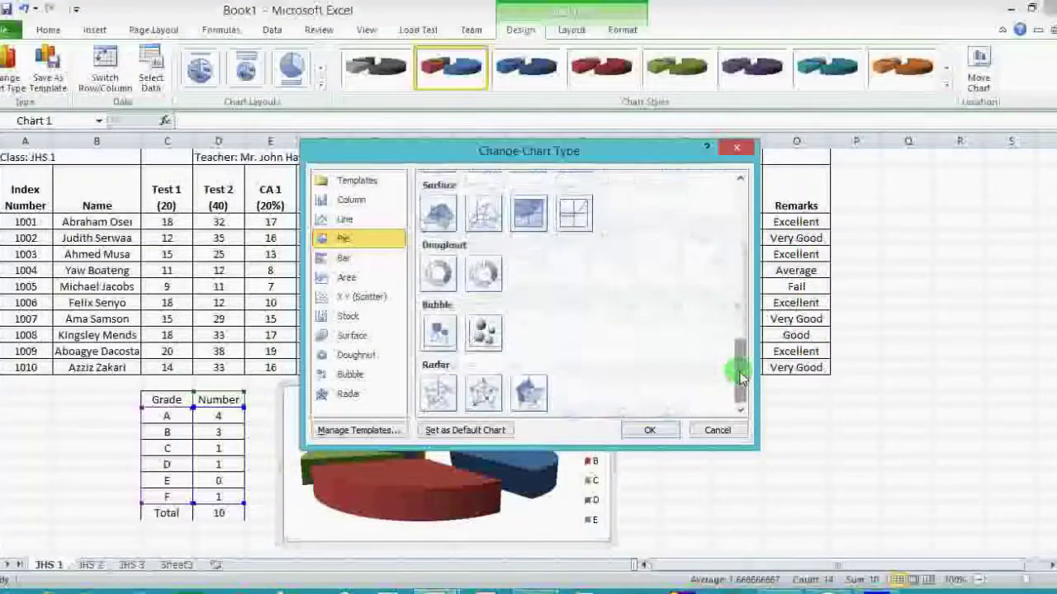
pyautogui.moveTo(741, 376); pyautogui.dragTo(740, 210)
pyautogui.click(670, 246)
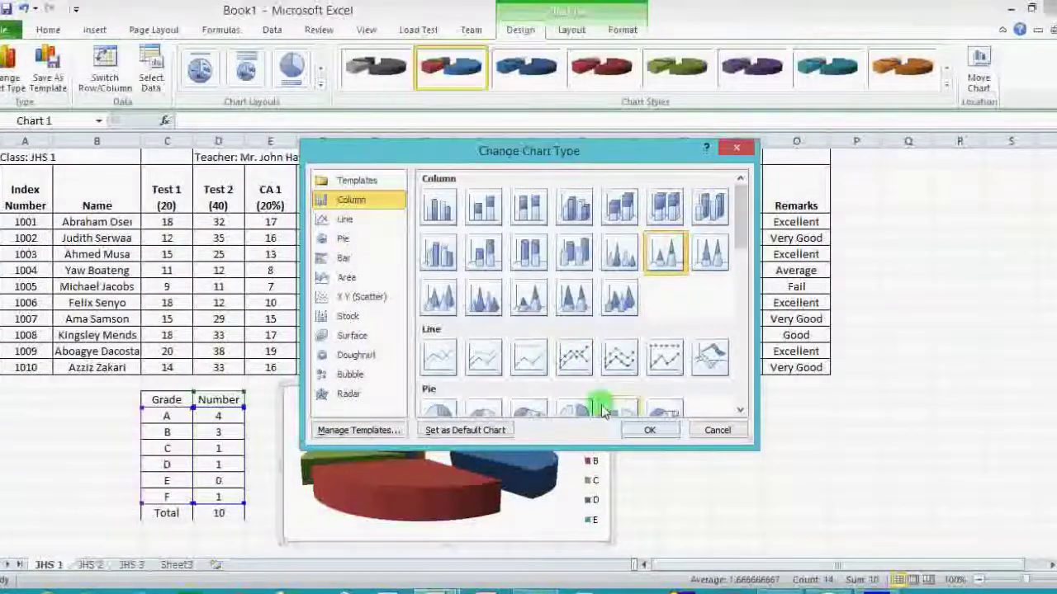
pyautogui.click(647, 430)
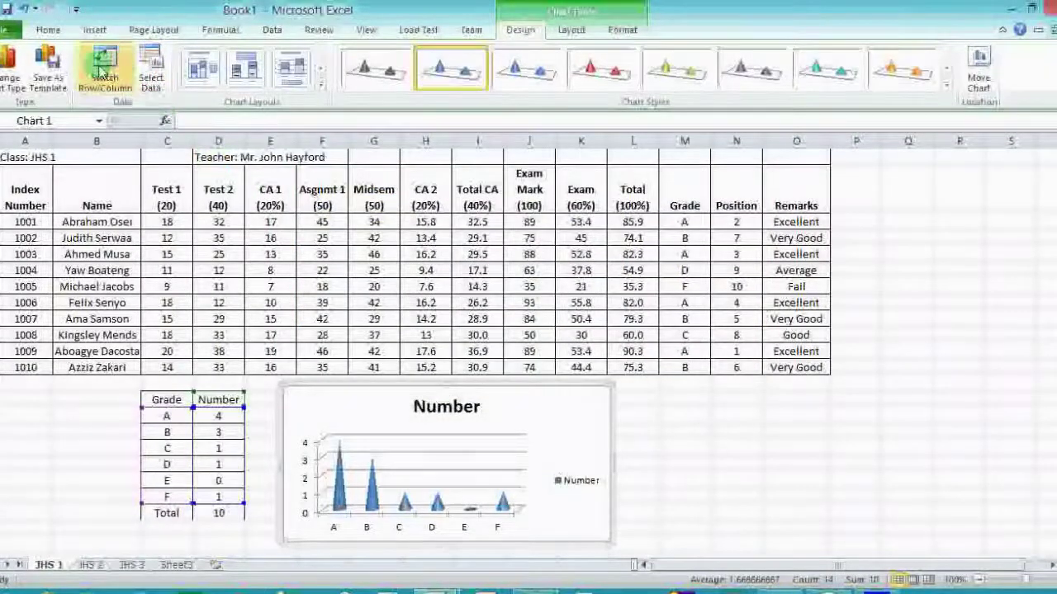
# Settle on a flat 2-D Clustered Column chart.
pyautogui.click(10, 70)
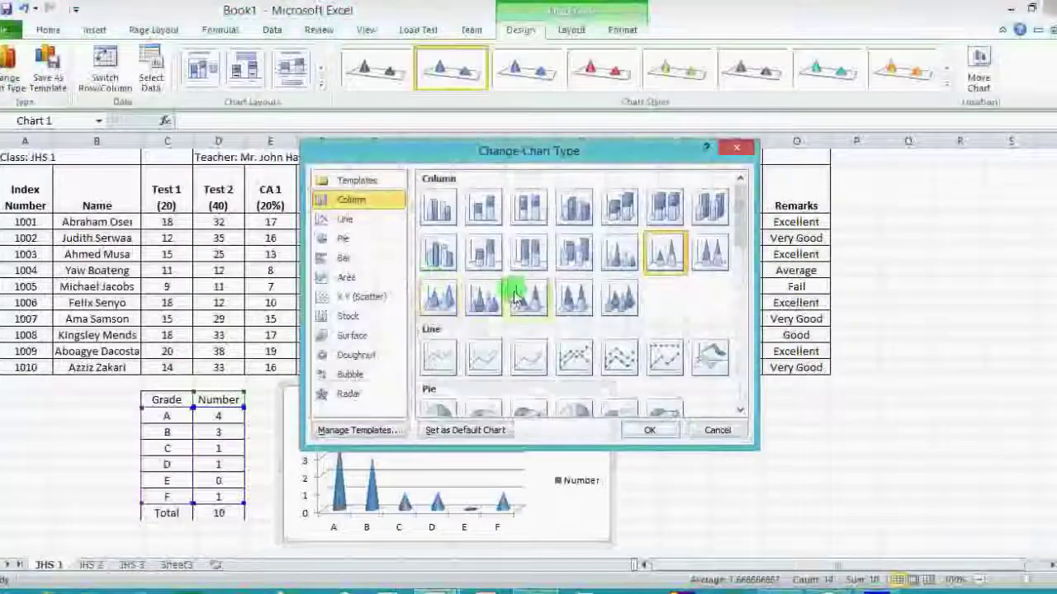
pyautogui.click(429, 212)
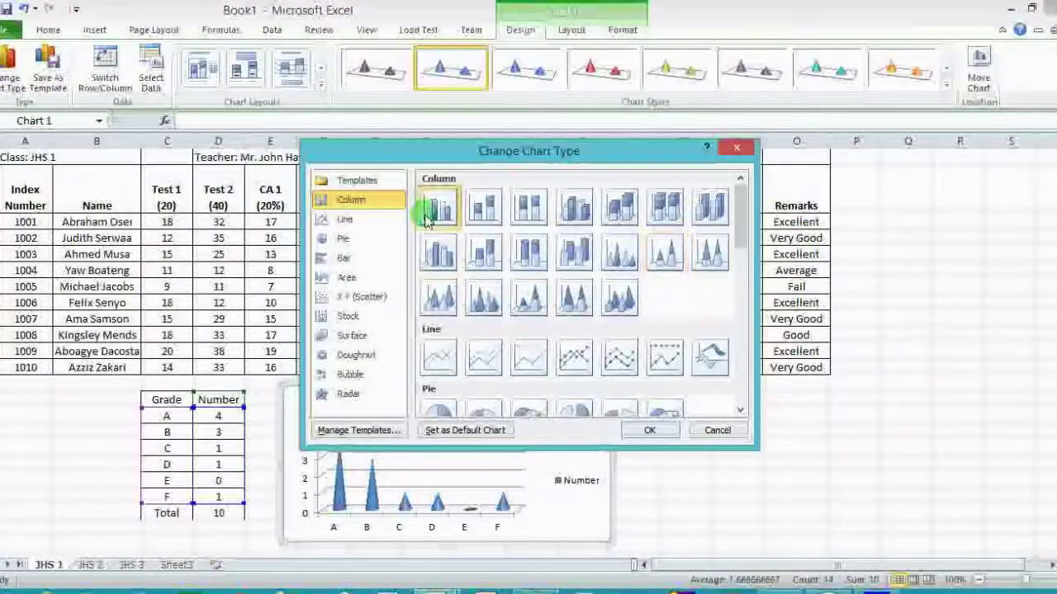
pyautogui.click(651, 430)
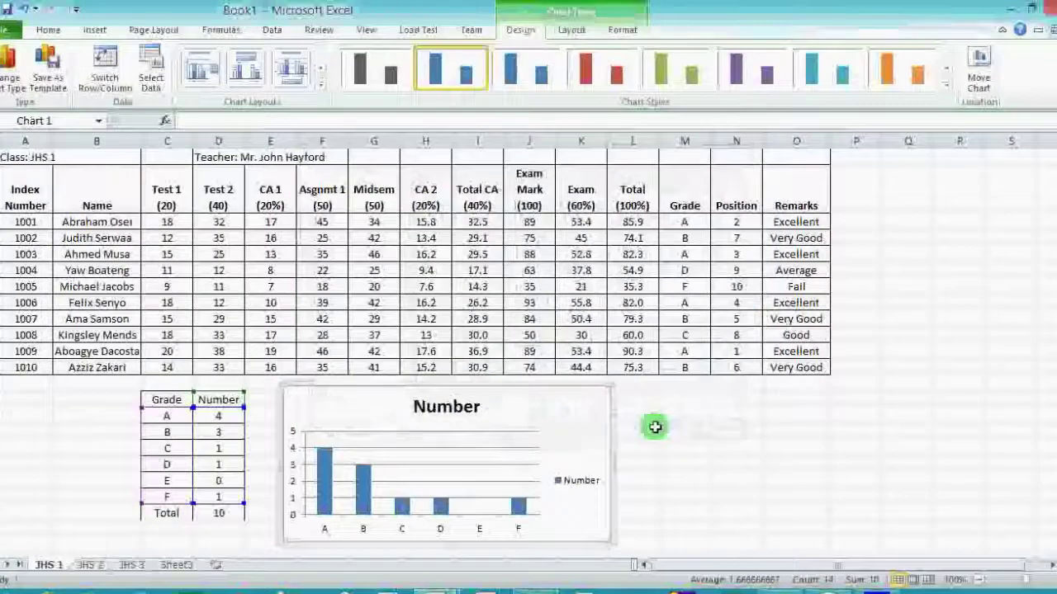